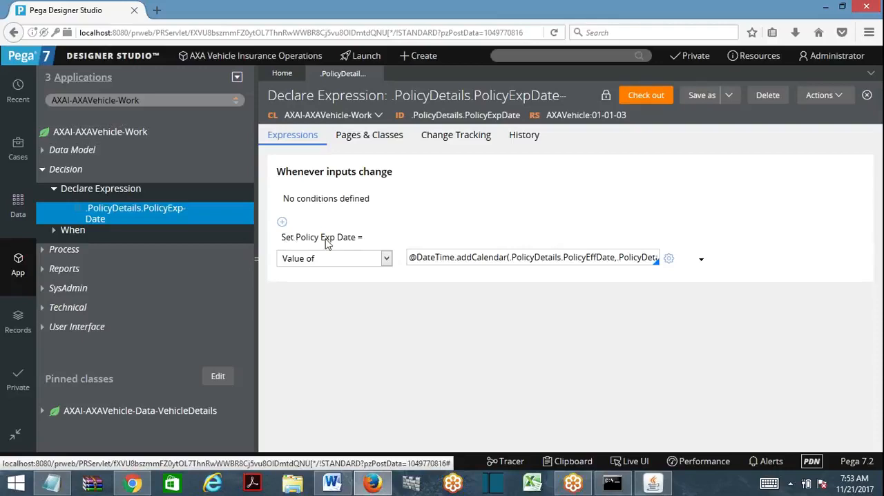
- Create an activity labelled test in the AXAI-AXAVehicle-Work class with ruleset AXAVehicle 01-01-03 and open it
{"action": "left_click_drag", "start_coordinate": [285, 238], "coordinate": [345, 245]}
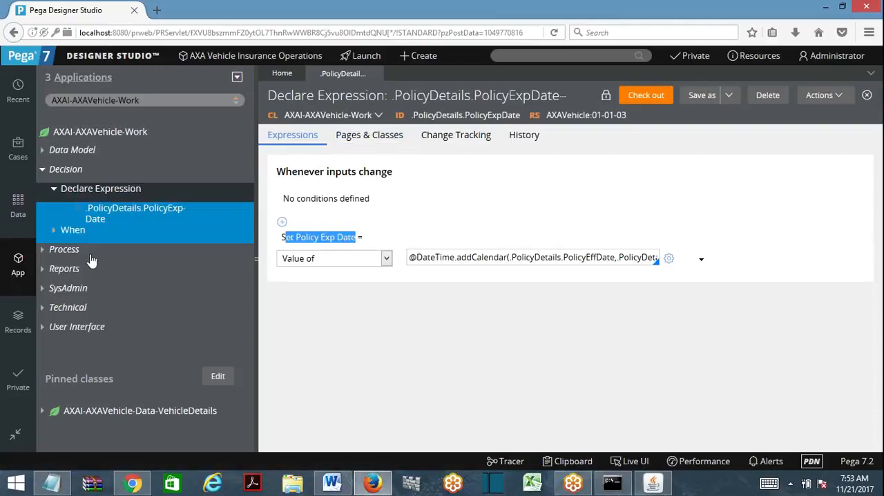
{"action": "left_click", "coordinate": [64, 312]}
{"action": "right_click", "coordinate": [64, 313]}
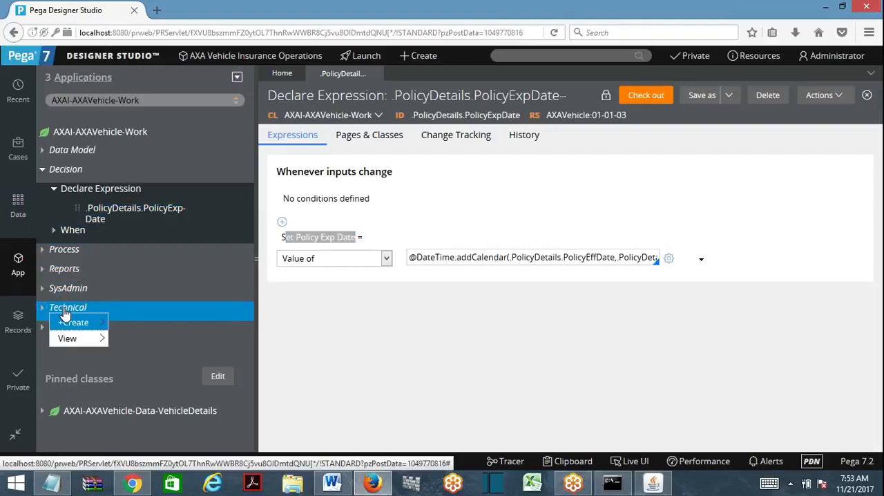
{"action": "mouse_move", "coordinate": [69, 322]}
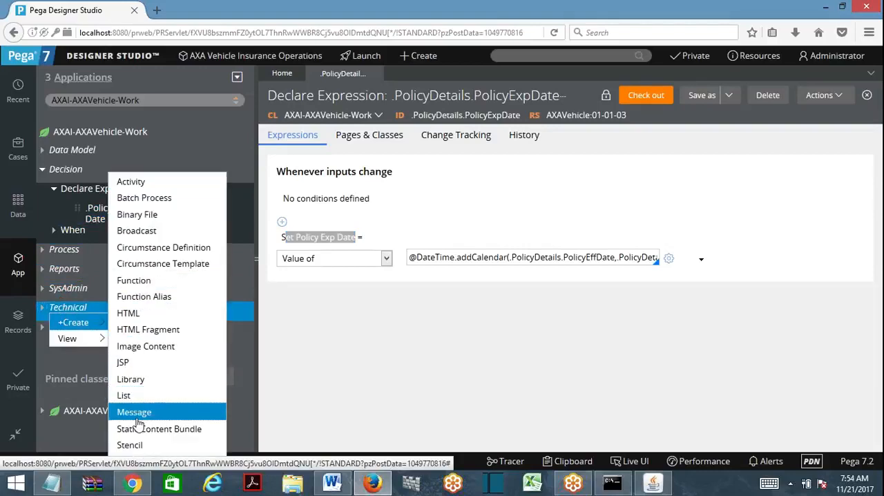
{"action": "left_click", "coordinate": [148, 184]}
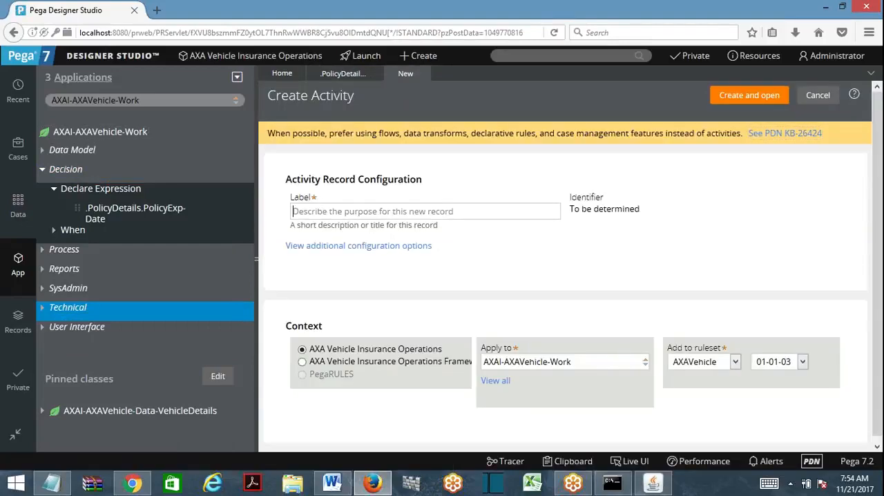
{"action": "type", "text": "test"}
{"action": "left_click", "coordinate": [712, 103]}
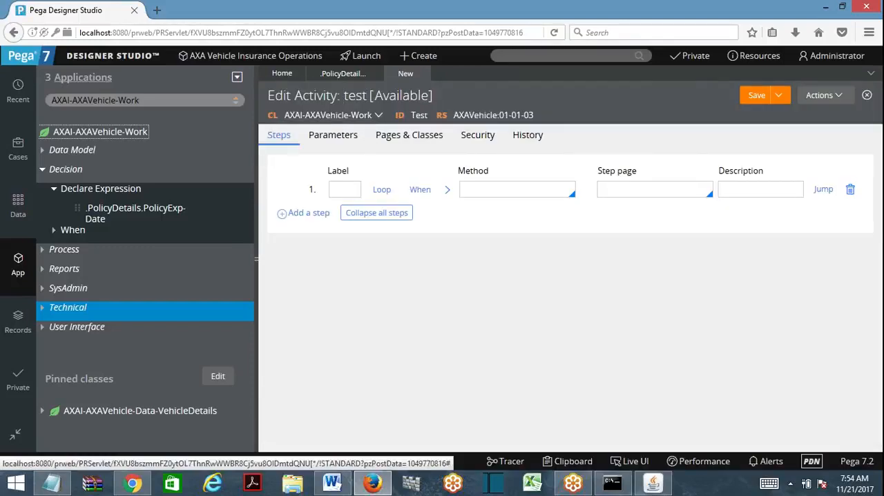
- Set the method of the activity's first step to Property-Set and expand its method parameters
{"action": "left_click", "coordinate": [516, 189]}
{"action": "type", "text": "Pro"}
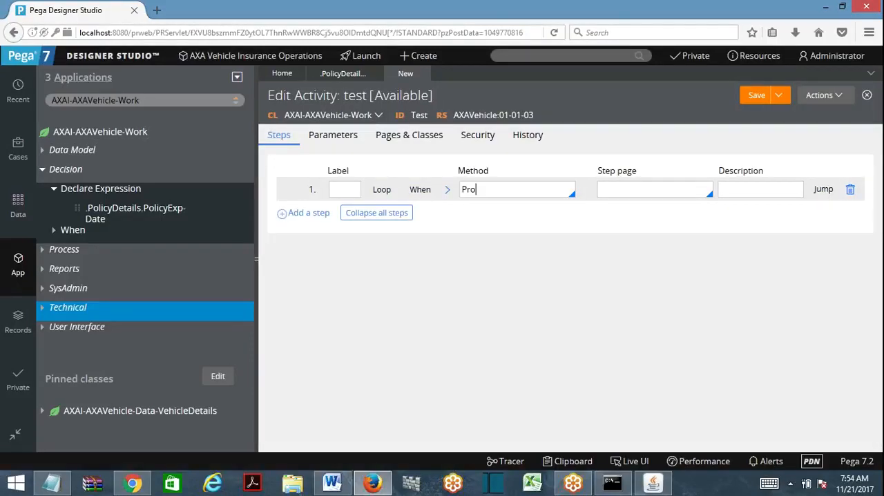
{"action": "type", "text": "perty-set"}
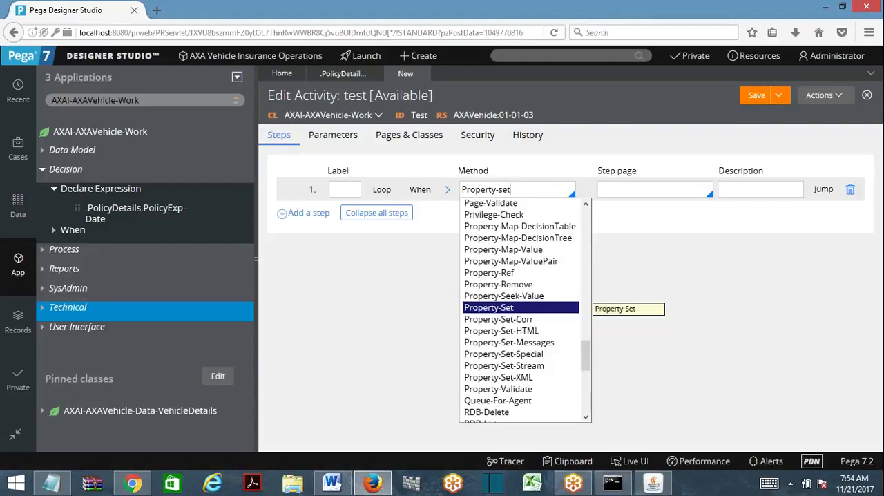
{"action": "left_click", "coordinate": [486, 310]}
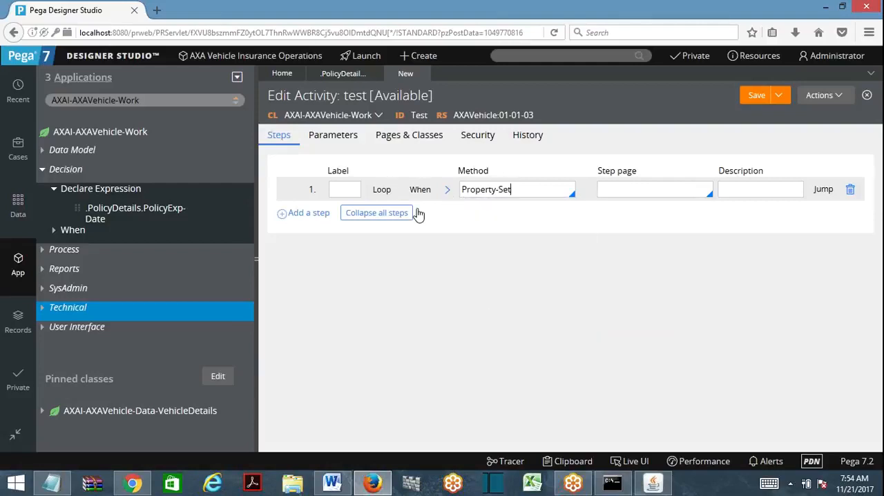
{"action": "left_click", "coordinate": [447, 189]}
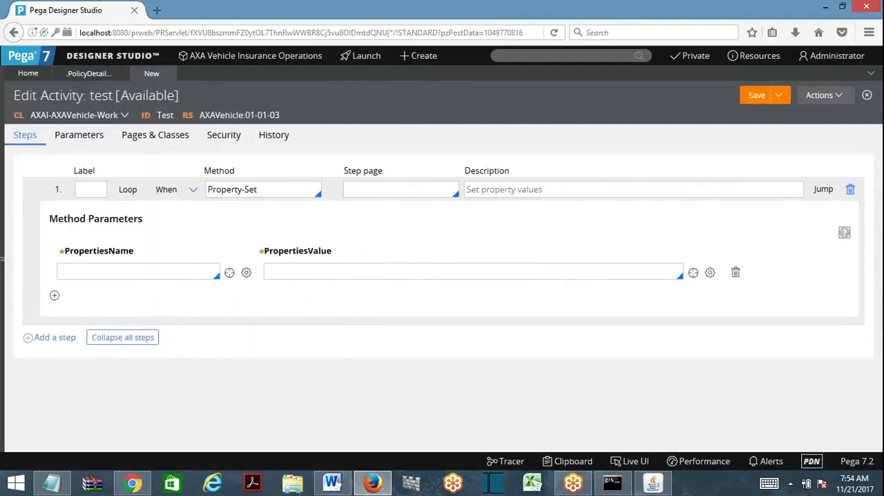
- Set the property name in the first parameter row to .PolicyDetails.PolicyExpDate
{"action": "left_click", "coordinate": [138, 272]}
{"action": "type", "text": ".Pol"}
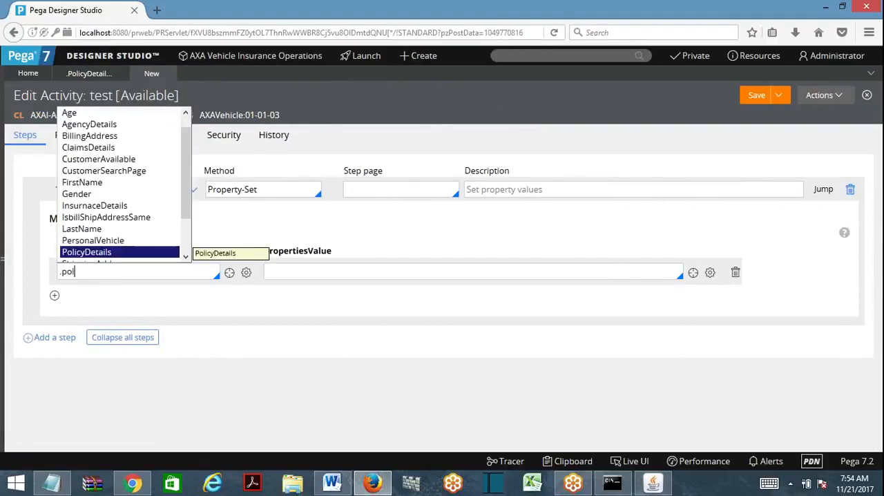
{"action": "key", "text": "Down"}
{"action": "key", "text": "Down"}
{"action": "key", "text": "Down"}
{"action": "key", "text": "Down"}
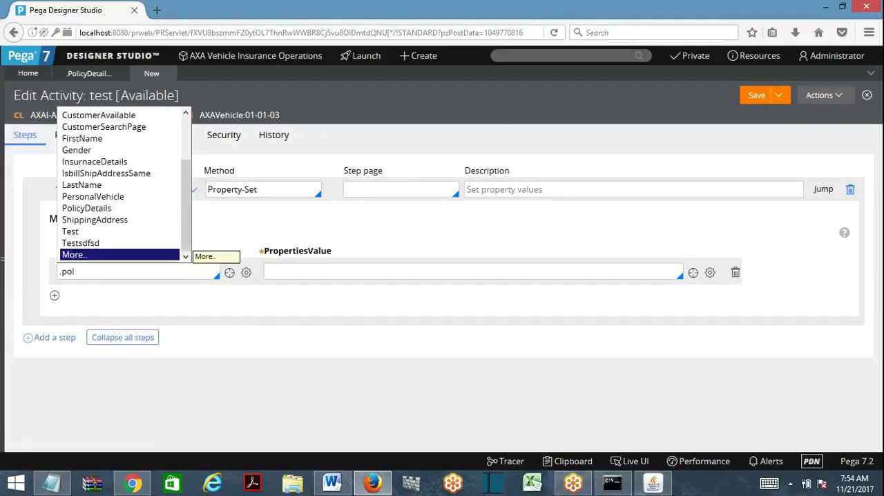
{"action": "left_click", "coordinate": [184, 147]}
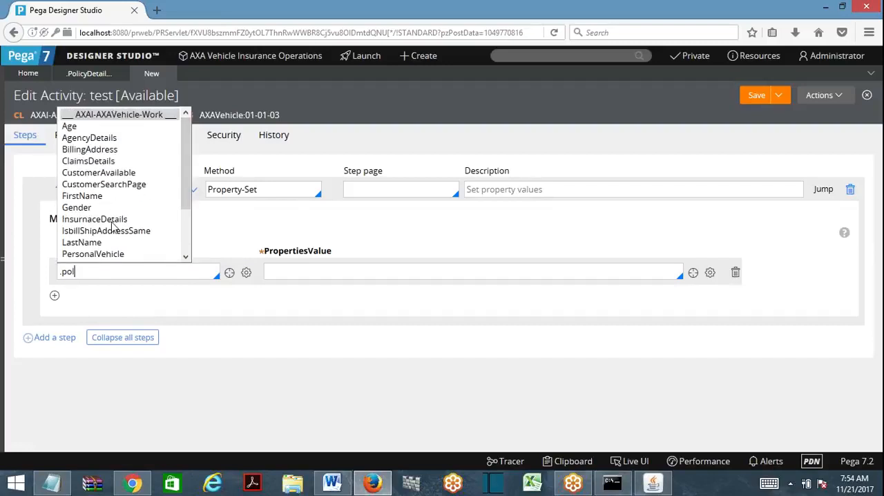
{"action": "scroll", "coordinate": [181, 239], "scroll_direction": "down", "scroll_amount": 2}
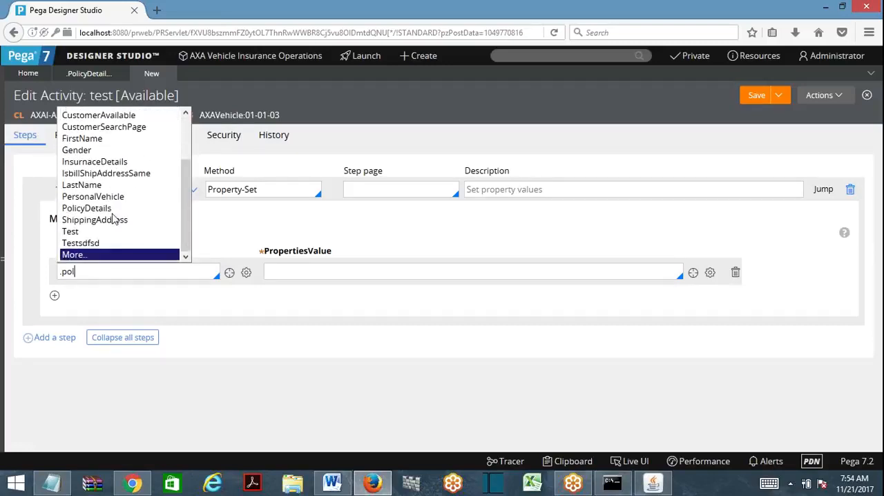
{"action": "left_click", "coordinate": [103, 208]}
{"action": "type", "text": ".po"}
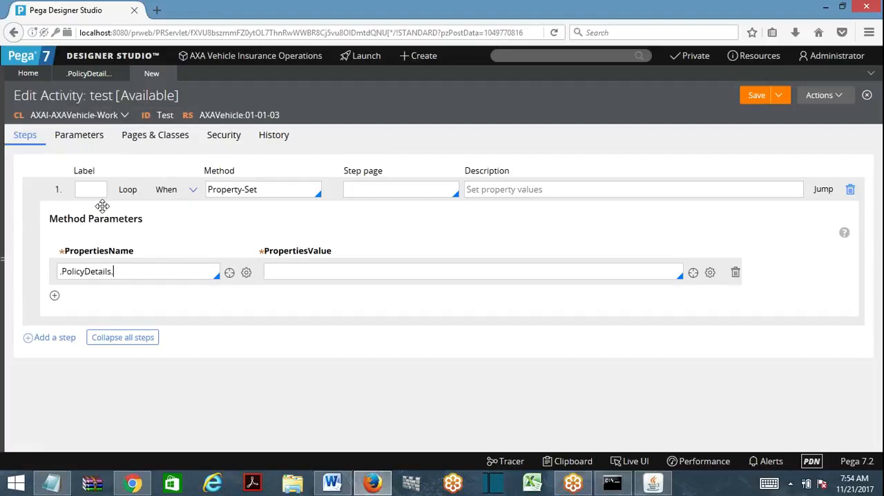
{"action": "key", "text": "Down"}
{"action": "key", "text": "Return"}
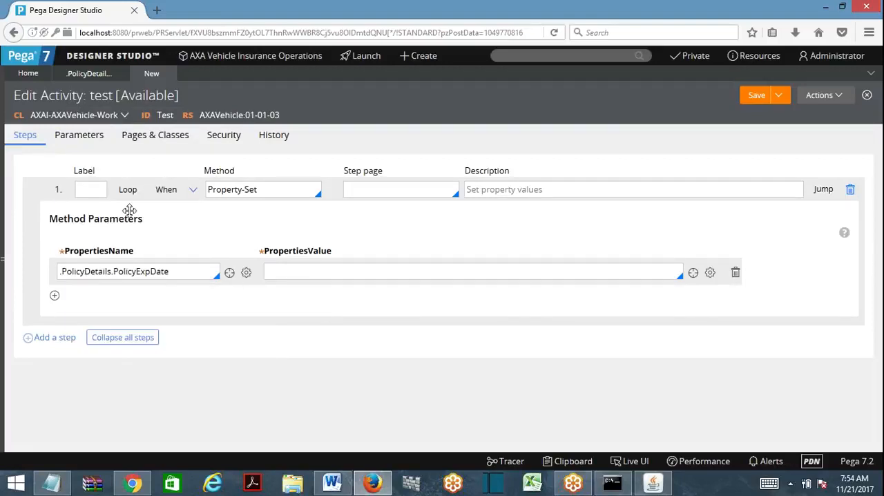
- Enter 12/11/2018 as the value for the policy expiry date property and try to save the activity
{"action": "left_click", "coordinate": [266, 271]}
{"action": "type", "text": "12/11/2018"}
{"action": "left_click_drag", "start_coordinate": [312, 272], "coordinate": [267, 272]}
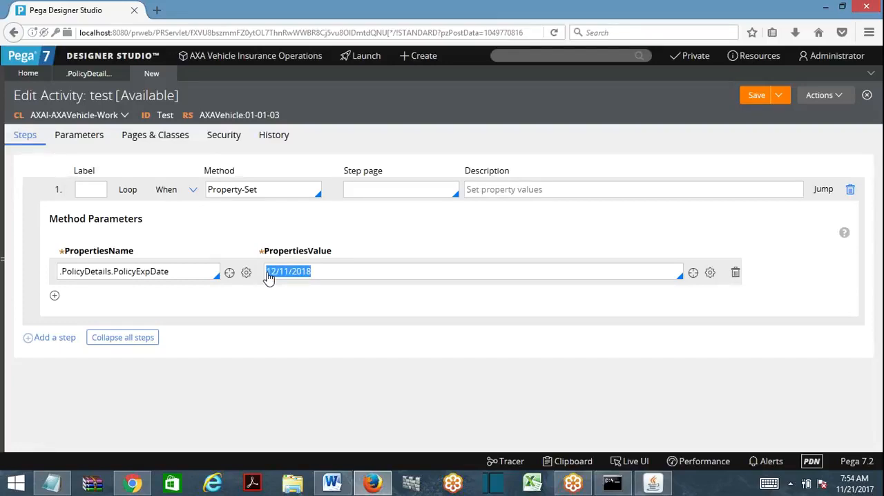
{"action": "left_click", "coordinate": [758, 97]}
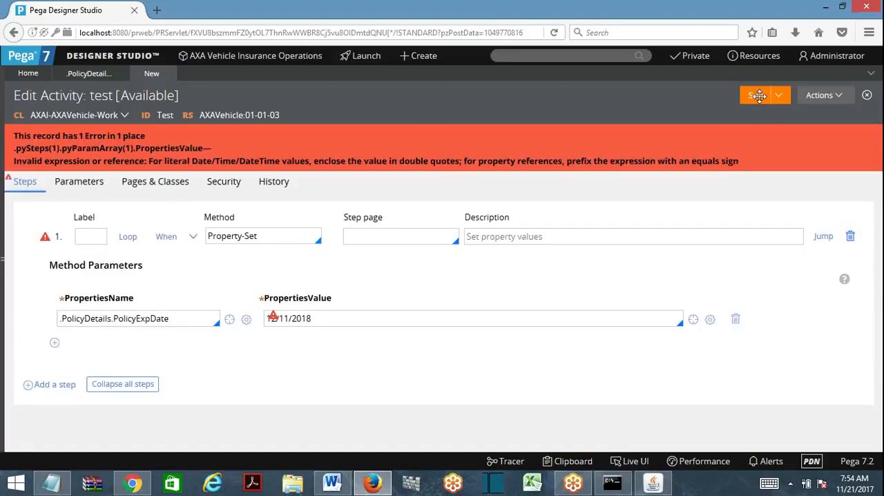
- Replace the property value with .PolicyDetails.PolicyEffDate and try to save the activity
{"action": "left_click_drag", "start_coordinate": [312, 319], "coordinate": [262, 321]}
{"action": "key", "text": "BackSpace"}
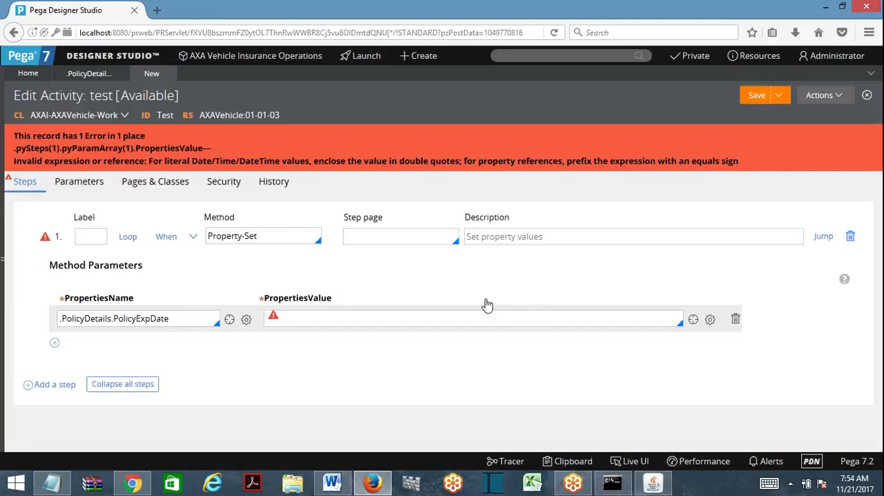
{"action": "type", "text": ".po"}
{"action": "key", "text": "Down"}
{"action": "key", "text": "Return"}
{"action": "type", "text": ".pol"}
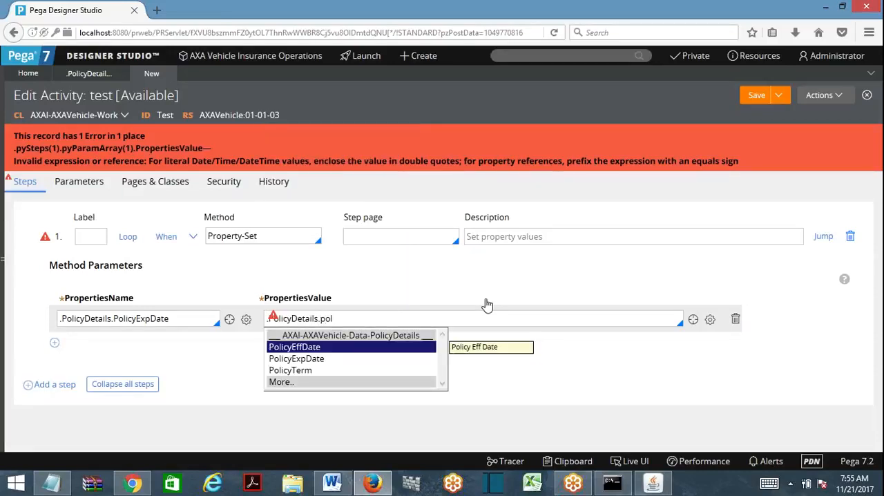
{"action": "key", "text": "Down"}
{"action": "key", "text": "Up"}
{"action": "key", "text": "Return"}
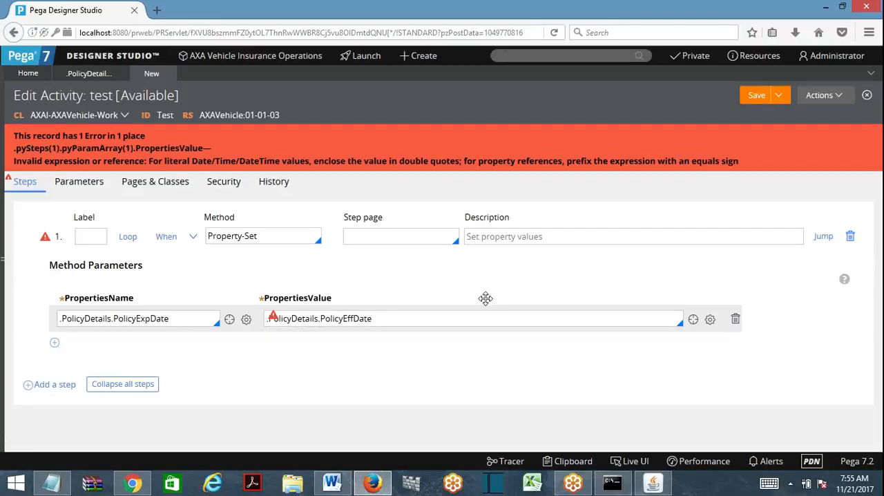
{"action": "left_click", "coordinate": [757, 96]}
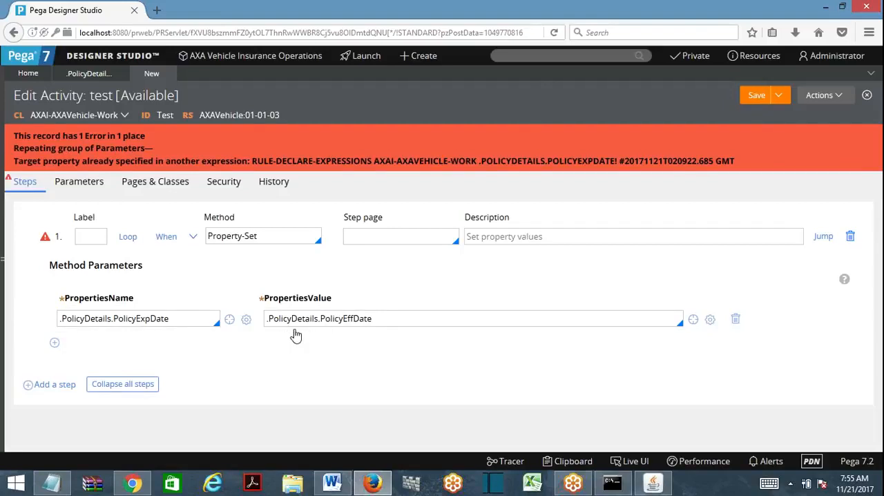
- Copy the error text "Target property already specified in another expression:" over the contents of the Notepad document, then return to Pega
{"action": "left_click_drag", "start_coordinate": [169, 319], "coordinate": [62, 332]}
{"action": "left_click_drag", "start_coordinate": [373, 318], "coordinate": [251, 331]}
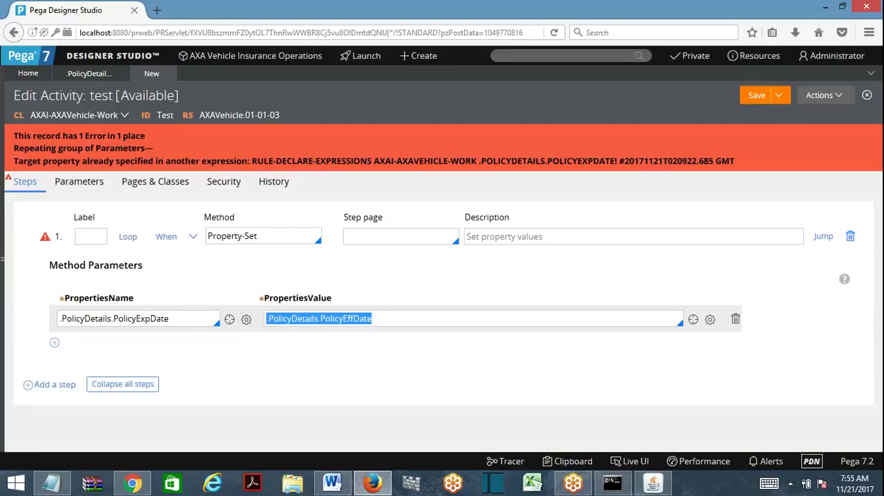
{"action": "left_click_drag", "start_coordinate": [14, 163], "coordinate": [253, 160]}
{"action": "key", "text": "ctrl+c"}
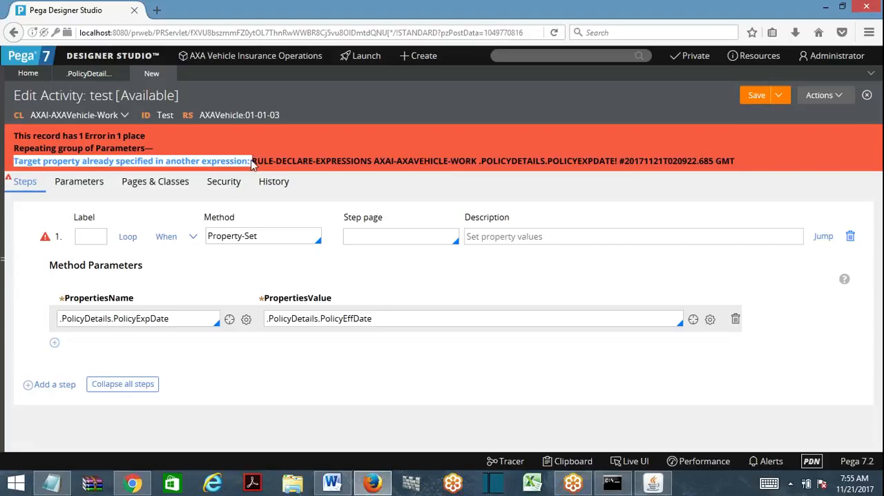
{"action": "left_click", "coordinate": [52, 482]}
{"action": "key", "text": "ctrl+a"}
{"action": "key", "text": "ctrl+v"}
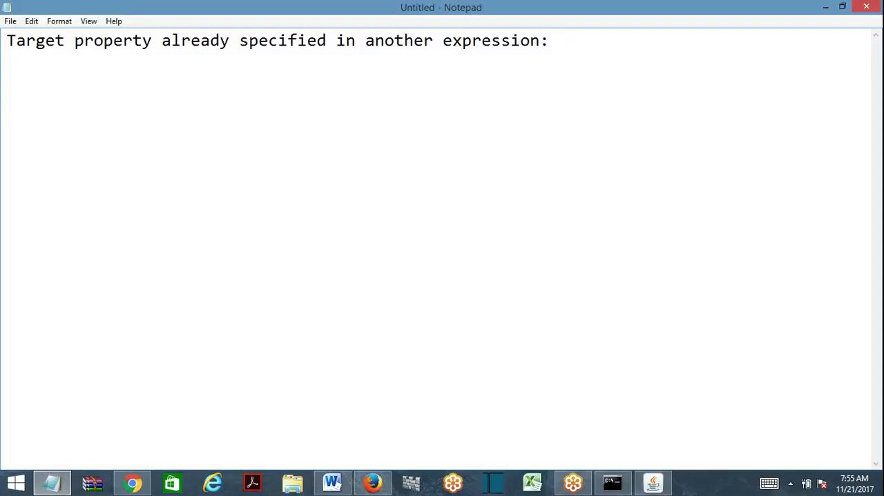
{"action": "left_click", "coordinate": [825, 7]}
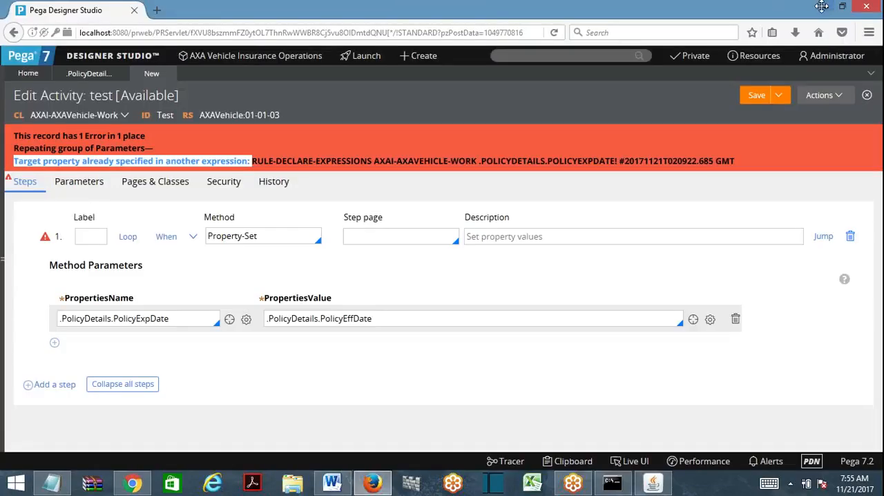
- Replace the PolicyExpDate parameter row with a new row whose property name is .PolicyDetails.PolicyEffDate
{"action": "left_click", "coordinate": [416, 281]}
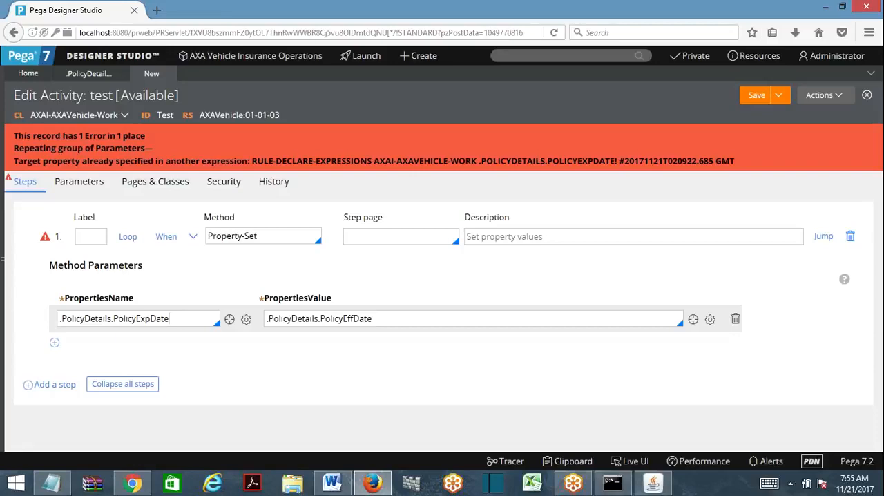
{"action": "left_click_drag", "start_coordinate": [169, 318], "coordinate": [59, 319]}
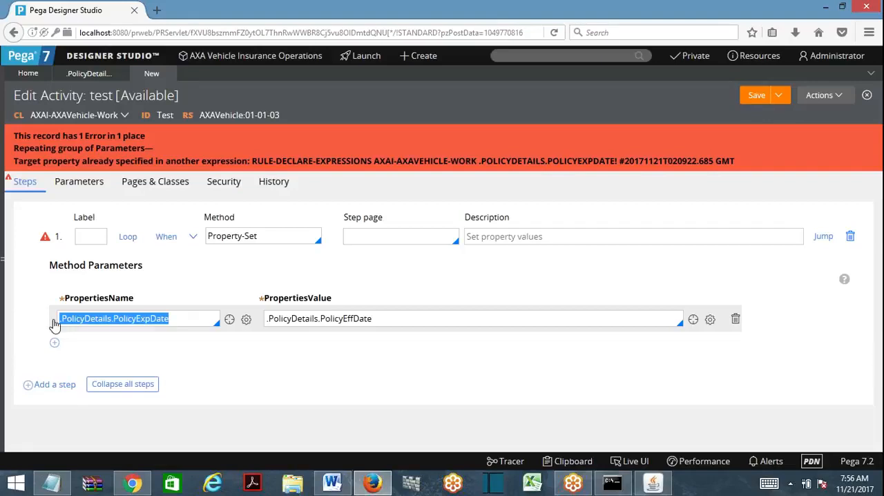
{"action": "left_click", "coordinate": [54, 343]}
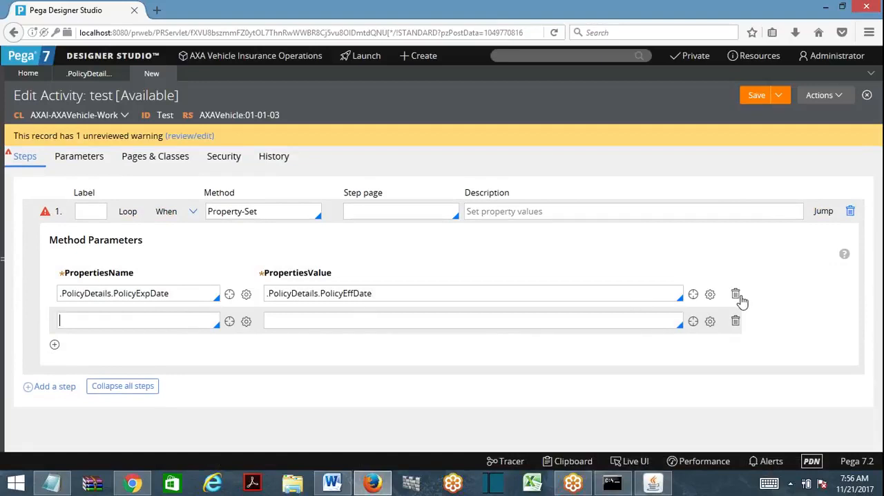
{"action": "left_click", "coordinate": [733, 293]}
{"action": "type", "text": "."}
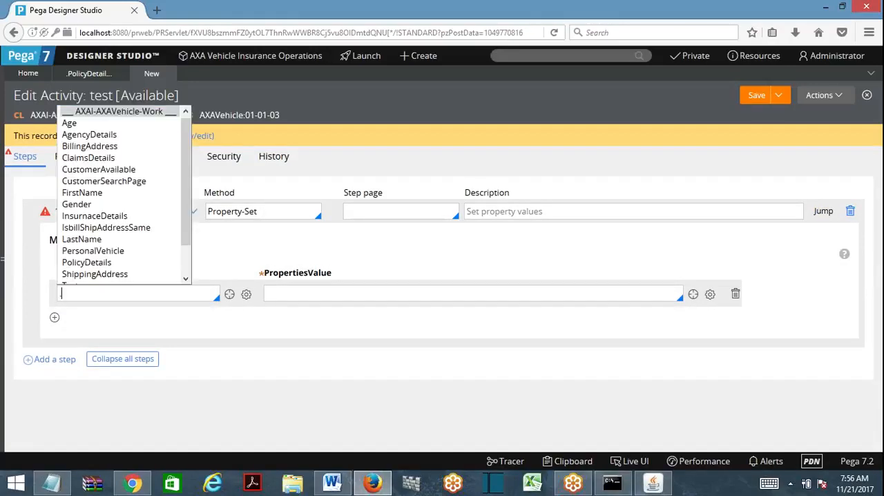
{"action": "type", "text": "Po"}
{"action": "key", "text": "Return"}
{"action": "type", "text": ".po"}
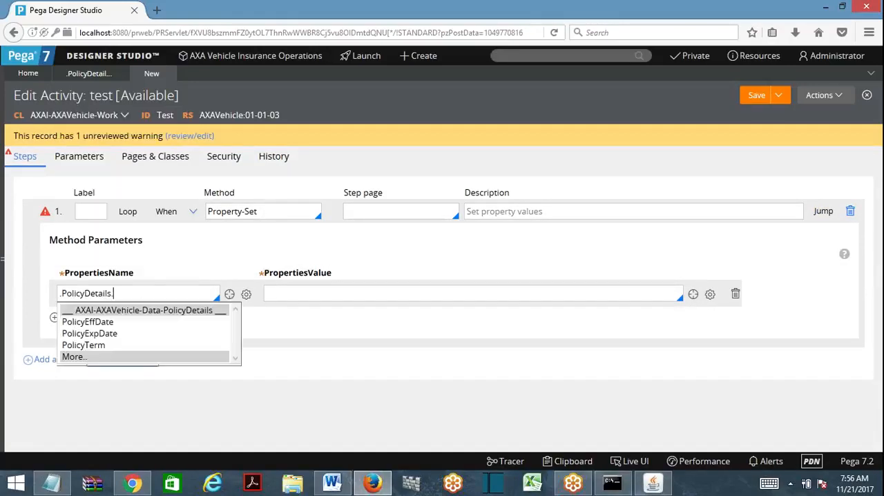
{"action": "left_click", "coordinate": [105, 321]}
- Set the value for the policy effective date property to .PolicyDetails.PolicyExpDate and save the activity
{"action": "key", "text": "Tab"}
{"action": "type", "text": "."}
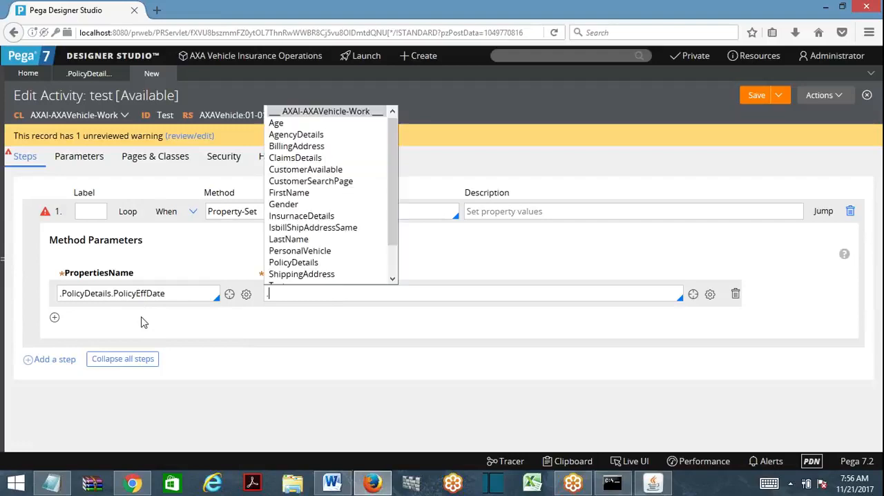
{"action": "type", "text": "poli"}
{"action": "key", "text": "Return"}
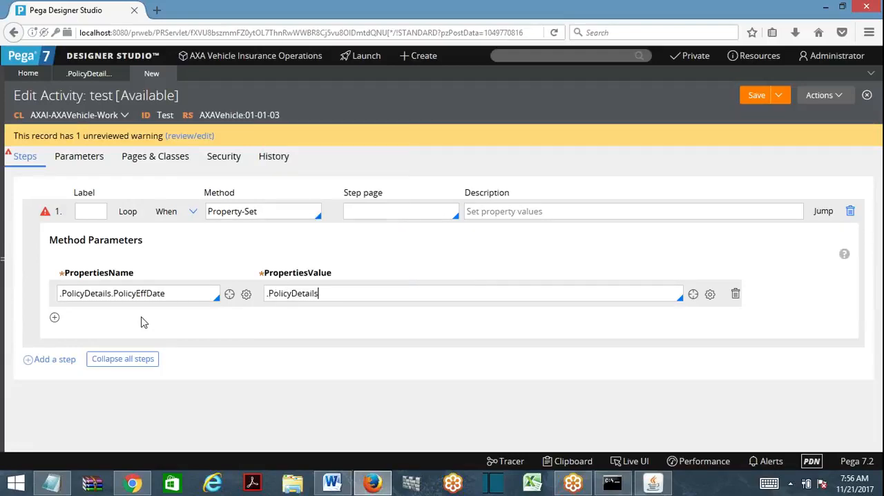
{"action": "type", "text": ".po"}
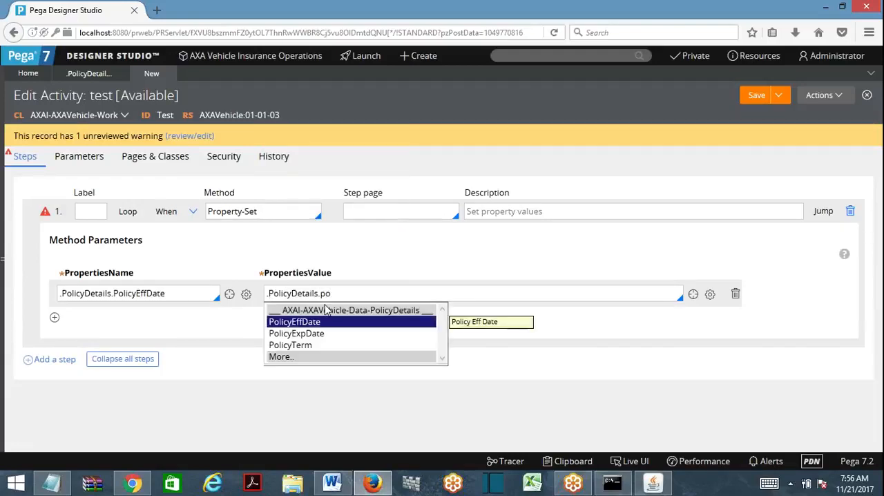
{"action": "left_click", "coordinate": [316, 336]}
{"action": "left_click_drag", "start_coordinate": [376, 294], "coordinate": [258, 290]}
{"action": "left_click", "coordinate": [746, 95]}
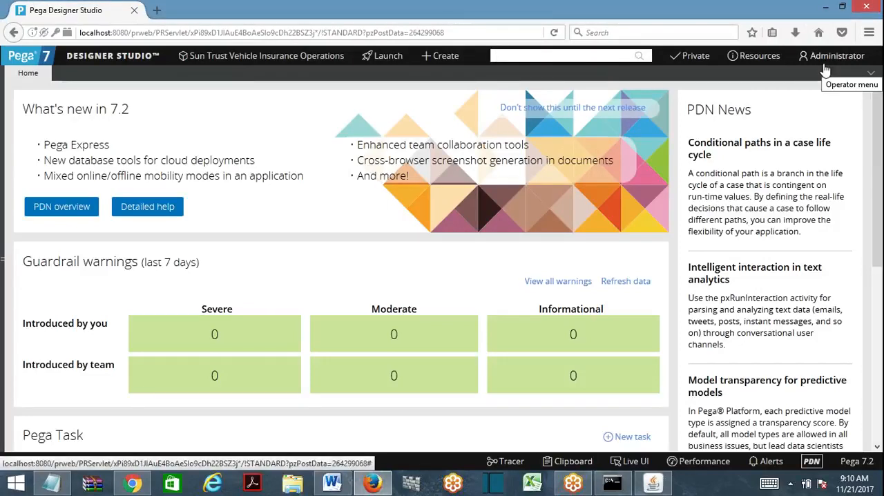
- Open the current operator's record and its default SunTrust:Administrators access group
{"action": "left_click", "coordinate": [827, 62]}
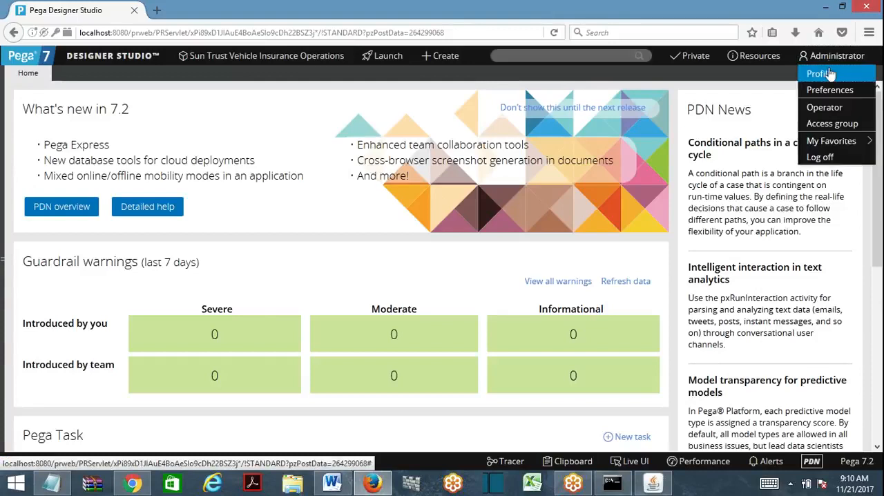
{"action": "left_click", "coordinate": [828, 108]}
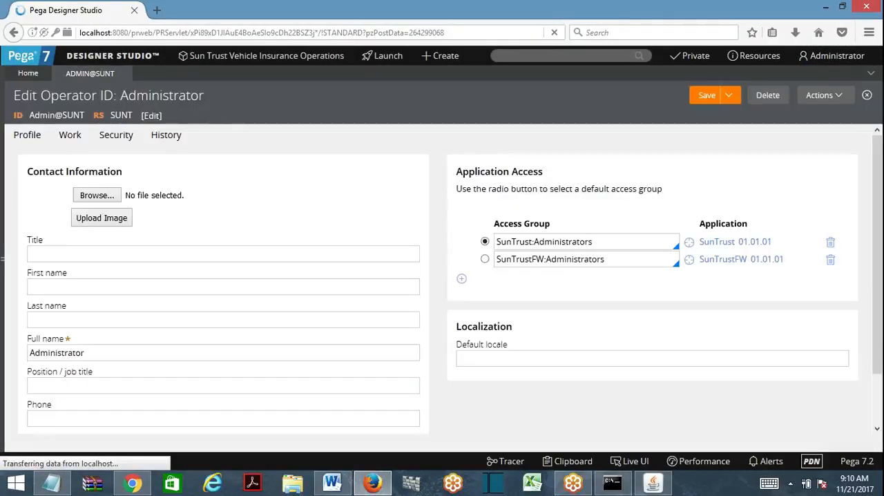
{"action": "left_click", "coordinate": [592, 242]}
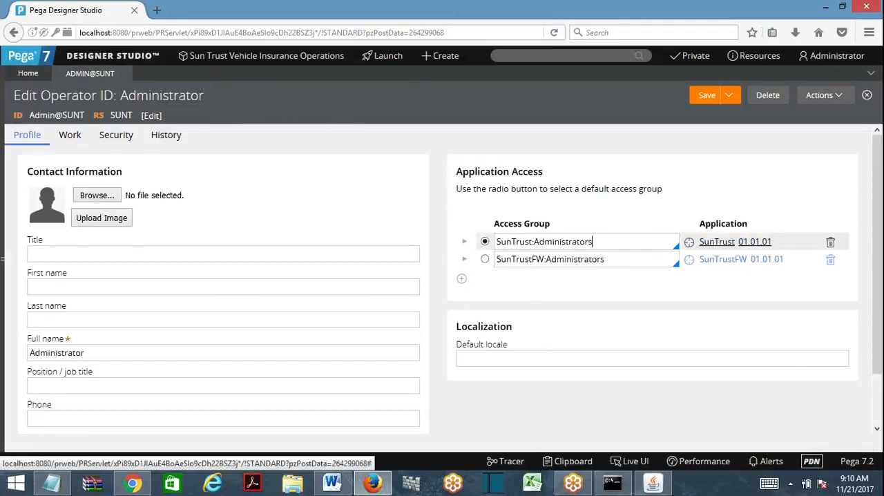
{"action": "left_click", "coordinate": [689, 241]}
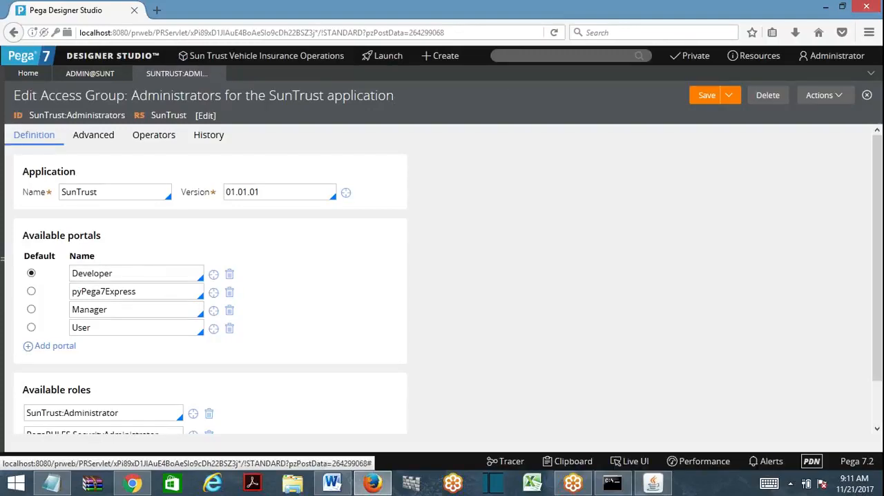
- Examine the available roles of the SunTrust:Administrators access group alongside the operator's default access group entry
{"action": "scroll", "coordinate": [252, 315], "scroll_direction": "down", "scroll_amount": 1}
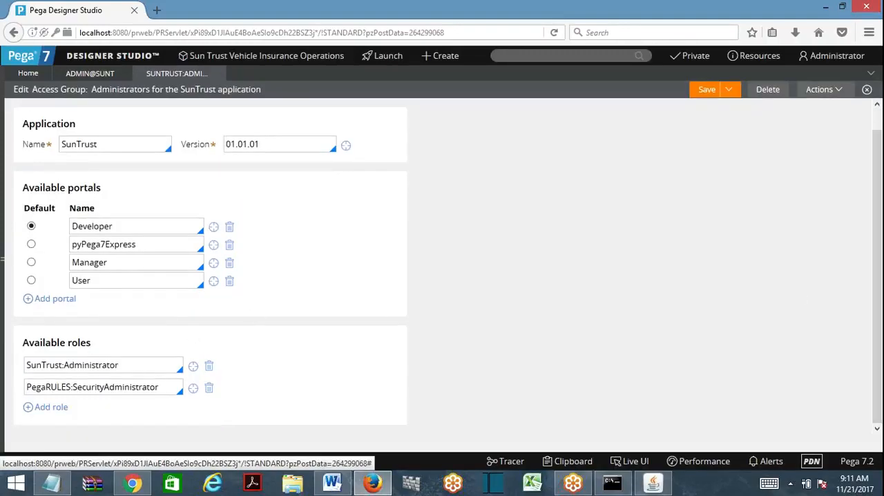
{"action": "triple_click", "coordinate": [104, 364]}
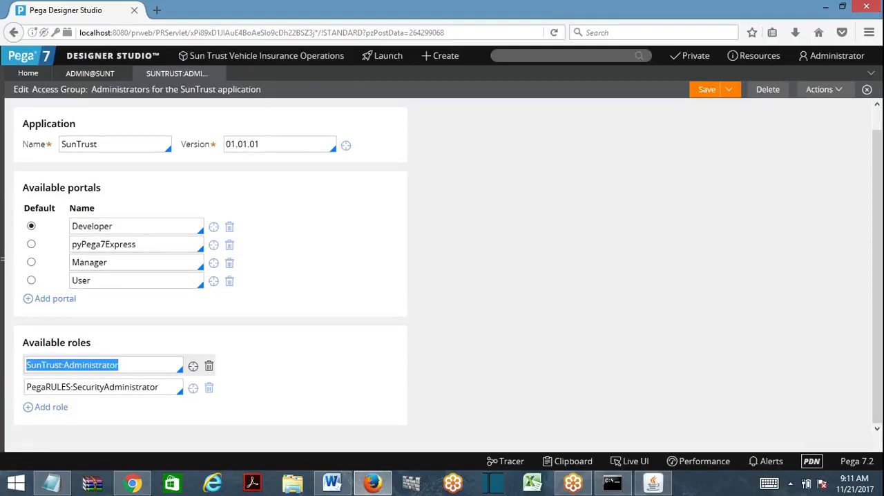
{"action": "left_click", "coordinate": [64, 364]}
{"action": "key", "text": "shift+Left"}
{"action": "key", "text": "shift+Left"}
{"action": "key", "text": "shift+Left"}
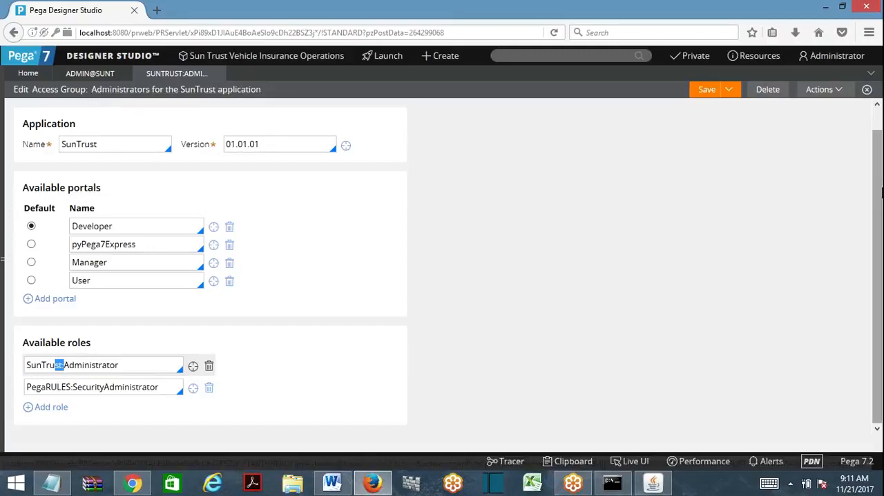
{"action": "left_click", "coordinate": [87, 76]}
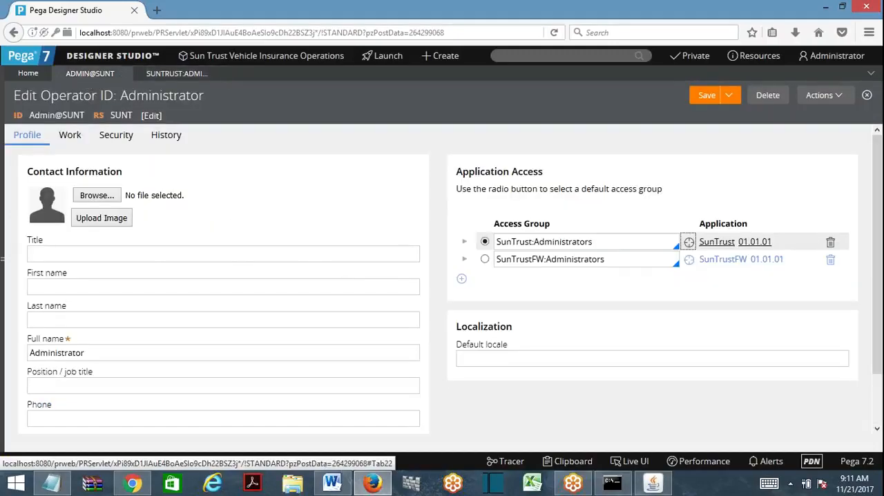
{"action": "left_click_drag", "start_coordinate": [534, 241], "coordinate": [495, 242]}
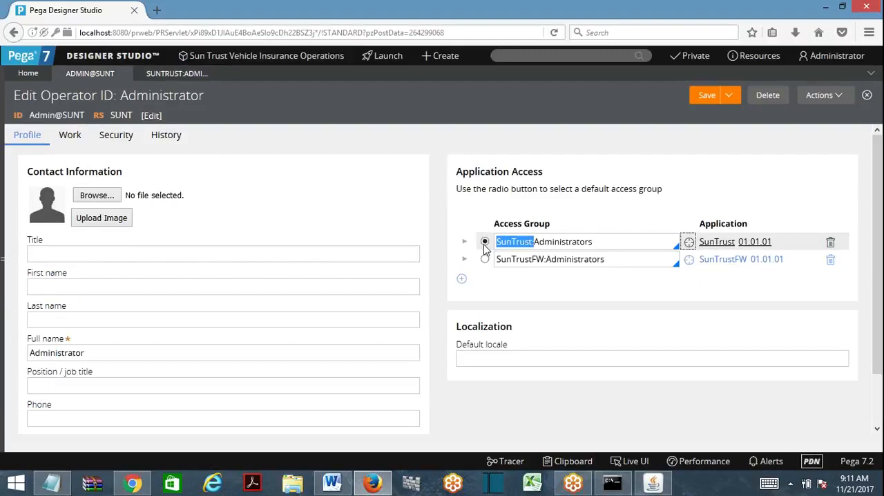
{"action": "left_click", "coordinate": [188, 74]}
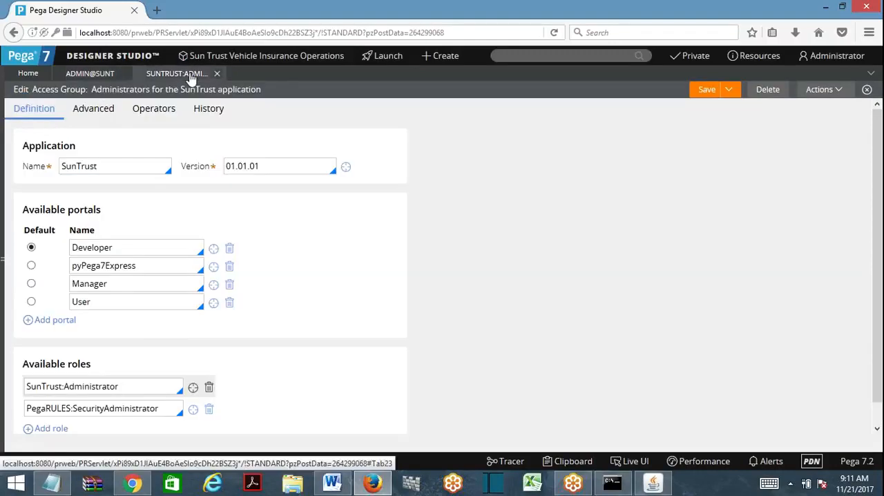
{"action": "left_click_drag", "start_coordinate": [65, 386], "coordinate": [54, 386]}
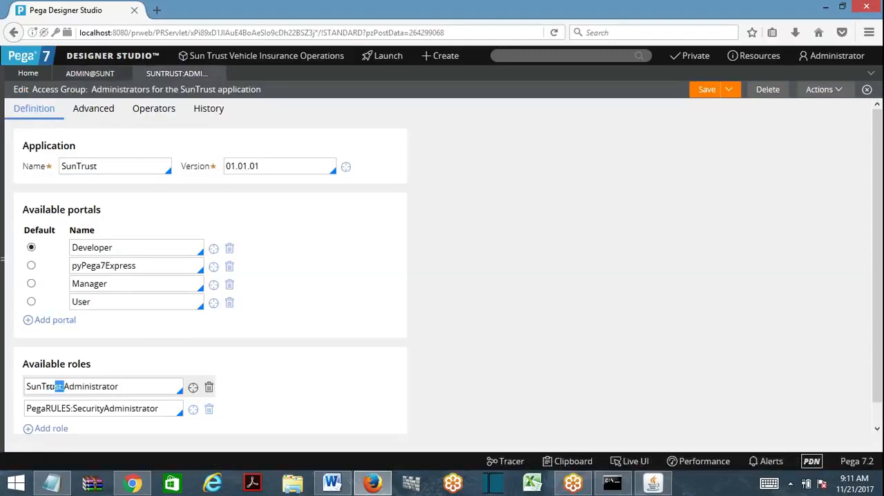
{"action": "left_click", "coordinate": [106, 386]}
{"action": "left_click", "coordinate": [193, 388]}
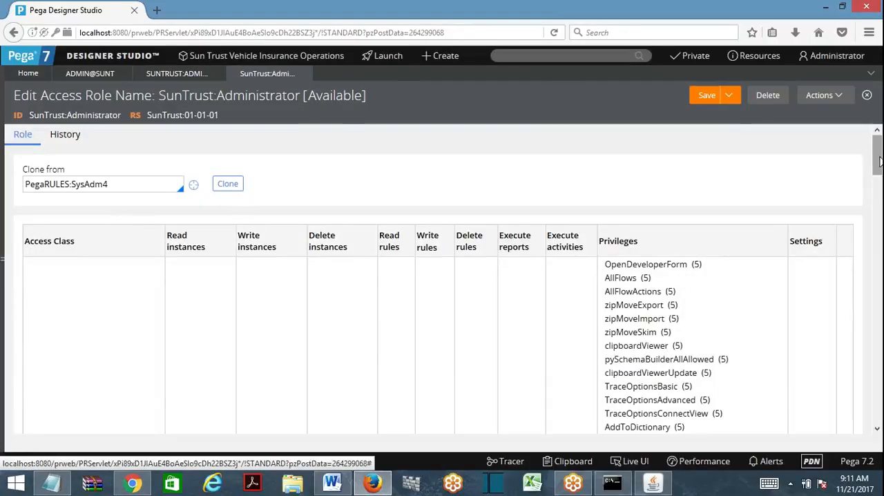
{"action": "mouse_move", "coordinate": [877, 160]}
{"action": "left_mouse_down"}
{"action": "mouse_move", "coordinate": [877, 181]}
{"action": "mouse_move", "coordinate": [881, 151]}
{"action": "left_mouse_up"}
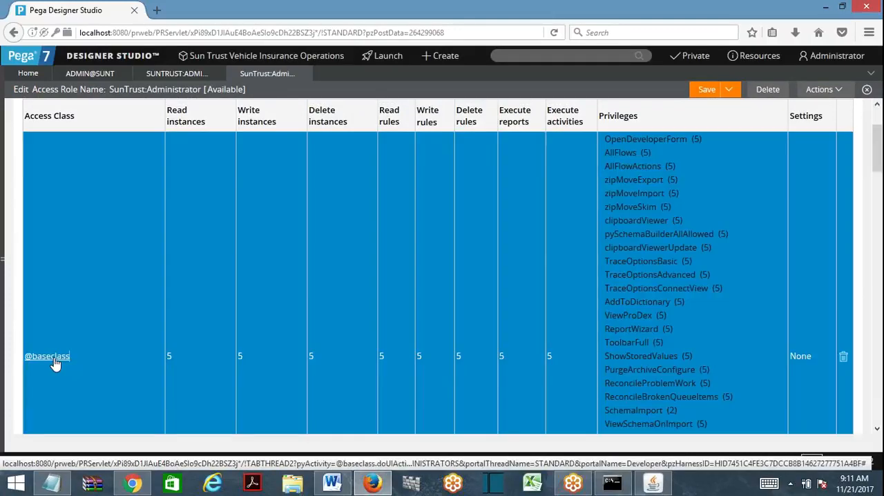
{"action": "left_click", "coordinate": [53, 356]}
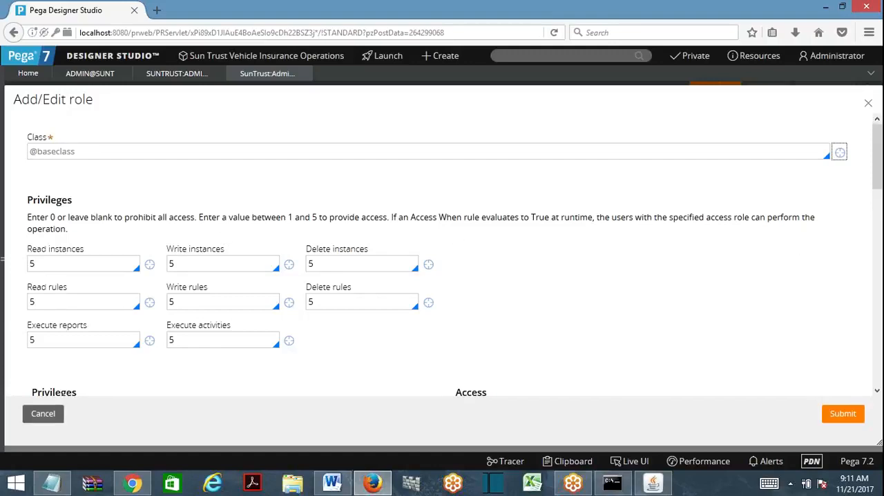
{"action": "left_click", "coordinate": [58, 264]}
- Close the access role, access group and operator records
{"action": "left_click", "coordinate": [304, 75]}
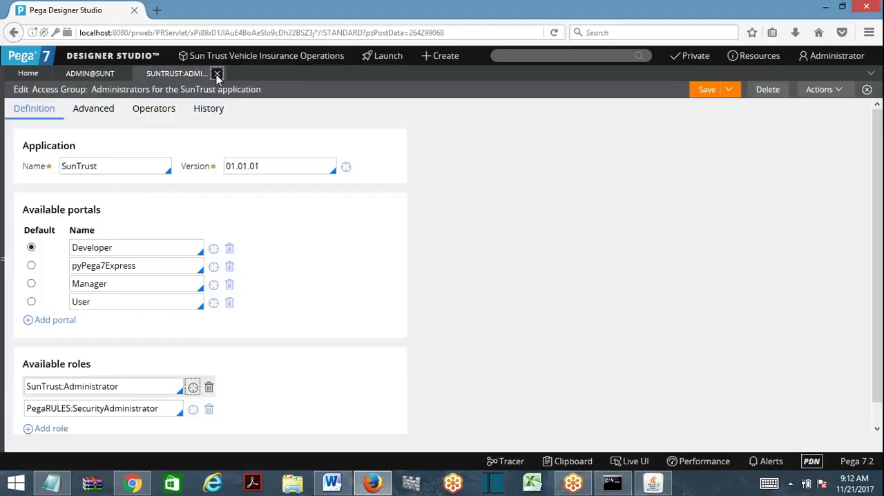
{"action": "left_click", "coordinate": [216, 75]}
{"action": "left_click", "coordinate": [122, 73]}
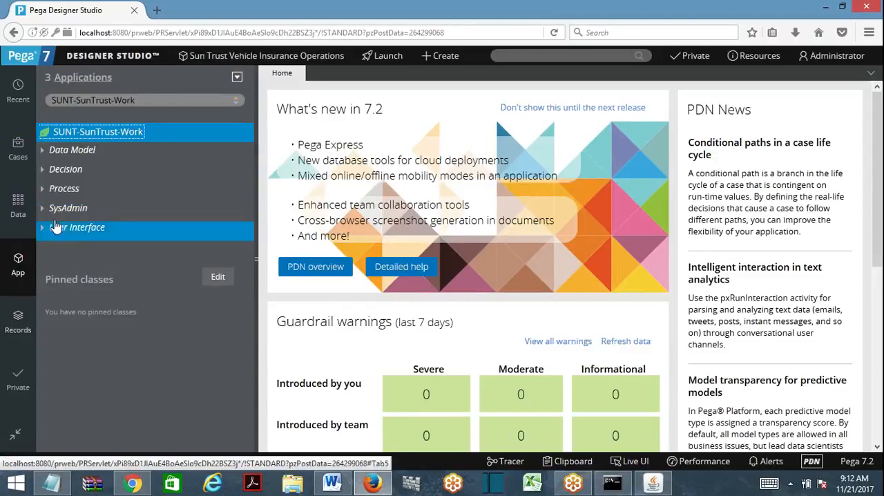
- Create and save an access role name labelled PreventActivityExec in the SunTrust 01-01-01 ruleset from the SUNT-SunTrust-Work class
{"action": "right_click", "coordinate": [100, 142]}
{"action": "mouse_move", "coordinate": [187, 316]}
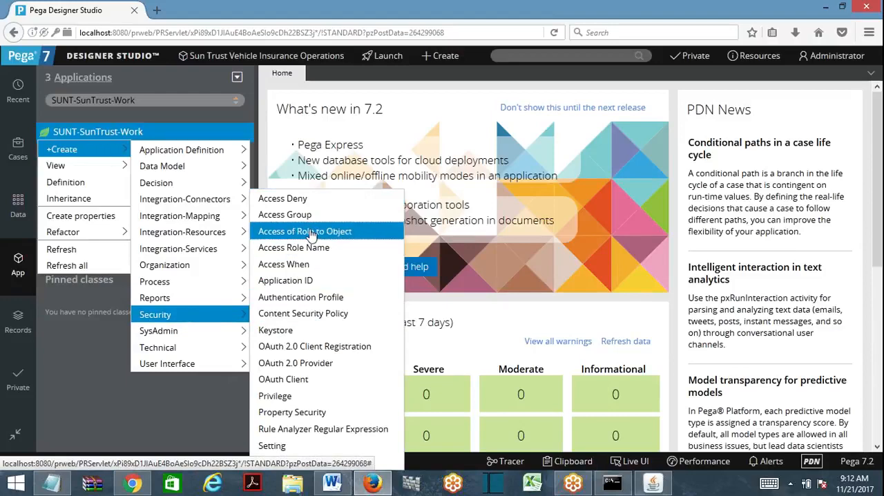
{"action": "left_click", "coordinate": [295, 248]}
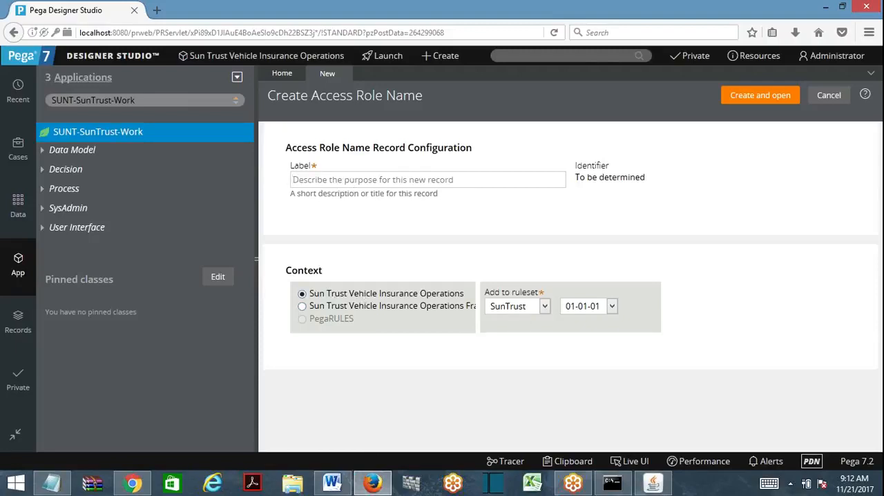
{"action": "type", "text": "P"}
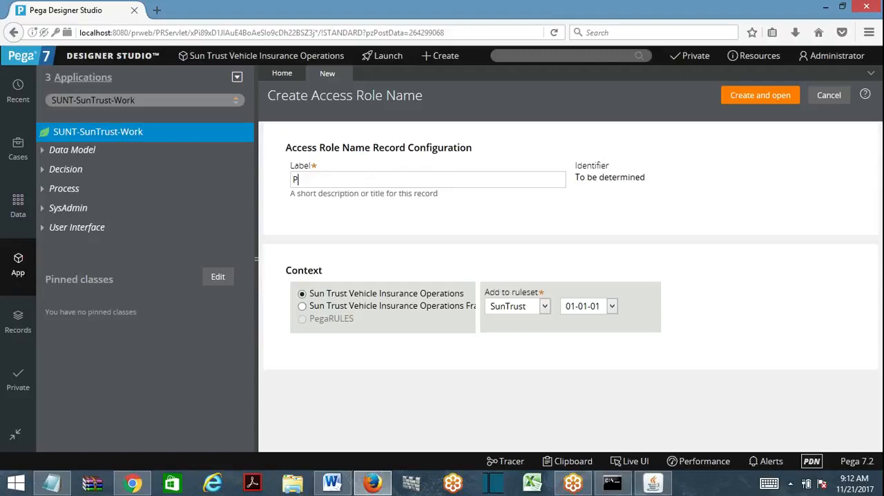
{"action": "type", "text": "reventActivityExec"}
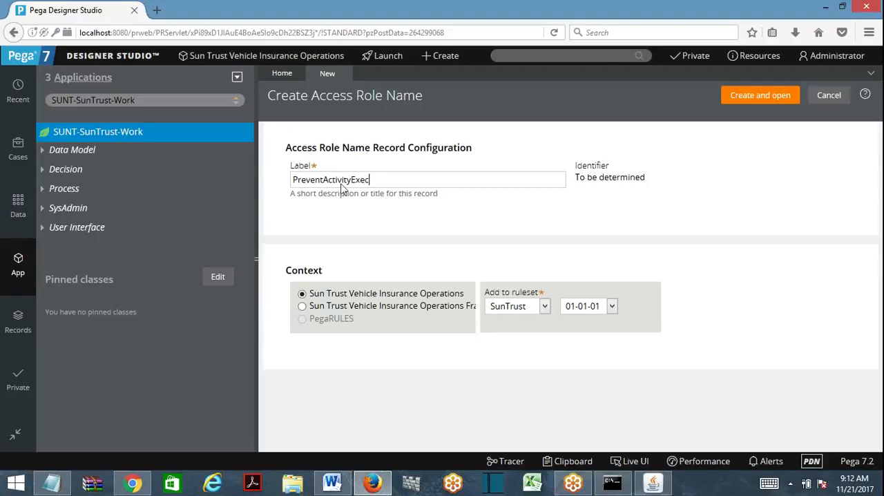
{"action": "left_click", "coordinate": [532, 223]}
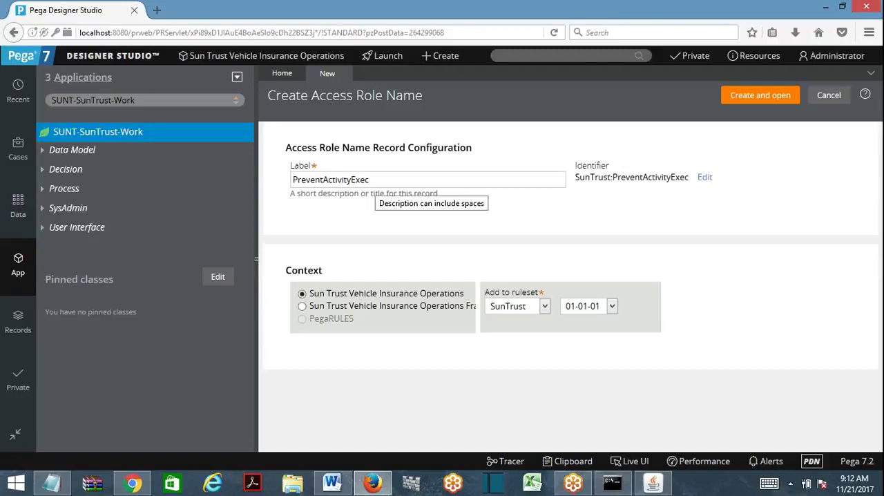
{"action": "left_click", "coordinate": [758, 98]}
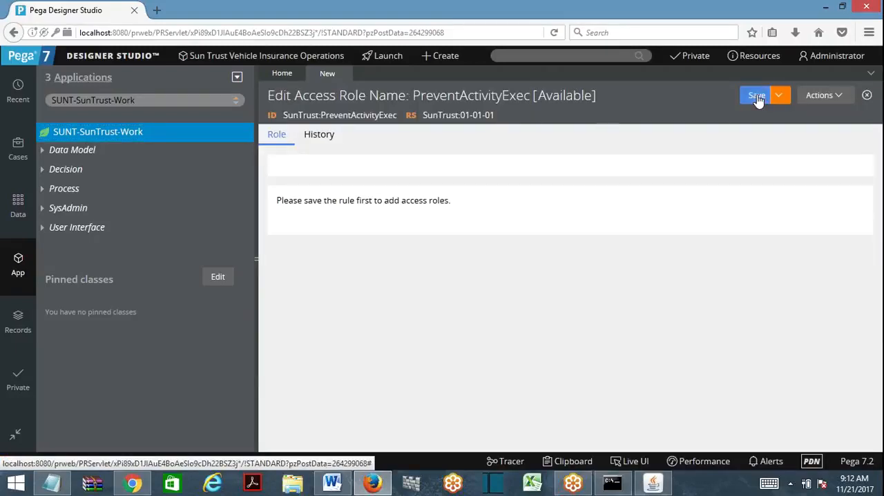
{"action": "left_click", "coordinate": [757, 97]}
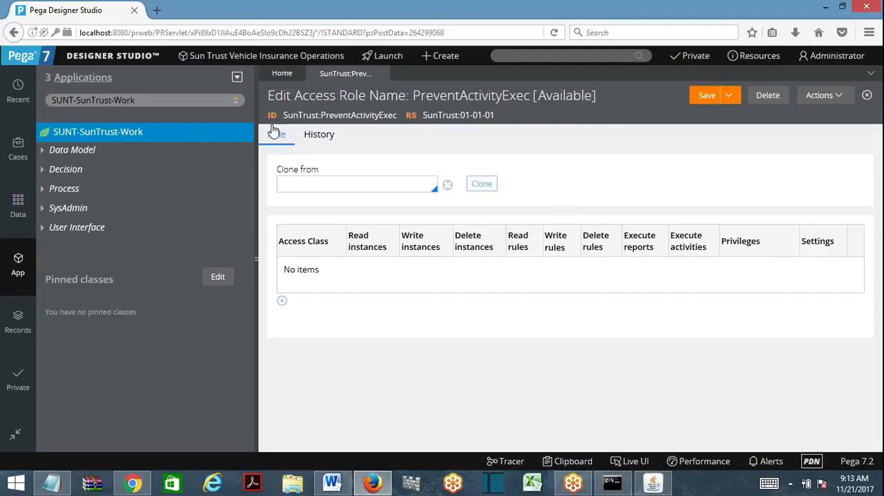
- Start a new Access of Role to Object record from SUNT-SunTrust-Work and label it SUNTActExecPrevent
{"action": "left_click", "coordinate": [103, 138]}
{"action": "right_click", "coordinate": [105, 141]}
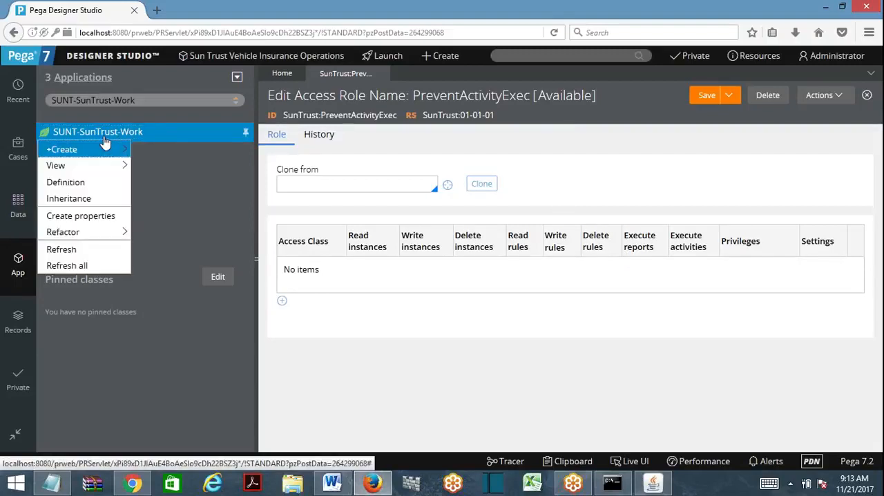
{"action": "mouse_move", "coordinate": [109, 149]}
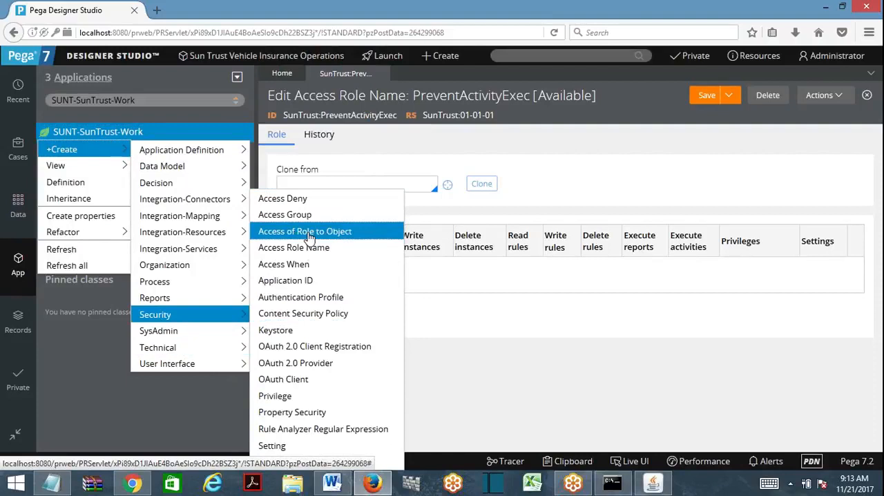
{"action": "left_click", "coordinate": [308, 237]}
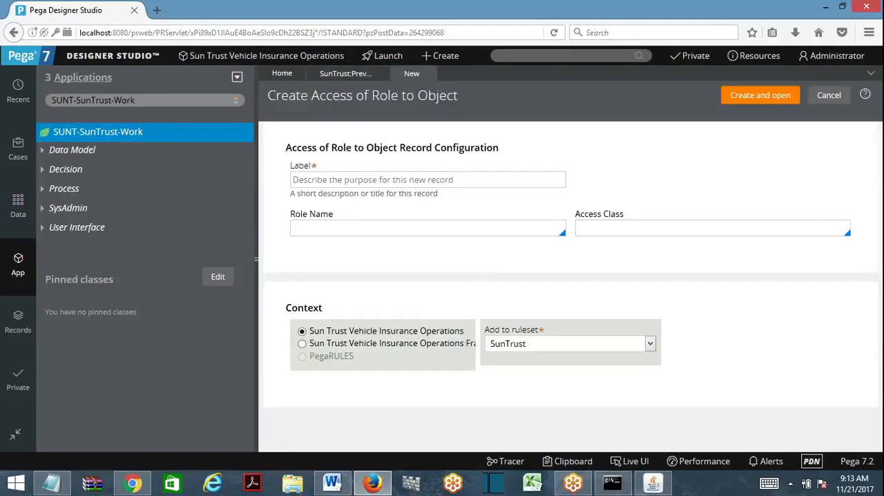
{"action": "type", "text": "P"}
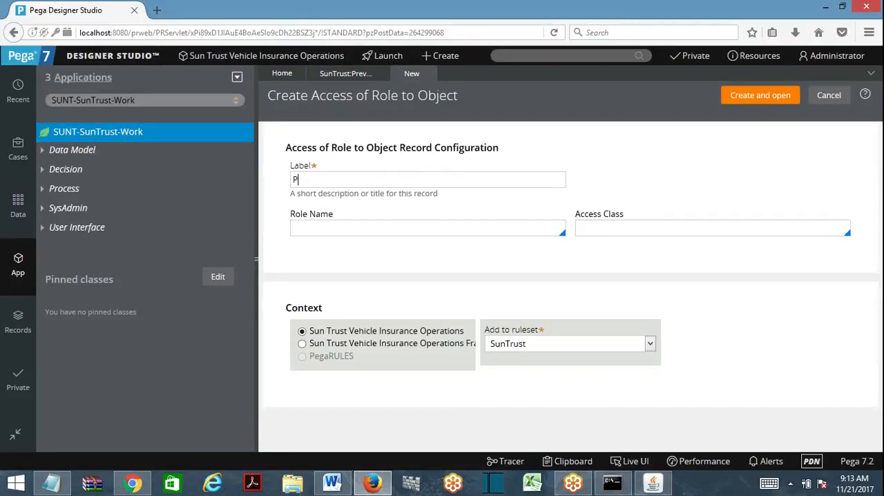
{"action": "key", "text": "BackSpace"}
{"action": "type", "text": "SUNTActExecPrev"}
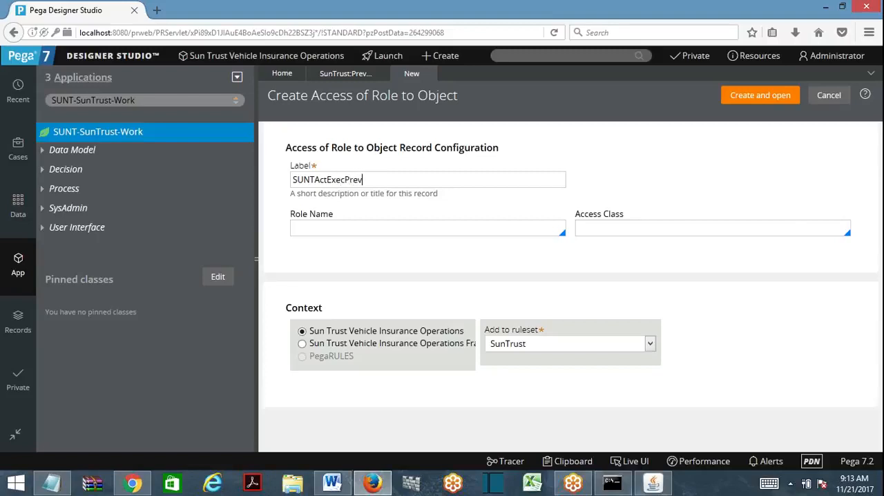
{"action": "type", "text": "ent"}
- Set the record's role name to SunTrust:PreventActivityExec
{"action": "key", "text": "Down"}
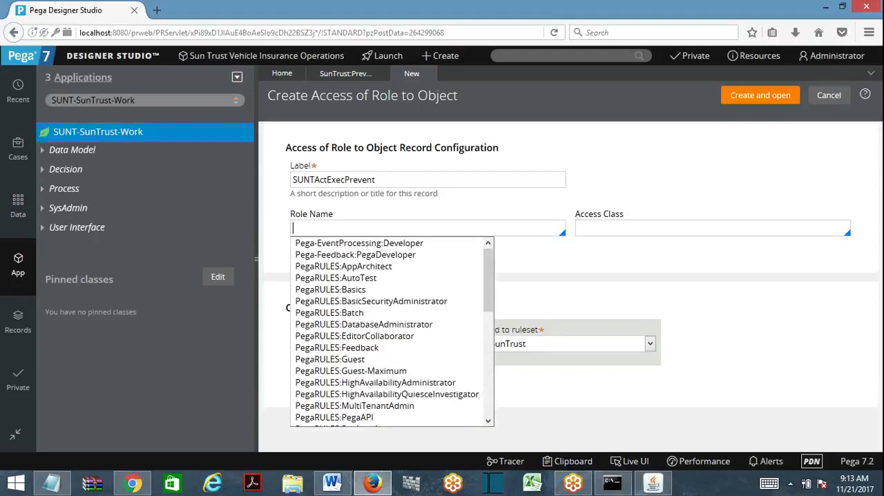
{"action": "type", "text": "sunt"}
{"action": "key", "text": "Down"}
{"action": "key", "text": "Down"}
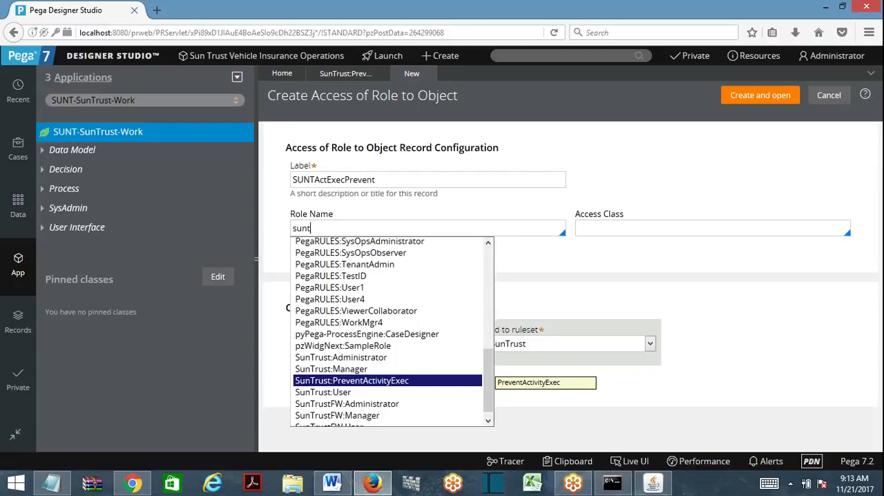
{"action": "left_click", "coordinate": [385, 381]}
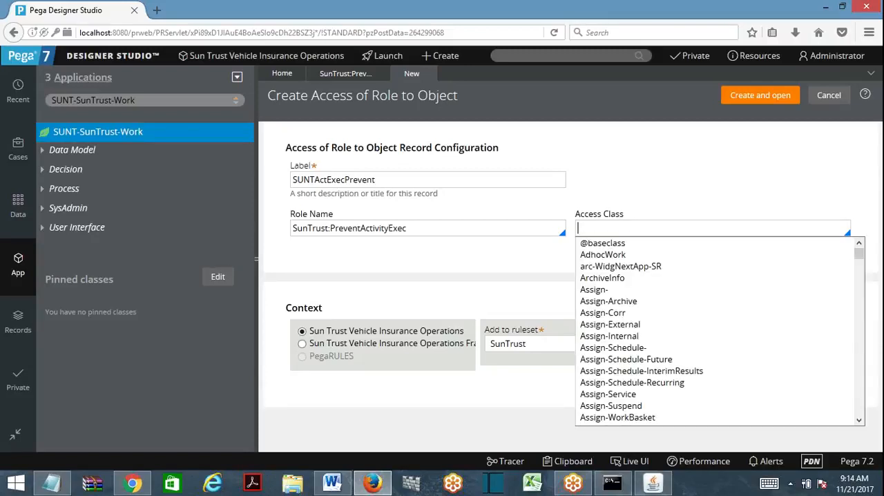
- Set the access class to SUNT-SunTrust-Work by copying the application's class name, and create the record
{"action": "left_click", "coordinate": [186, 96]}
{"action": "key", "text": "ctrl+c"}
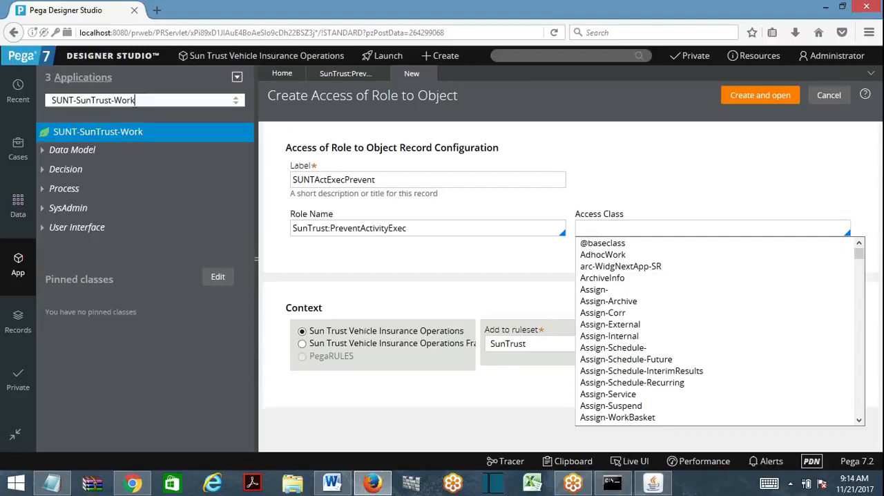
{"action": "left_click", "coordinate": [625, 229]}
{"action": "key", "text": "ctrl+v"}
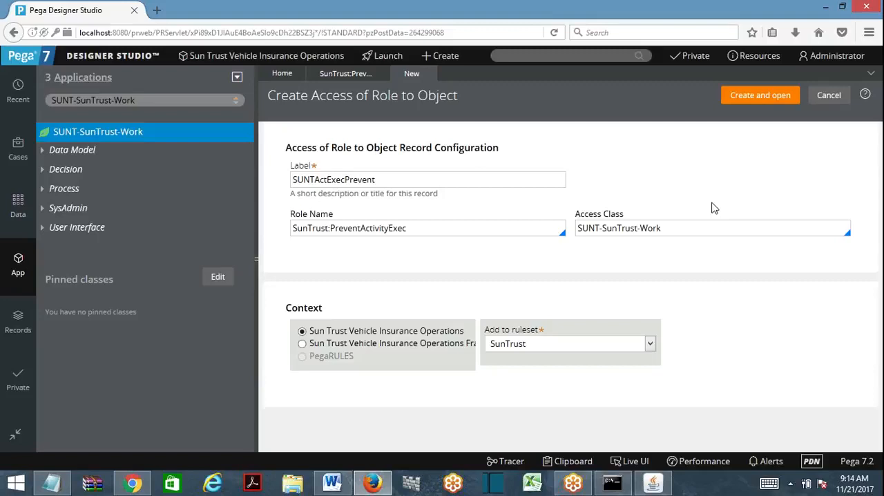
{"action": "left_click", "coordinate": [755, 98]}
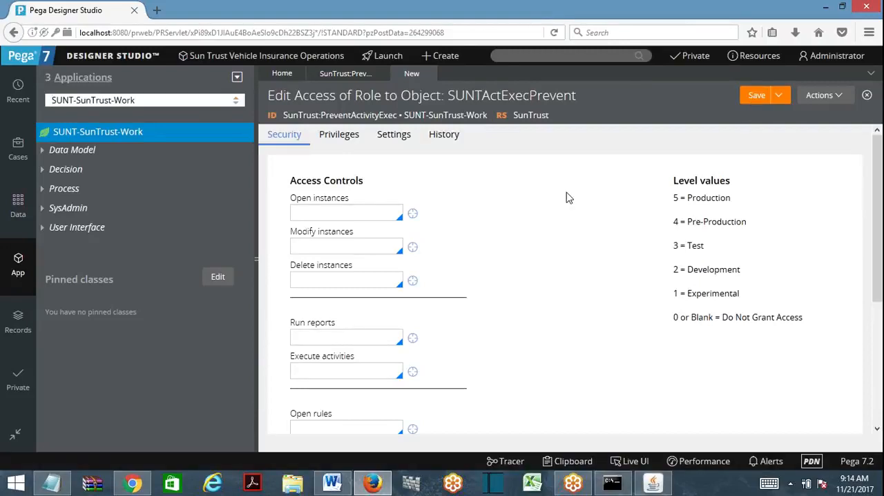
- Set open, modify and delete instances and run reports to 5, and execute activities to 0, in the SUNTActExecPrevent access controls
{"action": "left_click", "coordinate": [346, 248]}
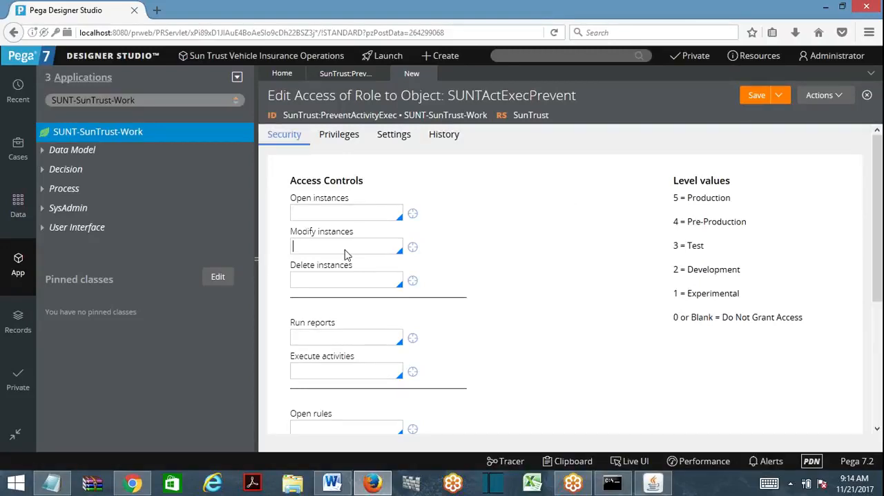
{"action": "key", "text": "Tab"}
{"action": "left_click", "coordinate": [307, 212]}
{"action": "type", "text": "5"}
{"action": "key", "text": "Tab"}
{"action": "type", "text": "5"}
{"action": "key", "text": "Tab"}
{"action": "type", "text": "5"}
{"action": "left_click", "coordinate": [315, 328]}
{"action": "type", "text": "5"}
{"action": "key", "text": "Tab"}
{"action": "type", "text": "1"}
{"action": "key", "text": "BackSpace"}
{"action": "type", "text": "0"}
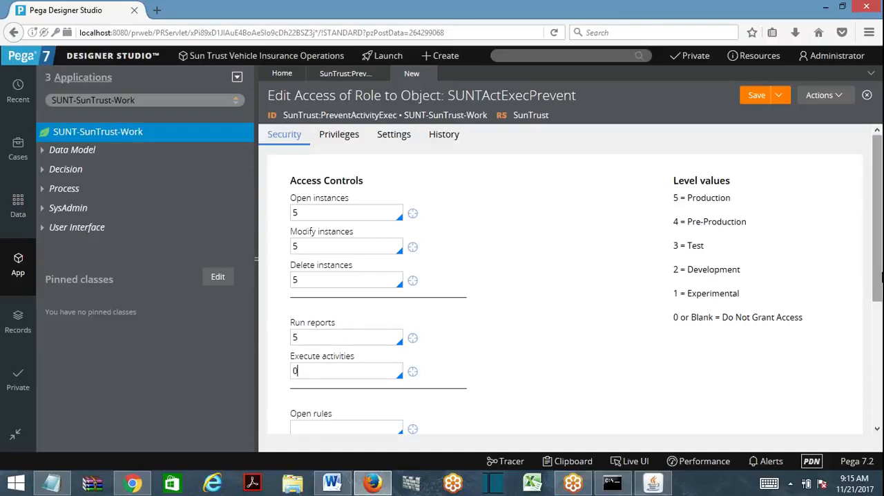
- Set the open, modify and delete rules access levels to 5
{"action": "scroll", "coordinate": [863, 290], "scroll_direction": "down", "scroll_amount": 3}
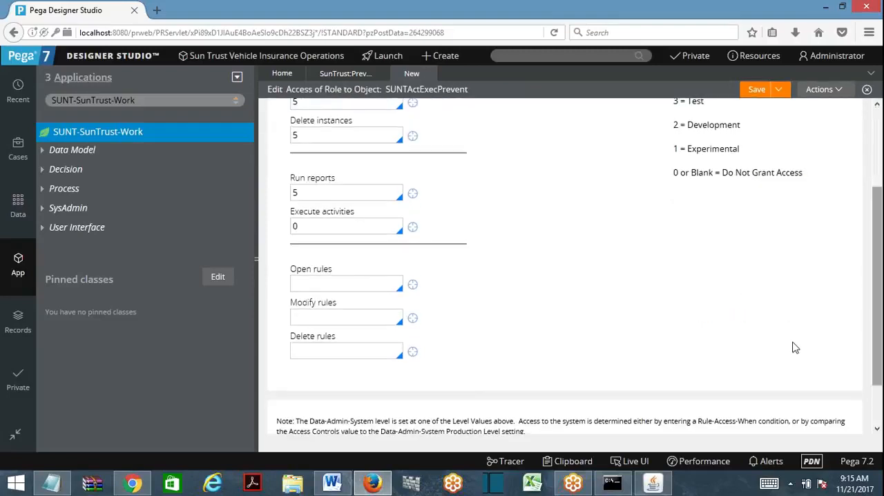
{"action": "left_click", "coordinate": [349, 285]}
{"action": "type", "text": "5"}
{"action": "left_click", "coordinate": [336, 319]}
{"action": "type", "text": "5"}
{"action": "left_click", "coordinate": [333, 349]}
{"action": "type", "text": "5"}
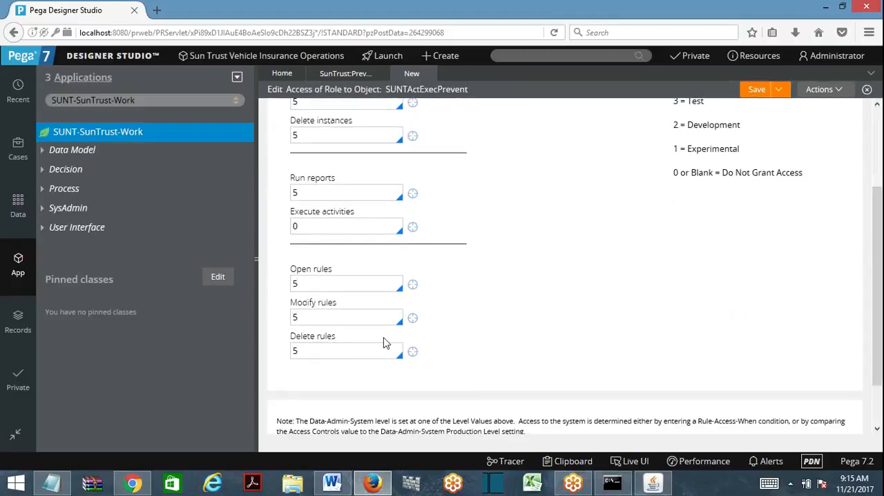
{"action": "scroll", "coordinate": [874, 130], "scroll_direction": "up", "scroll_amount": 3}
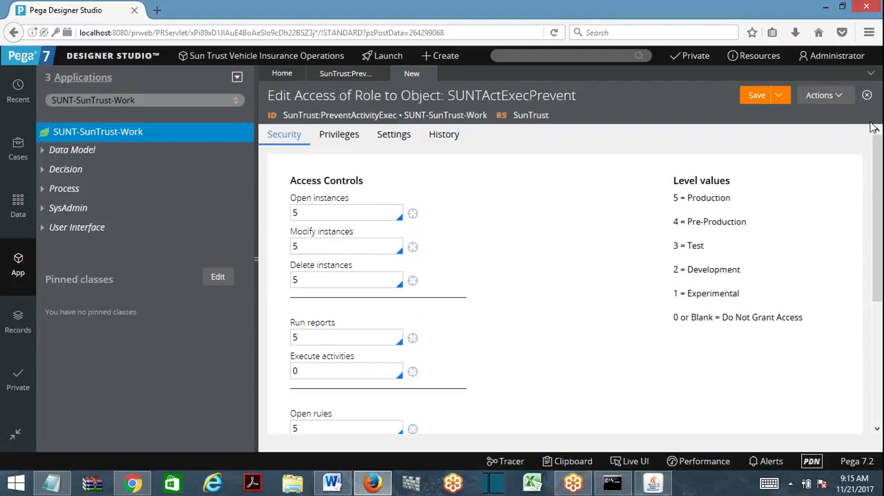
- Enter sdfsd as the record's description and fsdfsd as its usage, and save the Access of Role to Object record
{"action": "left_click", "coordinate": [758, 99]}
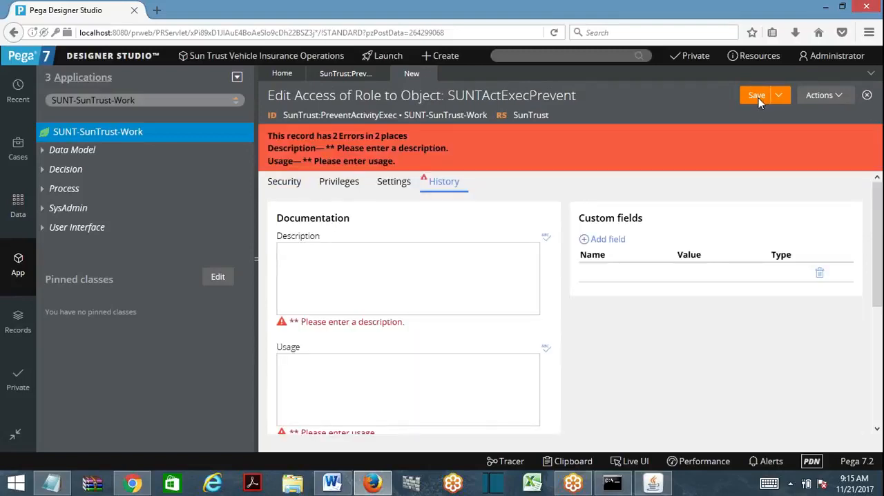
{"action": "left_click", "coordinate": [408, 279]}
{"action": "type", "text": "sdfsd"}
{"action": "key", "text": "Tab"}
{"action": "type", "text": "fsdfsd"}
{"action": "left_click", "coordinate": [747, 101]}
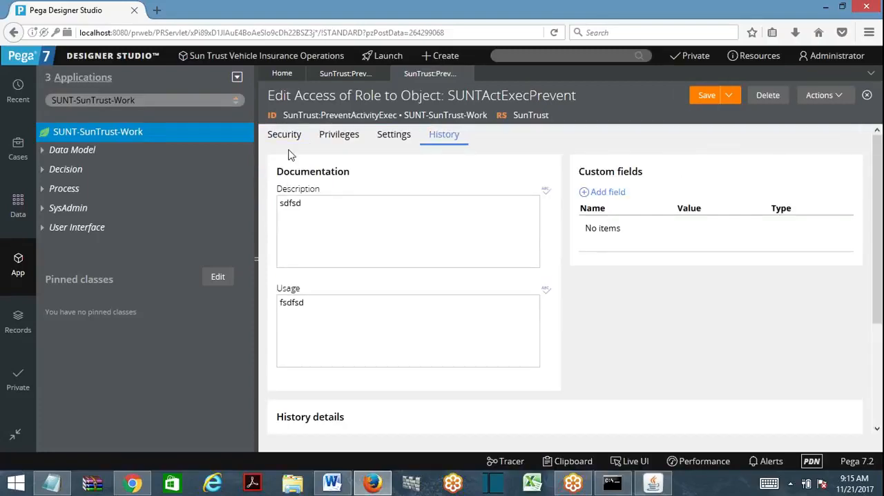
{"action": "left_click", "coordinate": [289, 138]}
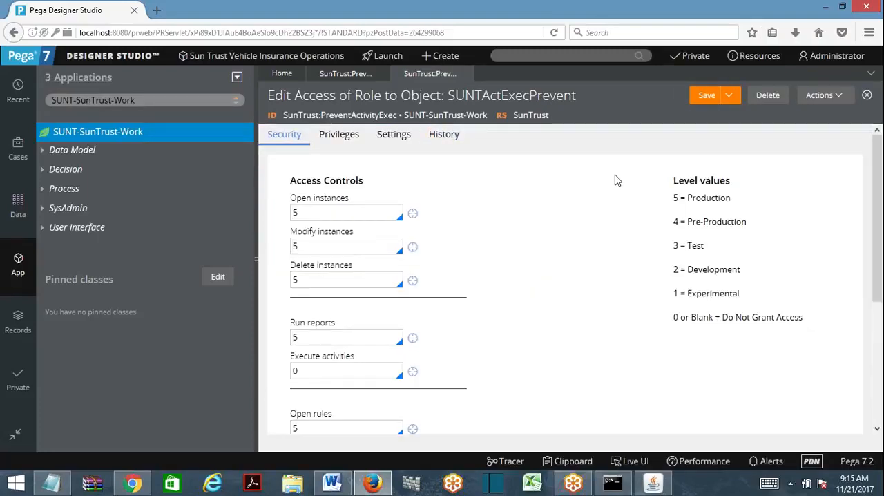
{"action": "left_click", "coordinate": [709, 98]}
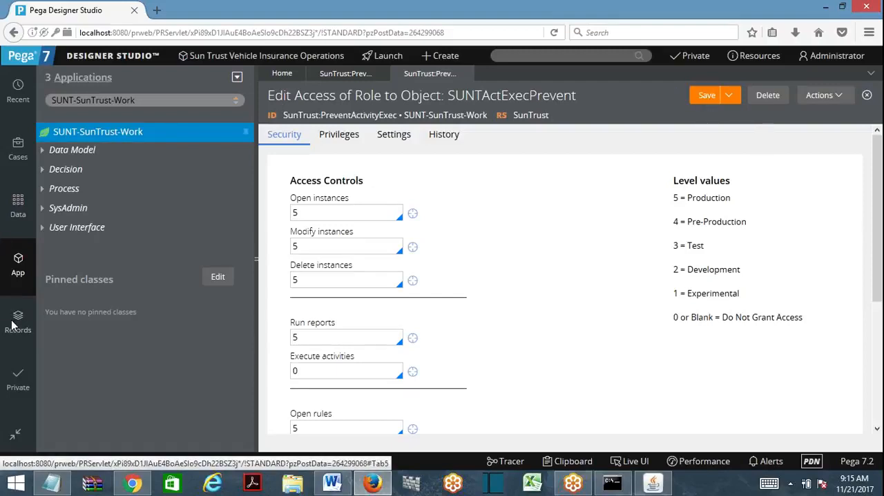
- Refresh the PreventActivityExec access role, and inspect its access class table and the form for adding an access role object
{"action": "left_click", "coordinate": [334, 74]}
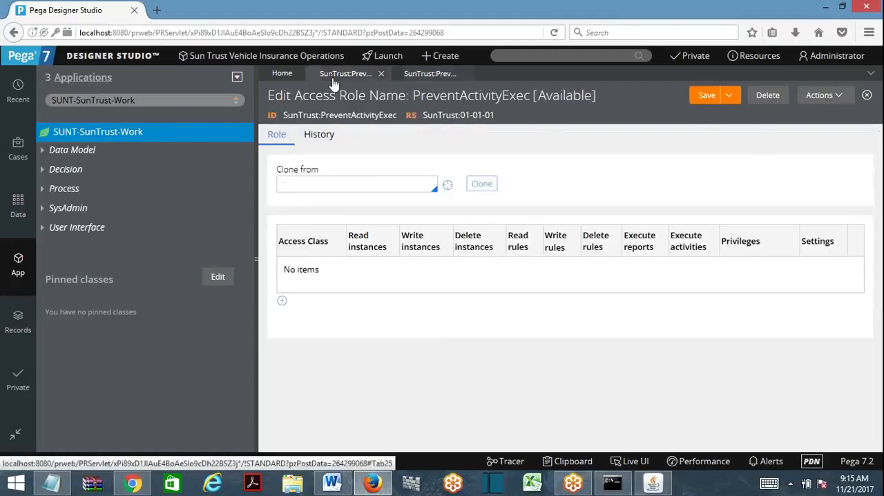
{"action": "left_click", "coordinate": [814, 100]}
{"action": "left_click", "coordinate": [788, 116]}
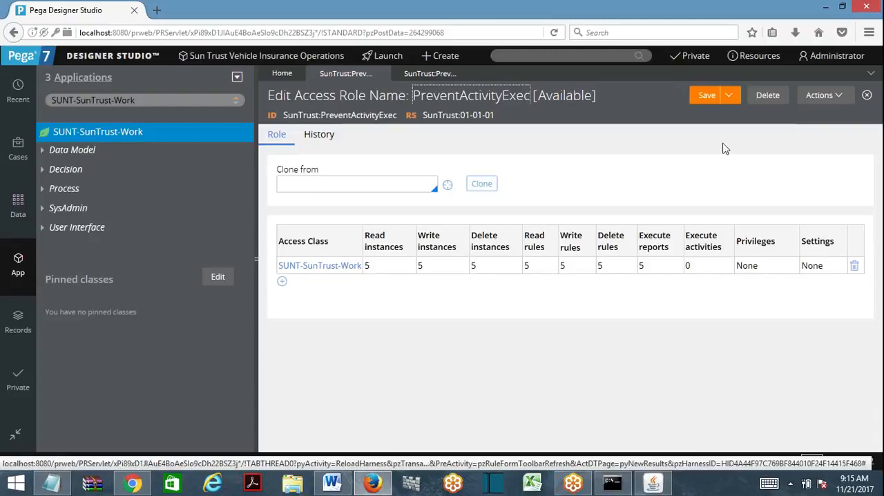
{"action": "left_click", "coordinate": [281, 281]}
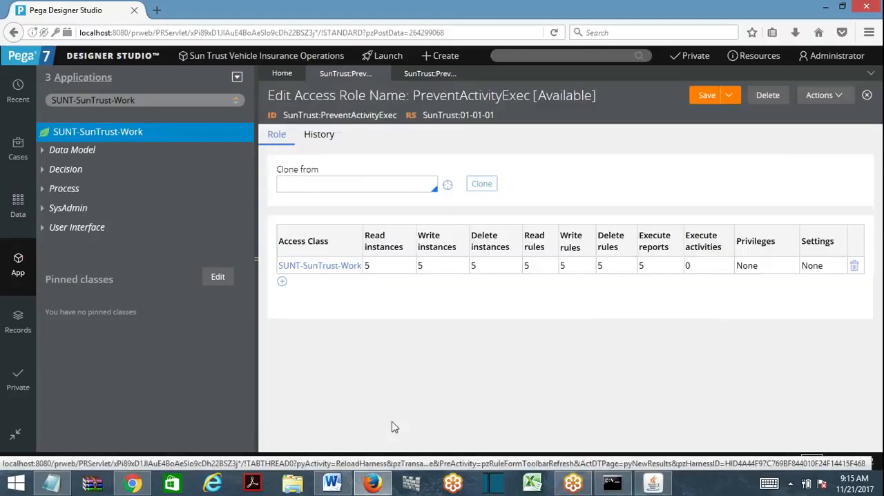
{"action": "left_click", "coordinate": [390, 422]}
{"action": "left_click", "coordinate": [843, 60]}
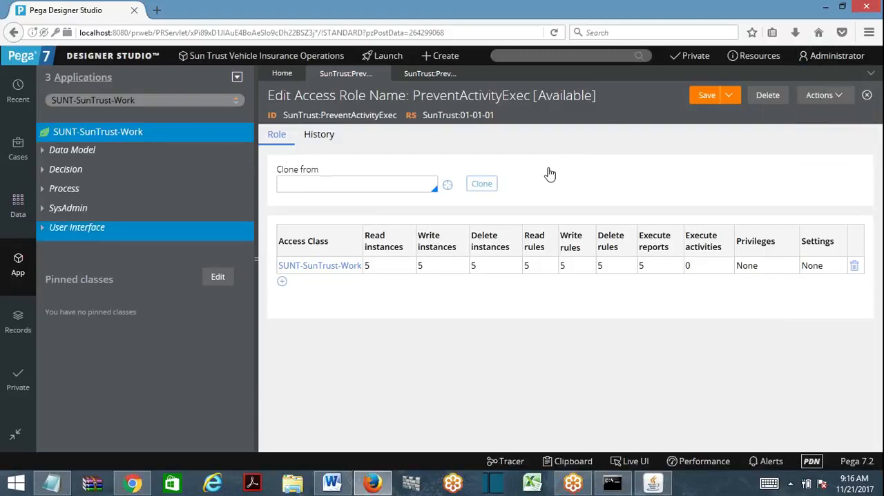
{"action": "left_click", "coordinate": [18, 319]}
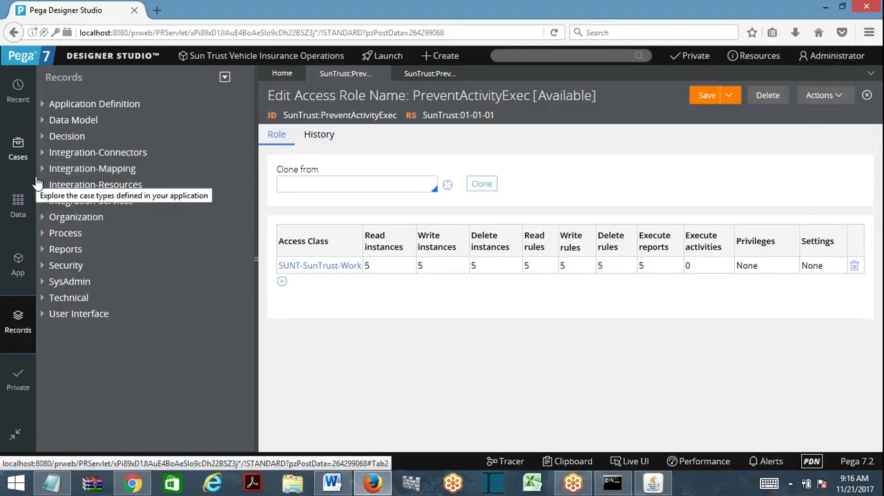
{"action": "left_click", "coordinate": [41, 218]}
{"action": "left_click", "coordinate": [99, 272]}
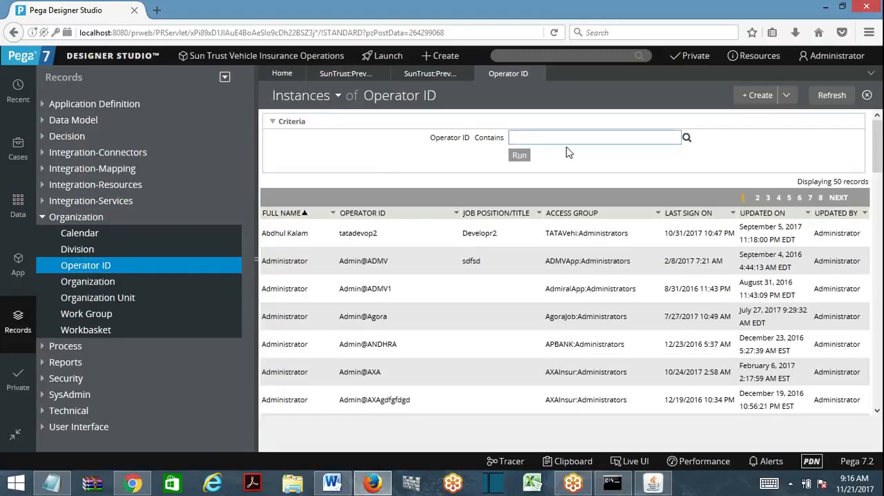
{"action": "left_click", "coordinate": [537, 73]}
- Save a copy of the logged-in administrator's operator record with short description SUNTDevOp2 and operator ID SuntDevop2
{"action": "left_click", "coordinate": [813, 59]}
{"action": "mouse_move", "coordinate": [818, 141]}
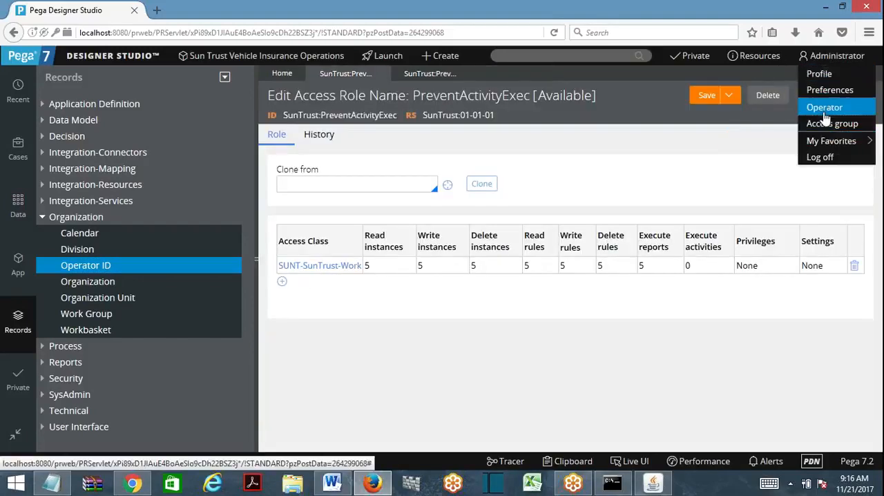
{"action": "left_click", "coordinate": [821, 108]}
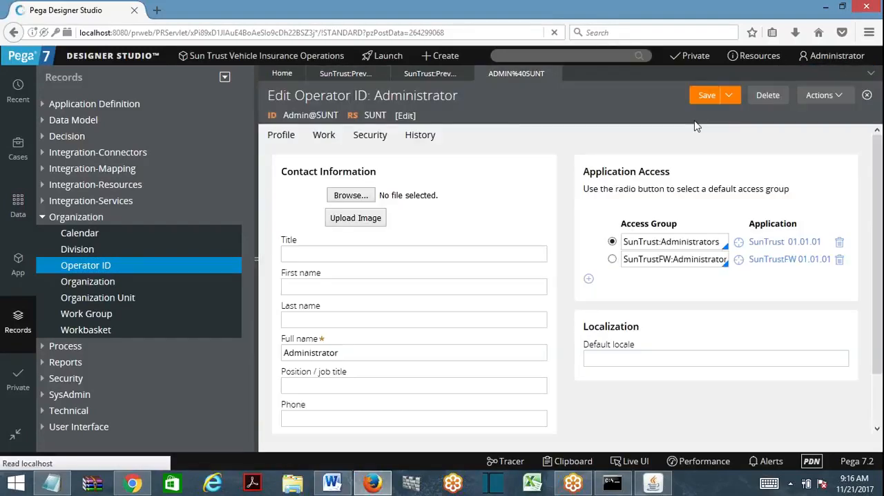
{"action": "left_click", "coordinate": [729, 95]}
{"action": "left_click", "coordinate": [709, 114]}
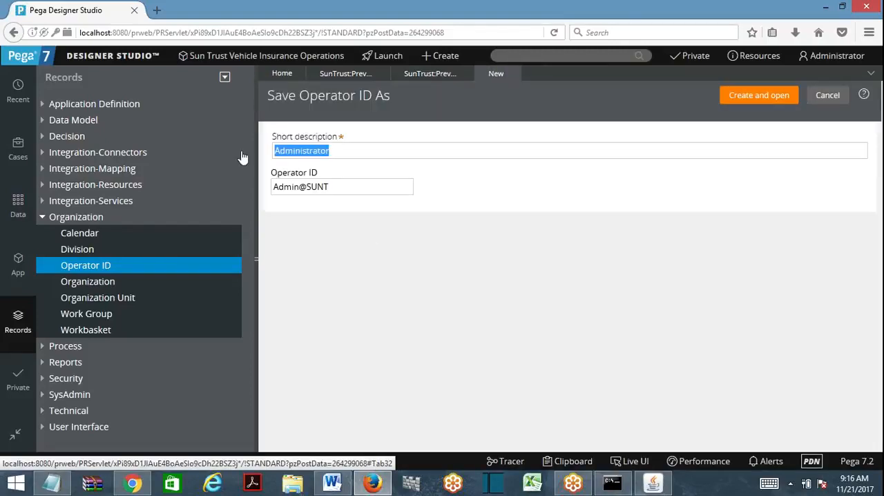
{"action": "type", "text": "SU"}
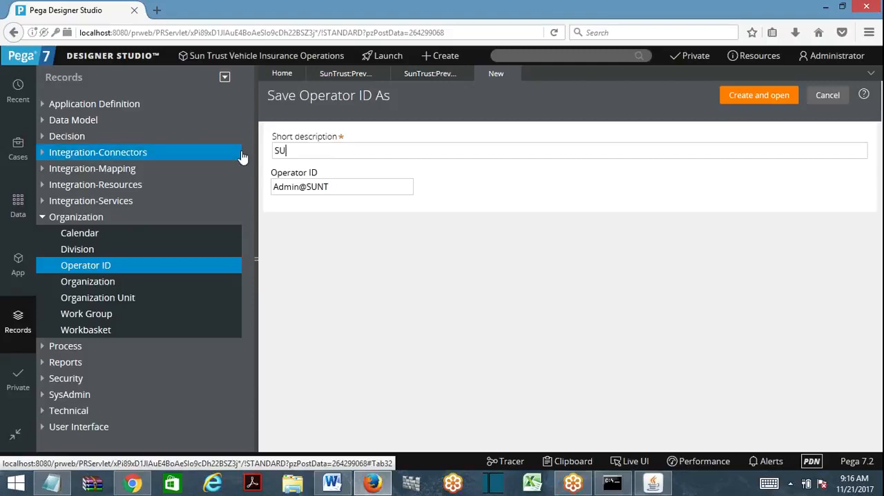
{"action": "type", "text": "NTDevOp2"}
{"action": "key", "text": "Tab"}
{"action": "type", "text": "S"}
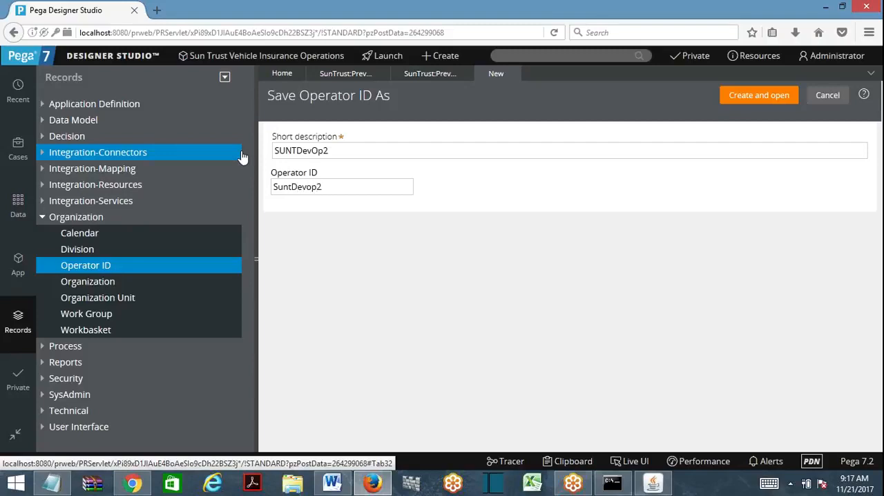
{"action": "key", "text": "ctrl+a"}
{"action": "left_click", "coordinate": [725, 95]}
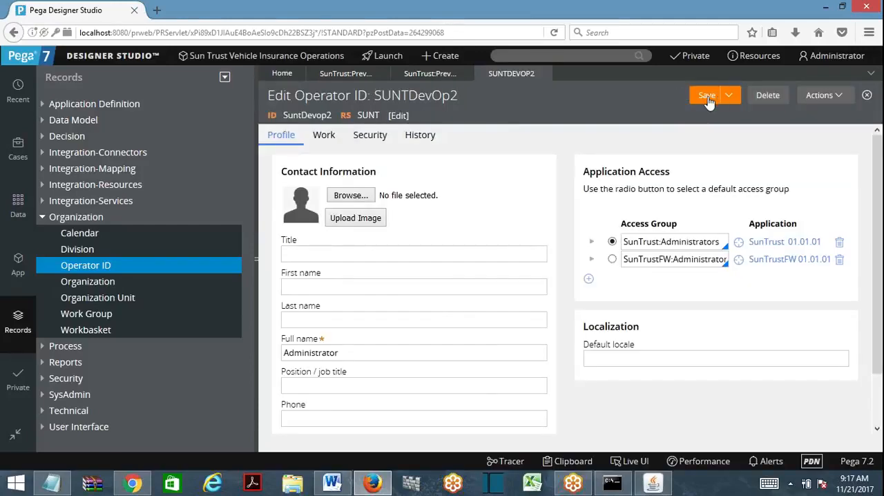
{"action": "left_click", "coordinate": [588, 279]}
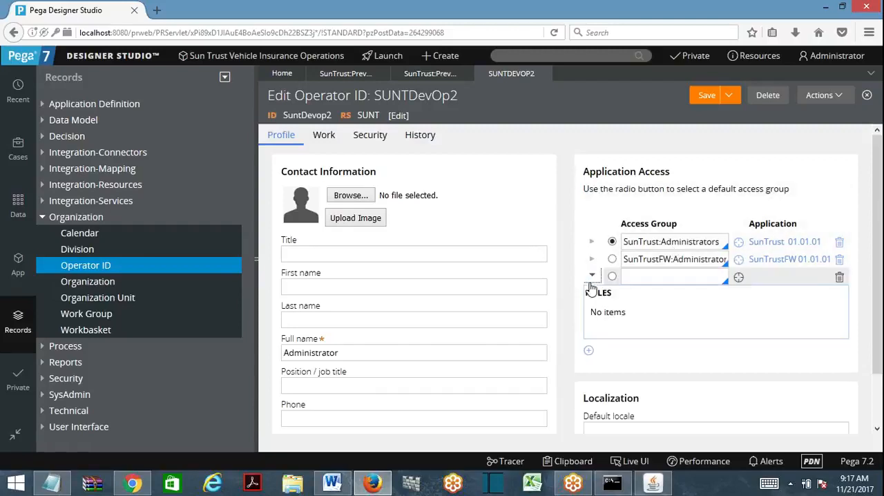
{"action": "type", "text": "sunt"}
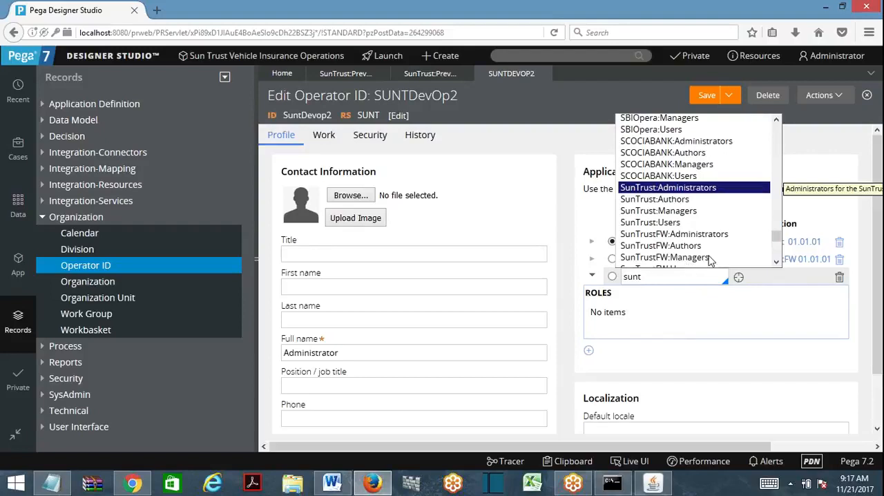
{"action": "left_click", "coordinate": [840, 279]}
{"action": "left_click", "coordinate": [839, 276]}
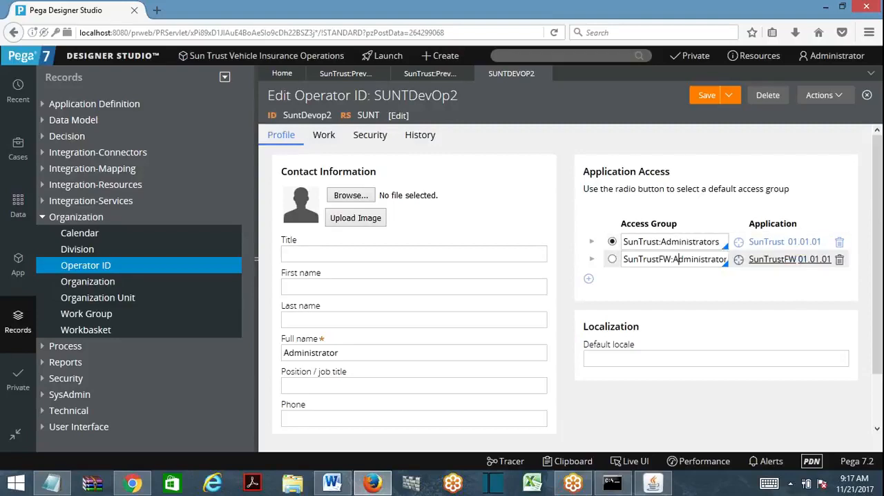
- Open the operator's SunTrust:Administrators access group and save a copy of it named SunTrust:PreventAct
{"action": "left_click", "coordinate": [738, 242]}
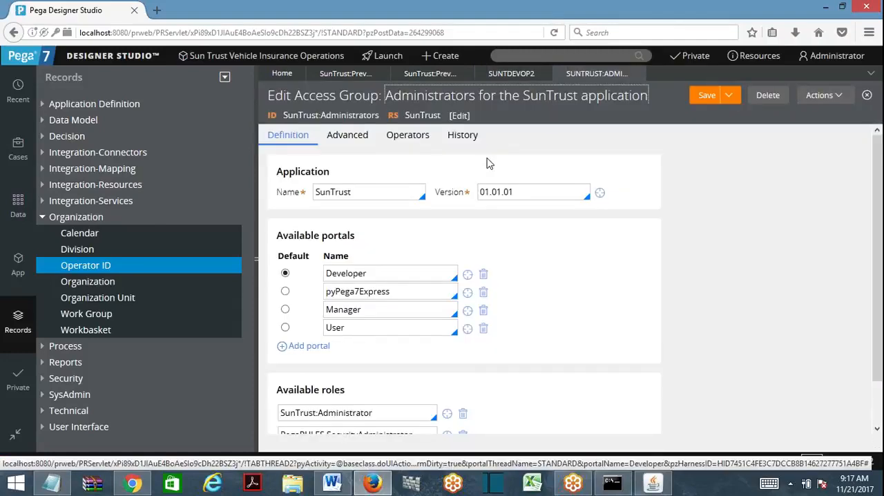
{"action": "left_click_drag", "start_coordinate": [881, 235], "coordinate": [880, 209]}
{"action": "left_click", "coordinate": [729, 94]}
{"action": "left_click", "coordinate": [708, 114]}
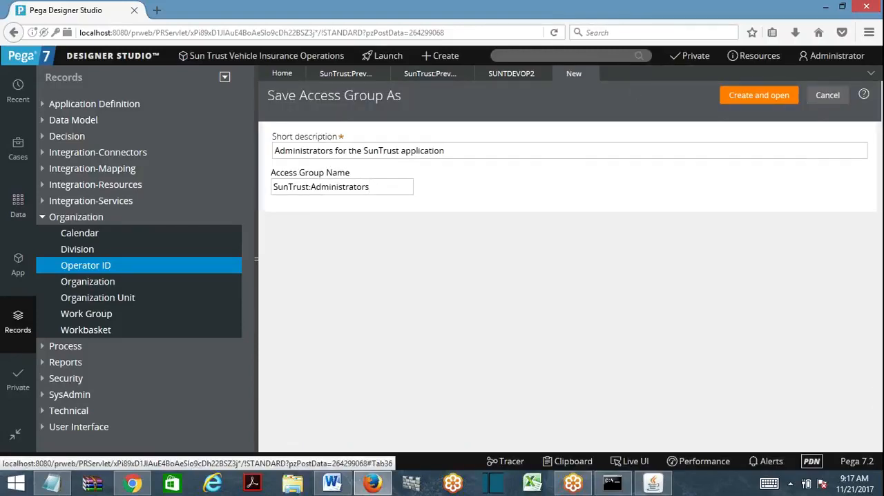
{"action": "left_click_drag", "start_coordinate": [370, 187], "coordinate": [315, 187]}
{"action": "key", "text": "BackSpace"}
{"action": "key", "text": "BackSpace"}
{"action": "left_click", "coordinate": [720, 101]}
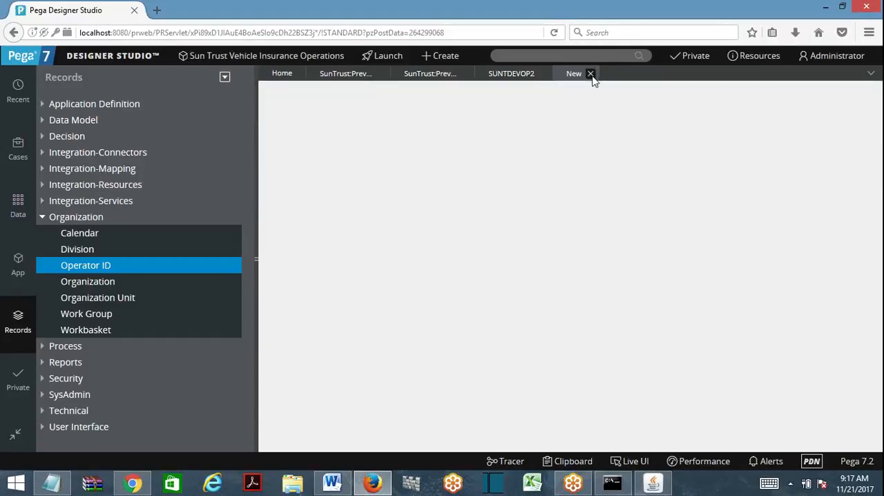
{"action": "left_click", "coordinate": [590, 74]}
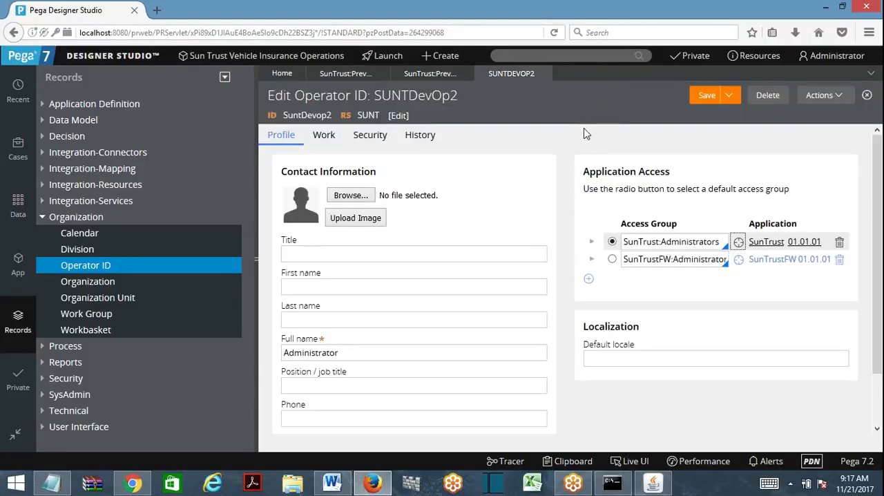
- Try to save the SunTrust:Administrators access group as SunTrust:PreventAct once more, and close the save-as form
{"action": "left_click", "coordinate": [738, 242]}
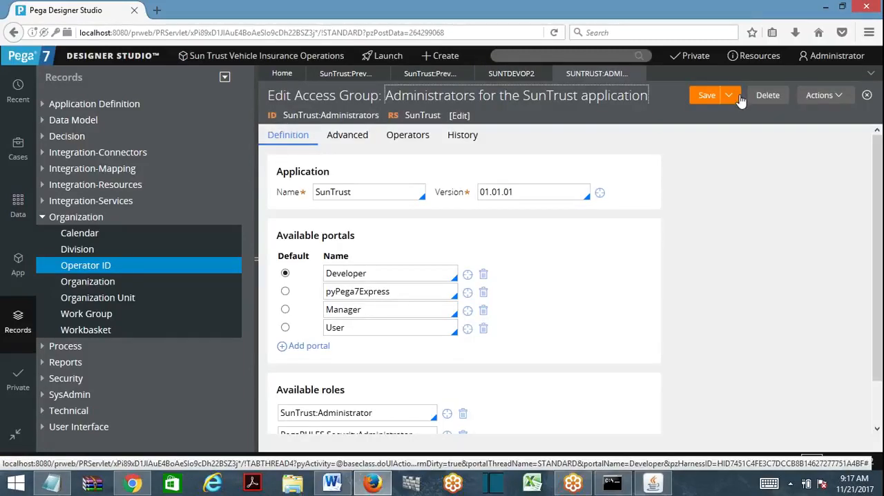
{"action": "left_click", "coordinate": [730, 98]}
{"action": "left_click", "coordinate": [710, 113]}
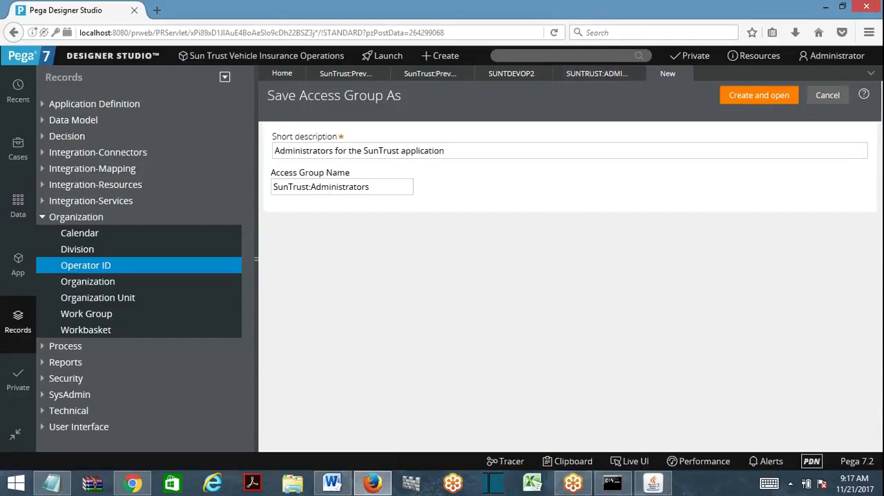
{"action": "double_click", "coordinate": [339, 186]}
{"action": "type", "text": "PreventAct"}
{"action": "left_click", "coordinate": [746, 96]}
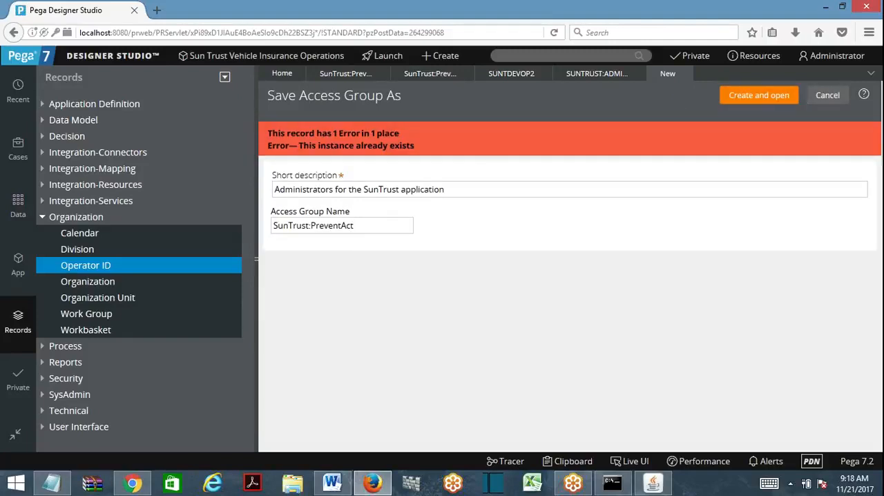
{"action": "left_click", "coordinate": [686, 74]}
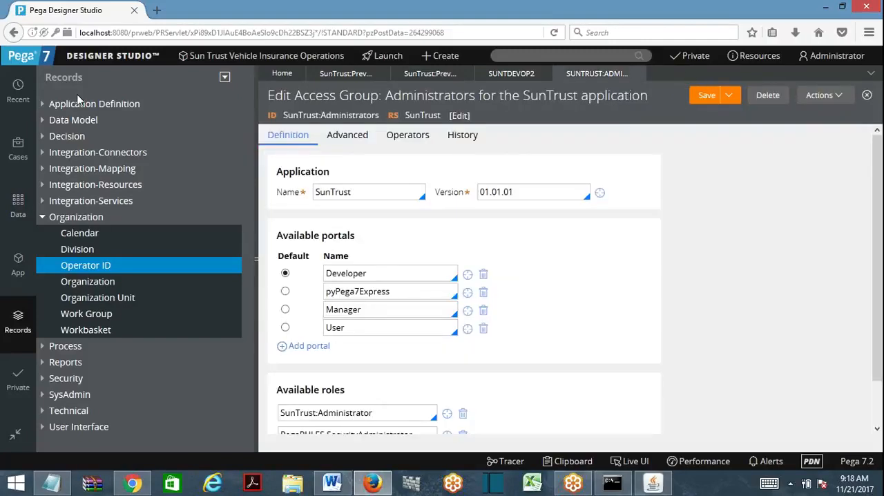
- Open the recently used SunTrust:PreventAct access group and go to its available roles
{"action": "left_click", "coordinate": [18, 90]}
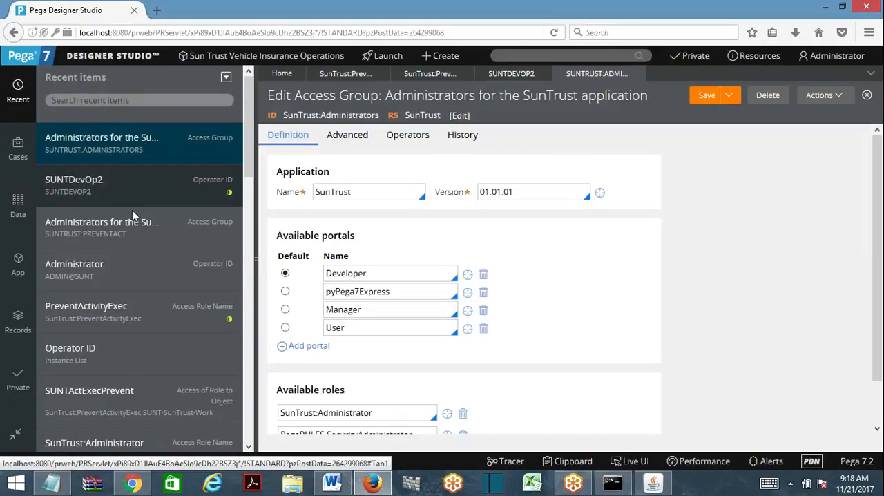
{"action": "left_click", "coordinate": [110, 227]}
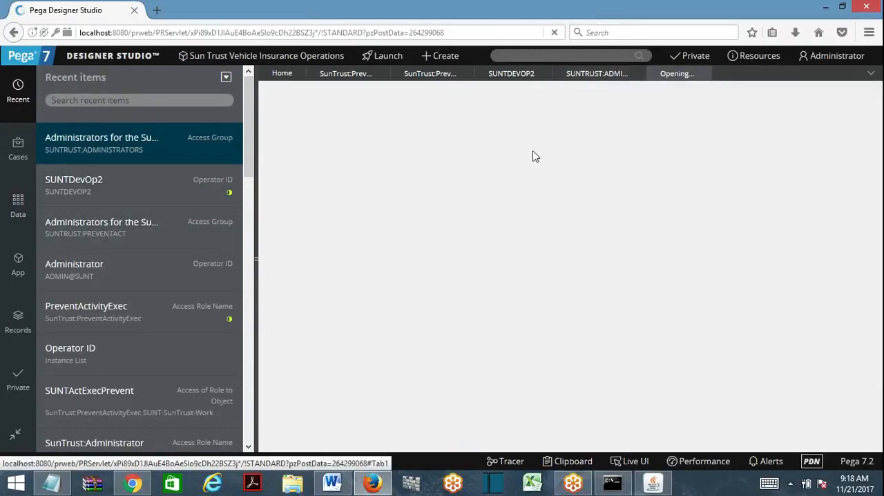
{"action": "scroll", "coordinate": [407, 276], "scroll_direction": "down", "scroll_amount": 1}
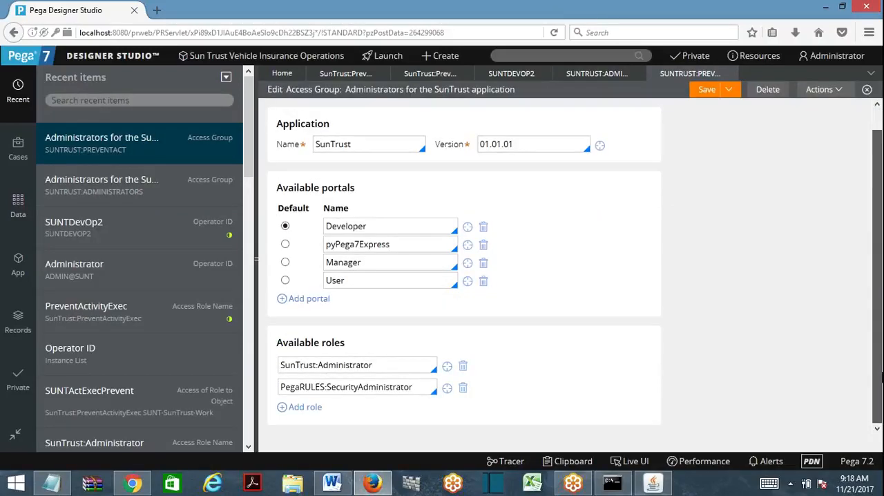
- Add the SunTrust:PreventActivityExec role to the access group's available roles and save the access group
{"action": "left_click", "coordinate": [390, 365]}
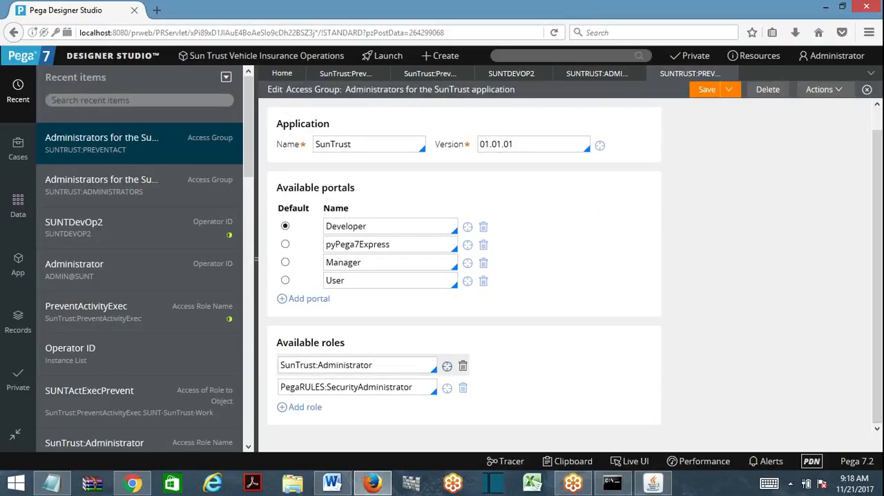
{"action": "left_click", "coordinate": [304, 407]}
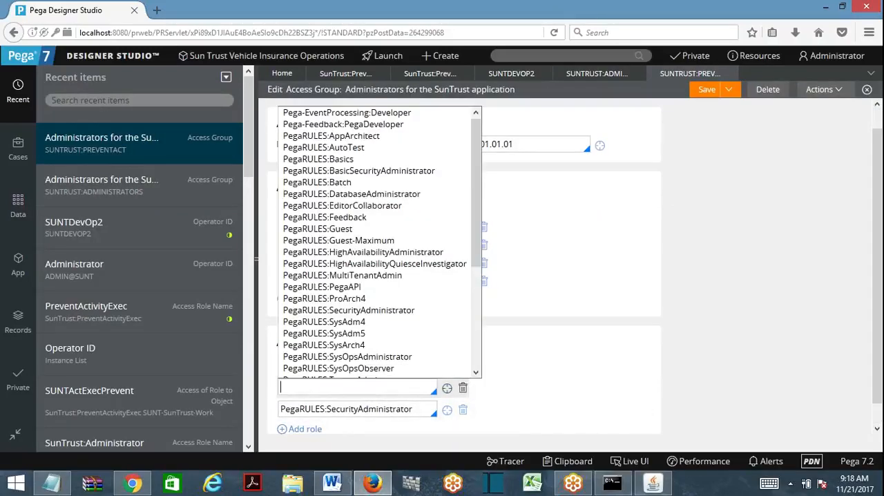
{"action": "type", "text": "sunt"}
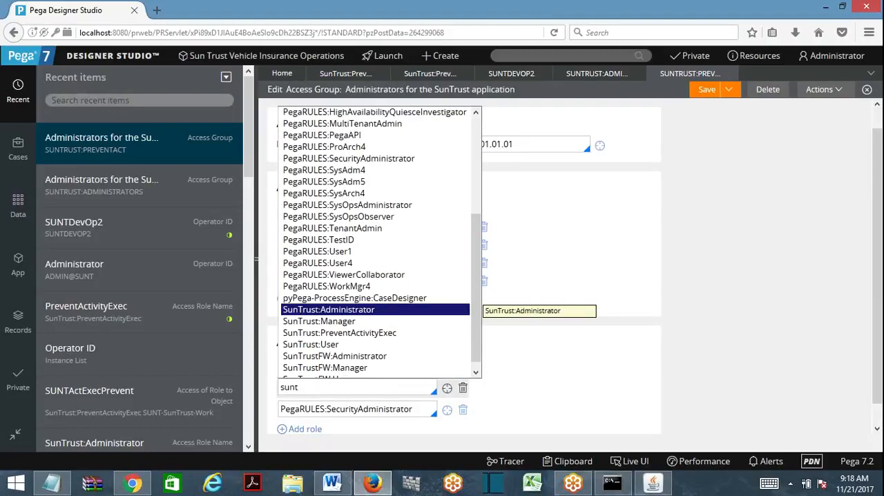
{"action": "key", "text": "Down"}
{"action": "key", "text": "Down"}
{"action": "key", "text": "Return"}
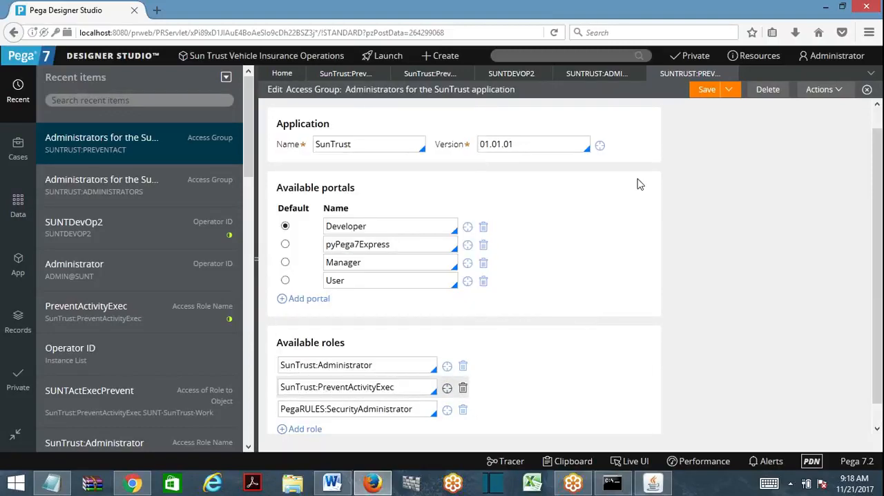
{"action": "left_click", "coordinate": [704, 89]}
{"action": "left_click", "coordinate": [374, 365]}
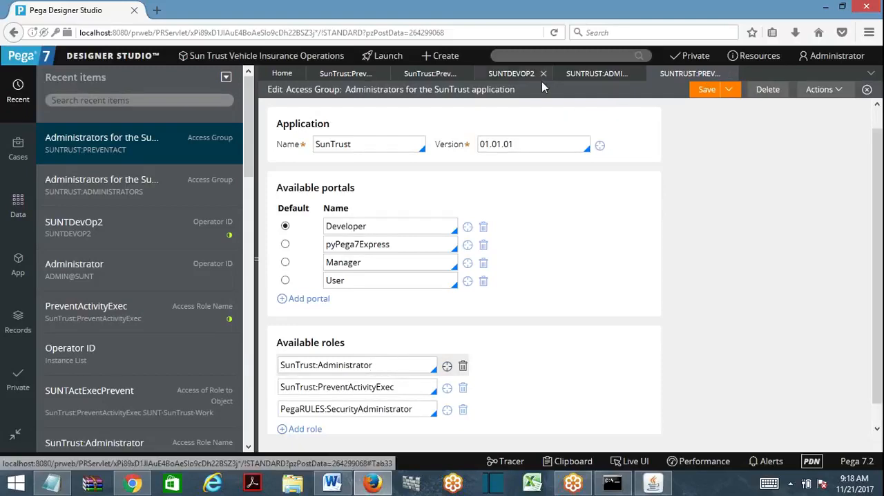
- Open the Pega login page in a new private browser window using the current Designer Studio address
{"action": "left_click", "coordinate": [437, 32]}
{"action": "right_click", "coordinate": [372, 481]}
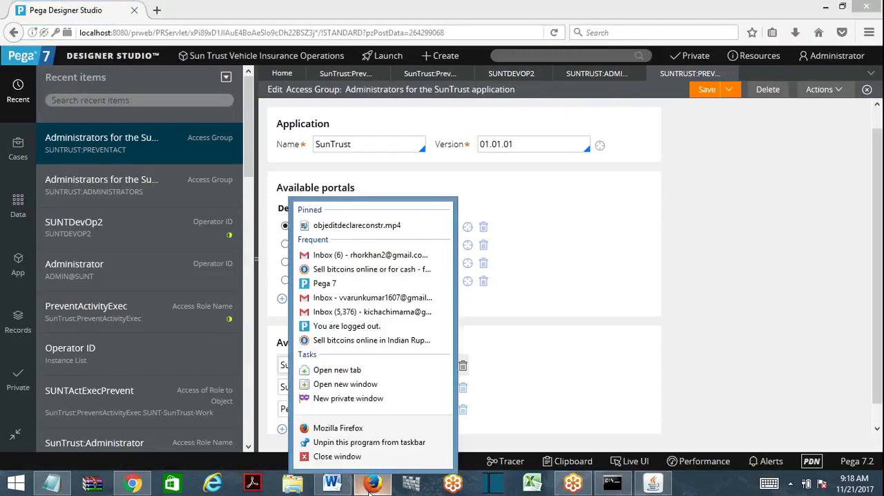
{"action": "left_click", "coordinate": [347, 393]}
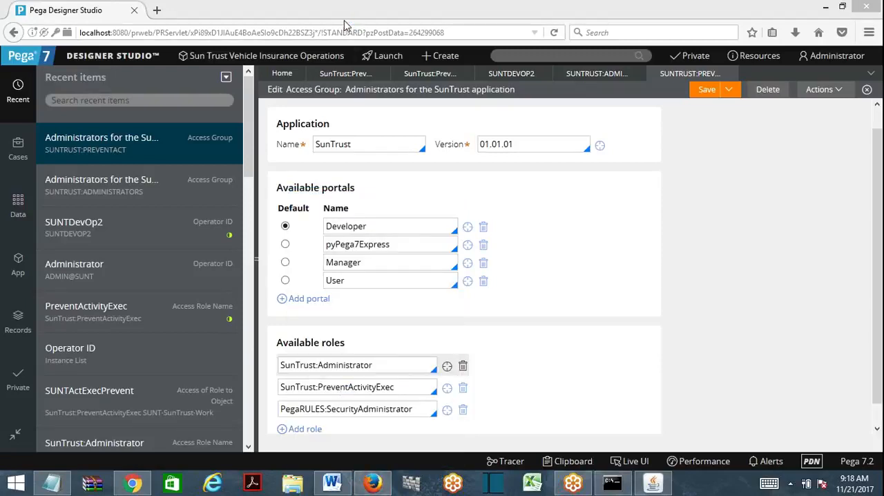
{"action": "type", "text": "http://localhost:8080/prweb/PRServlet/xPi89xD1JIAuE4BoAeSlo9cDh22BSZ3j*/!STANDARD?pzPostData=264299068"}
{"action": "key", "text": "Return"}
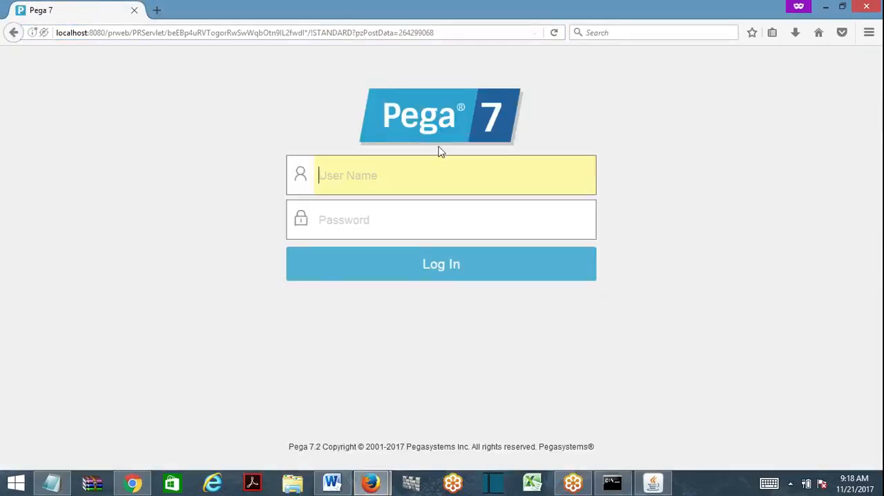
- Log in as suntdevop2 with the account password
{"action": "key", "text": "Down"}
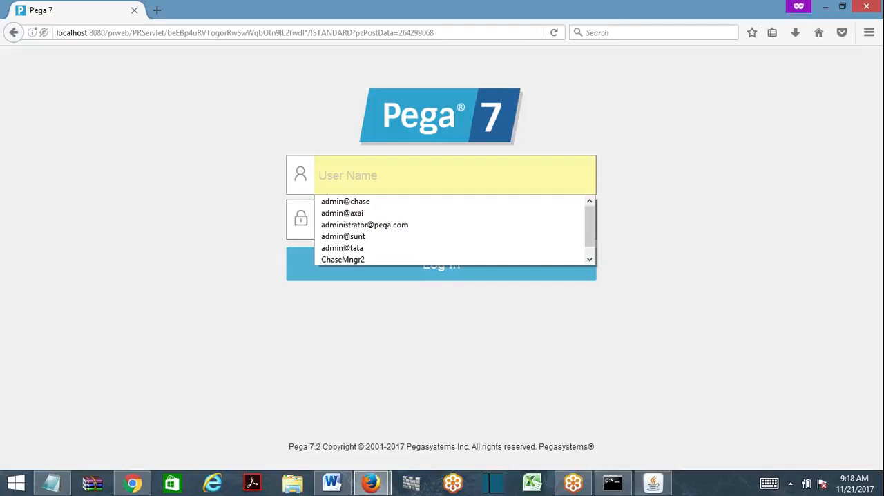
{"action": "type", "text": "suntd"}
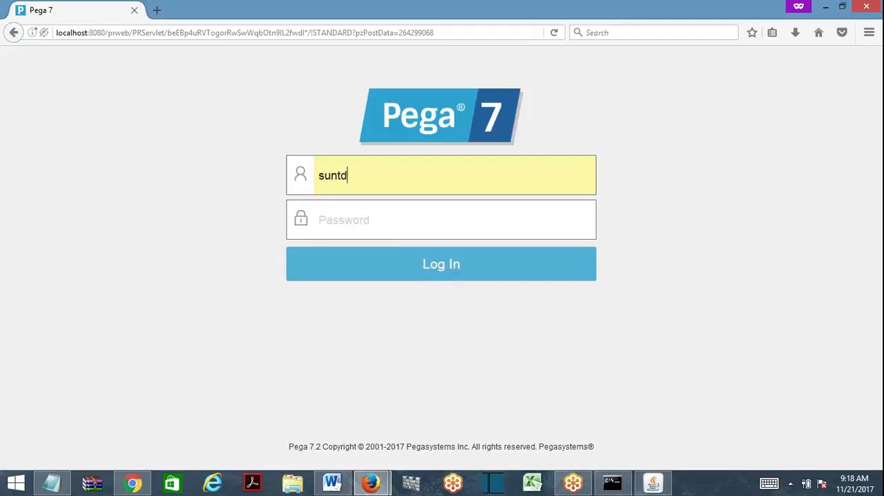
{"action": "type", "text": "evop2"}
{"action": "key", "text": "Tab"}
{"action": "type", "text": "rul"}
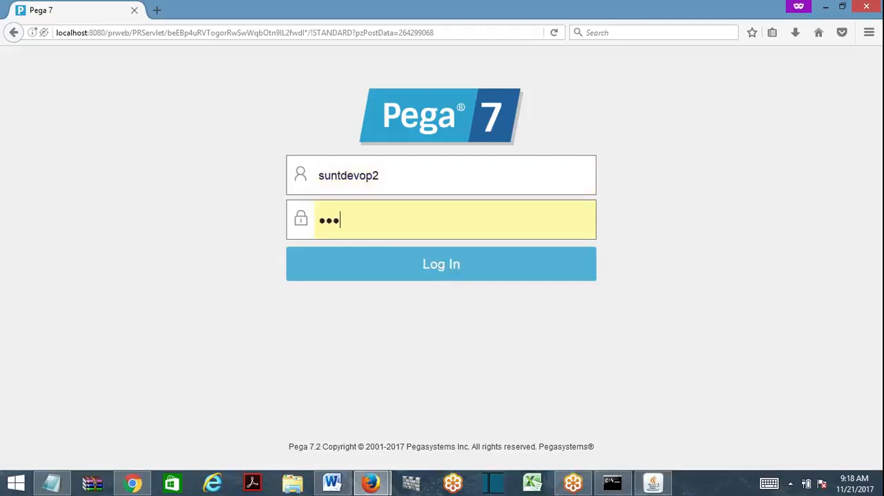
{"action": "type", "text": "es"}
{"action": "key", "text": "Return"}
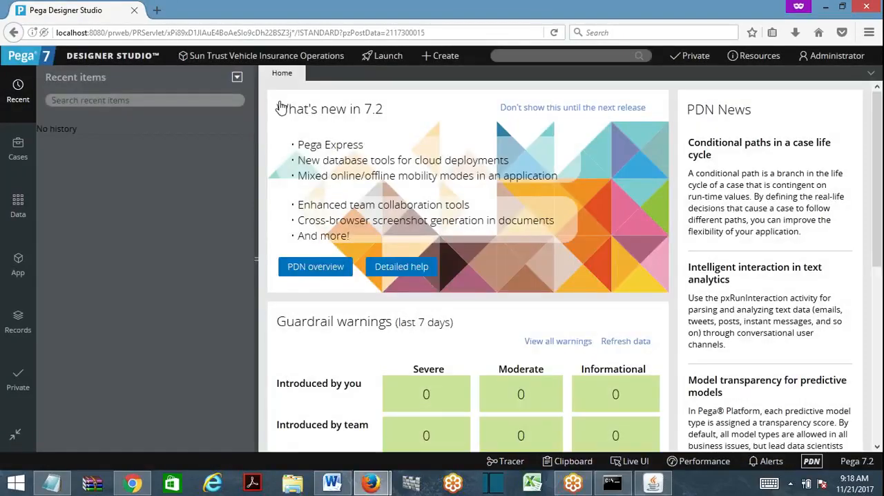
- Create an activity labelled Testing in the SUNT-SunTrust-Work class and open it
{"action": "left_click", "coordinate": [19, 264]}
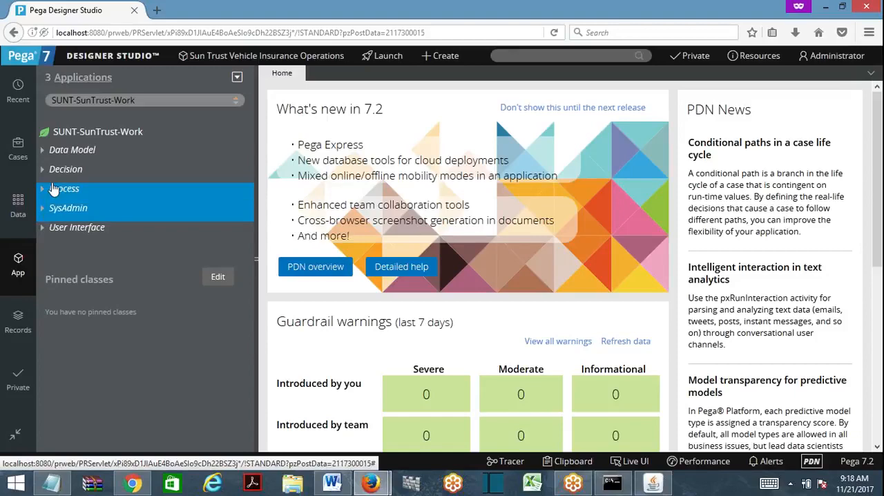
{"action": "right_click", "coordinate": [86, 133]}
{"action": "mouse_move", "coordinate": [96, 153]}
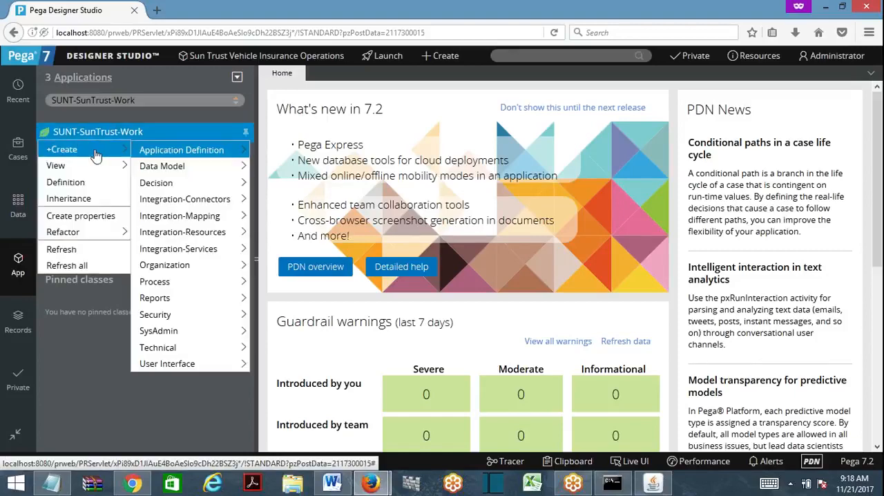
{"action": "mouse_move", "coordinate": [174, 346]}
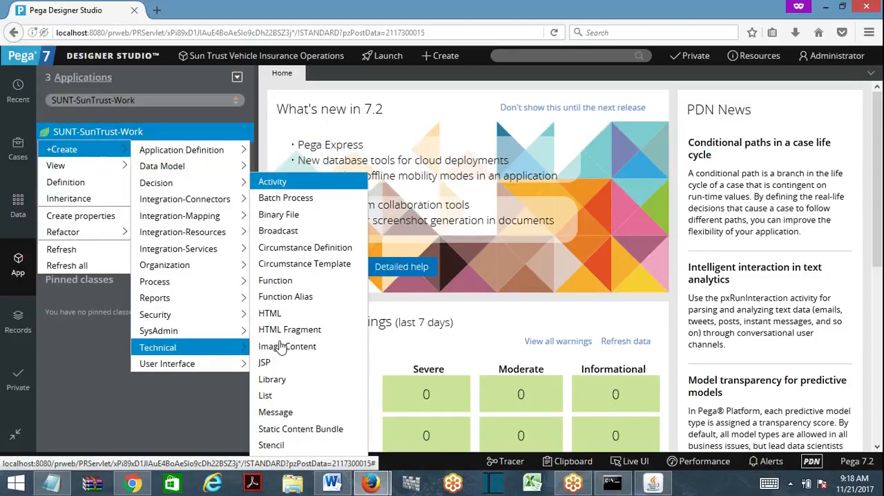
{"action": "left_click", "coordinate": [286, 184]}
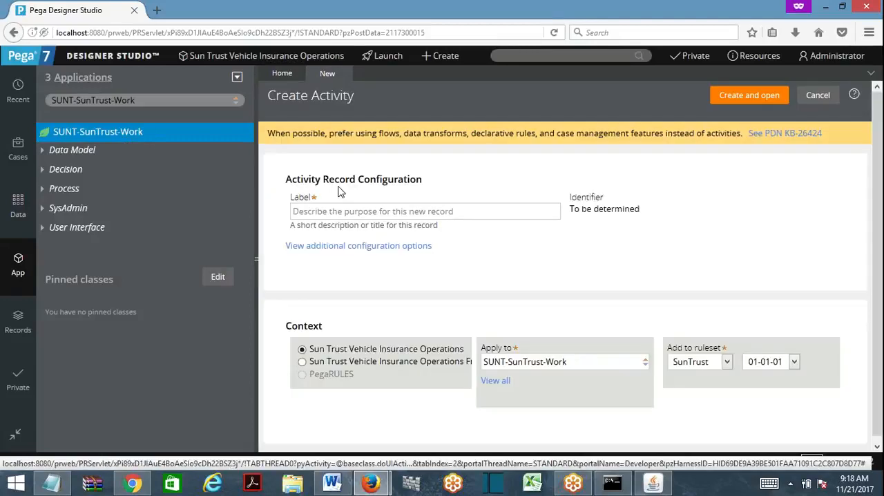
{"action": "type", "text": "Testing"}
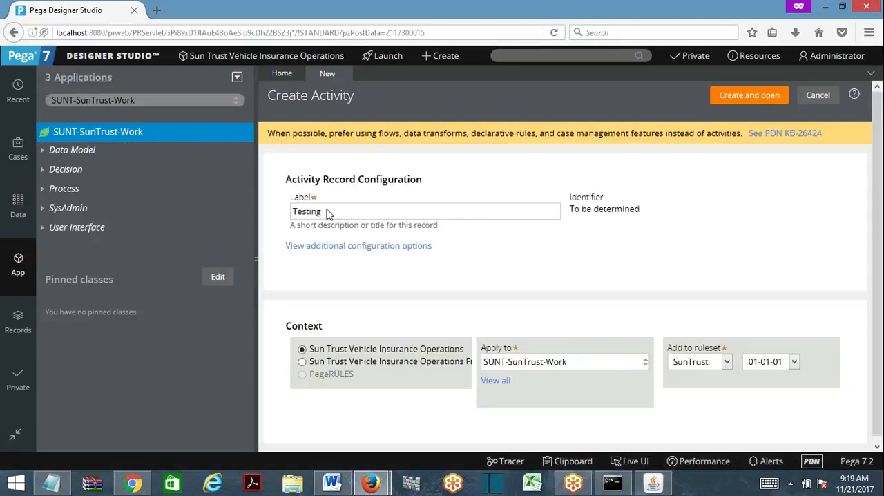
{"action": "left_click", "coordinate": [749, 95]}
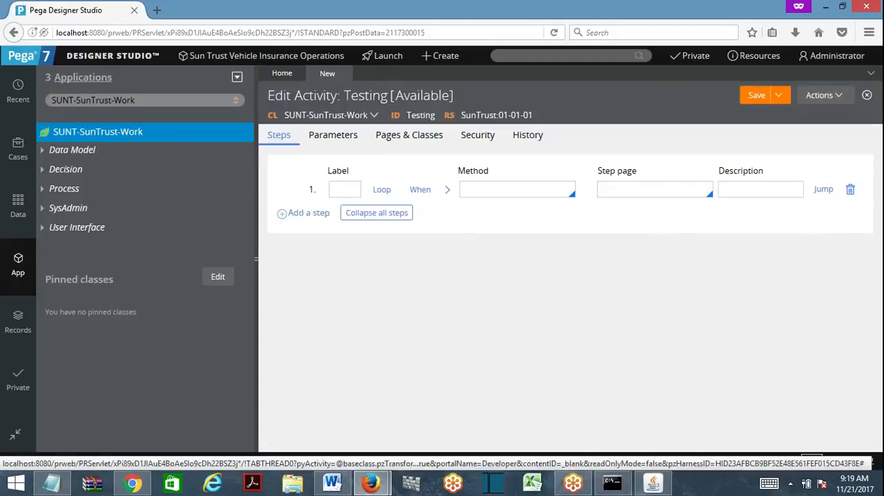
- Give the Testing activity a Property-Set step that sets .Age to 30, and save the activity
{"action": "type", "text": "Property-Set"}
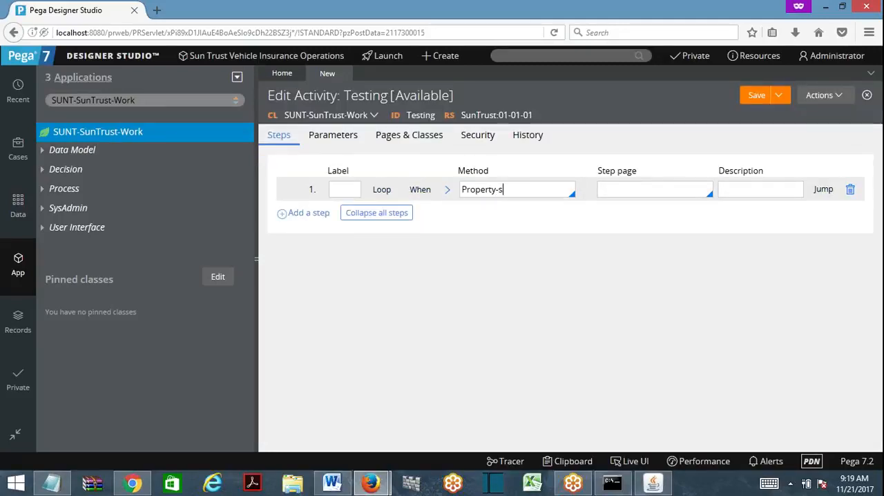
{"action": "left_click", "coordinate": [446, 191]}
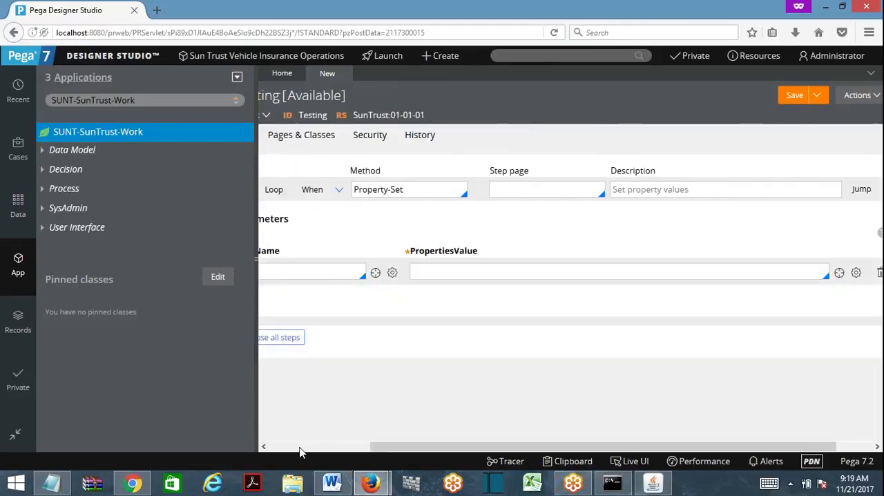
{"action": "left_click", "coordinate": [300, 447]}
{"action": "type", "text": ".Age"}
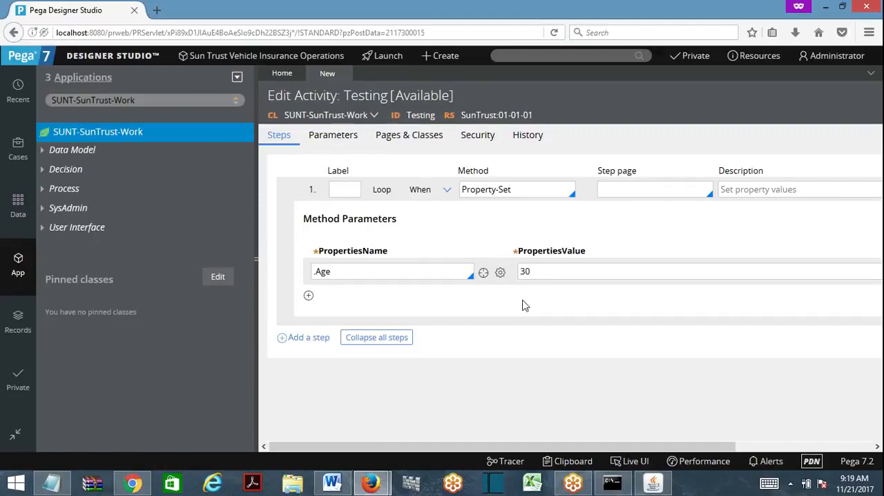
{"action": "left_click", "coordinate": [254, 259]}
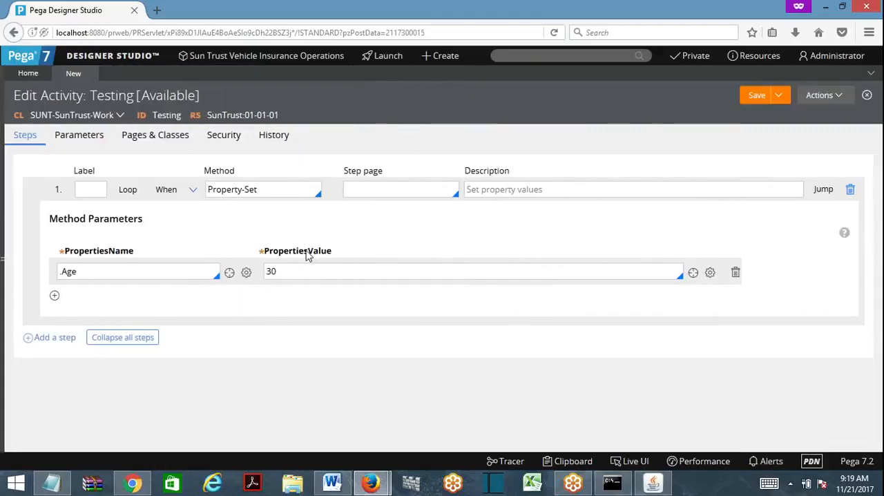
{"action": "left_click", "coordinate": [756, 98]}
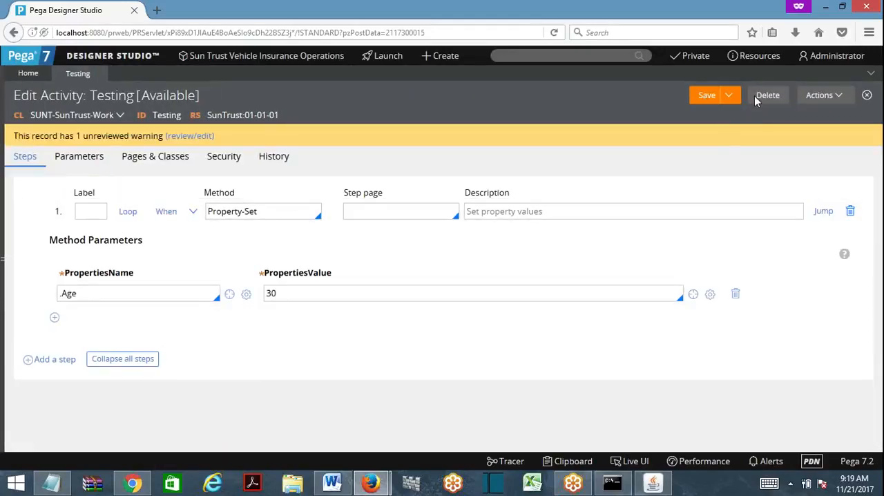
- Run the Testing activity on an empty test page in the Standard thread, and close the run and result windows
{"action": "left_click", "coordinate": [821, 98]}
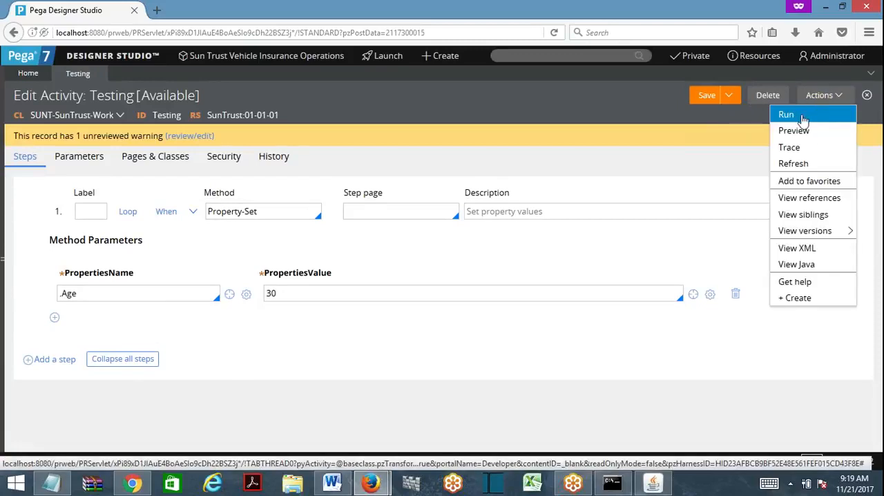
{"action": "left_click", "coordinate": [802, 120]}
{"action": "double_click", "coordinate": [439, 14]}
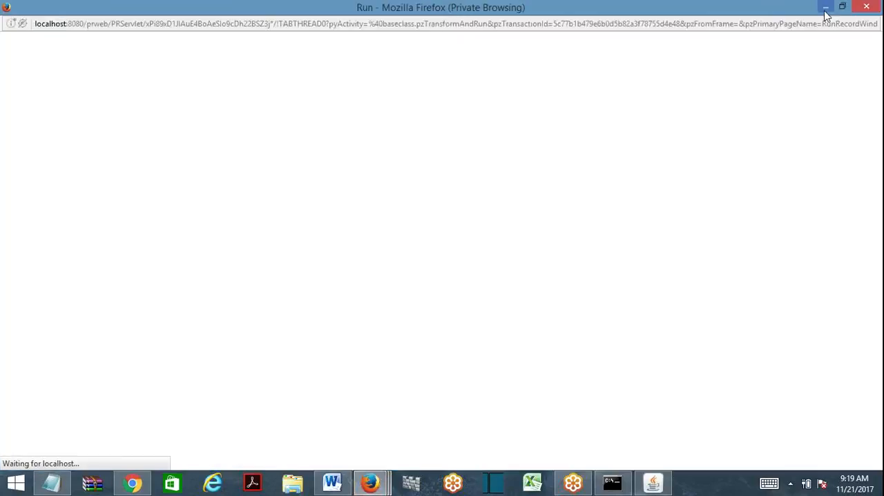
{"action": "left_click", "coordinate": [825, 11]}
{"action": "left_click", "coordinate": [822, 98]}
{"action": "left_click", "coordinate": [784, 114]}
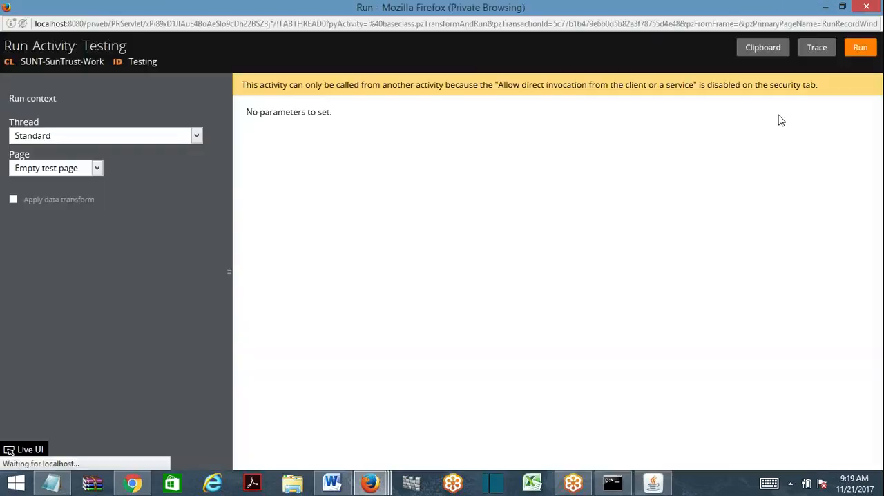
{"action": "mouse_move", "coordinate": [381, 487]}
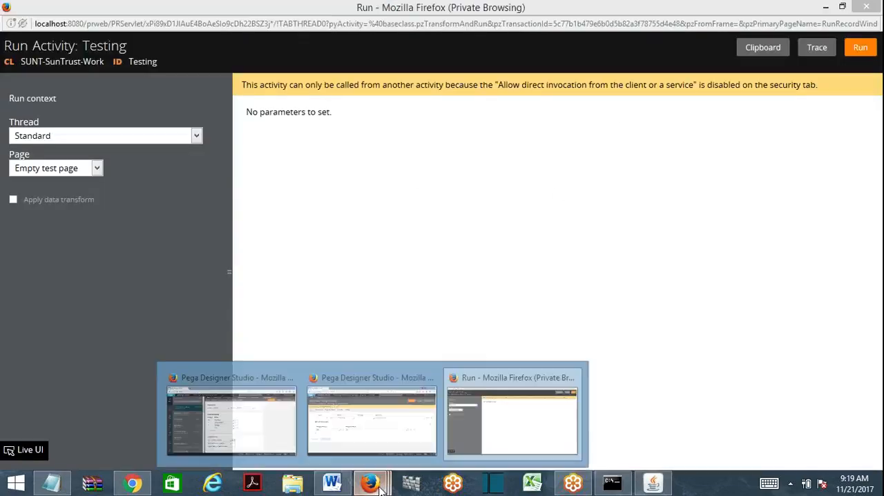
{"action": "left_click", "coordinate": [491, 443]}
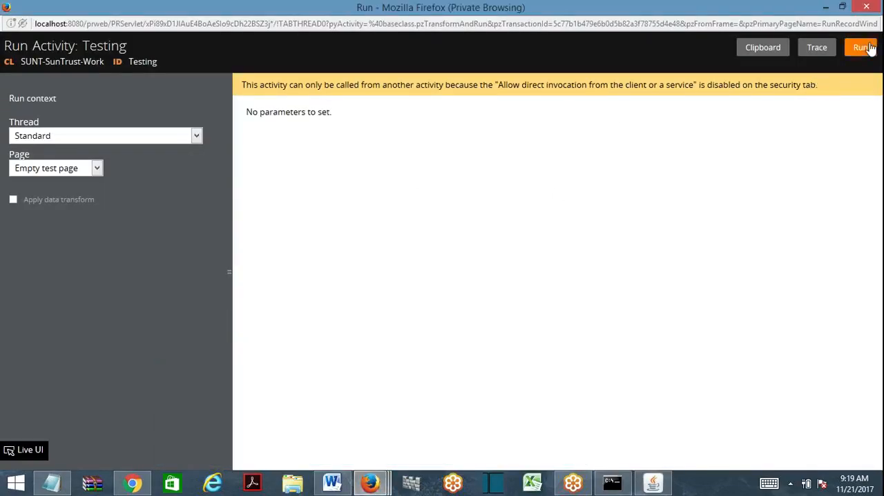
{"action": "left_click", "coordinate": [867, 47]}
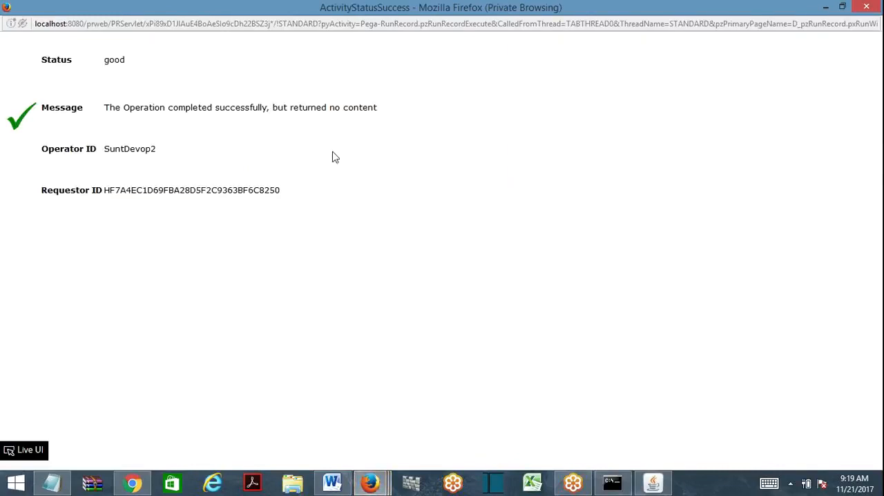
{"action": "left_click", "coordinate": [862, 6]}
{"action": "left_click", "coordinate": [864, 7]}
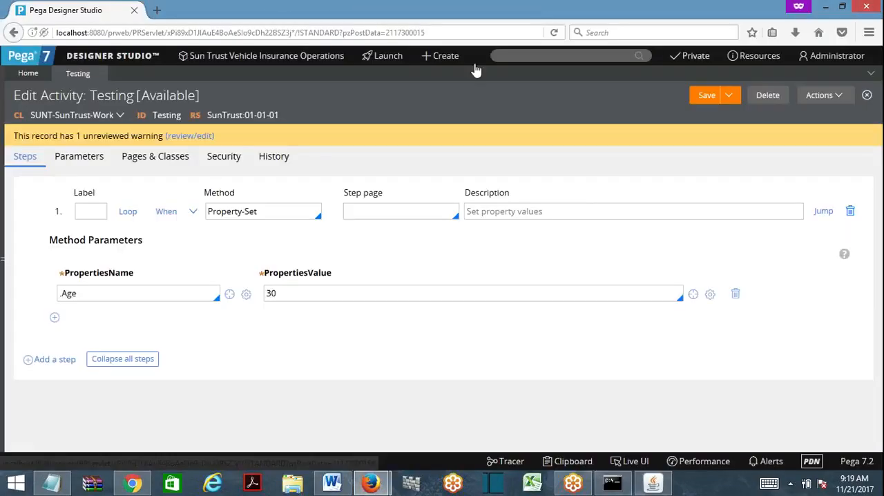
- Open the current operator's record, replace its default access group with SunTrust:PreventAct, and save
{"action": "left_click", "coordinate": [814, 61]}
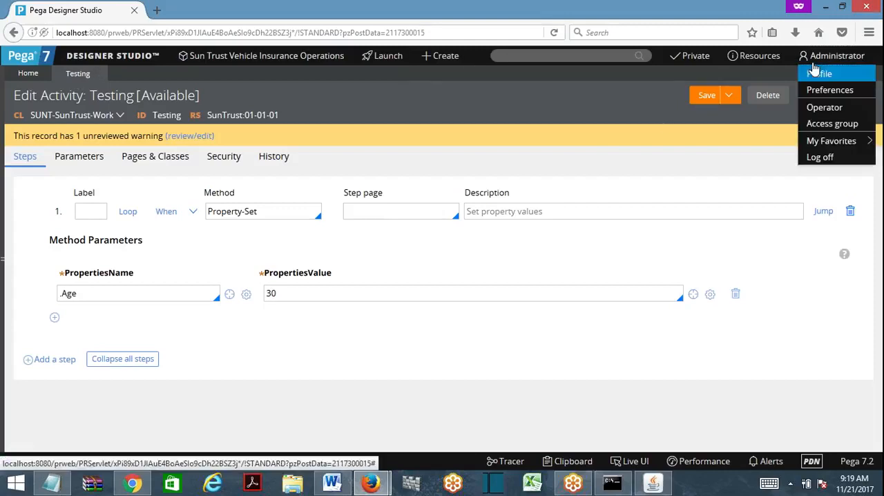
{"action": "left_click", "coordinate": [826, 109]}
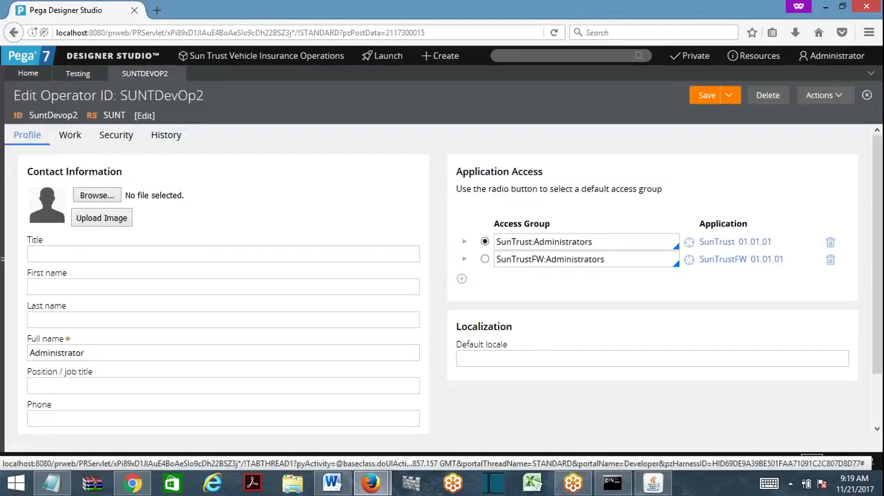
{"action": "key", "text": "shift+End"}
{"action": "key", "text": "BackSpace"}
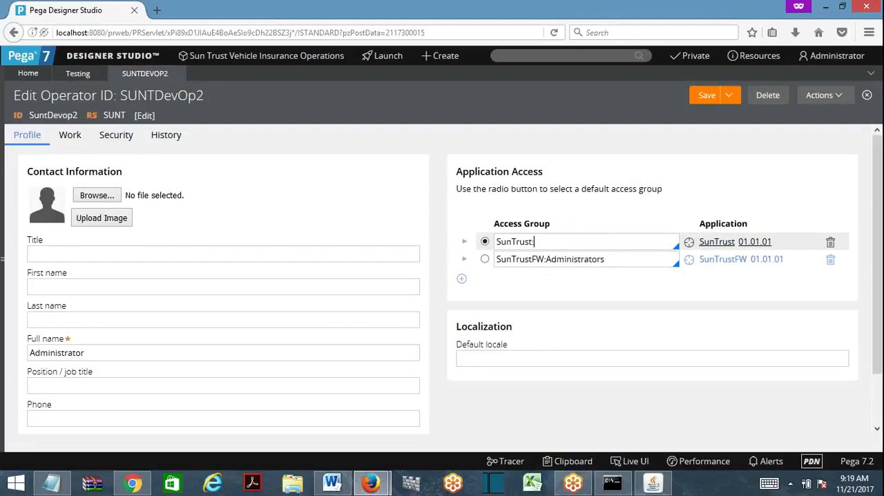
{"action": "type", "text": "pre"}
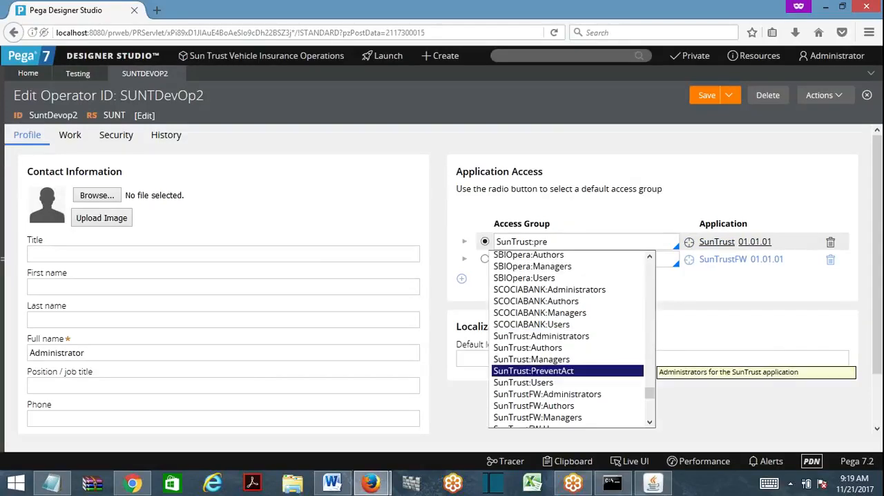
{"action": "key", "text": "Return"}
{"action": "left_click", "coordinate": [707, 98]}
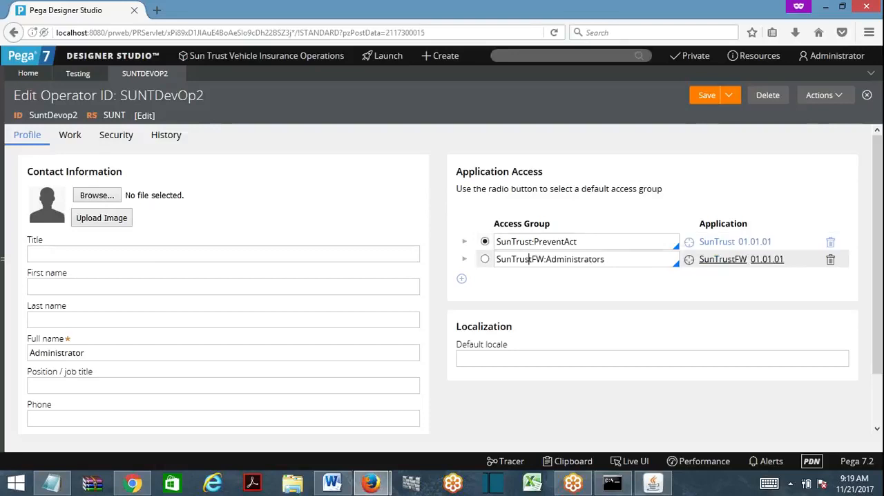
- Add SunTrust:Administrators as a third access group for the operator, make it the default, and save the record
{"action": "left_click", "coordinate": [462, 279]}
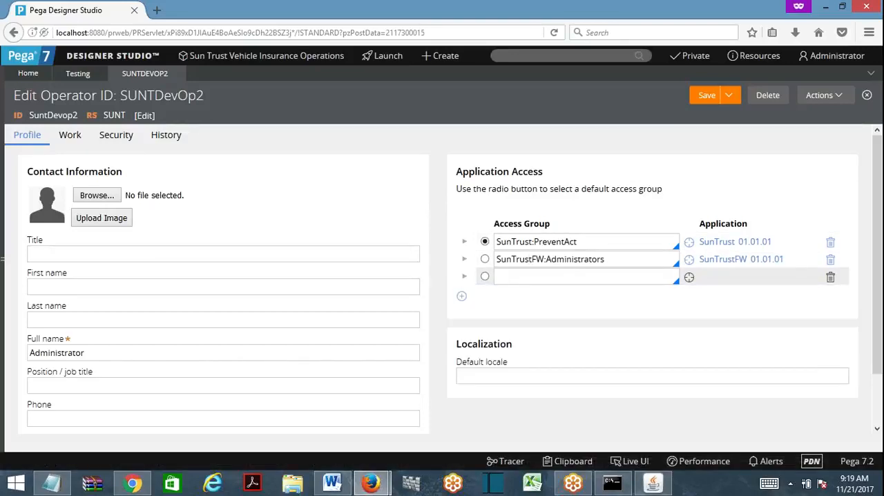
{"action": "double_click", "coordinate": [525, 241]}
{"action": "key", "text": "ctrl+c"}
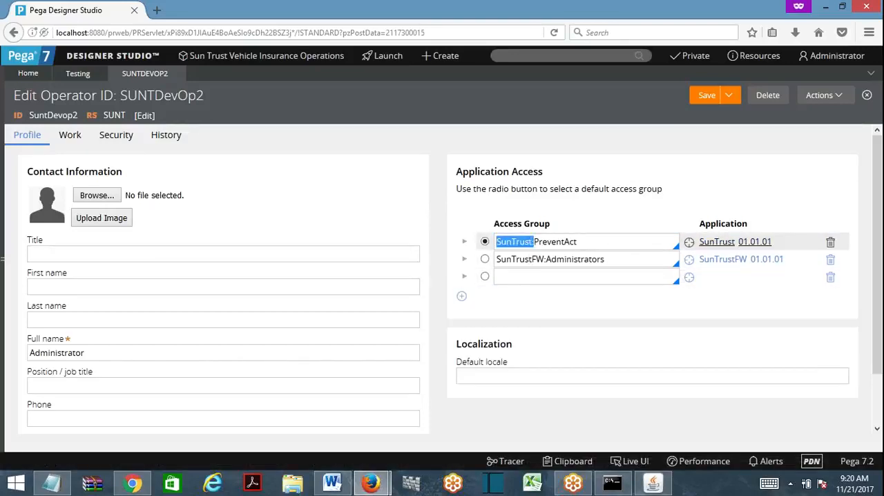
{"action": "left_click", "coordinate": [583, 276]}
{"action": "key", "text": "ctrl+v"}
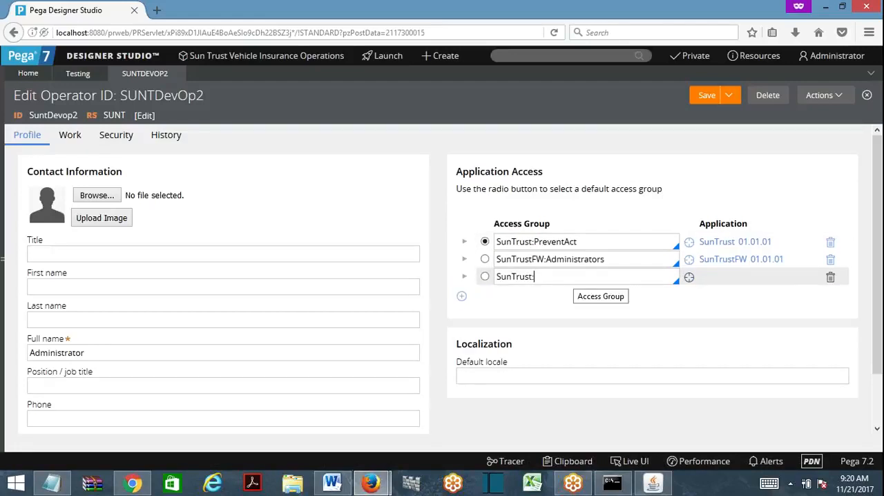
{"action": "type", "text": ":p"}
{"action": "key", "text": "BackSpace"}
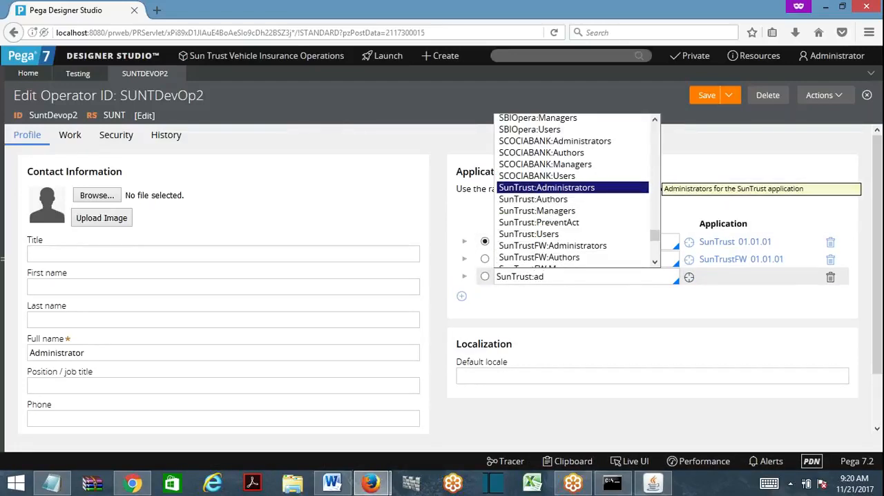
{"action": "key", "text": "Return"}
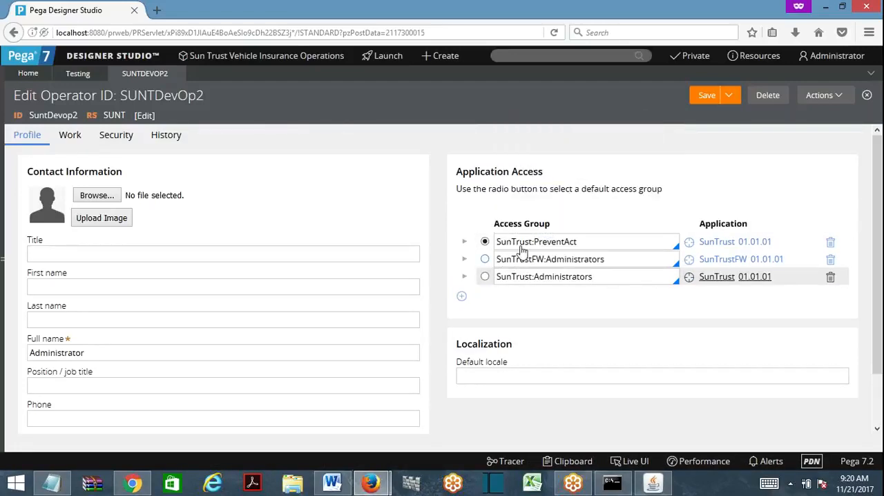
{"action": "left_click", "coordinate": [484, 276]}
{"action": "left_click", "coordinate": [706, 95]}
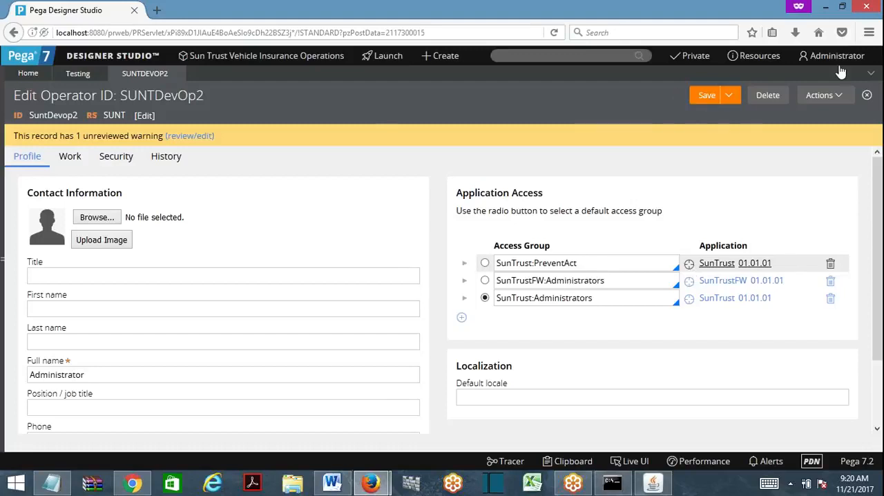
- Log off and log back in as suntdevop2 with the account password
{"action": "mouse_move", "coordinate": [835, 57]}
{"action": "left_click", "coordinate": [828, 160]}
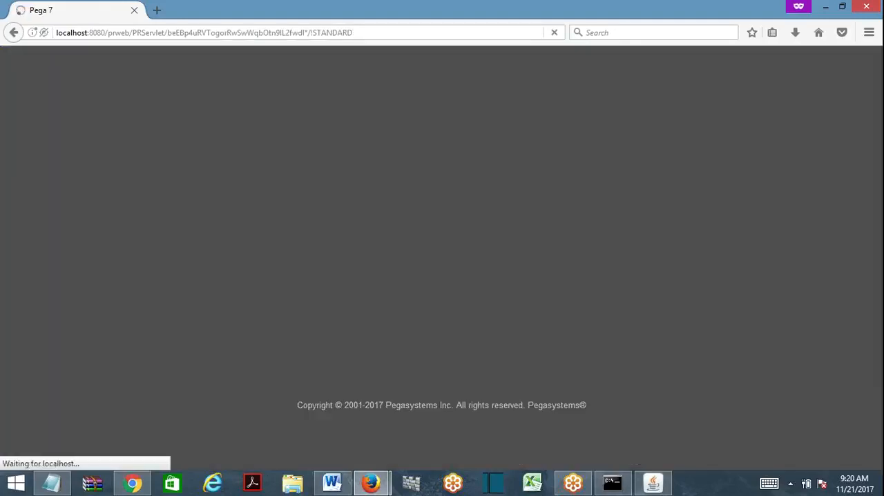
{"action": "key", "text": "Down"}
{"action": "type", "text": "sunt"}
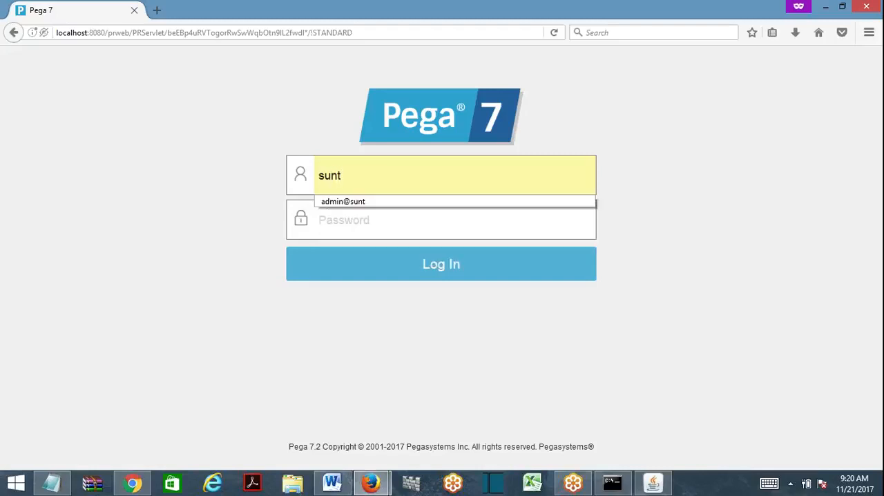
{"action": "type", "text": "devop"}
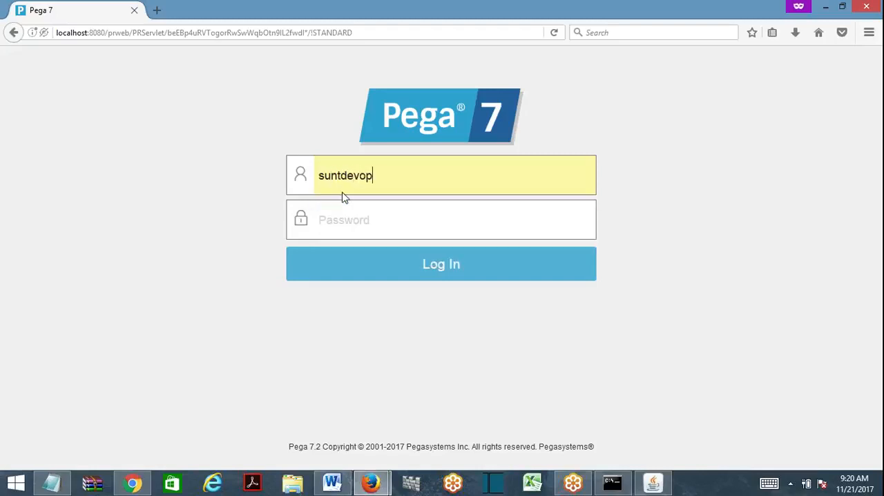
{"action": "type", "text": "2"}
{"action": "key", "text": "Tab"}
{"action": "type", "text": "rules"}
{"action": "key", "text": "Return"}
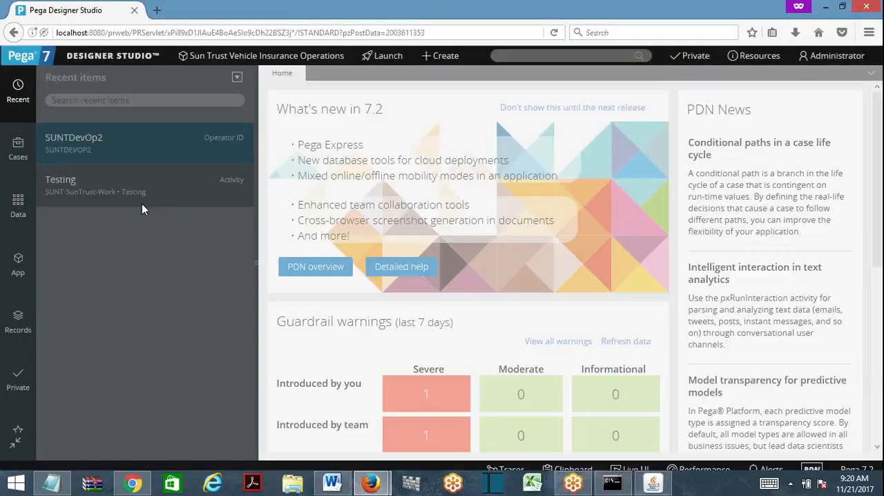
- Open the Testing activity from the technical rules of the SUNT-SunTrust-Work class
{"action": "left_click", "coordinate": [18, 264]}
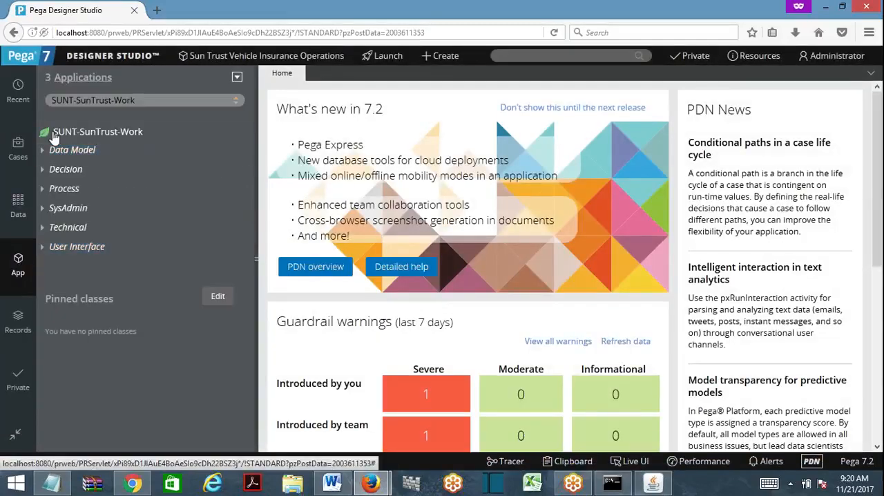
{"action": "left_click", "coordinate": [56, 227]}
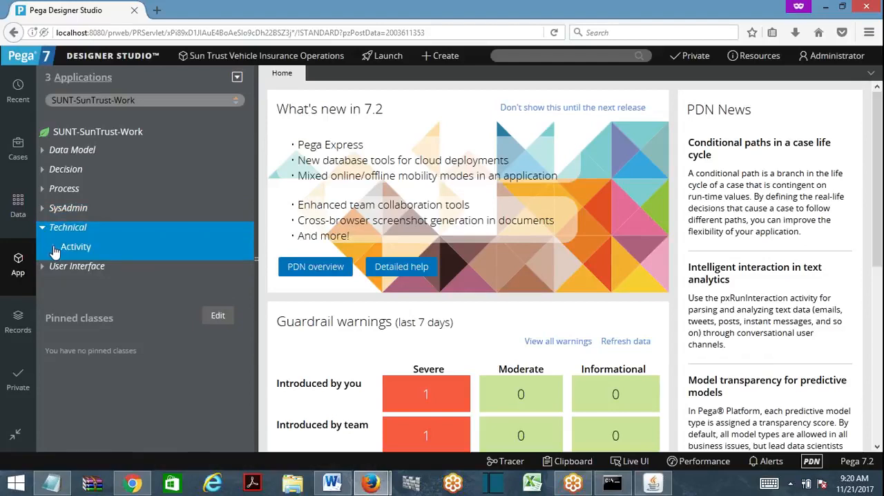
{"action": "left_click", "coordinate": [55, 248]}
{"action": "left_click", "coordinate": [101, 268]}
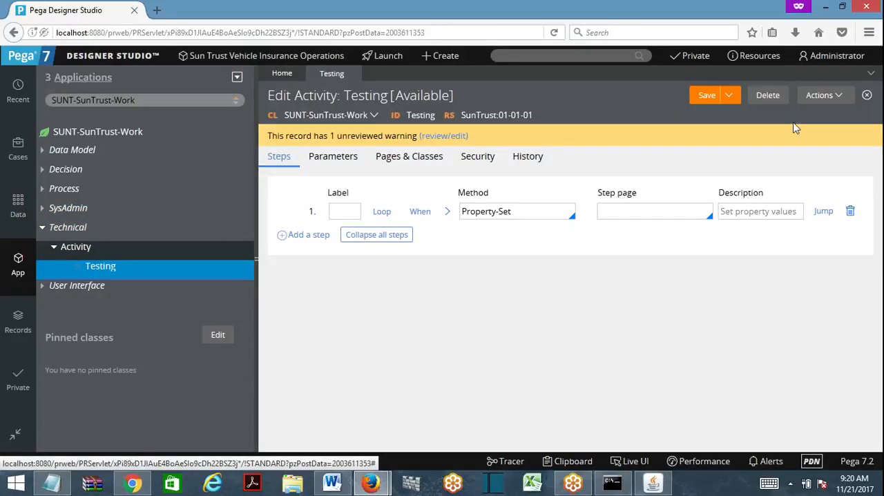
- Run the Testing activity on an empty test page in the Standard thread, and close the result and run windows
{"action": "left_click", "coordinate": [822, 97]}
{"action": "left_click", "coordinate": [793, 115]}
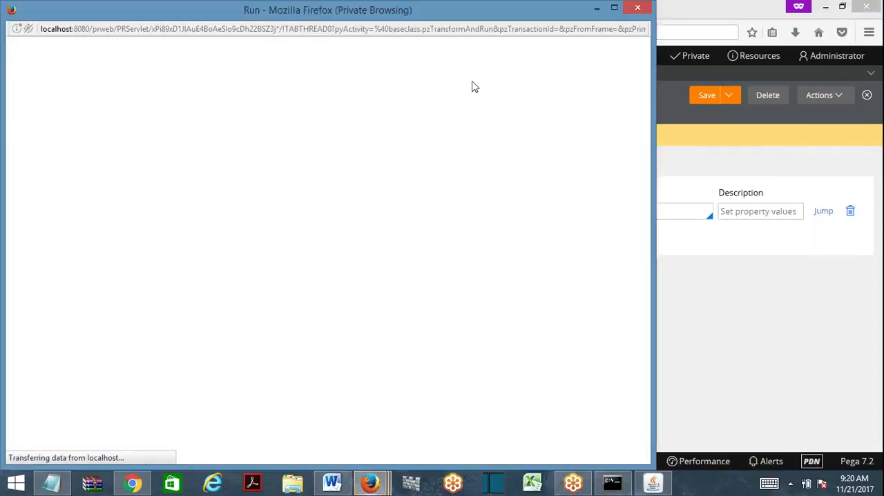
{"action": "left_click", "coordinate": [628, 54]}
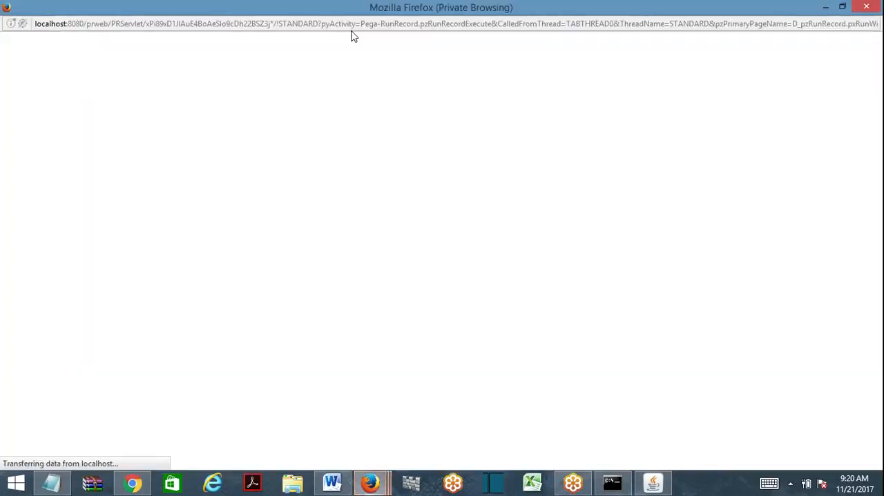
{"action": "left_click", "coordinate": [866, 6]}
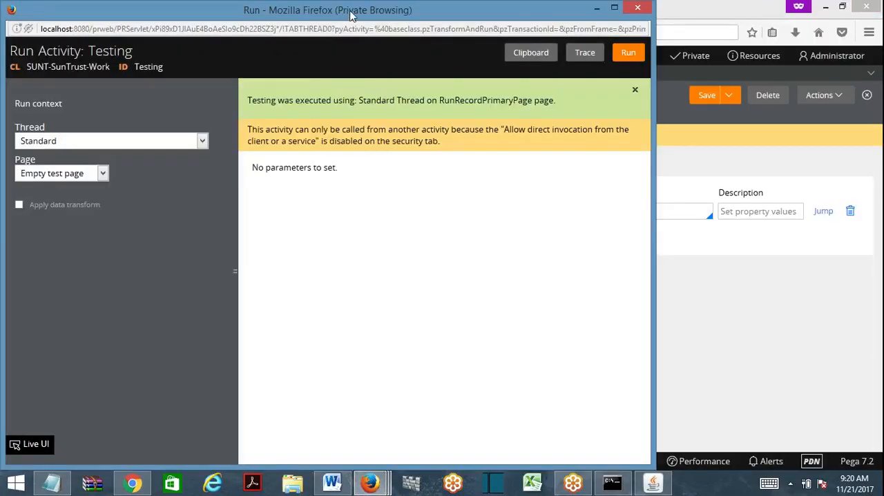
{"action": "left_click_drag", "start_coordinate": [351, 13], "coordinate": [403, 124]}
{"action": "left_click", "coordinate": [678, 121]}
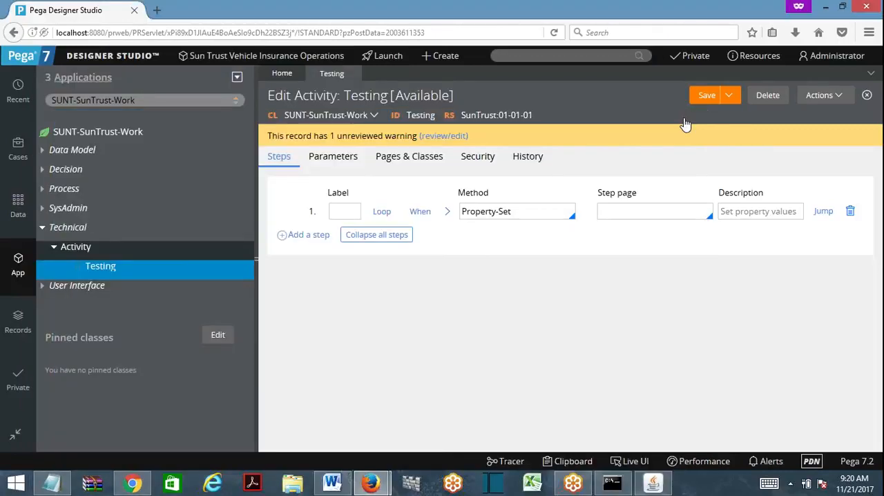
- Open the current operator's record, view the definition of its SunTrust:Administrators access group, and close that access group
{"action": "left_click", "coordinate": [834, 56]}
{"action": "left_click", "coordinate": [827, 109]}
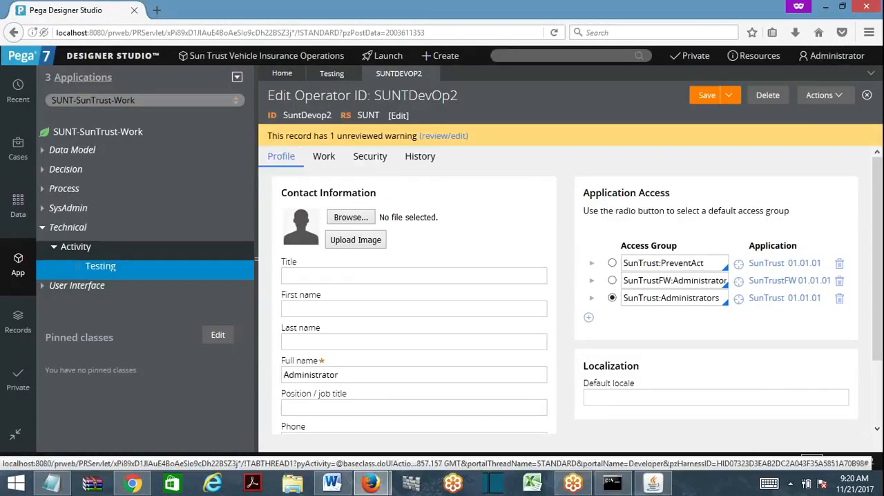
{"action": "left_click", "coordinate": [738, 298]}
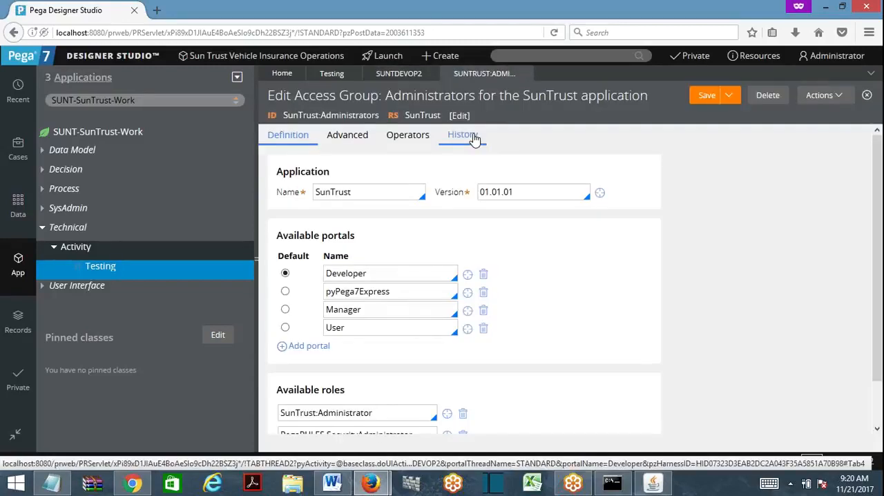
{"action": "left_click", "coordinate": [525, 74]}
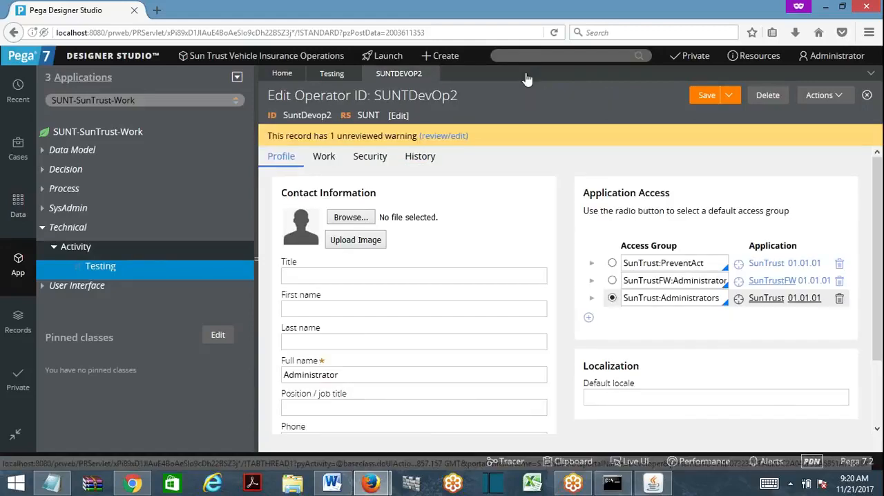
- Remove SunTrust:Administrators from the operator's access groups, make SunTrust:PreventAct the default, and save the record
{"action": "left_click", "coordinate": [839, 298]}
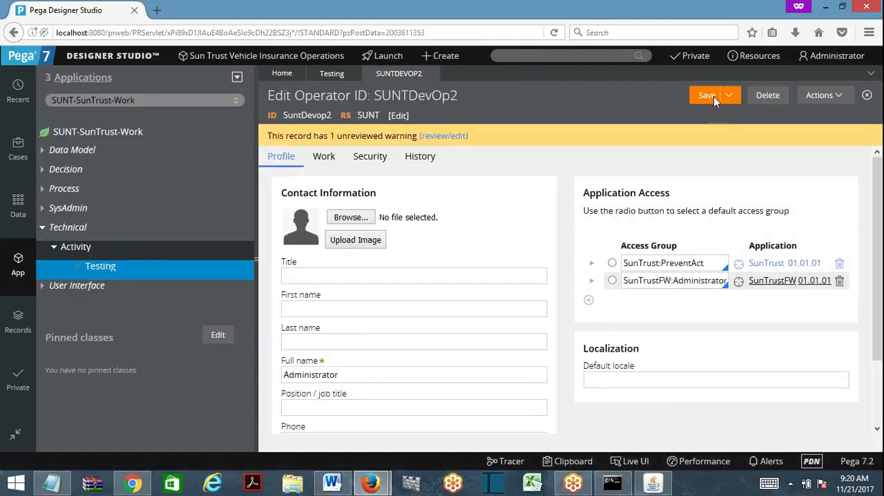
{"action": "left_click", "coordinate": [612, 263]}
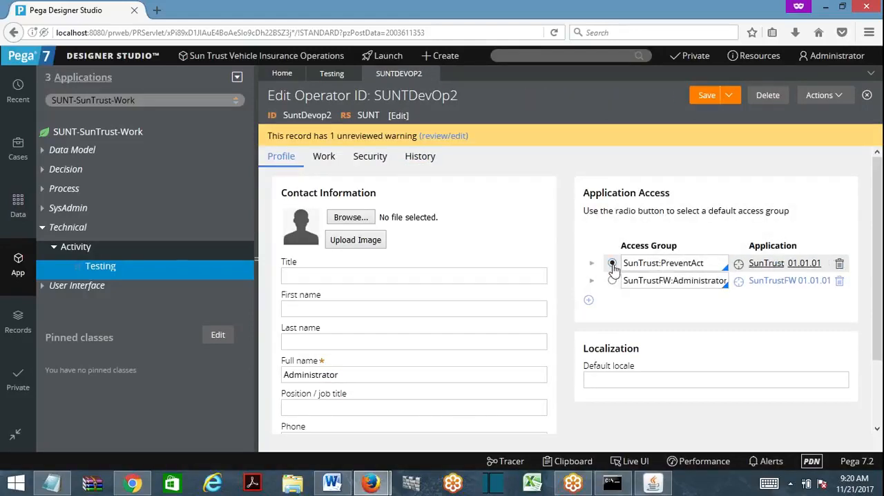
{"action": "left_click", "coordinate": [707, 94]}
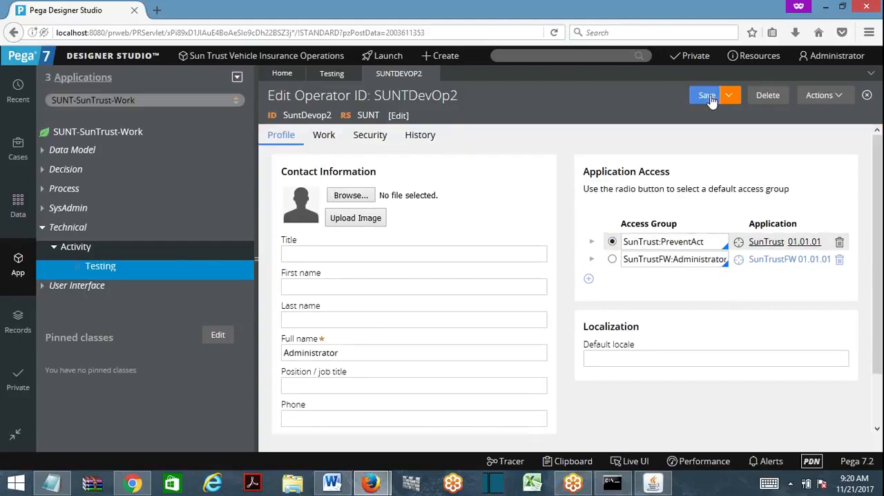
- Review the available roles of the SunTrust:PreventAct access group, and inspect and close the SunTrust:Administrator role
{"action": "left_click", "coordinate": [738, 242]}
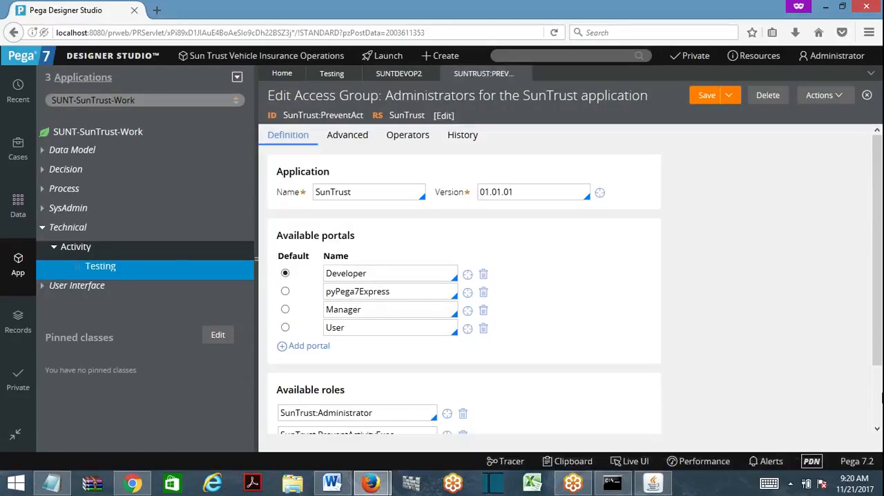
{"action": "scroll", "coordinate": [388, 334], "scroll_direction": "down", "scroll_amount": 2}
{"action": "left_click_drag", "start_coordinate": [376, 343], "coordinate": [280, 343]}
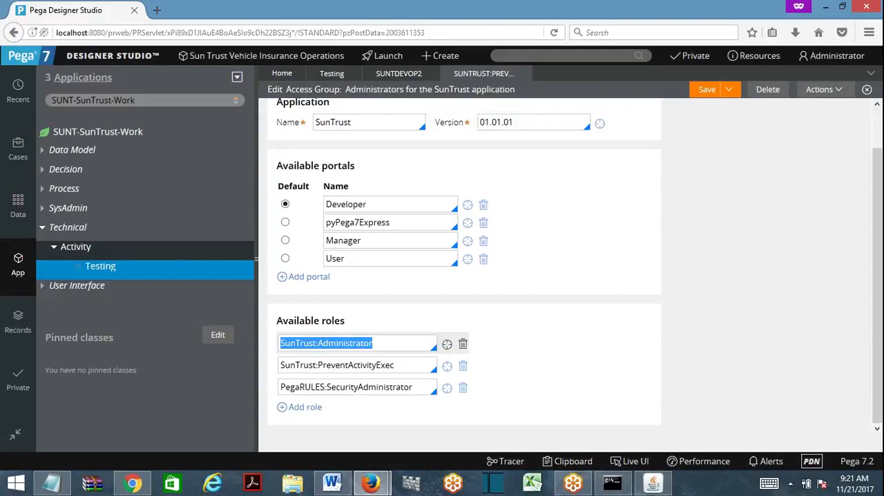
{"action": "left_click_drag", "start_coordinate": [376, 365], "coordinate": [279, 365]}
{"action": "left_click", "coordinate": [446, 365]}
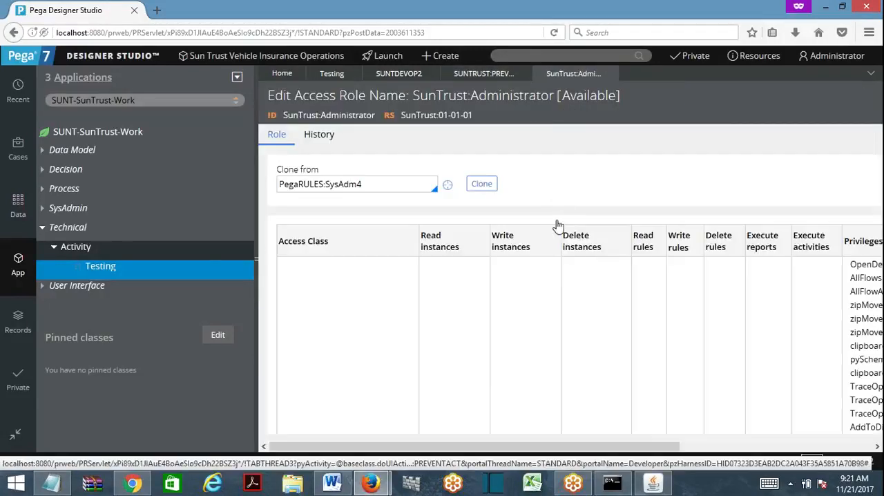
{"action": "left_click", "coordinate": [251, 260]}
{"action": "mouse_move", "coordinate": [877, 162]}
{"action": "left_mouse_down"}
{"action": "mouse_move", "coordinate": [881, 415]}
{"action": "mouse_move", "coordinate": [866, 149]}
{"action": "left_mouse_up"}
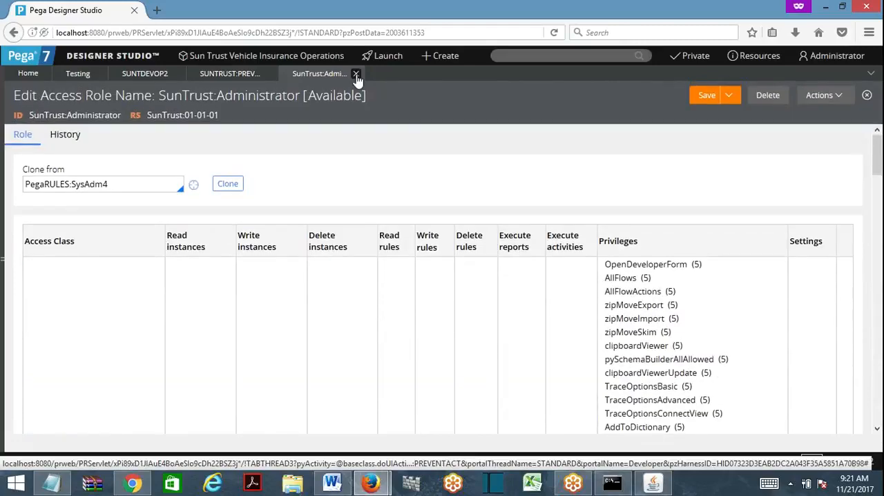
{"action": "left_click", "coordinate": [357, 75]}
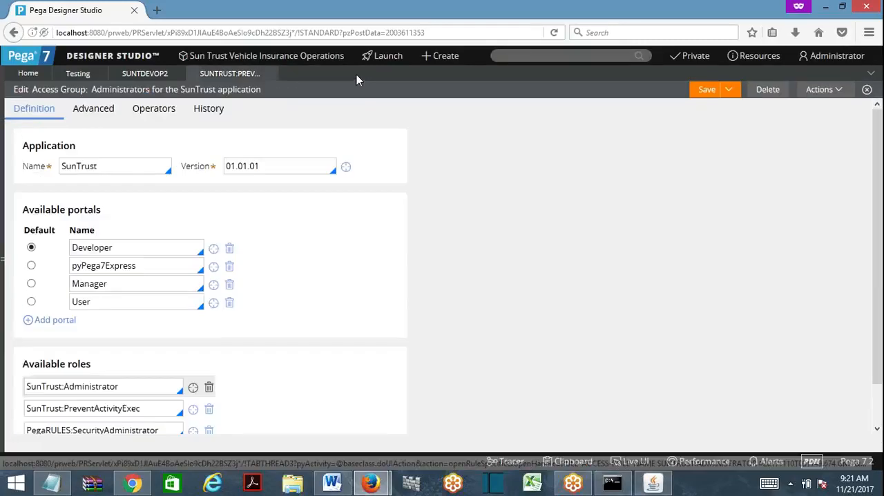
- Log off from Designer Studio and log back in as suntdevop2 with the account password
{"action": "left_click", "coordinate": [825, 57]}
{"action": "left_click", "coordinate": [826, 159]}
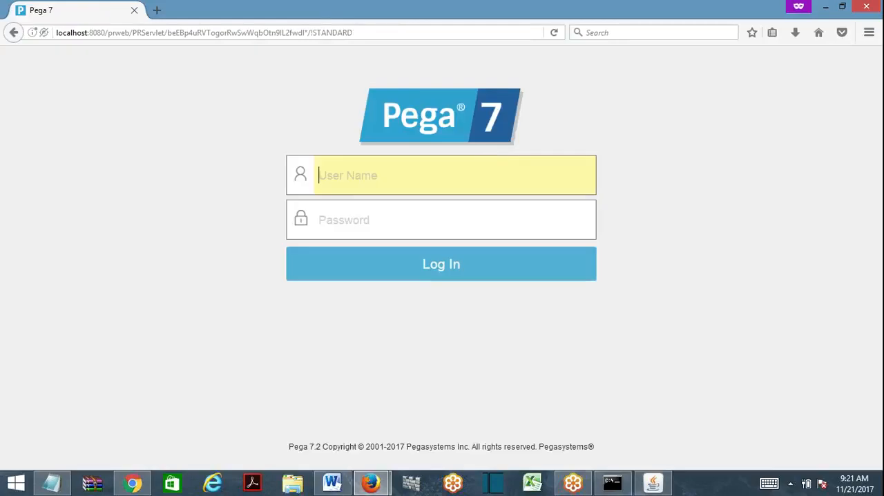
{"action": "type", "text": "a"}
{"action": "key", "text": "BackSpace"}
{"action": "type", "text": "sunt"}
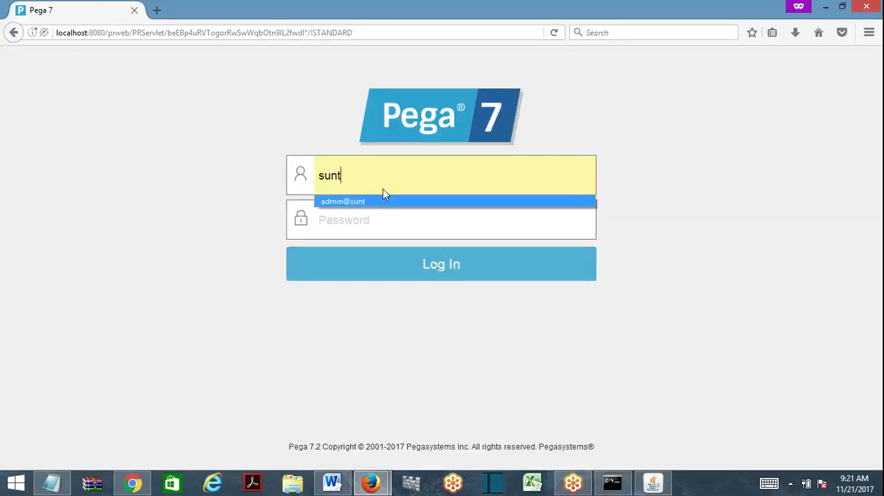
{"action": "type", "text": "devop2"}
{"action": "key", "text": "Tab"}
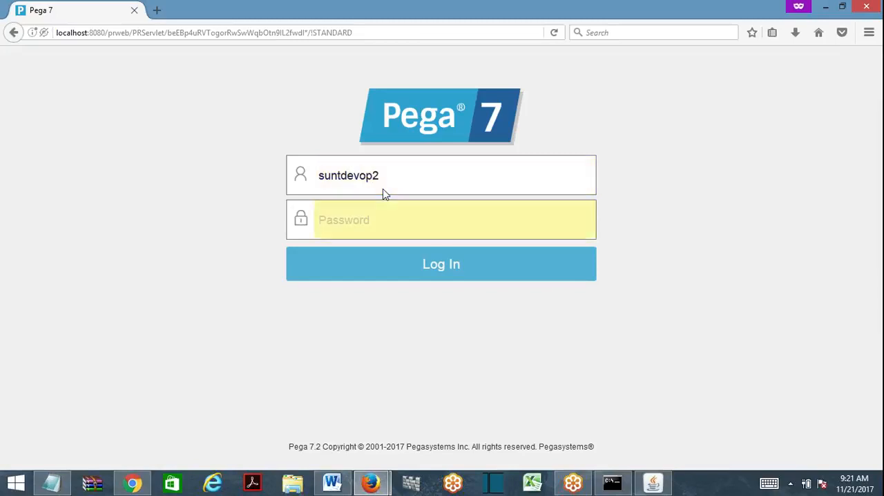
{"action": "type", "text": "•••••"}
{"action": "key", "text": "Return"}
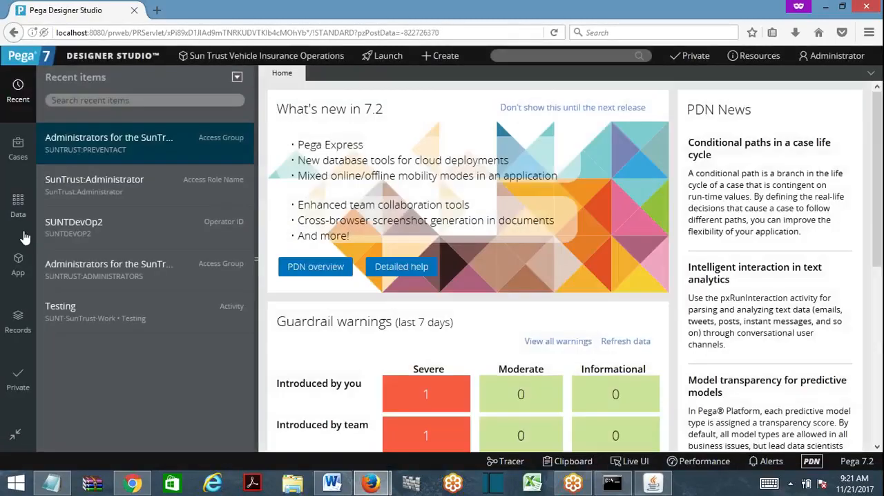
- Open the Testing activity and the current operator's record, and review and close its SunTrust:PreventAct access group
{"action": "left_click", "coordinate": [76, 312]}
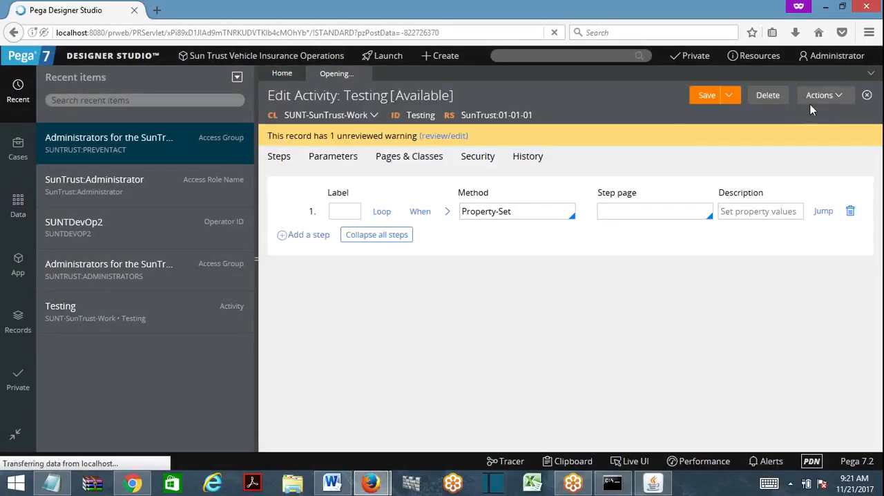
{"action": "left_click", "coordinate": [869, 32]}
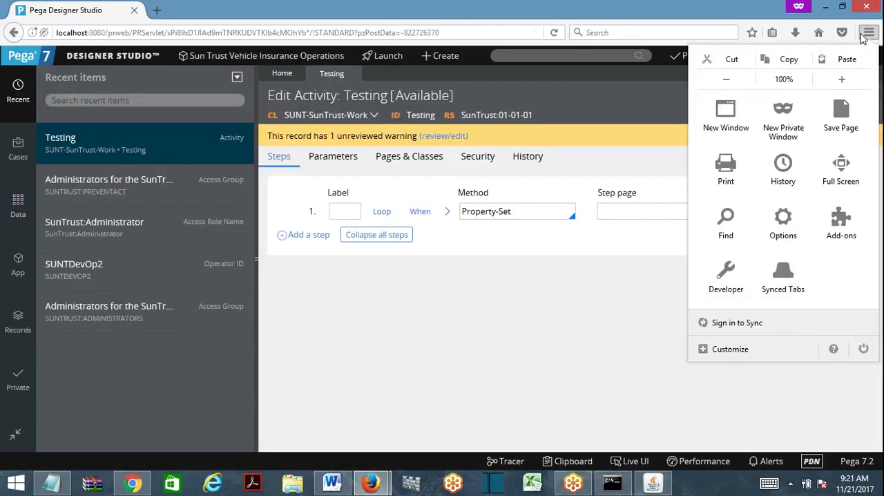
{"action": "left_click", "coordinate": [828, 55]}
{"action": "left_click", "coordinate": [828, 56]}
{"action": "left_click", "coordinate": [814, 105]}
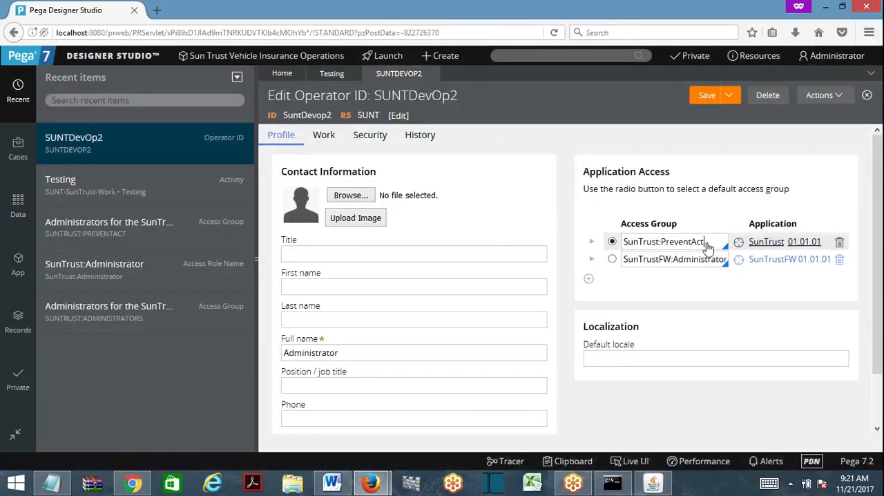
{"action": "left_click", "coordinate": [737, 243]}
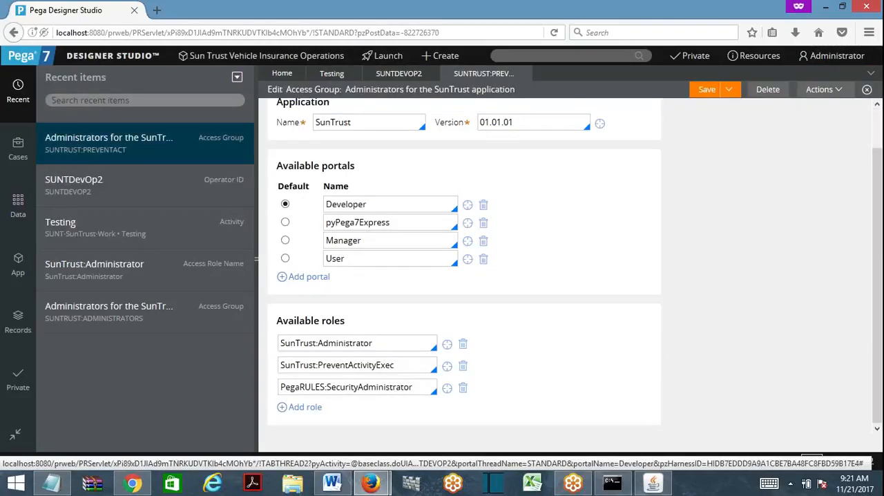
{"action": "left_click", "coordinate": [524, 74]}
- Run the Testing activity on an empty test page in the Standard thread, and close both the result and run windows
{"action": "left_click", "coordinate": [830, 102]}
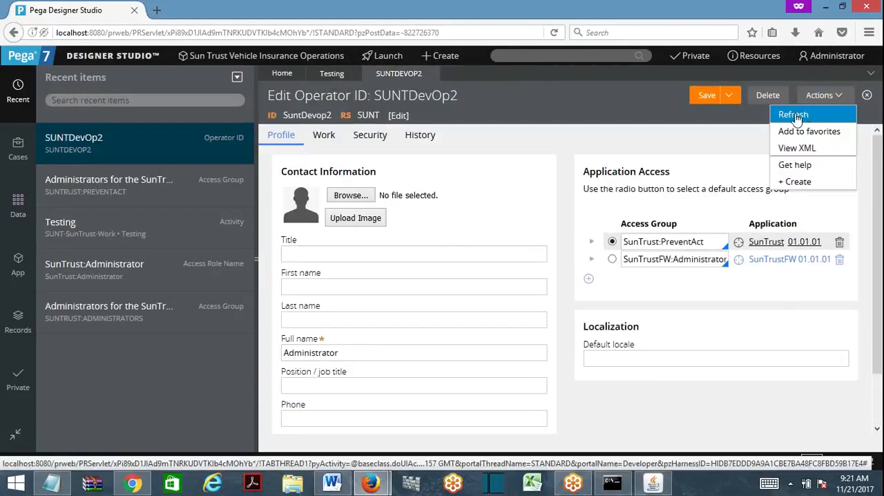
{"action": "left_click", "coordinate": [772, 122]}
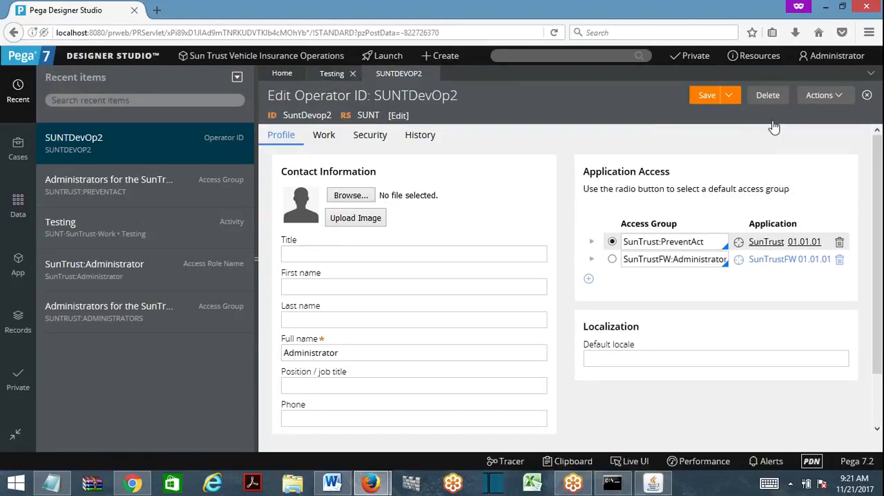
{"action": "left_click", "coordinate": [819, 97]}
{"action": "left_click", "coordinate": [764, 112]}
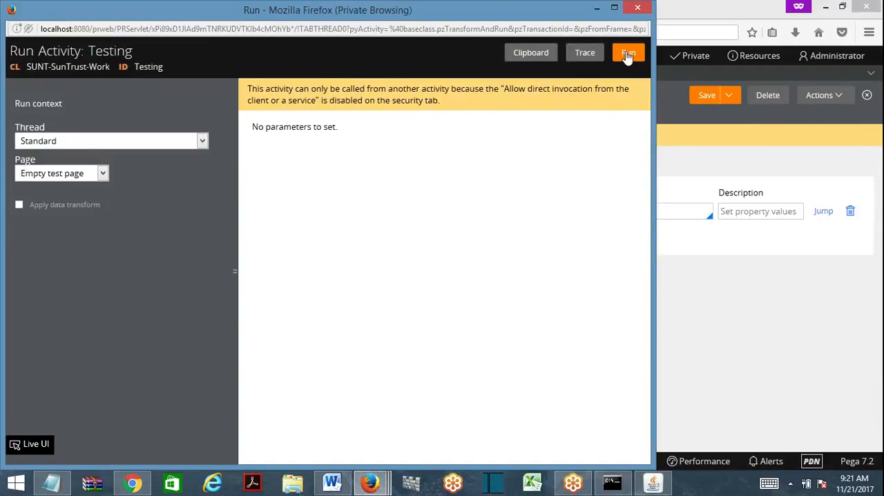
{"action": "left_click", "coordinate": [629, 55]}
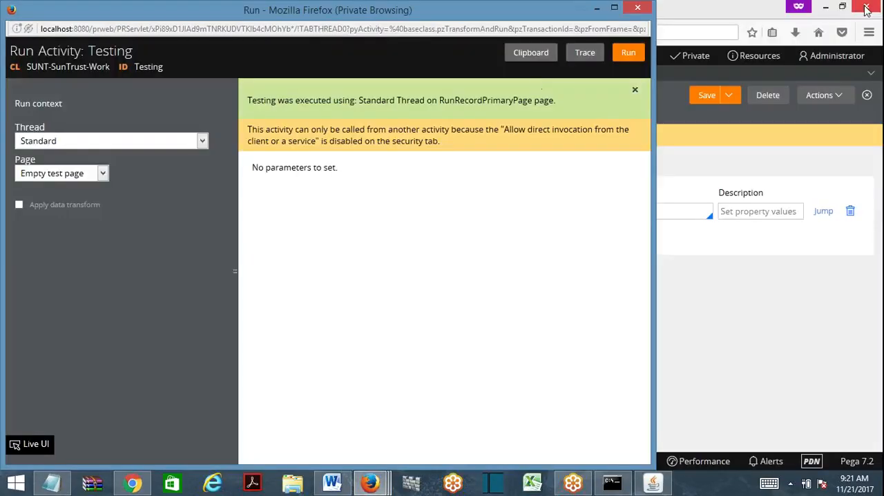
{"action": "left_click", "coordinate": [869, 7]}
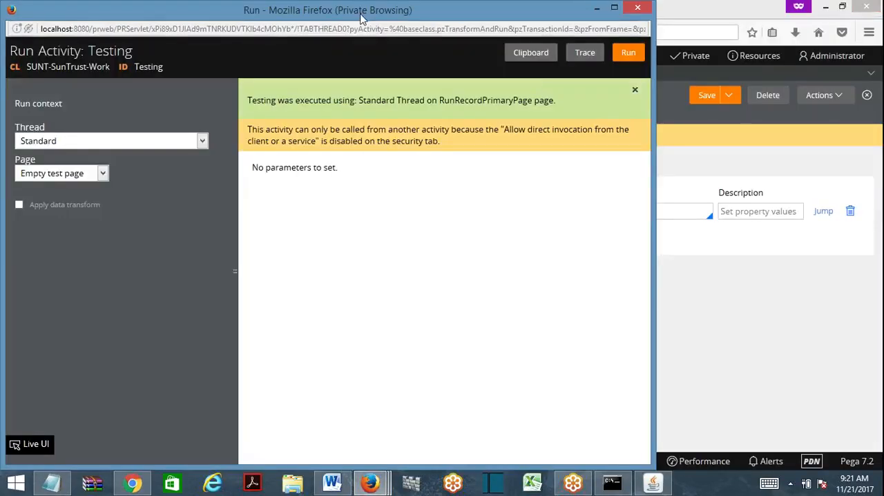
{"action": "left_click_drag", "start_coordinate": [360, 20], "coordinate": [375, 83]}
{"action": "left_click", "coordinate": [650, 74]}
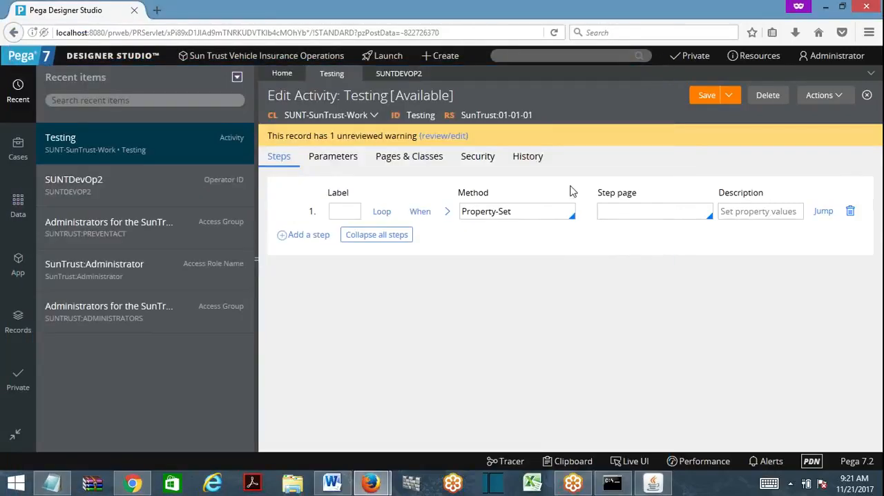
- Return to the operator's record, remove its SunTrustFW access group, and save the record
{"action": "left_click", "coordinate": [391, 76]}
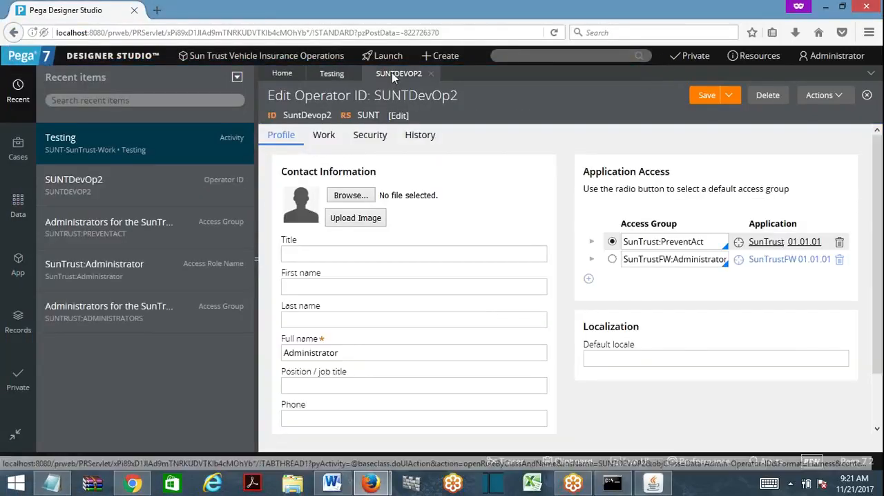
{"action": "left_click", "coordinate": [734, 241]}
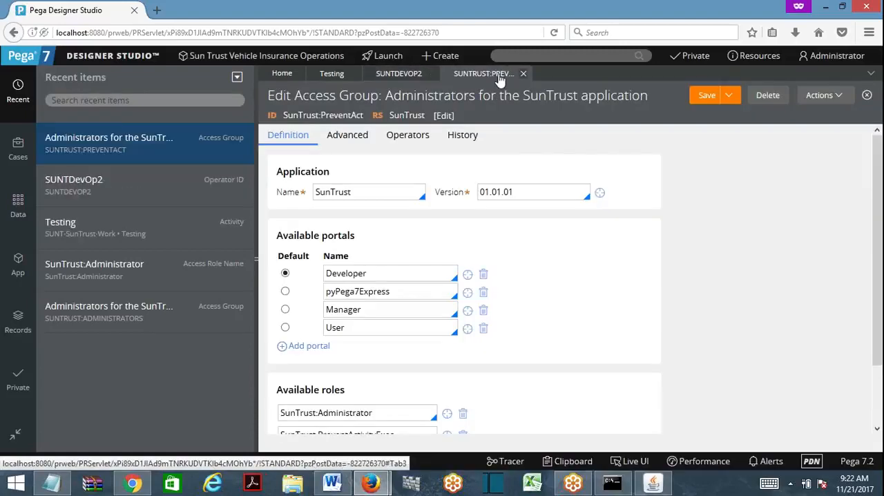
{"action": "left_click", "coordinate": [524, 74]}
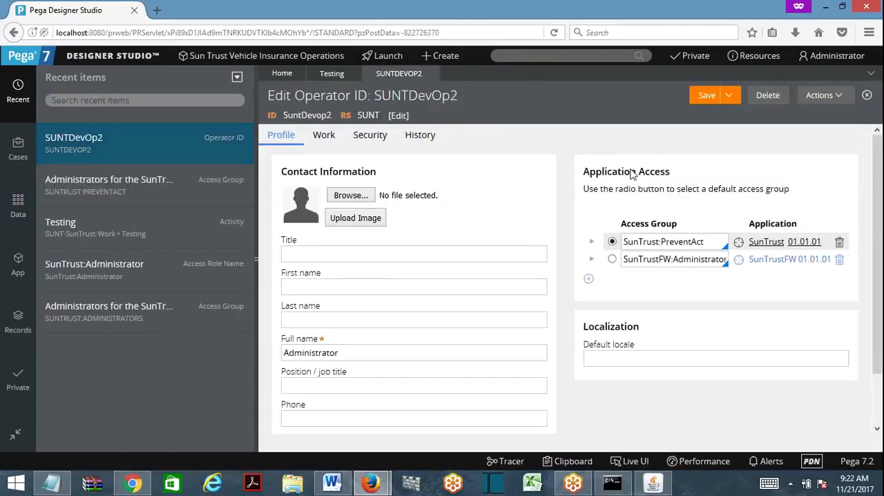
{"action": "left_click", "coordinate": [839, 260]}
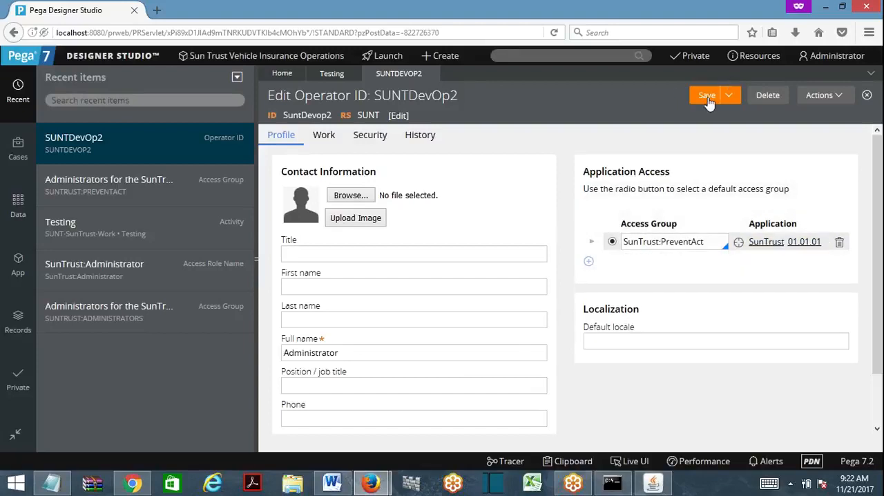
- Open the SunTrust:PreventAct access group, remove the SunTrust:Administrator role from its available roles, and save it
{"action": "left_click", "coordinate": [739, 243]}
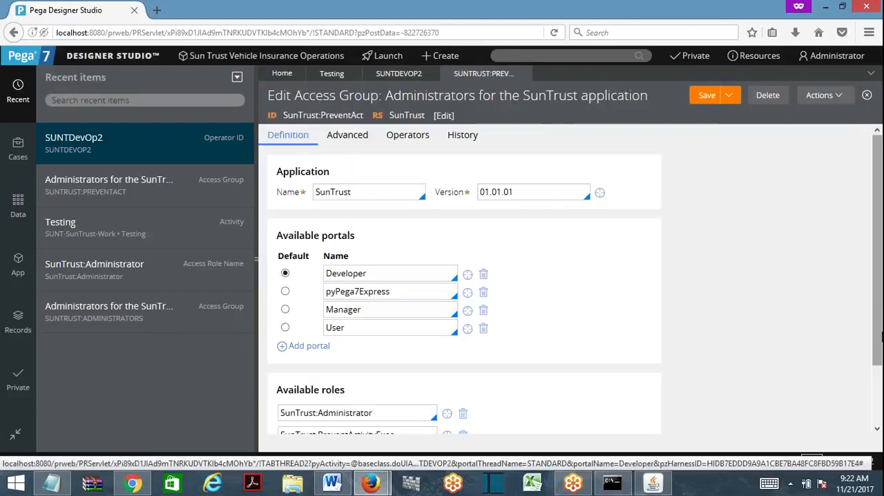
{"action": "left_click_drag", "start_coordinate": [878, 358], "coordinate": [880, 398]}
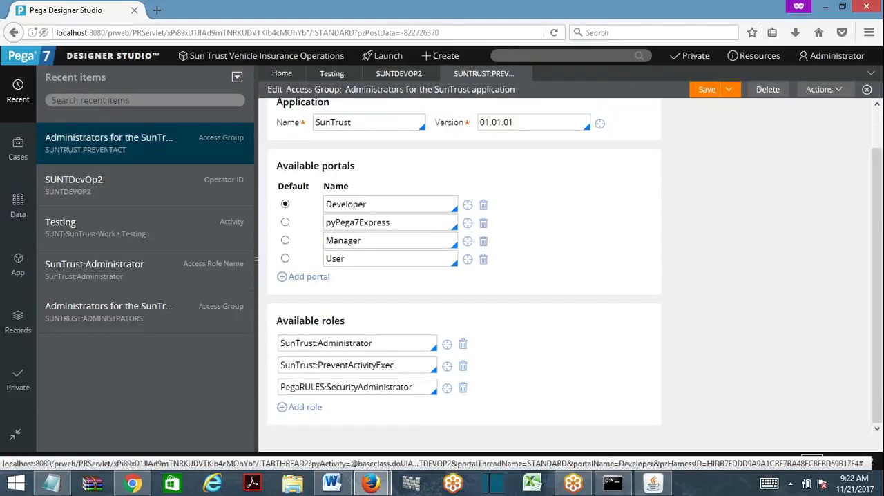
{"action": "left_click", "coordinate": [463, 345]}
{"action": "left_click", "coordinate": [463, 343]}
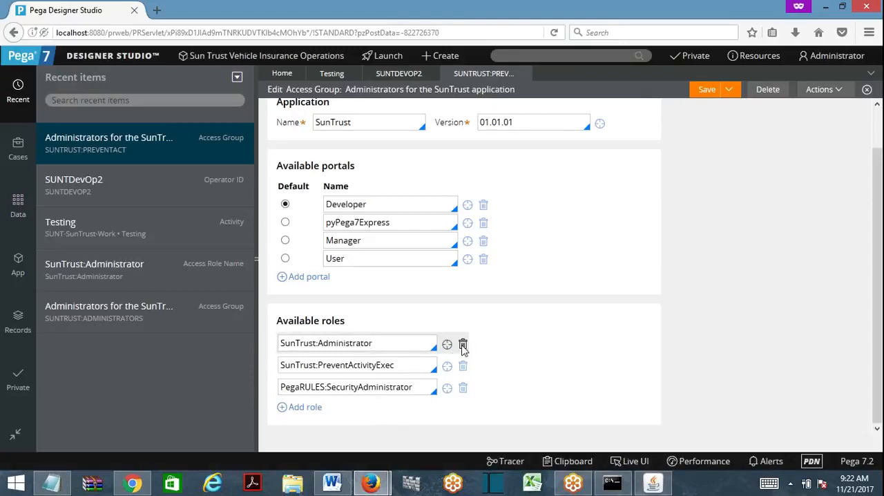
{"action": "left_click", "coordinate": [706, 90]}
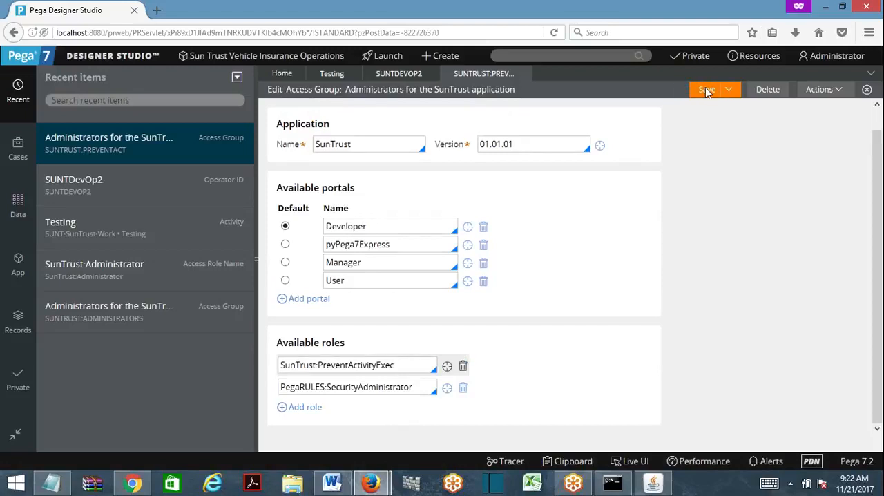
- Close the Testing activity, the SunTrust:PreventAct access group and the operator's record, and reload Designer Studio
{"action": "left_click", "coordinate": [327, 74]}
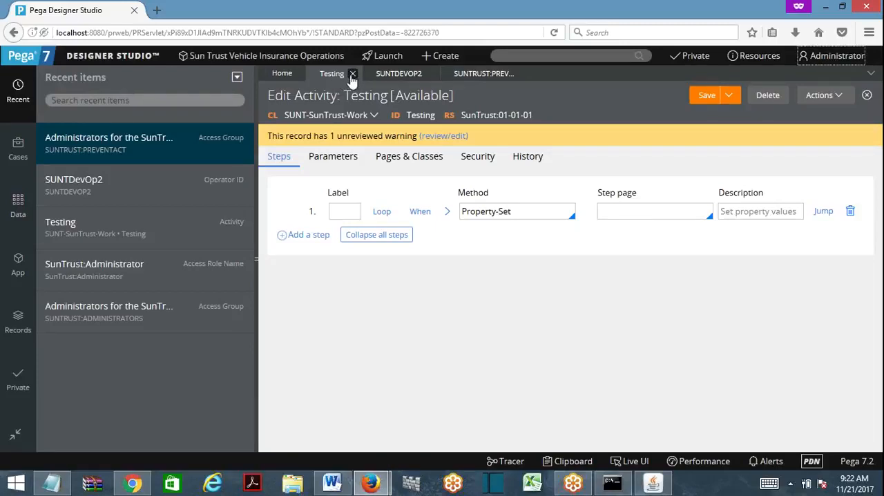
{"action": "left_click", "coordinate": [352, 73]}
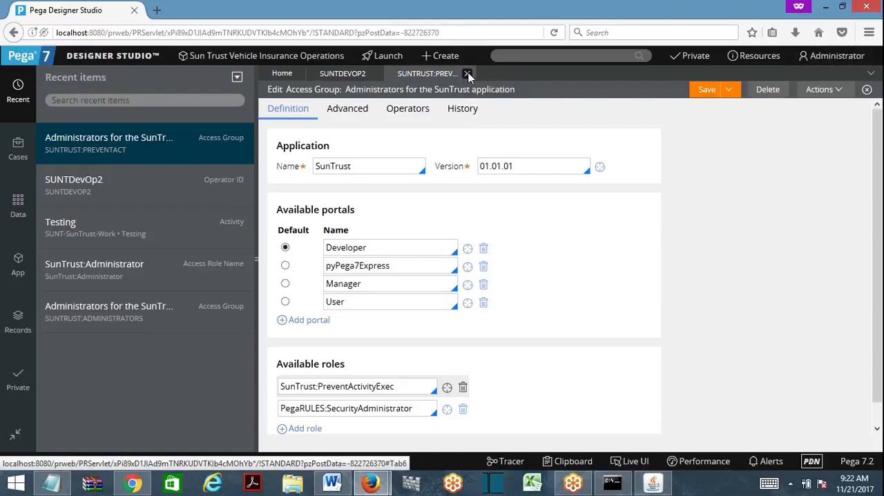
{"action": "left_click", "coordinate": [468, 73]}
{"action": "left_click", "coordinate": [375, 73]}
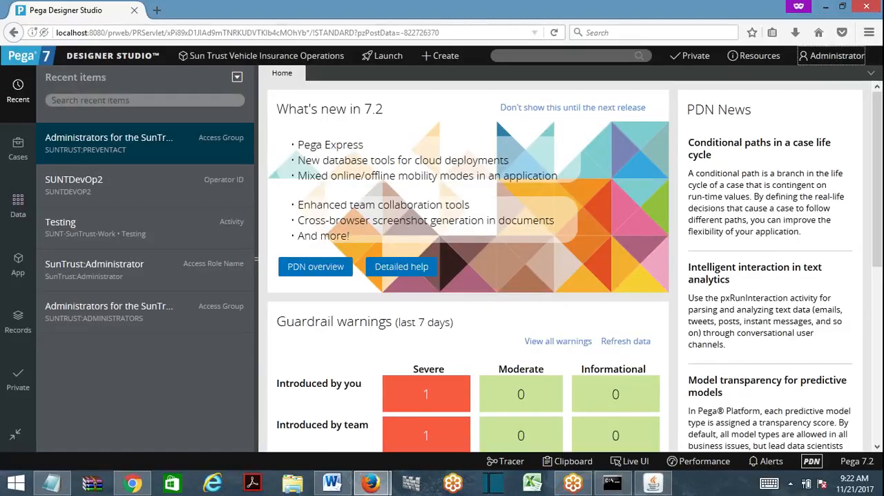
{"action": "left_click", "coordinate": [554, 32]}
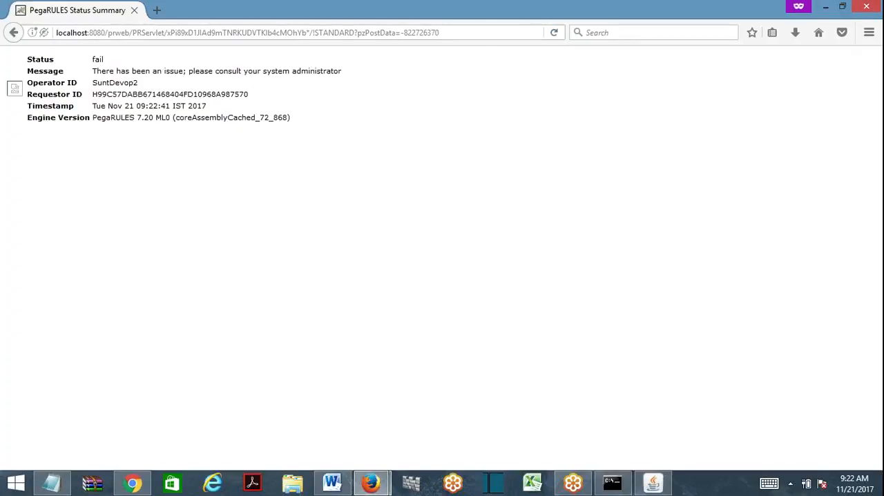
- Copy the Designer Studio address from the regular Firefox window and open it in a new private window
{"action": "mouse_move", "coordinate": [875, 9]}
{"action": "left_click", "coordinate": [338, 32]}
{"action": "key", "text": "Return"}
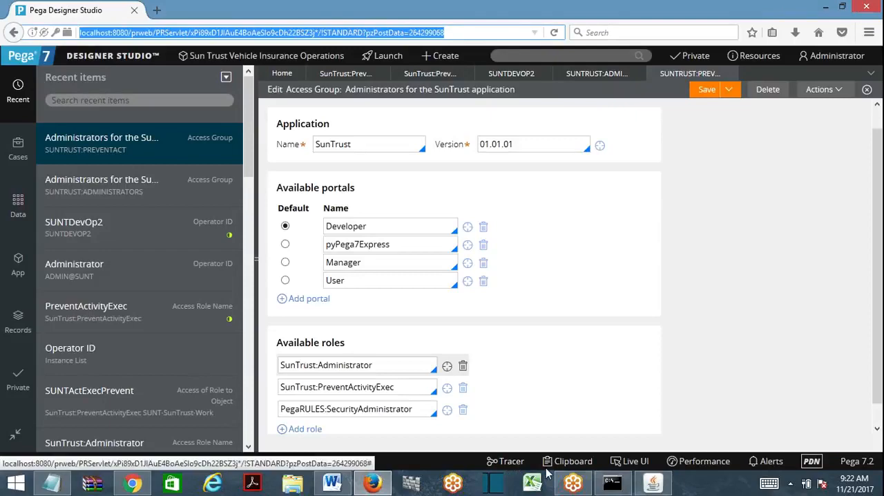
{"action": "right_click", "coordinate": [373, 484]}
{"action": "left_click", "coordinate": [314, 389]}
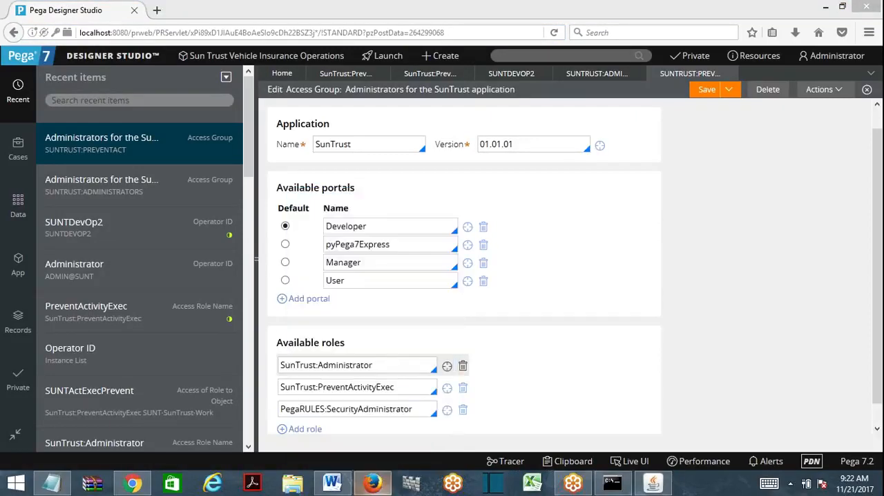
{"action": "type", "text": "http://localhost:8080/prweb/PRServlet/xPi89xD1JIAuE4BoAeSlo9cDh22BSZ3j*/!STANDARD?pzPostData=264299068"}
{"action": "key", "text": "Return"}
- Try to log in as suntdevop2 with the account password, and close the private window
{"action": "type", "text": "s"}
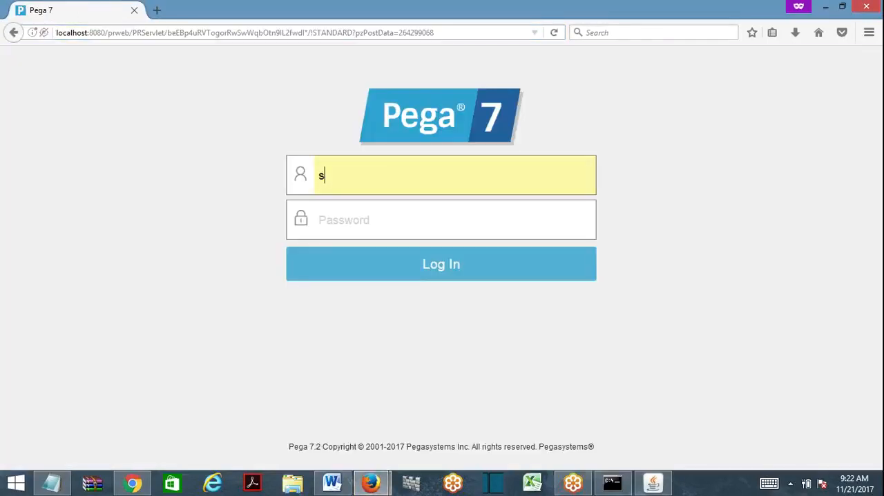
{"action": "type", "text": "untdevop2"}
{"action": "key", "text": "Tab"}
{"action": "type", "text": "ru"}
{"action": "key", "text": "Return"}
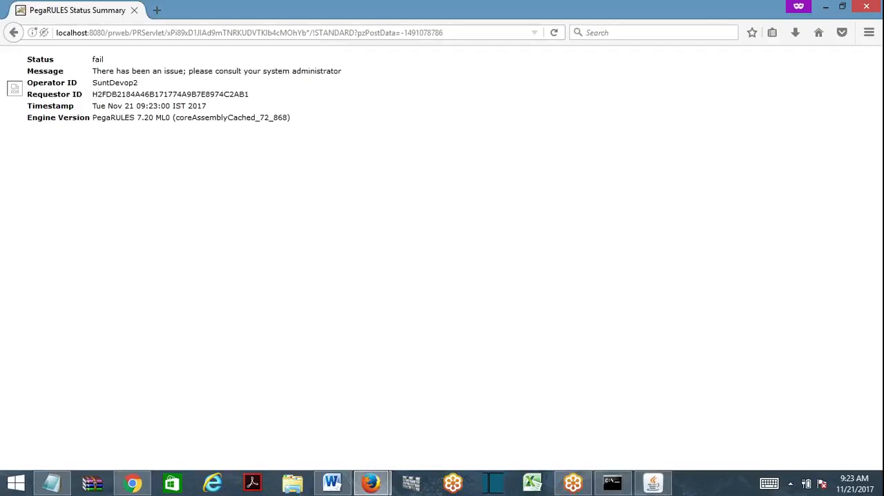
{"action": "left_click", "coordinate": [248, 32]}
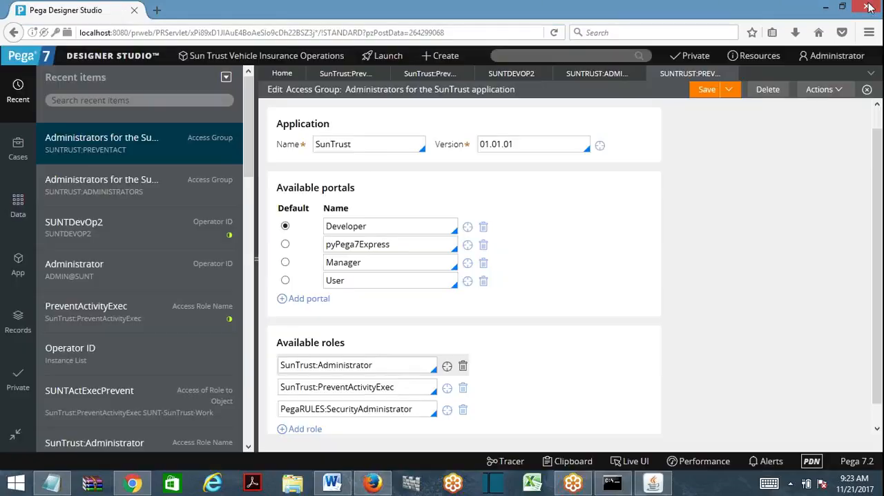
{"action": "left_click", "coordinate": [865, 8]}
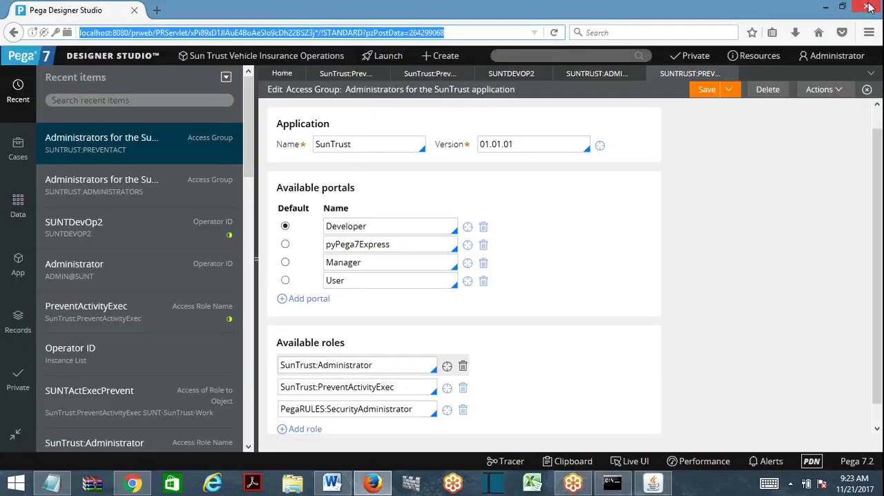
- Create a privilege rule labelled TestingPrev in the SUNT-SunTrust-Work class, in ruleset SunTrust 01-01-01
{"action": "left_click", "coordinate": [260, 206]}
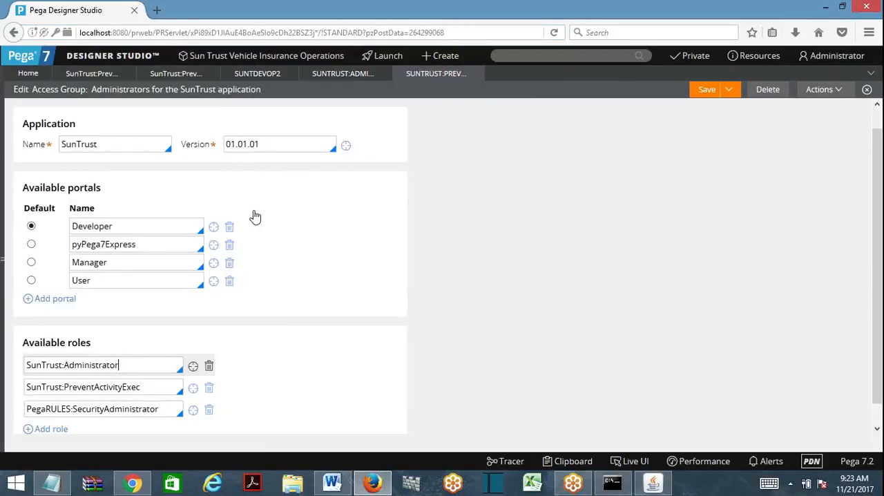
{"action": "left_click", "coordinate": [6, 233]}
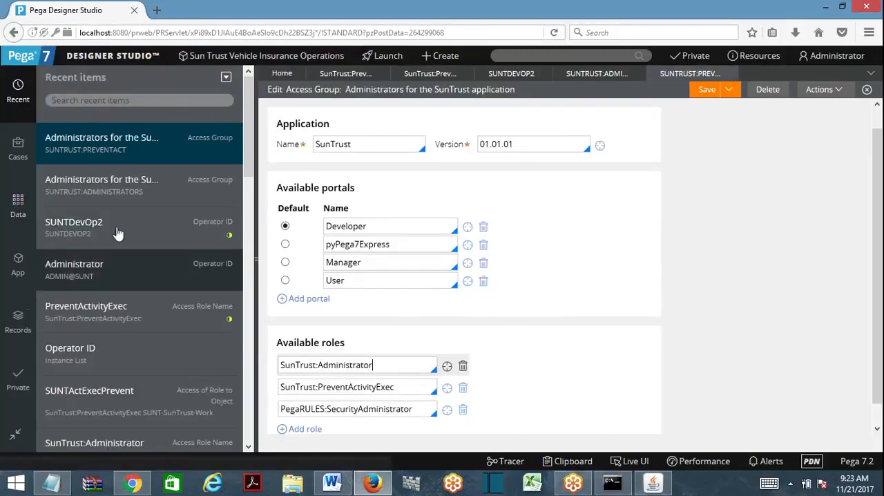
{"action": "left_click", "coordinate": [19, 272]}
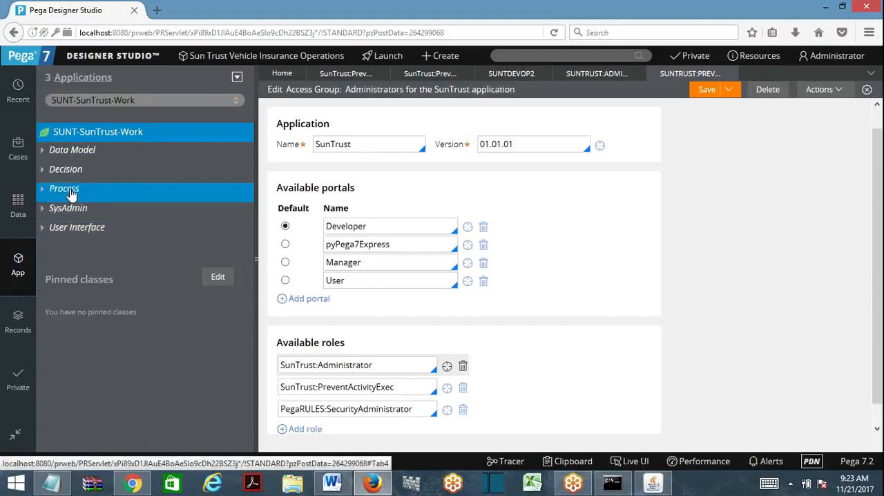
{"action": "right_click", "coordinate": [126, 133]}
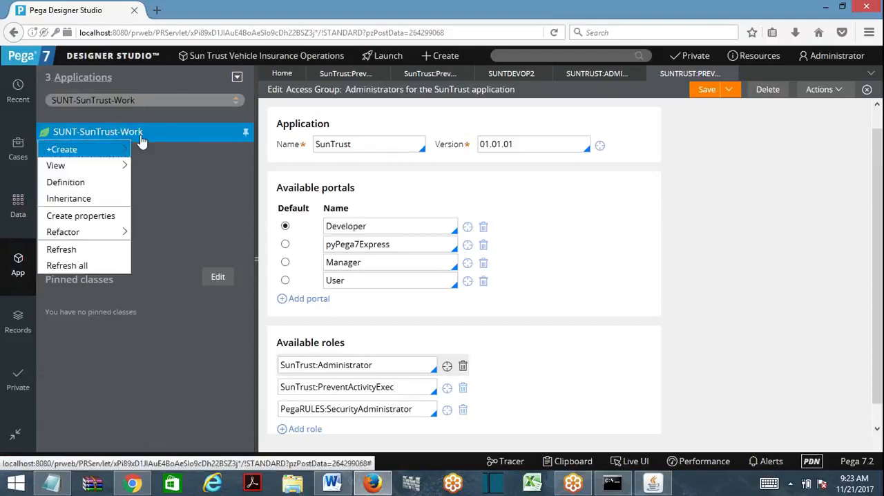
{"action": "mouse_move", "coordinate": [125, 149]}
{"action": "mouse_move", "coordinate": [159, 314]}
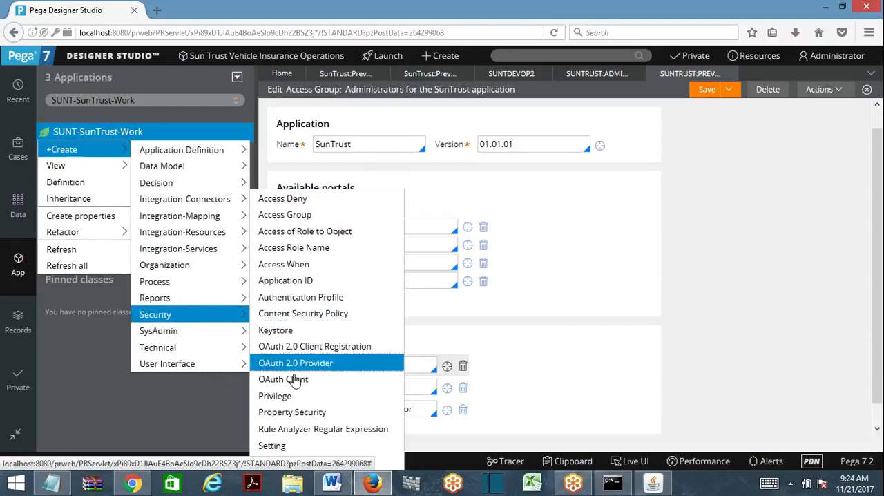
{"action": "left_click", "coordinate": [270, 395]}
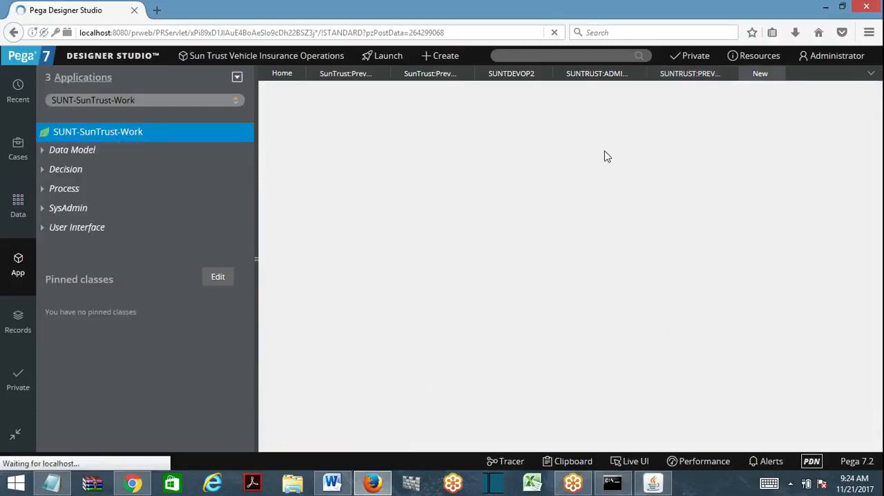
{"action": "type", "text": "TestingPrev"}
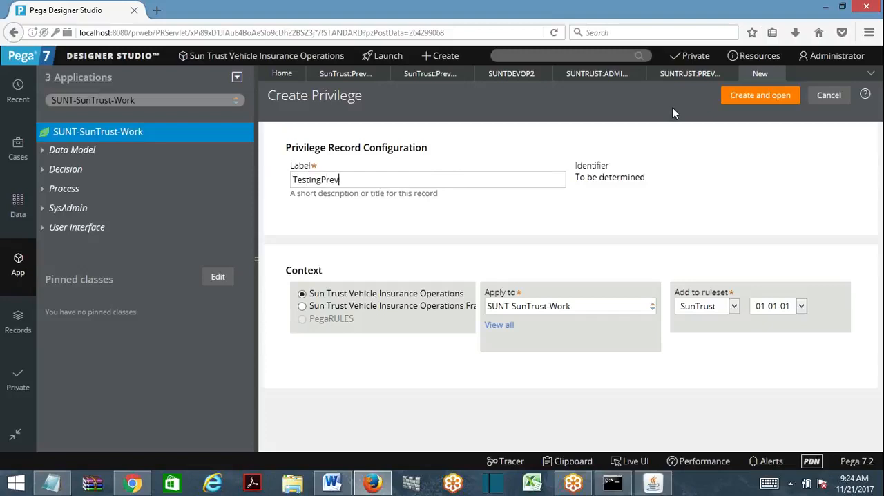
{"action": "left_click", "coordinate": [729, 98]}
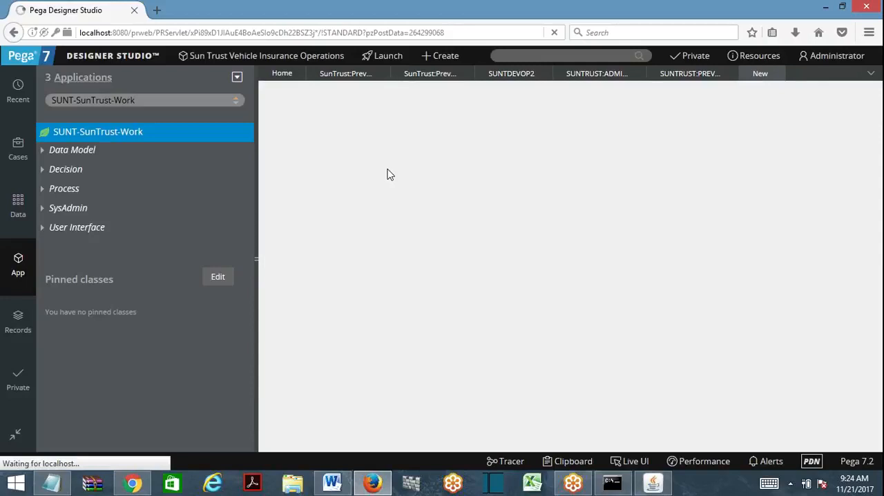
- Collapse the explorer pane and save the TestingPrev privilege
{"action": "left_click", "coordinate": [257, 232]}
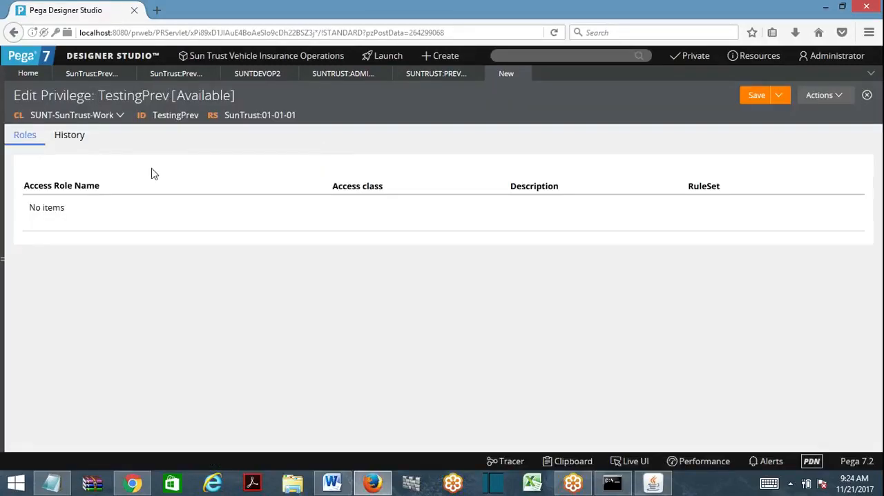
{"action": "left_click", "coordinate": [752, 102]}
{"action": "left_click", "coordinate": [756, 98]}
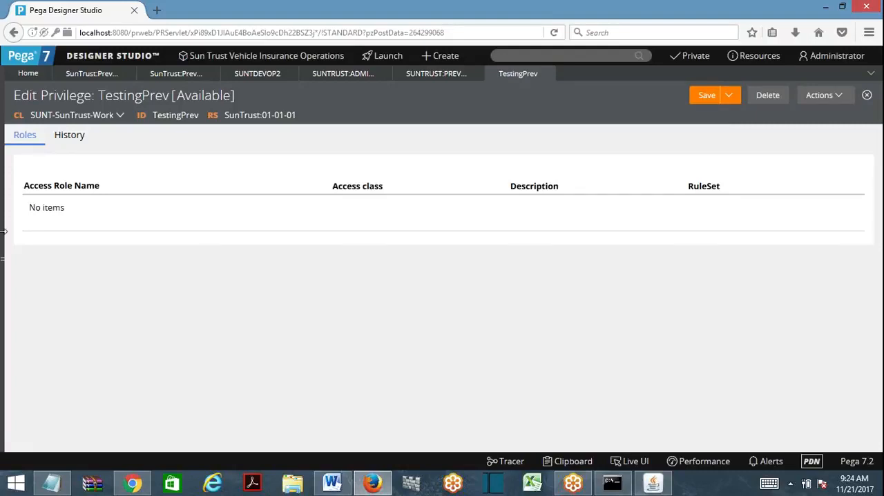
{"action": "left_click", "coordinate": [707, 95]}
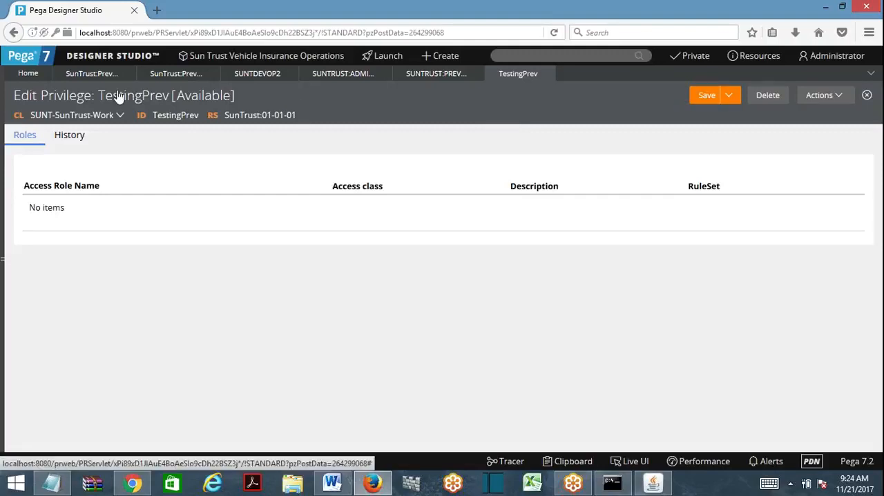
- Open the SunTrust:Administrator role from the Administrator operator's SunTrust:Administrators access group, examine its privileges, and close the role
{"action": "left_click", "coordinate": [3, 255]}
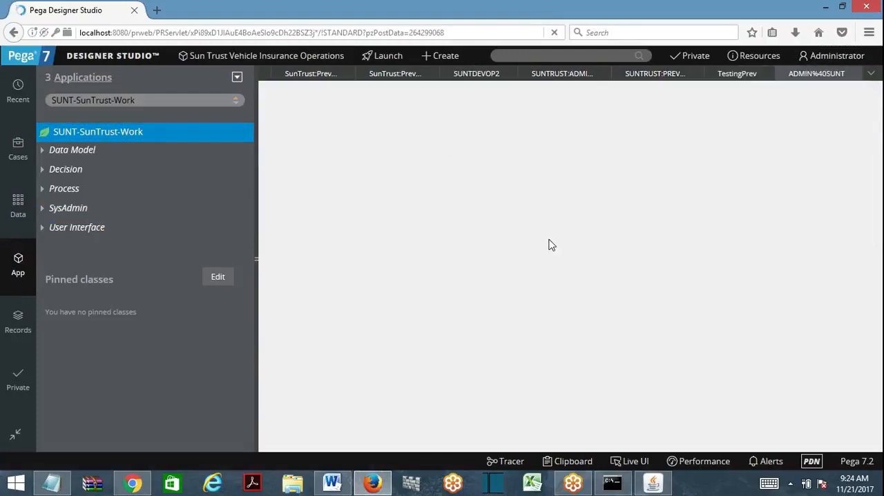
{"action": "scroll", "coordinate": [880, 384], "scroll_direction": "down", "scroll_amount": 2}
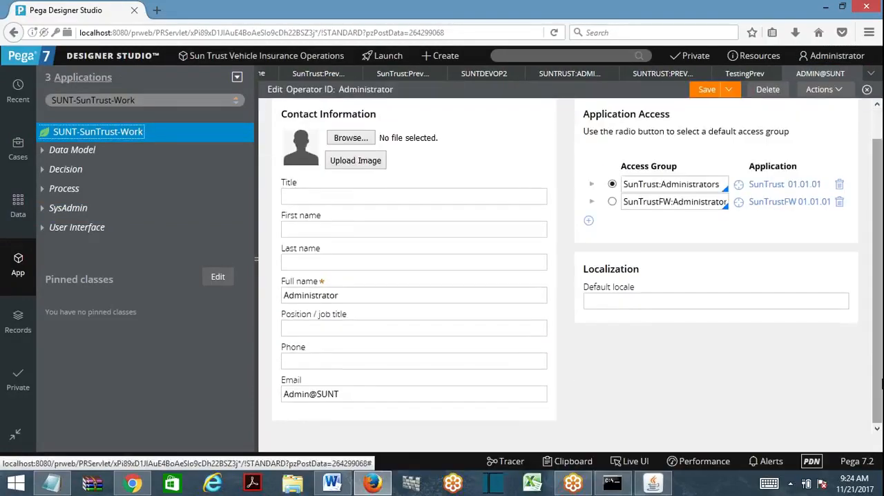
{"action": "left_click", "coordinate": [738, 185]}
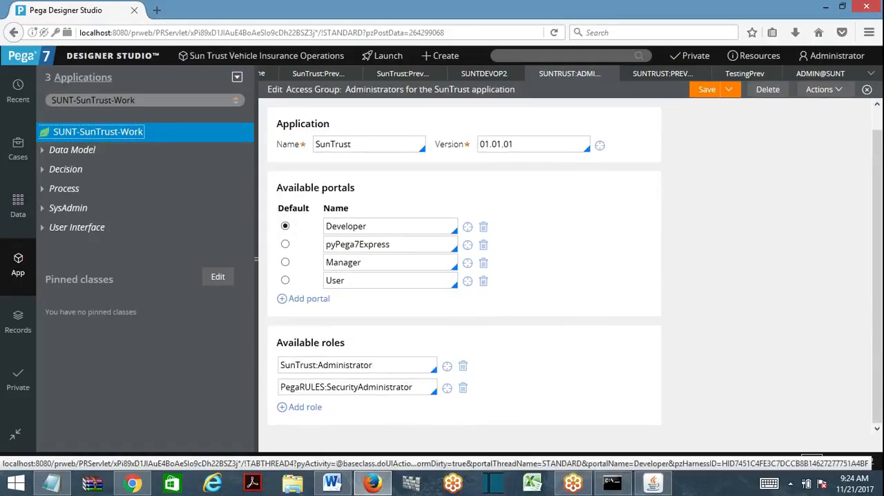
{"action": "left_click", "coordinate": [447, 366]}
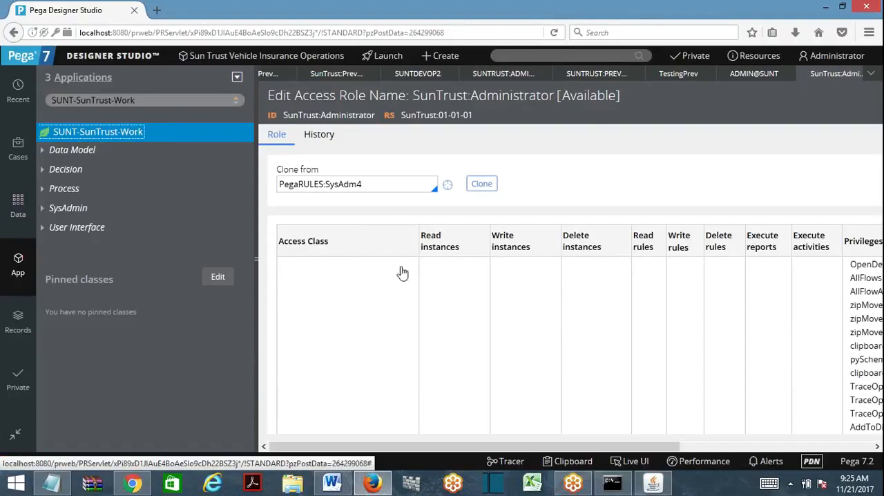
{"action": "left_click_drag", "start_coordinate": [575, 446], "coordinate": [755, 422]}
{"action": "left_click", "coordinate": [692, 268]}
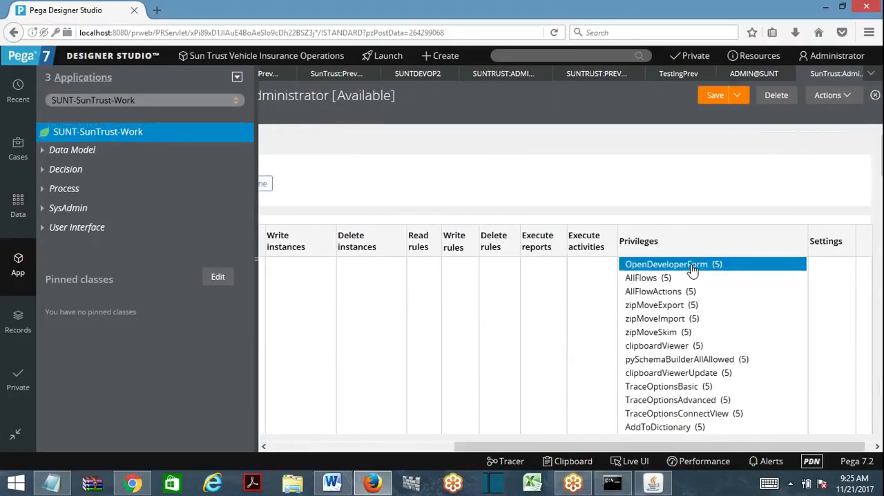
{"action": "double_click", "coordinate": [692, 268]}
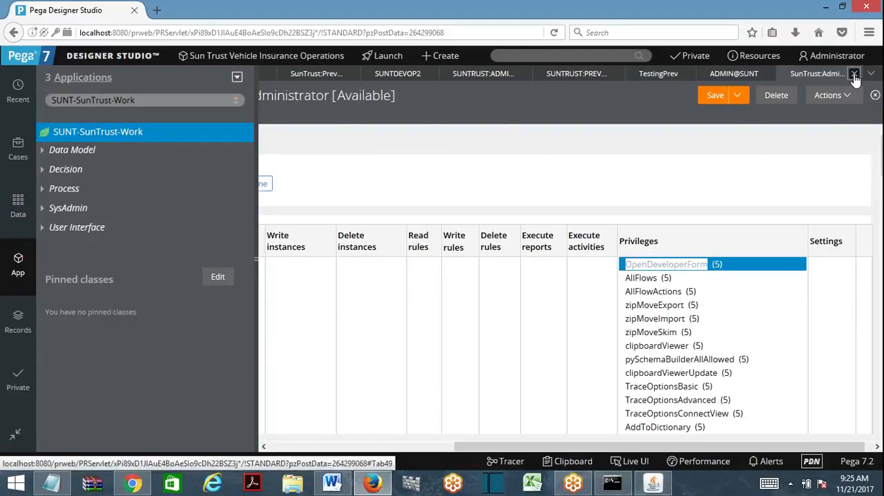
{"action": "left_click", "coordinate": [854, 73]}
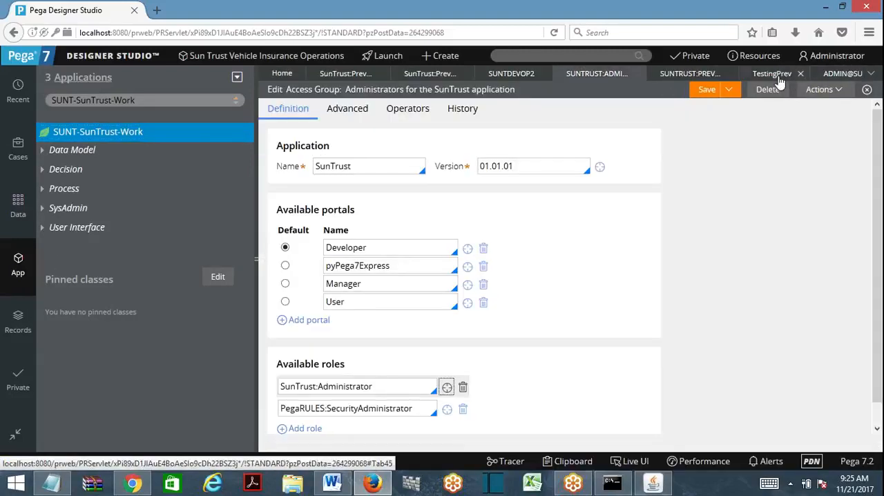
- Return to the TestingPrev privilege and start a new Access of Role to Object record on SUNT-SunTrust-Work labelled TEstingPrev
{"action": "left_click", "coordinate": [774, 74]}
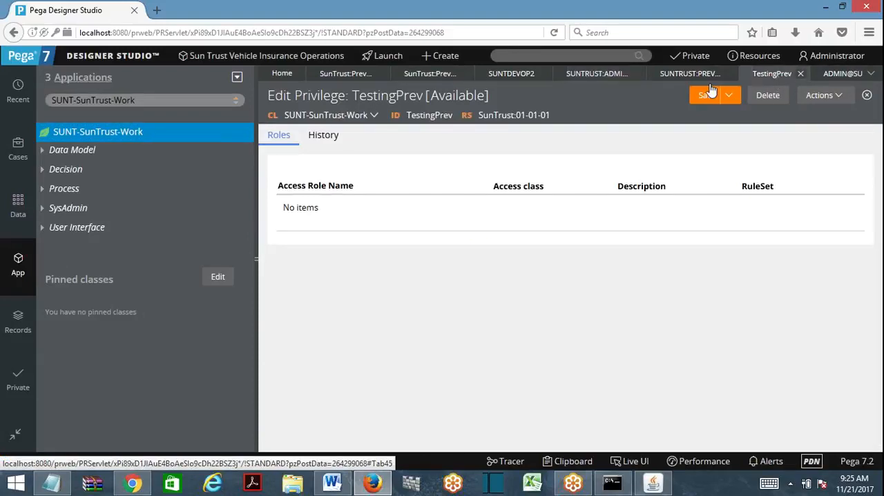
{"action": "right_click", "coordinate": [82, 137]}
{"action": "mouse_move", "coordinate": [88, 150]}
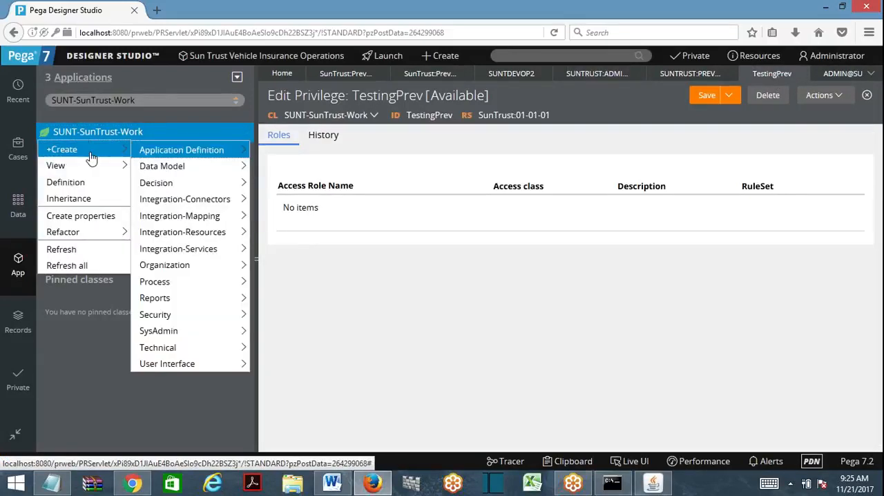
{"action": "mouse_move", "coordinate": [162, 348]}
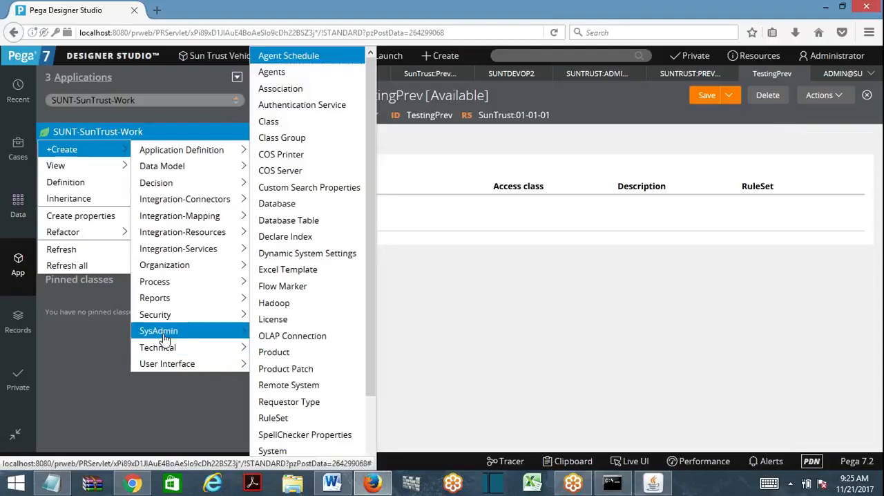
{"action": "mouse_move", "coordinate": [166, 314]}
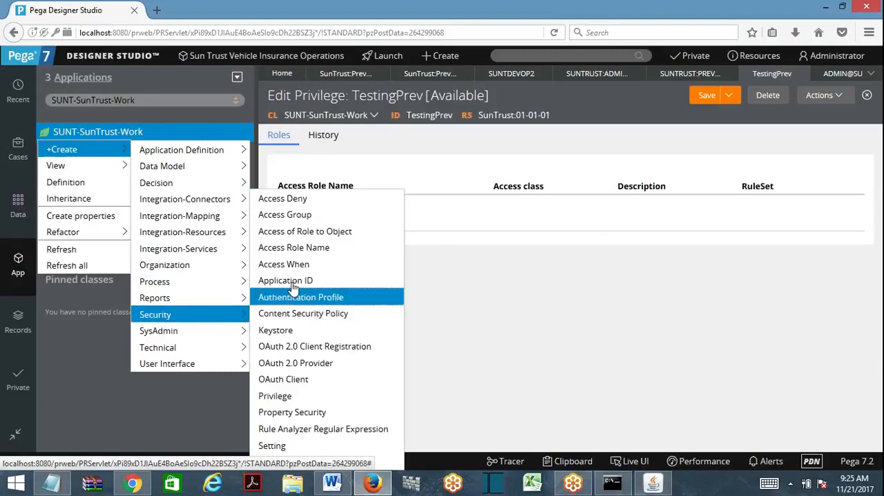
{"action": "left_click", "coordinate": [304, 232]}
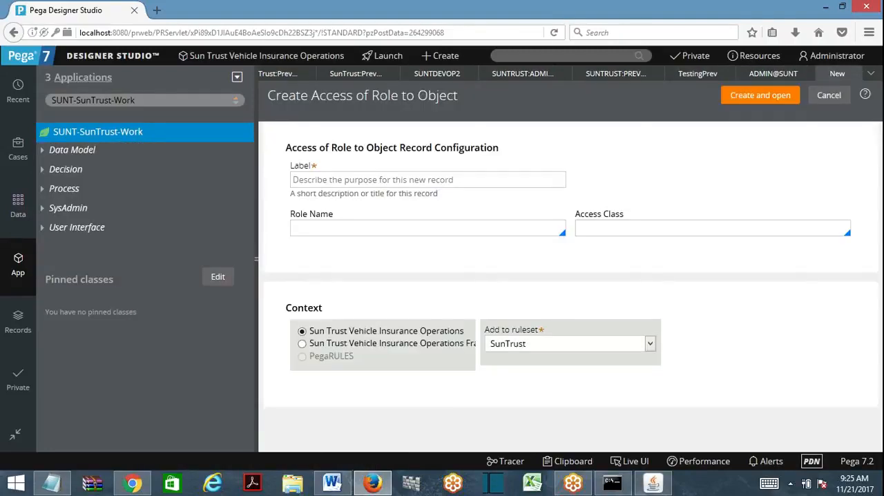
{"action": "type", "text": "TEstingPrev"}
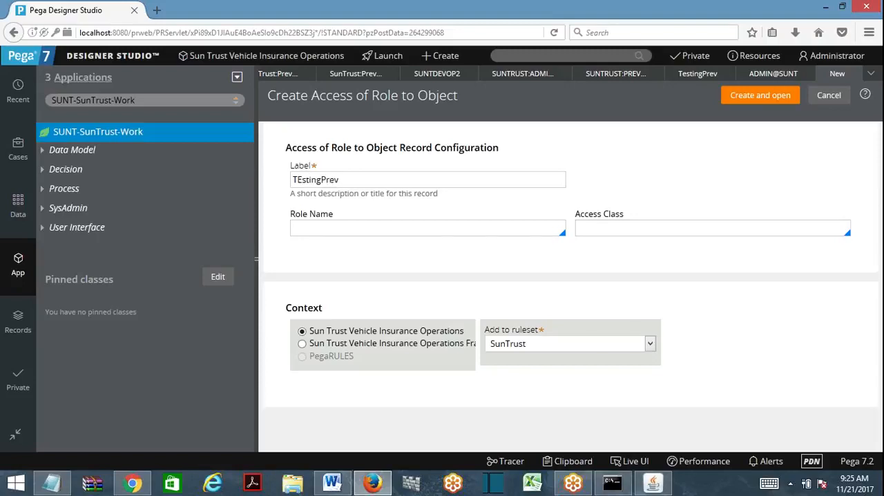
- Set the new record's role name to SunTrust:PreventActivityExec
{"action": "key", "text": "Tab"}
{"action": "key", "text": "Down"}
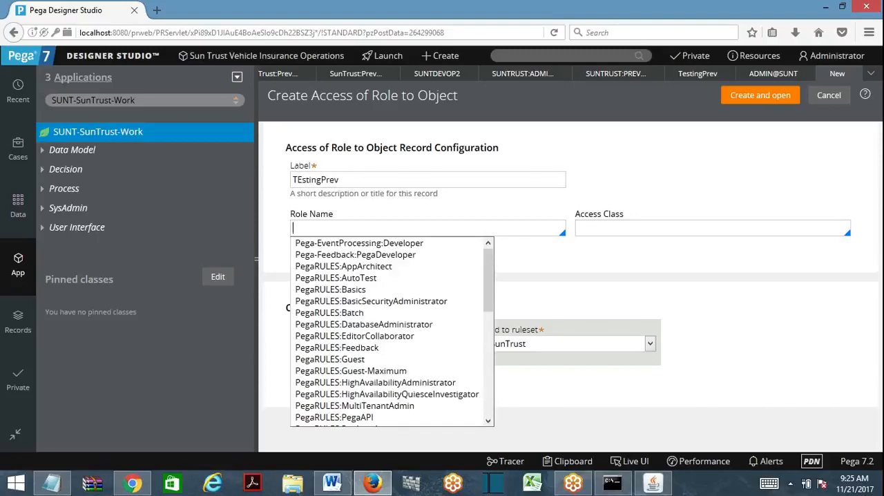
{"action": "type", "text": "sunt"}
{"action": "key", "text": "Down"}
{"action": "key", "text": "Down"}
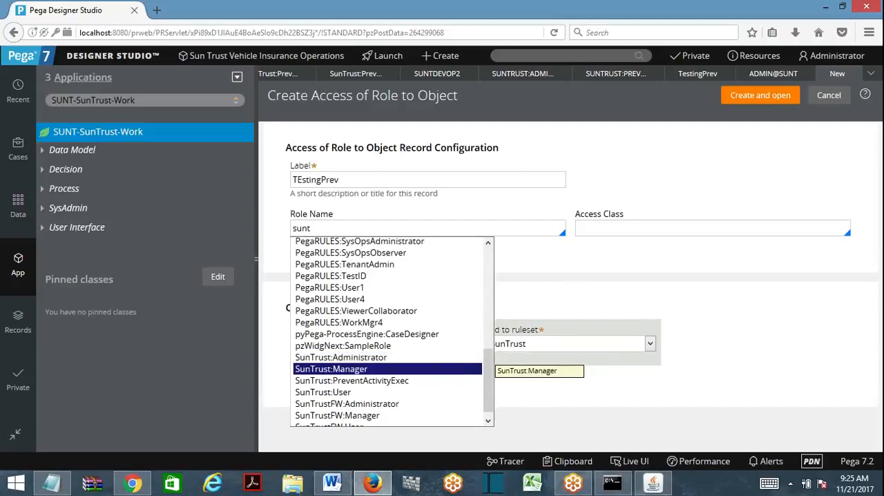
{"action": "key", "text": "Return"}
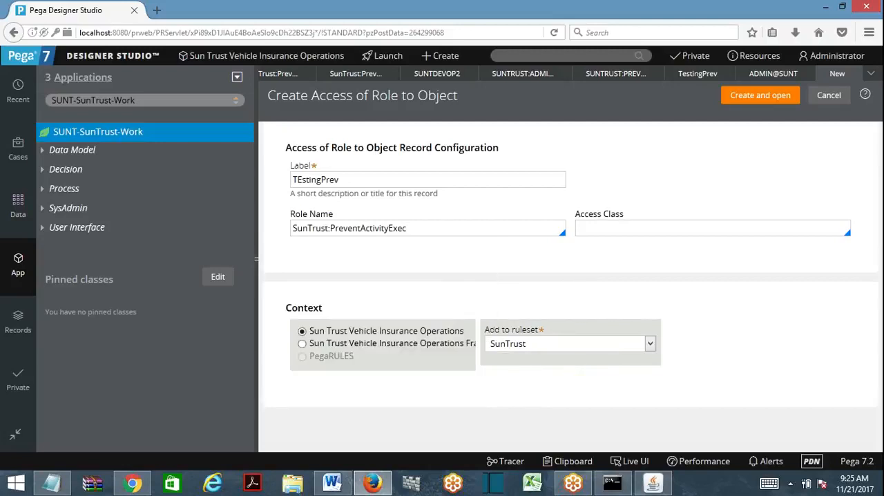
- Set the access class to SUNT-SunTrust-Work, copied from the application explorer, and create the Access of Role to Object record
{"action": "key", "text": "Tab"}
{"action": "key", "text": "Down"}
{"action": "left_click", "coordinate": [187, 101]}
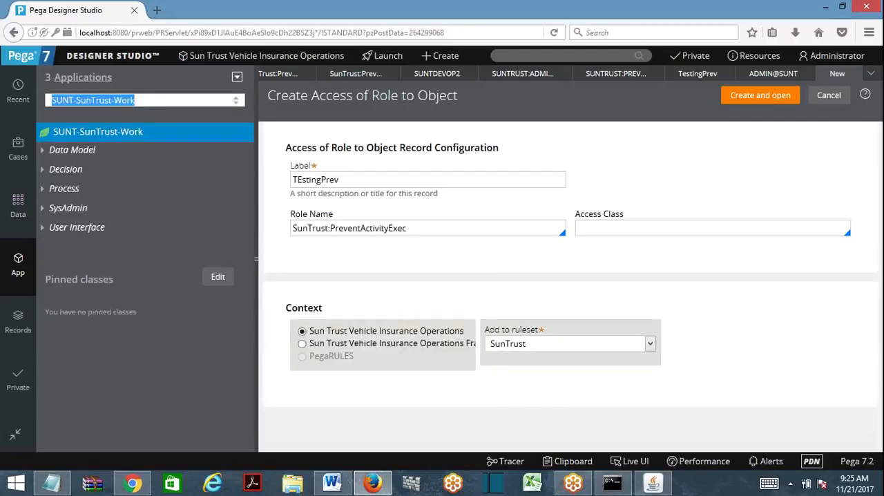
{"action": "key", "text": "ctrl+c"}
{"action": "left_click", "coordinate": [600, 229]}
{"action": "key", "text": "ctrl+v"}
{"action": "left_click", "coordinate": [766, 111]}
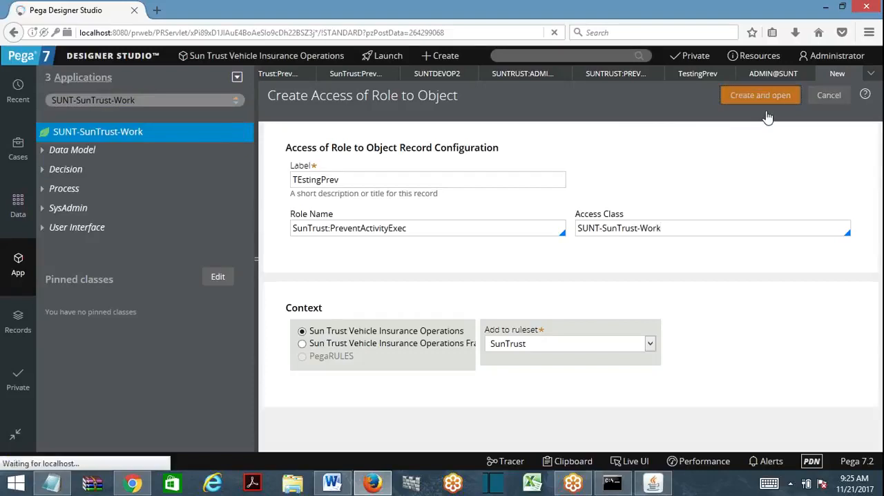
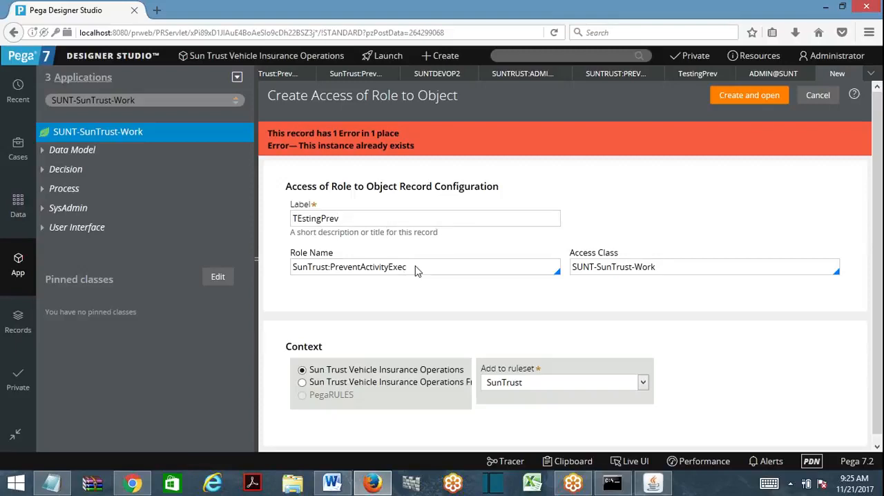
- Discard the unfinished Access of Role to Object form, then create and save an Access Role Name record labelled TestingPrev from SUNT-SunTrust-Work
{"action": "left_click", "coordinate": [857, 76]}
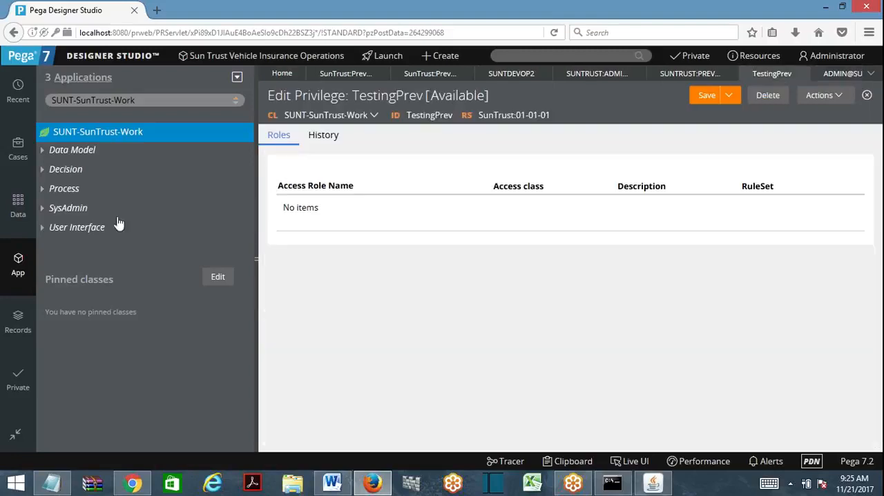
{"action": "right_click", "coordinate": [89, 134]}
{"action": "mouse_move", "coordinate": [173, 316]}
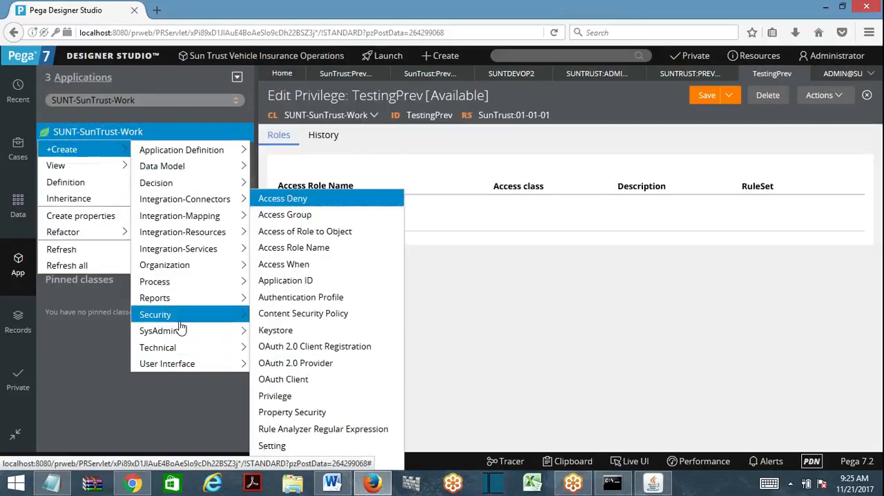
{"action": "left_click", "coordinate": [301, 247]}
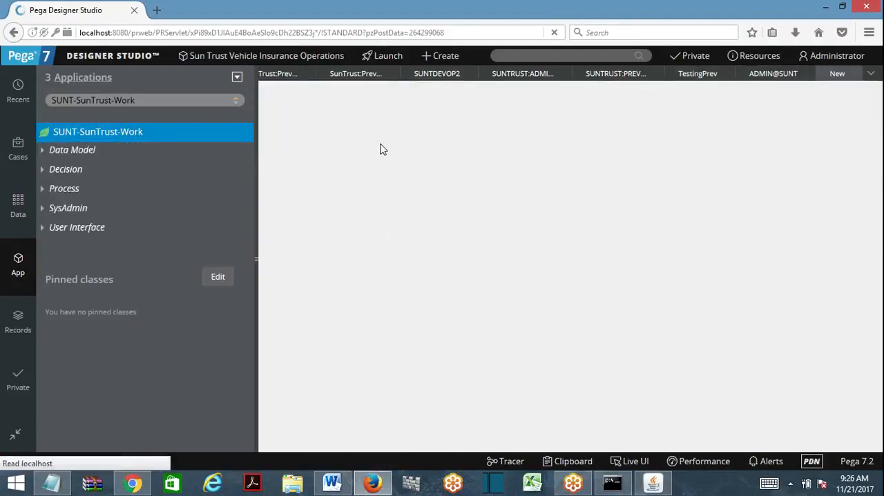
{"action": "type", "text": "TestingPrev"}
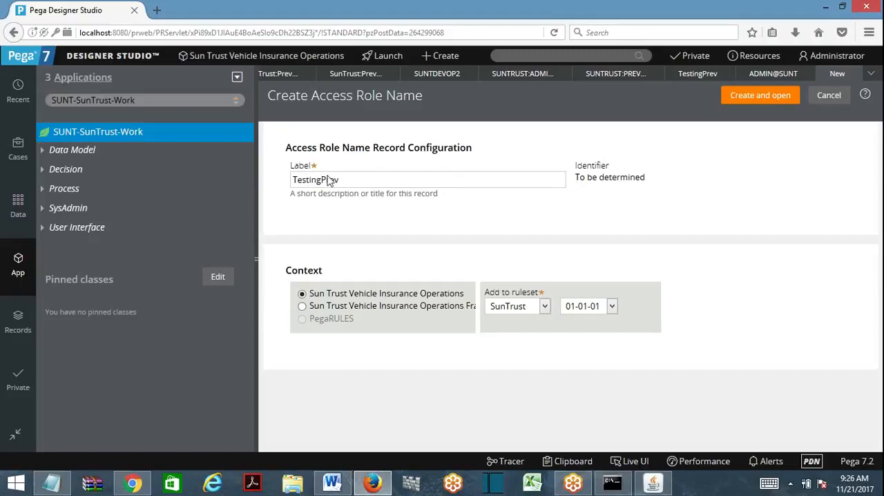
{"action": "left_click", "coordinate": [758, 100]}
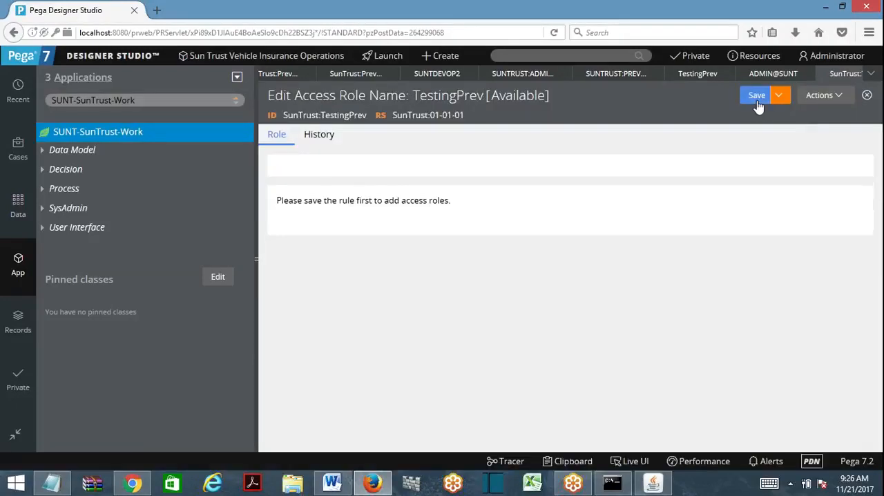
{"action": "left_click", "coordinate": [757, 101]}
{"action": "right_click", "coordinate": [117, 138]}
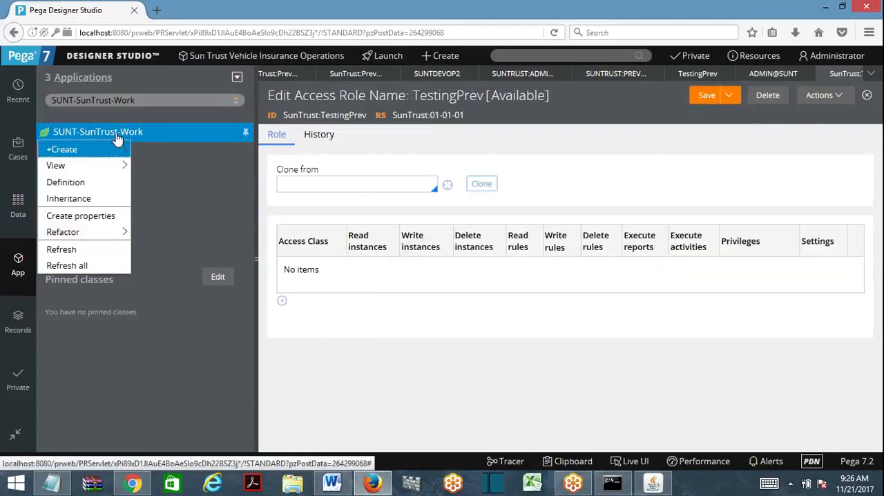
{"action": "left_click", "coordinate": [283, 300]}
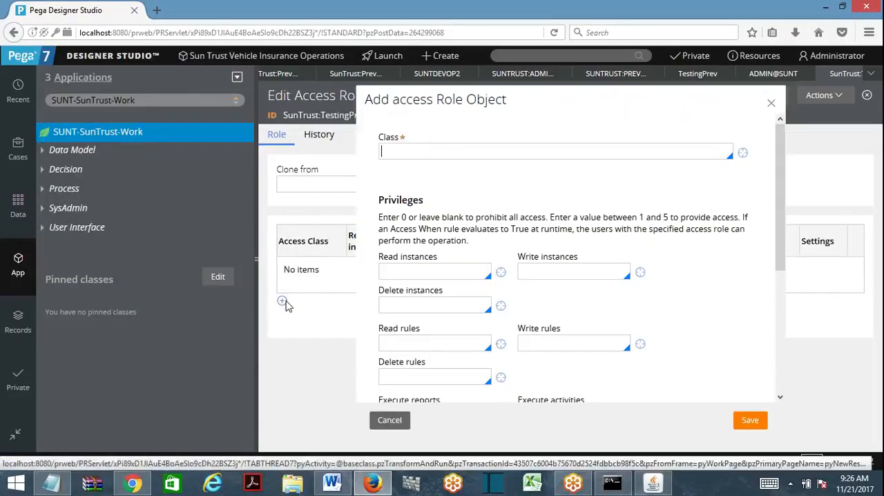
{"action": "left_click", "coordinate": [771, 103]}
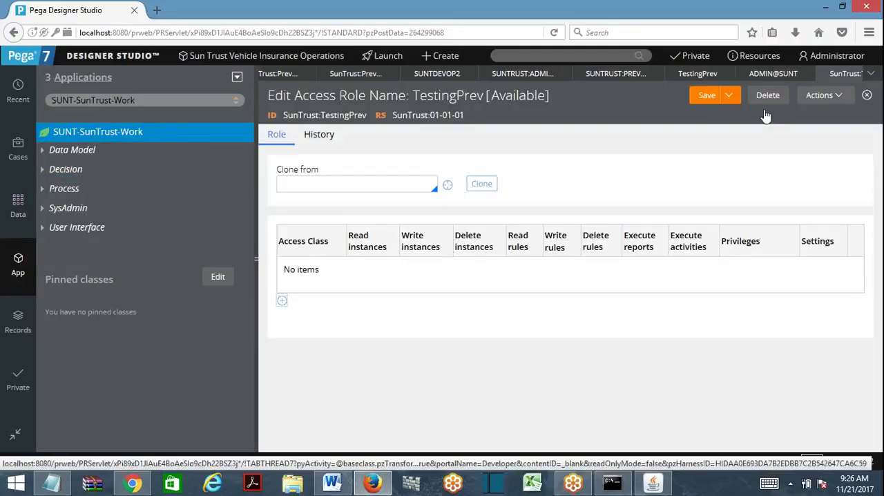
- Start a new Access of Role to Object record on SUNT-SunTrust-Work with the label TEstingPrev
{"action": "right_click", "coordinate": [111, 138]}
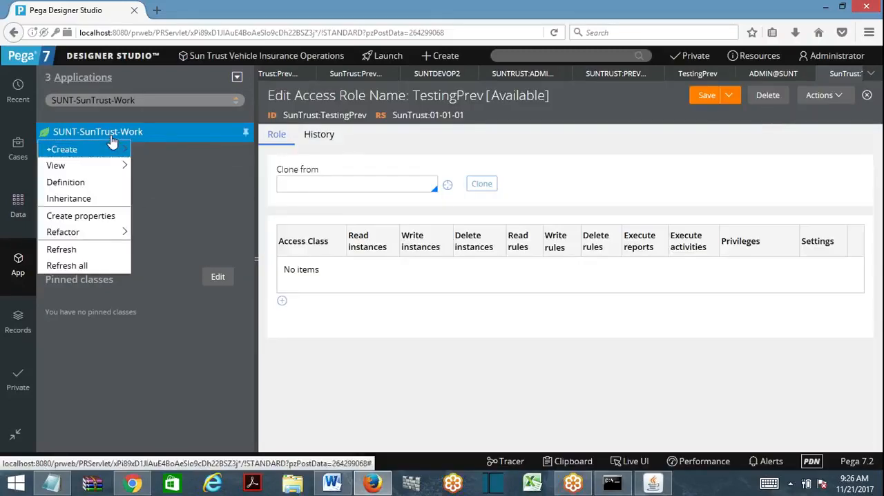
{"action": "mouse_move", "coordinate": [114, 148]}
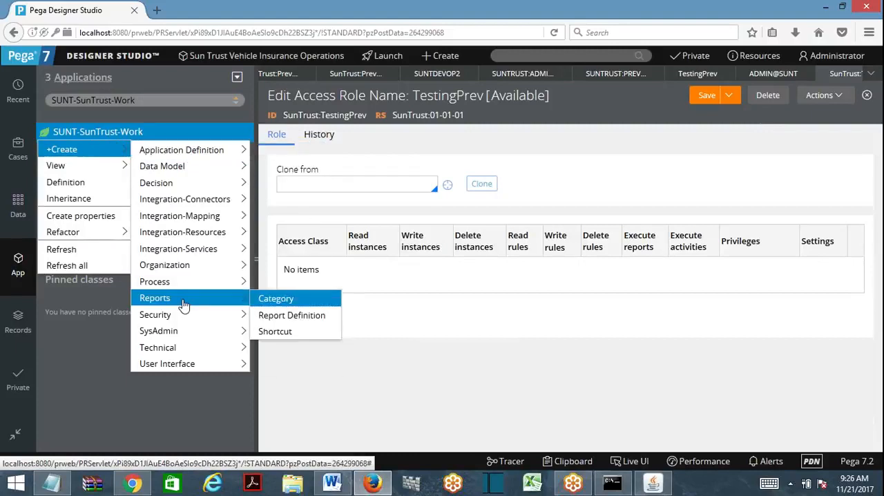
{"action": "mouse_move", "coordinate": [177, 319]}
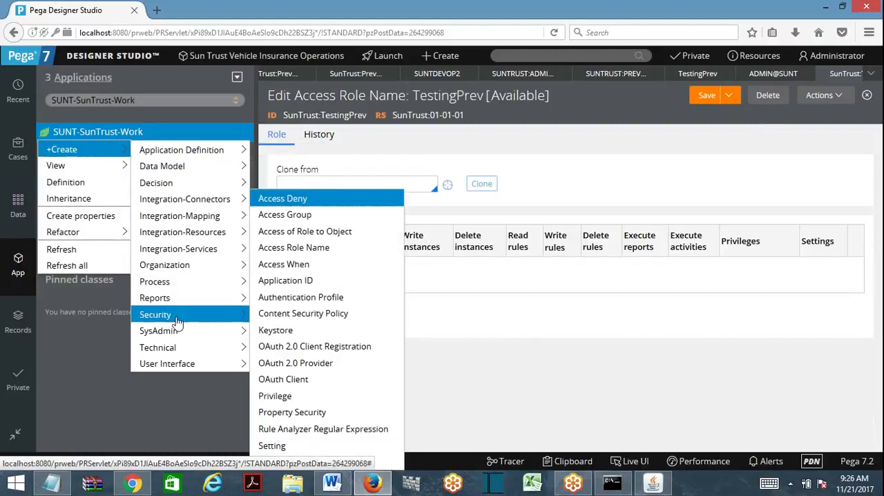
{"action": "left_click", "coordinate": [294, 233]}
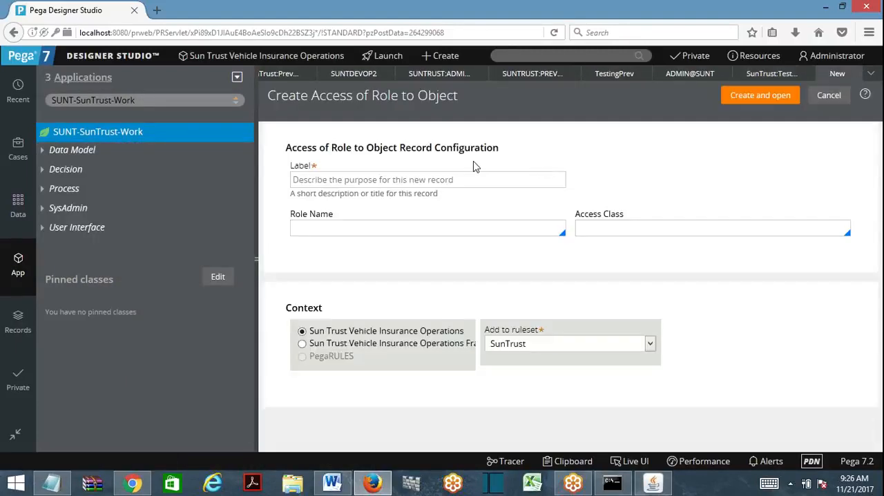
{"action": "type", "text": "TEstingPrev"}
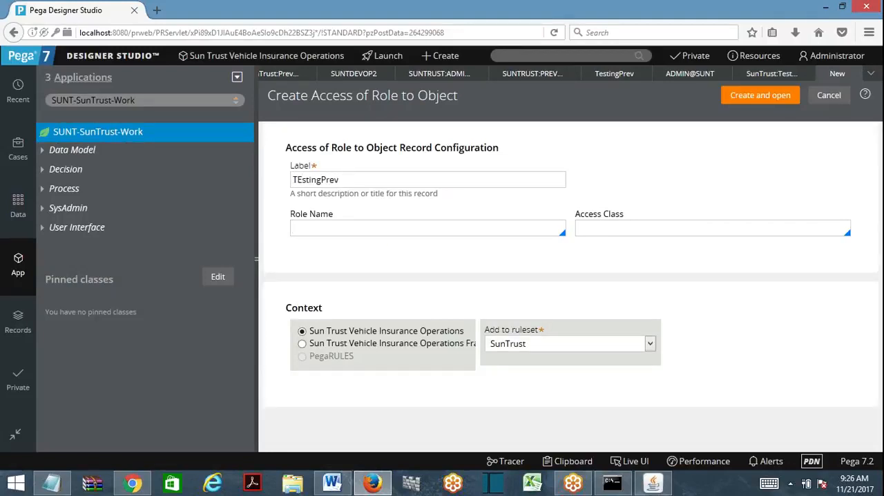
- Set the new record's role name to SunTrust:TestingPrev
{"action": "key", "text": "Down"}
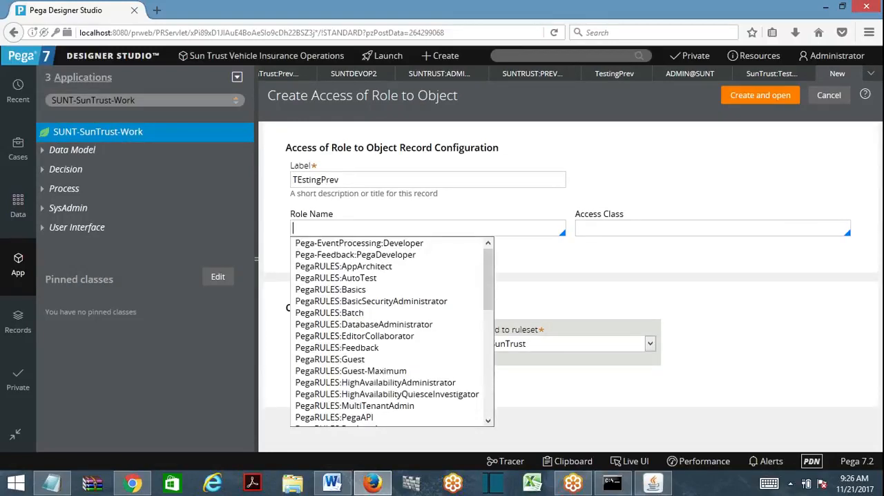
{"action": "type", "text": "sunt"}
{"action": "key", "text": "Down"}
{"action": "key", "text": "Down"}
{"action": "key", "text": "Down"}
{"action": "key", "text": "Down"}
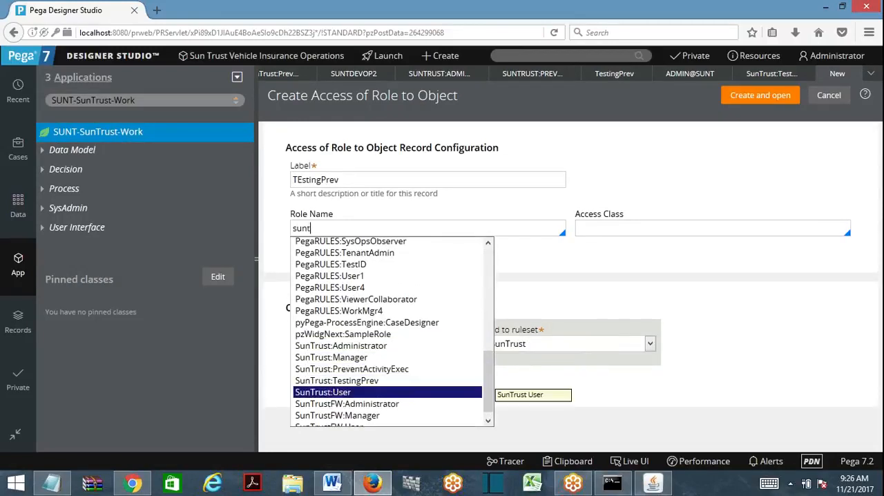
{"action": "key", "text": "Up"}
{"action": "key", "text": "Return"}
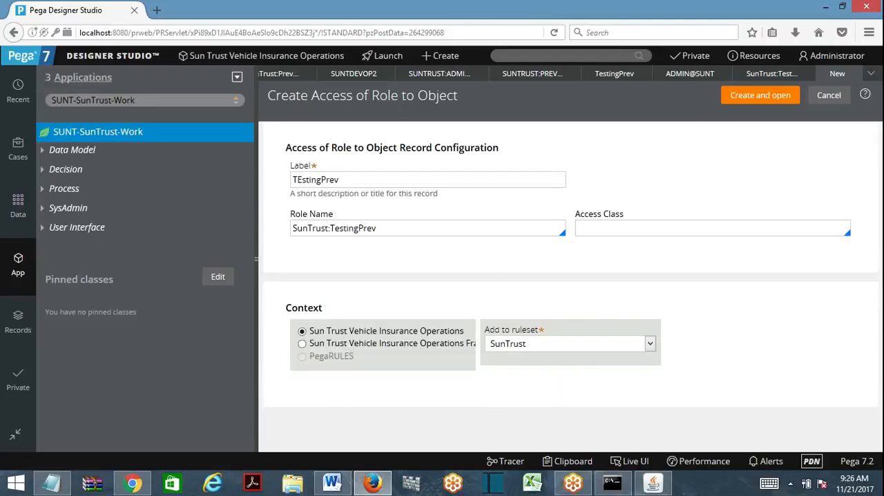
- Set the access class to SUNT-SunTrust-Work, copied from the application explorer, and create the Access of Role to Object record
{"action": "key", "text": "Down"}
{"action": "left_click", "coordinate": [178, 100]}
{"action": "key", "text": "ctrl+c"}
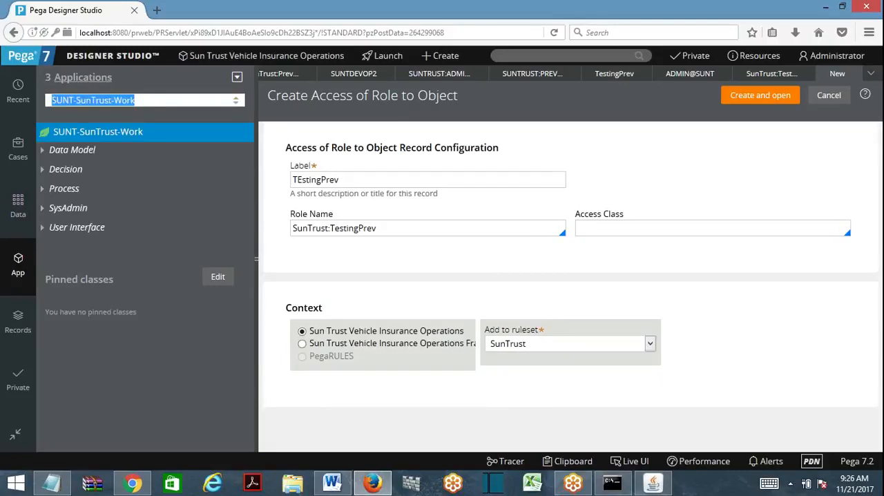
{"action": "left_click", "coordinate": [586, 215]}
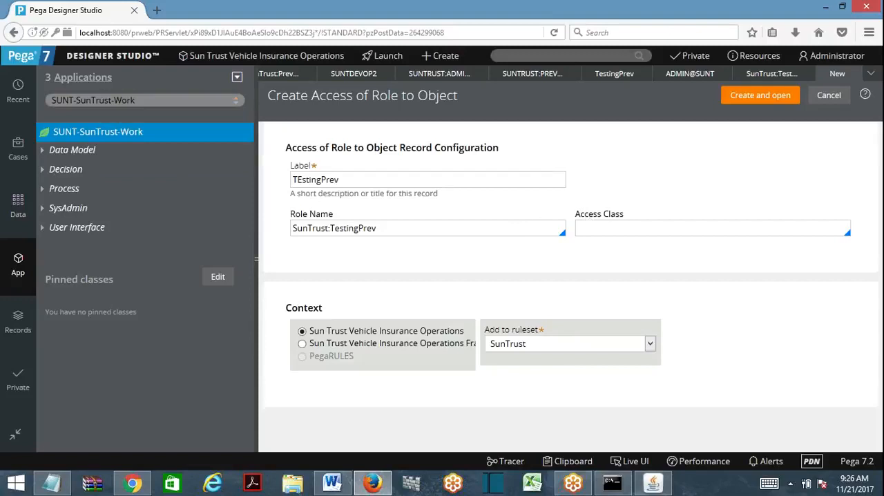
{"action": "key", "text": "ctrl+v"}
{"action": "left_click", "coordinate": [751, 100]}
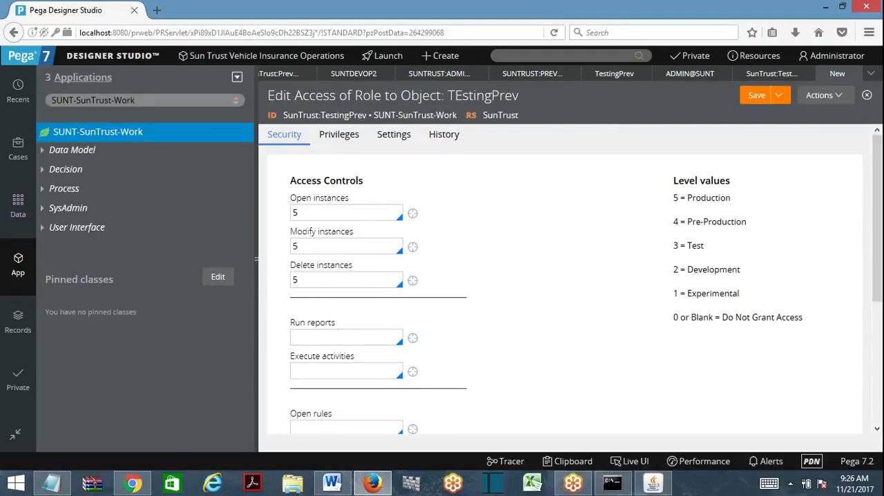
- Set the access controls to 5 for running reports, 0 for executing activities, and 5 for opening, modifying and deleting rules
{"action": "left_click", "coordinate": [382, 339]}
{"action": "type", "text": "5"}
{"action": "scroll", "coordinate": [373, 310], "scroll_direction": "down", "scroll_amount": 3}
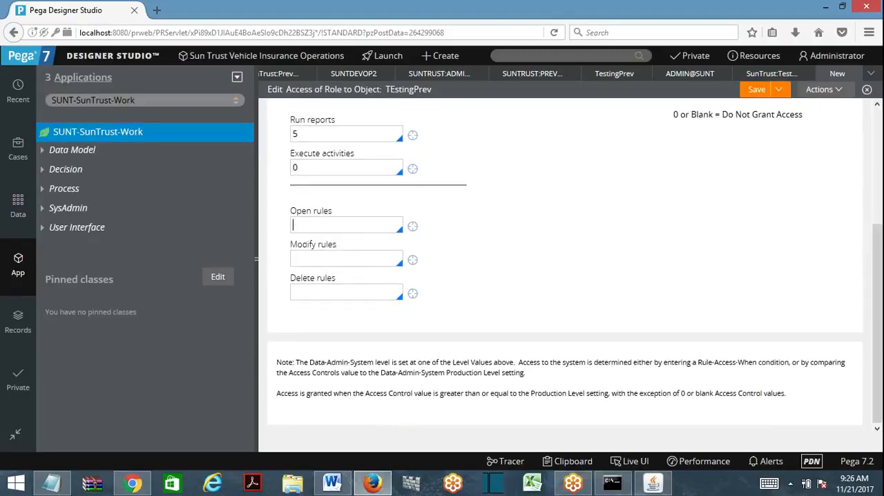
{"action": "type", "text": "5"}
{"action": "key", "text": "Tab"}
{"action": "type", "text": "5"}
{"action": "left_click", "coordinate": [757, 91]}
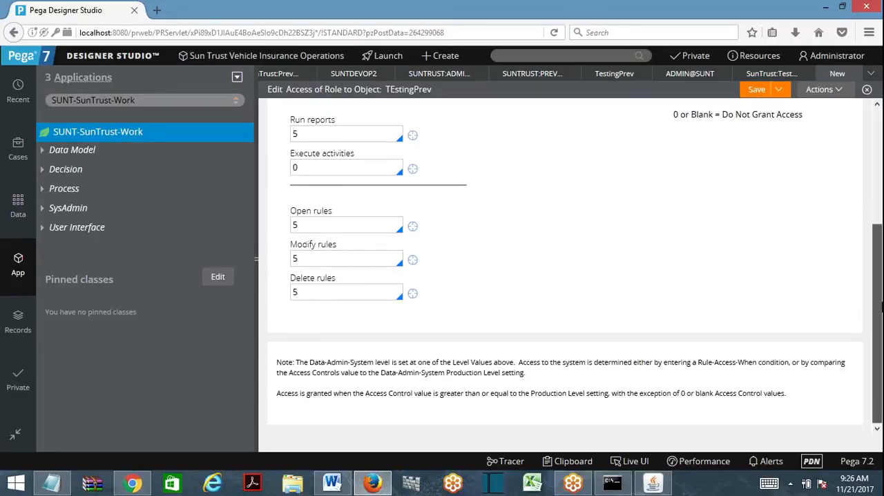
- Add the TestingPrev privilege to the record's privilege list
{"action": "left_click", "coordinate": [342, 138]}
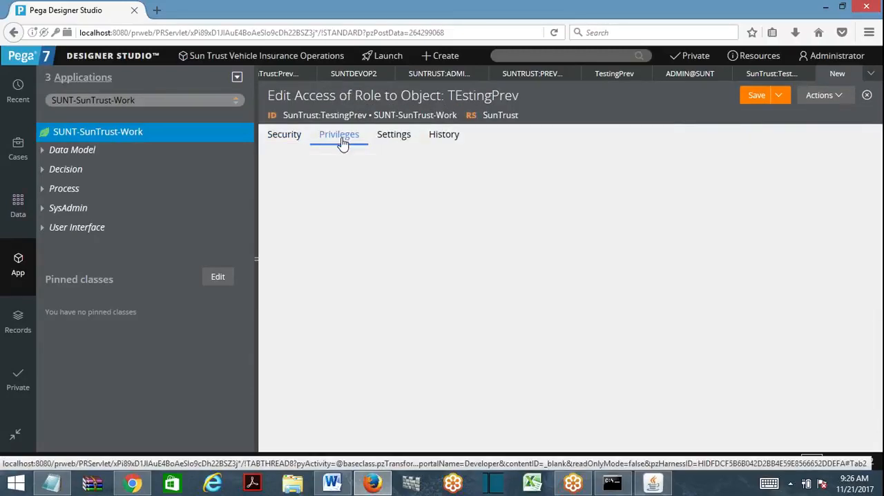
{"action": "left_click", "coordinate": [353, 200]}
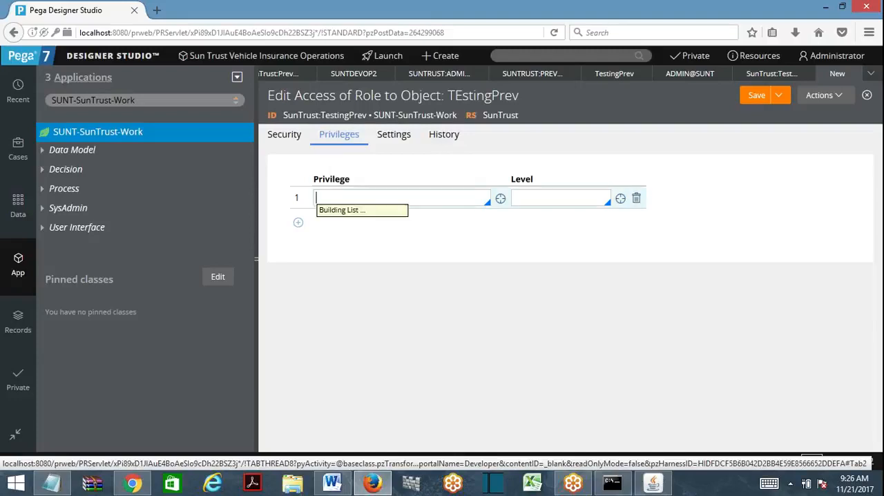
{"action": "left_click", "coordinate": [363, 227]}
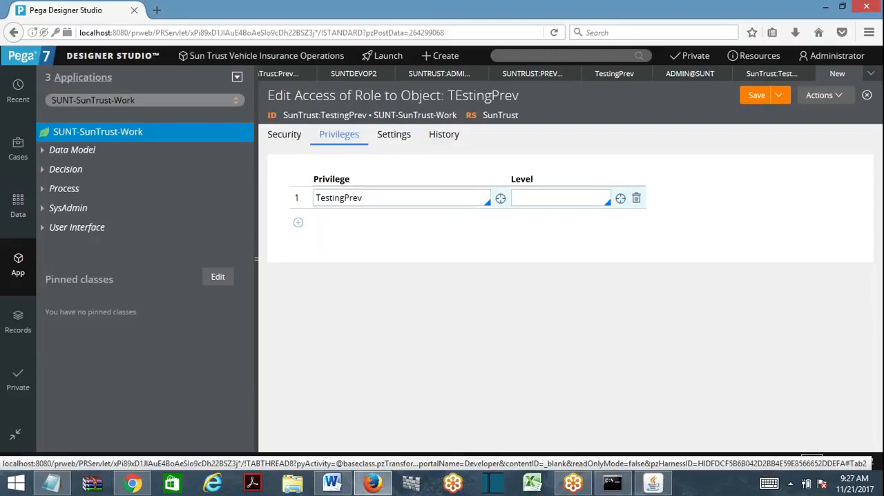
- Set the TestingPrev privilege's level to the pxAssignedToMyDivision Access When rule
{"action": "left_click", "coordinate": [559, 198]}
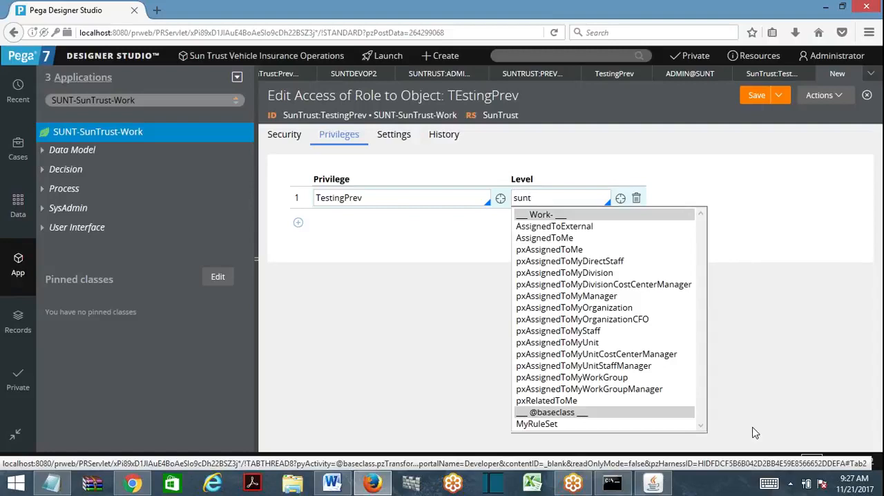
{"action": "key", "text": "Down"}
{"action": "key", "text": "Down"}
{"action": "key", "text": "Down"}
{"action": "key", "text": "Down"}
{"action": "key", "text": "Down"}
{"action": "key", "text": "Down"}
{"action": "key", "text": "Down"}
{"action": "key", "text": "Down"}
{"action": "key", "text": "Down"}
{"action": "key", "text": "Down"}
{"action": "key", "text": "Down"}
{"action": "key", "text": "Down"}
{"action": "key", "text": "Down"}
{"action": "key", "text": "Down"}
{"action": "key", "text": "Down"}
{"action": "key", "text": "Down"}
{"action": "key", "text": "Down"}
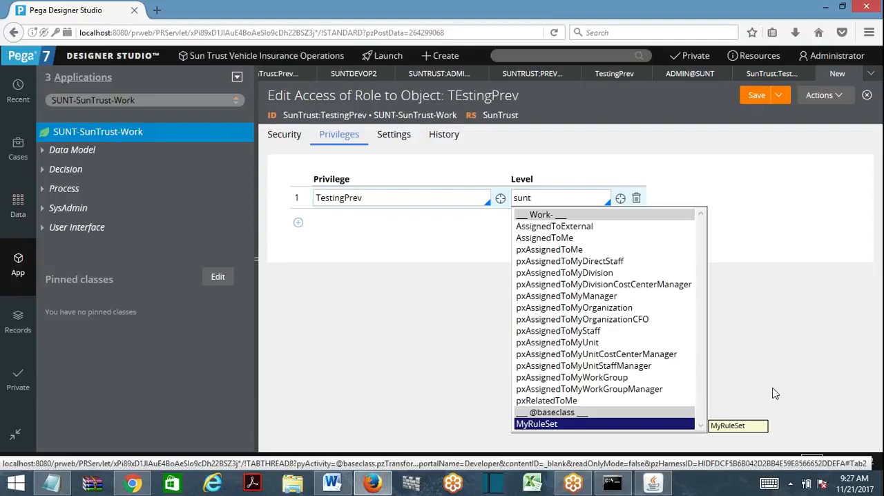
{"action": "left_click", "coordinate": [561, 274]}
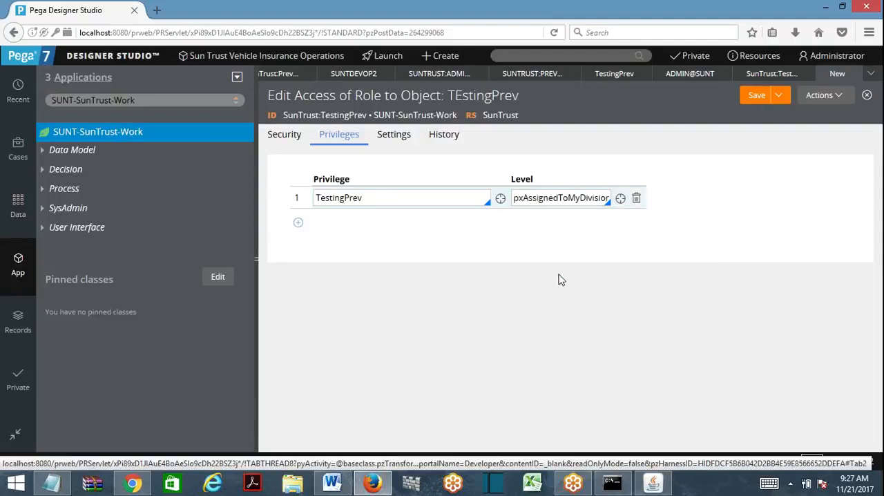
- Open the pxAssignedToMyDivision Access When rule, examine its conditions, and close it
{"action": "left_click", "coordinate": [620, 199]}
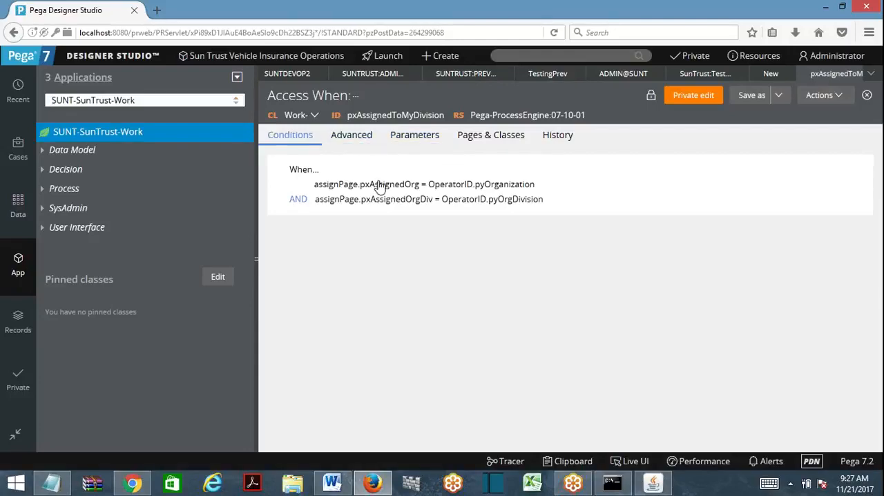
{"action": "left_click", "coordinate": [846, 77]}
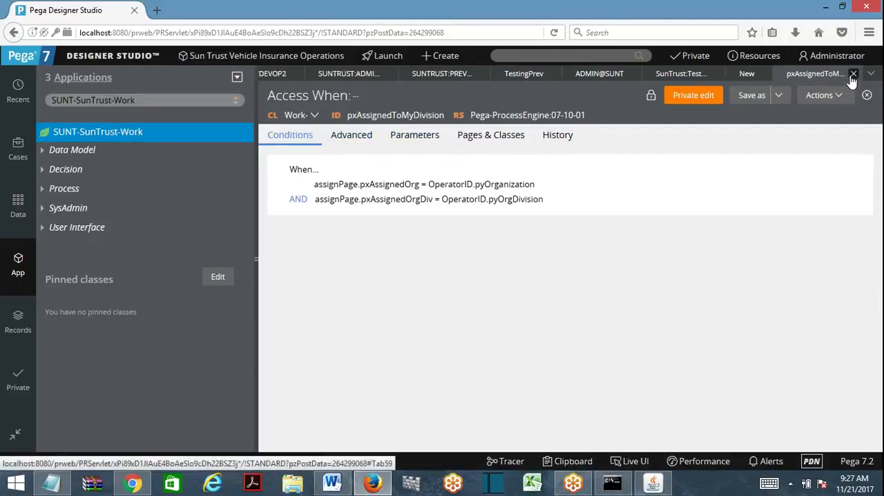
{"action": "left_click", "coordinate": [853, 75]}
- Clear the pxAssignedToMyDivision level from the TestingPrev privilege row
{"action": "left_click", "coordinate": [562, 199]}
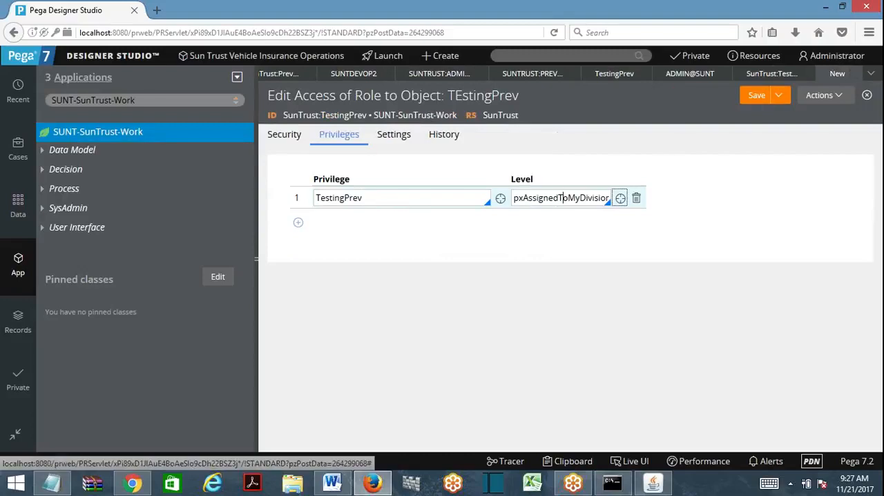
{"action": "key", "text": "ctrl+a"}
{"action": "key", "text": "BackSpace"}
- Fill in the record's description with asd and its usage with asdasda, and save the Access of Role to Object record
{"action": "left_click", "coordinate": [747, 96]}
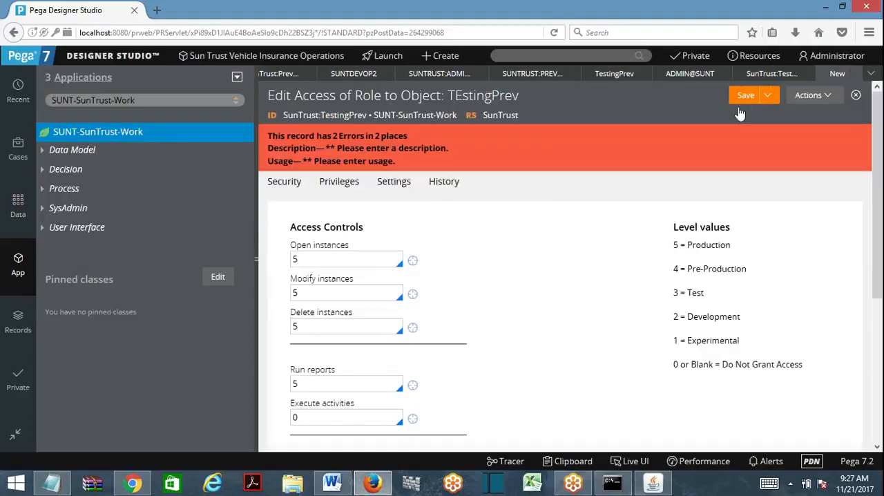
{"action": "type", "text": "asd"}
{"action": "left_click", "coordinate": [375, 378]}
{"action": "type", "text": "asdasda"}
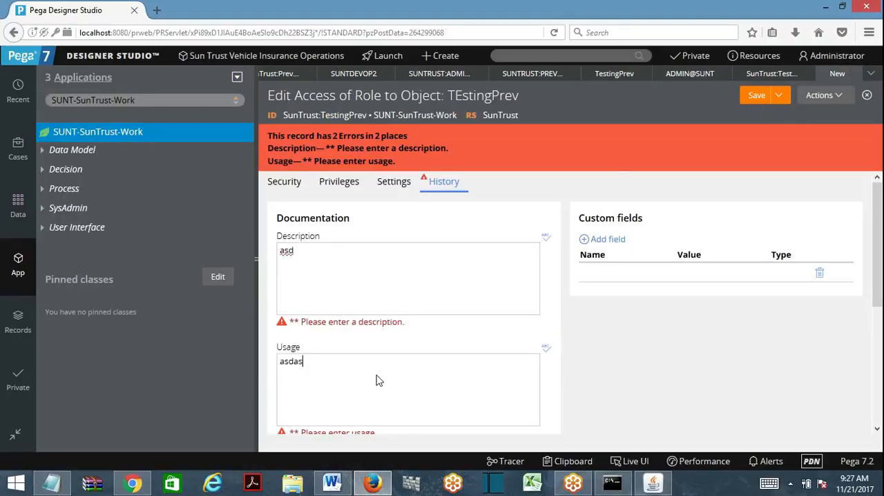
{"action": "left_click", "coordinate": [756, 94]}
- Return to the TestingPrev privilege and refresh it to check its list of access roles
{"action": "left_click", "coordinate": [611, 76]}
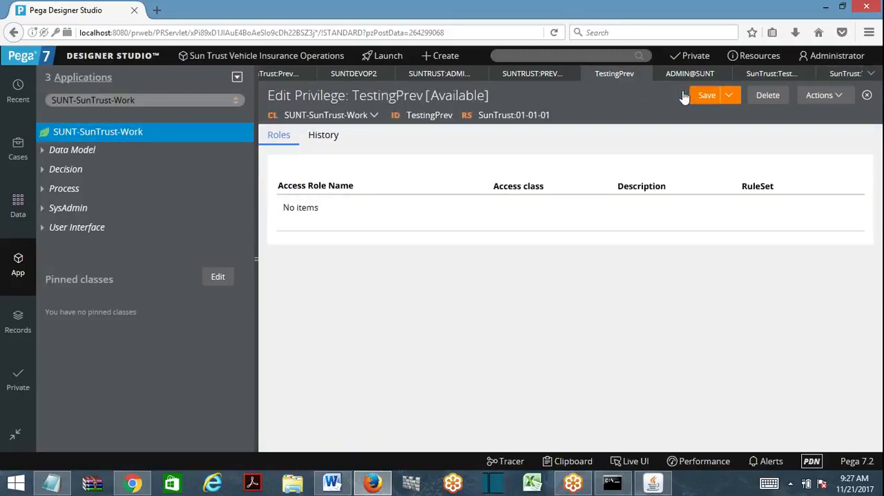
{"action": "left_click", "coordinate": [839, 106]}
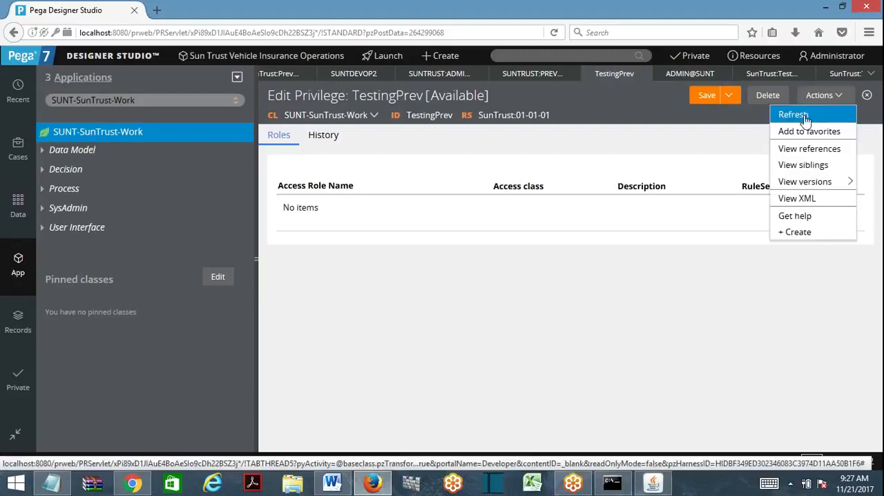
{"action": "left_click", "coordinate": [802, 117]}
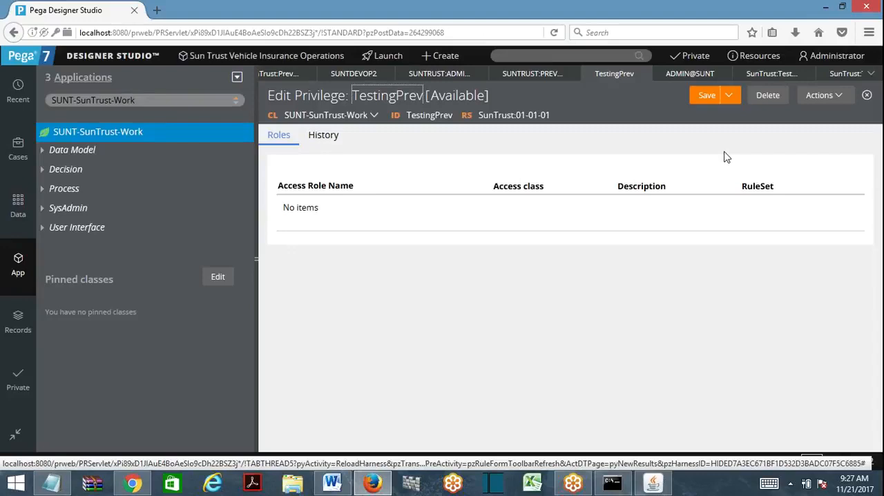
- Log off and log back in to Designer Studio with the SUNT administrator's user name and password
{"action": "left_click_drag", "start_coordinate": [302, 207], "coordinate": [334, 275]}
{"action": "left_click", "coordinate": [856, 58]}
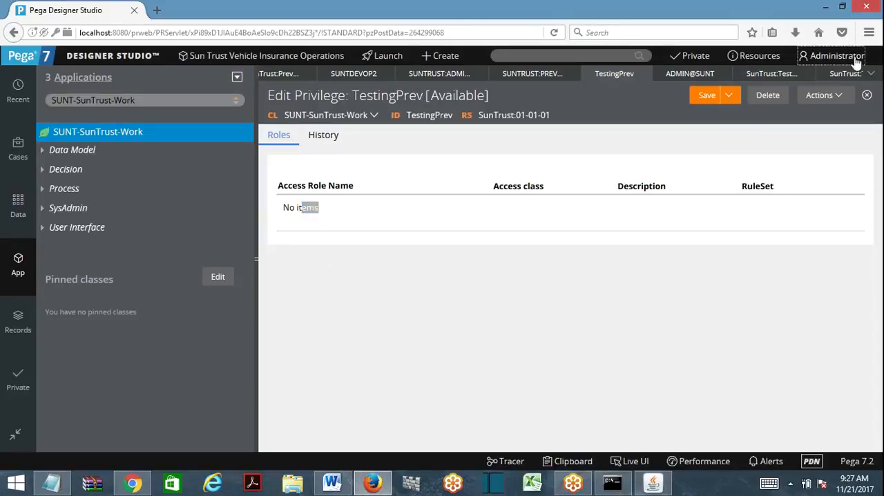
{"action": "left_click", "coordinate": [820, 157]}
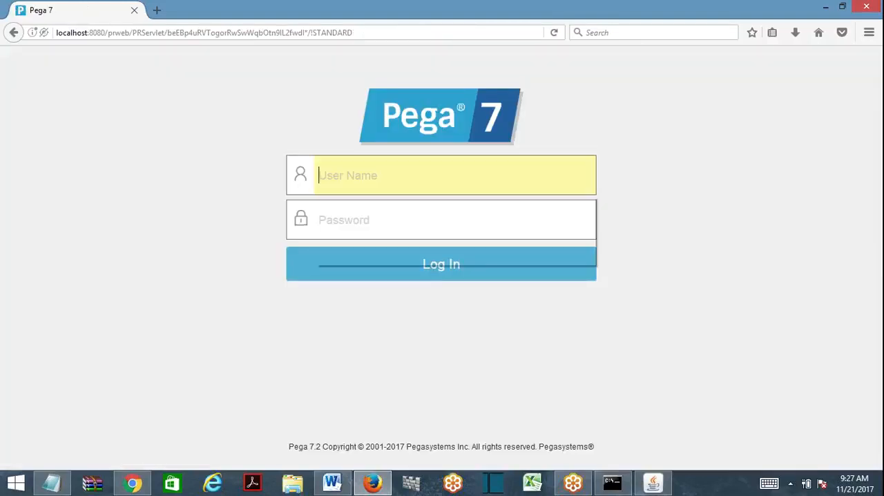
{"action": "type", "text": "adin"}
{"action": "key", "text": "BackSpace"}
{"action": "key", "text": "BackSpace"}
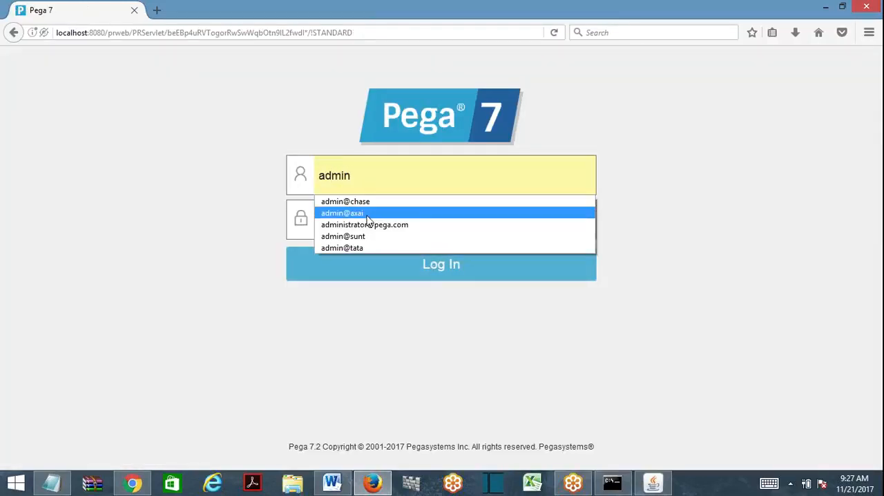
{"action": "left_click", "coordinate": [373, 236]}
{"action": "key", "text": "Tab"}
{"action": "type", "text": "••"}
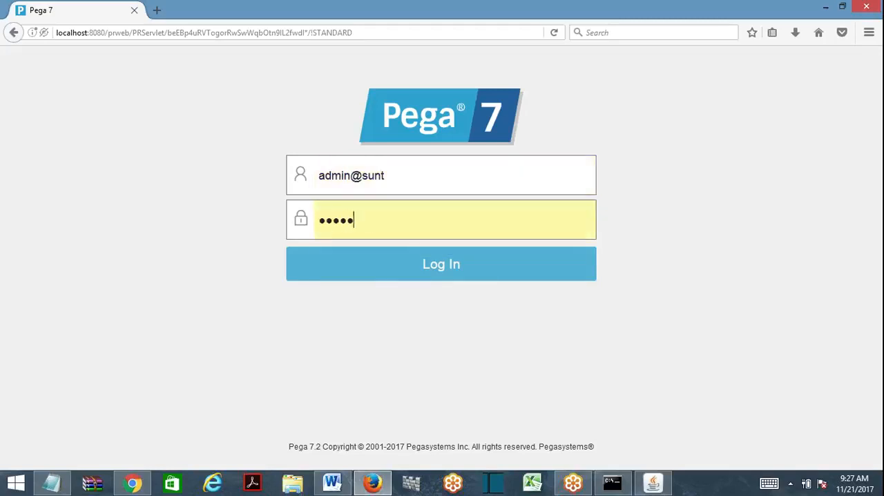
{"action": "type", "text": "•••"}
{"action": "key", "text": "Return"}
- Reopen the TestingPrev privilege from the recent items, refresh its list of access roles, and save it
{"action": "left_click", "coordinate": [274, 58]}
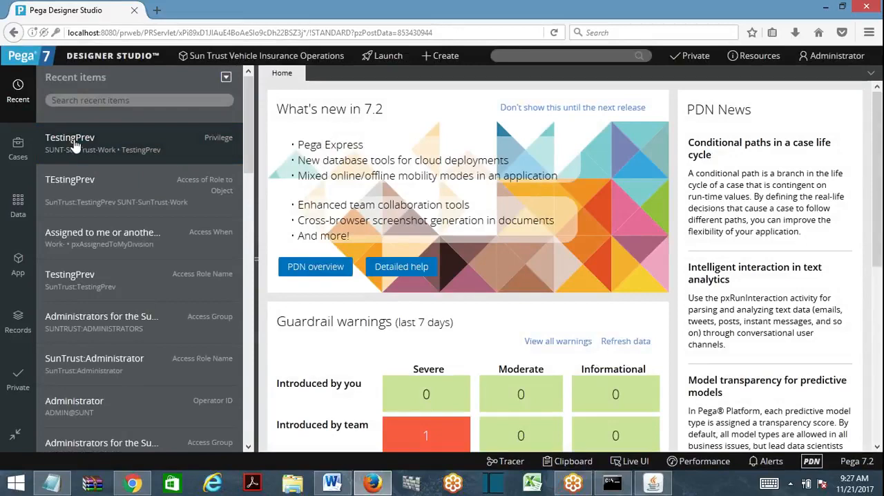
{"action": "left_click", "coordinate": [73, 143]}
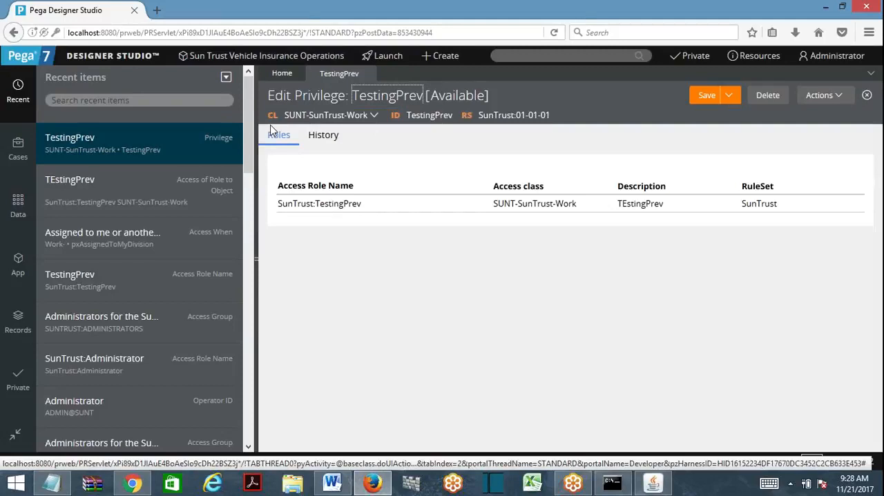
{"action": "left_click", "coordinate": [822, 95]}
{"action": "left_click", "coordinate": [792, 116]}
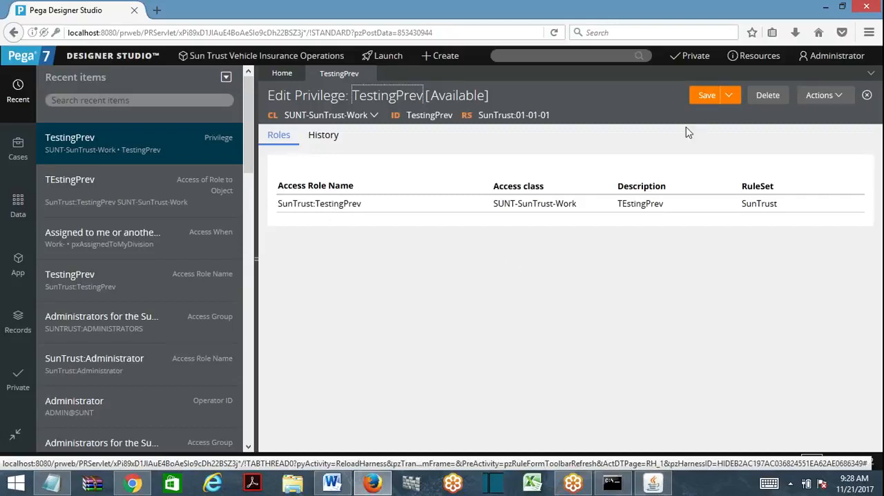
{"action": "left_click", "coordinate": [706, 96]}
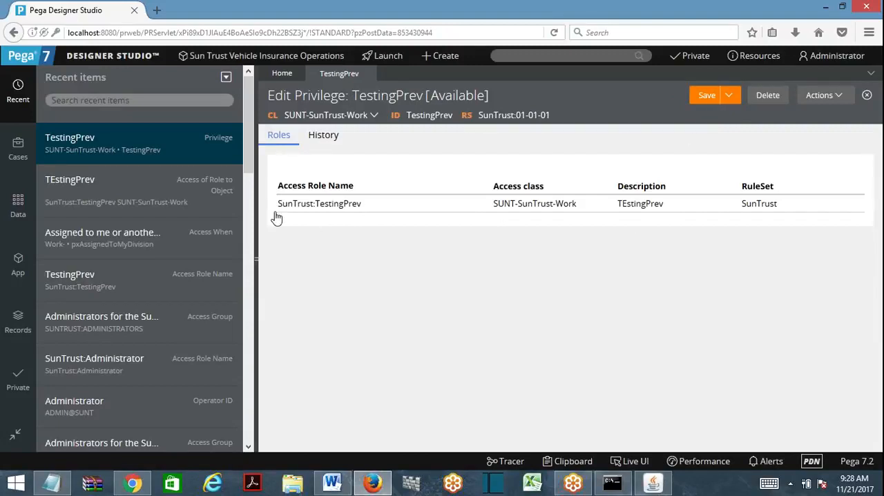
- Open the privilege's SunTrust:TestingPrev role record, check its Execute activities level, and return to the TestingPrev privilege
{"action": "left_click", "coordinate": [337, 205]}
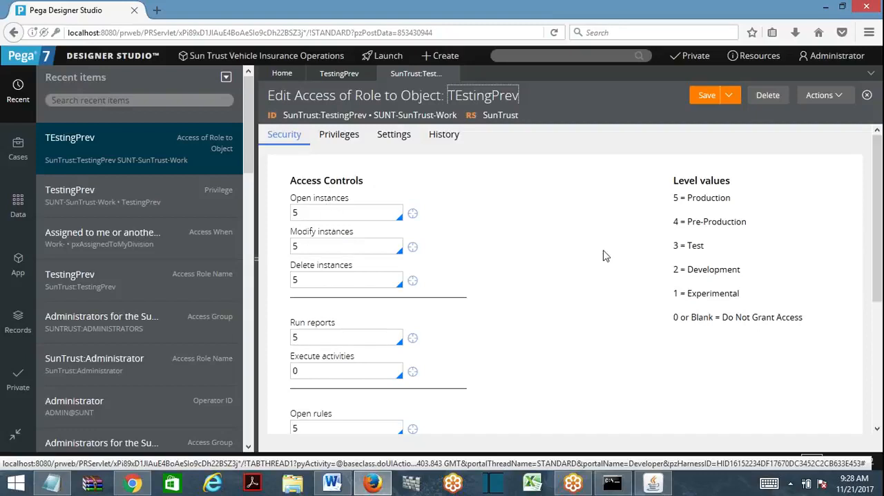
{"action": "scroll", "coordinate": [818, 363], "scroll_direction": "down", "scroll_amount": 3}
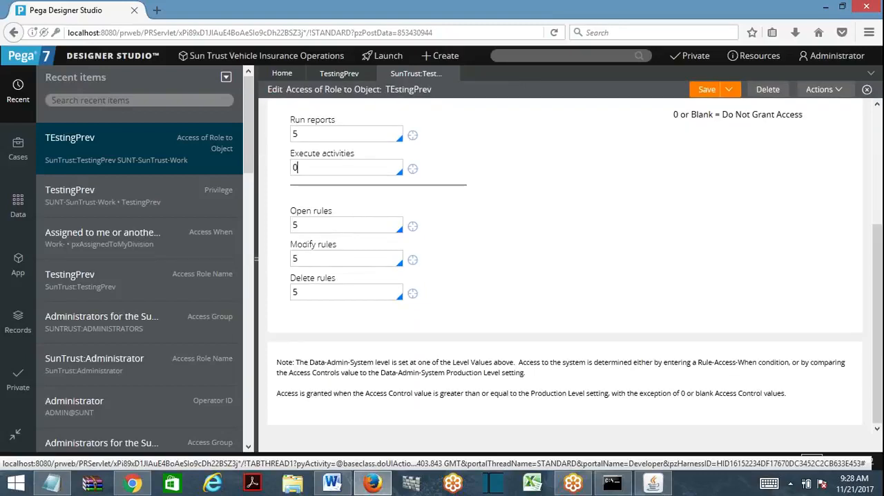
{"action": "double_click", "coordinate": [295, 167]}
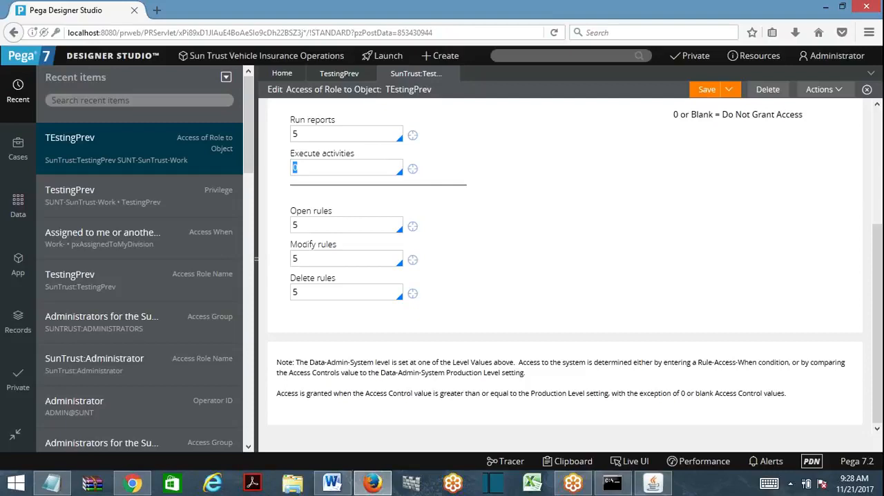
{"action": "left_click", "coordinate": [348, 76]}
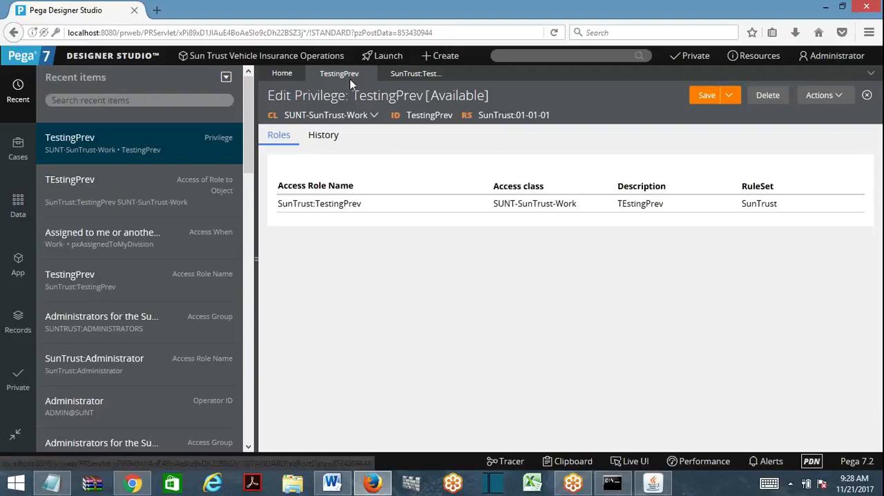
- Open the Testing activity from the technical rules of SUNT-SunTrust-Work
{"action": "scroll", "coordinate": [181, 326], "scroll_direction": "down", "scroll_amount": 5}
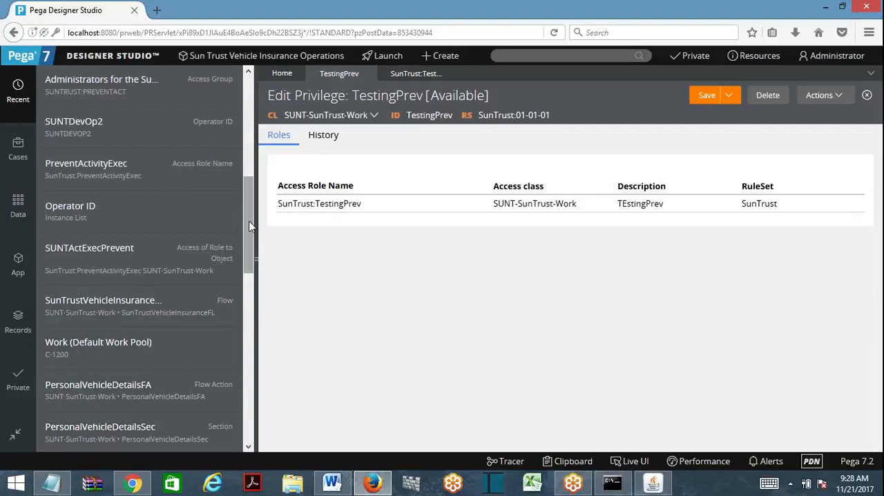
{"action": "left_click_drag", "start_coordinate": [252, 226], "coordinate": [246, 369]}
{"action": "left_click", "coordinate": [18, 263]}
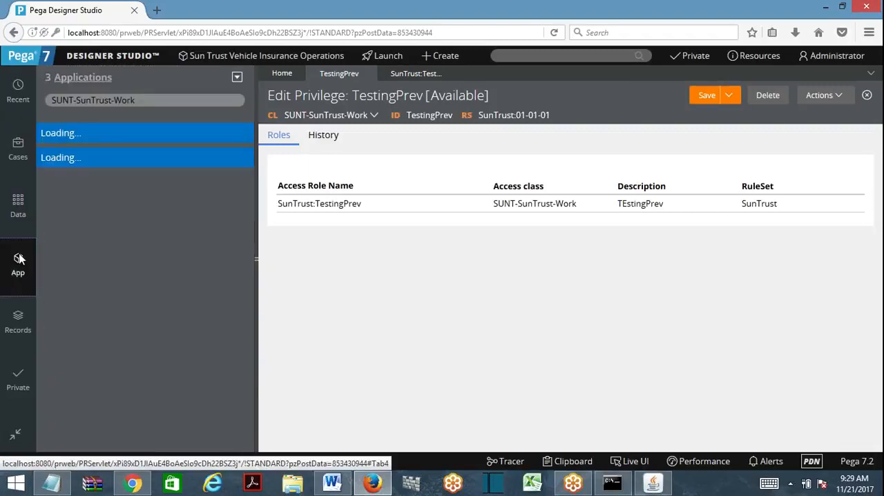
{"action": "left_click", "coordinate": [42, 249]}
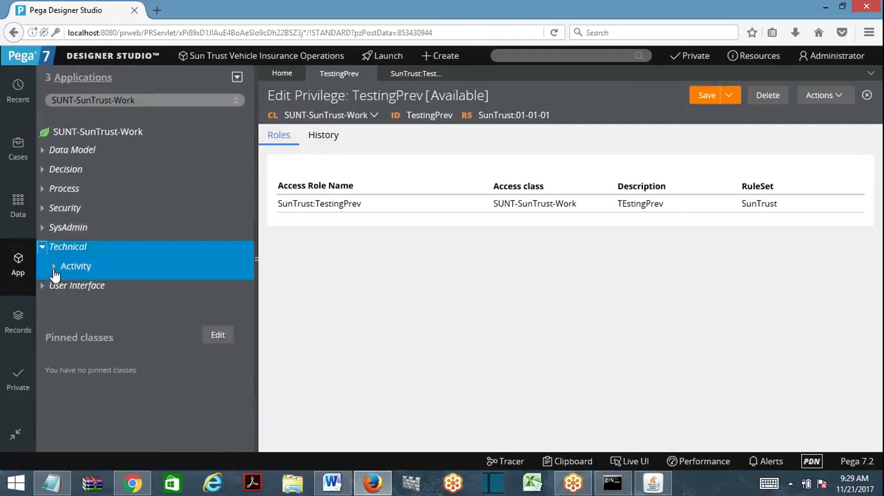
{"action": "left_click", "coordinate": [54, 267]}
{"action": "left_click", "coordinate": [101, 288]}
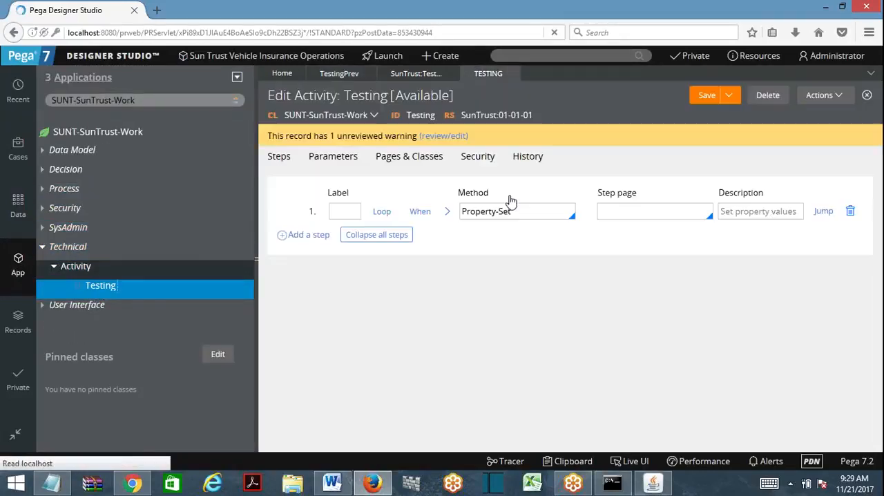
- Run the Testing activity before assigning a privilege, check its status, and return to the activity rule
{"action": "left_click", "coordinate": [821, 96]}
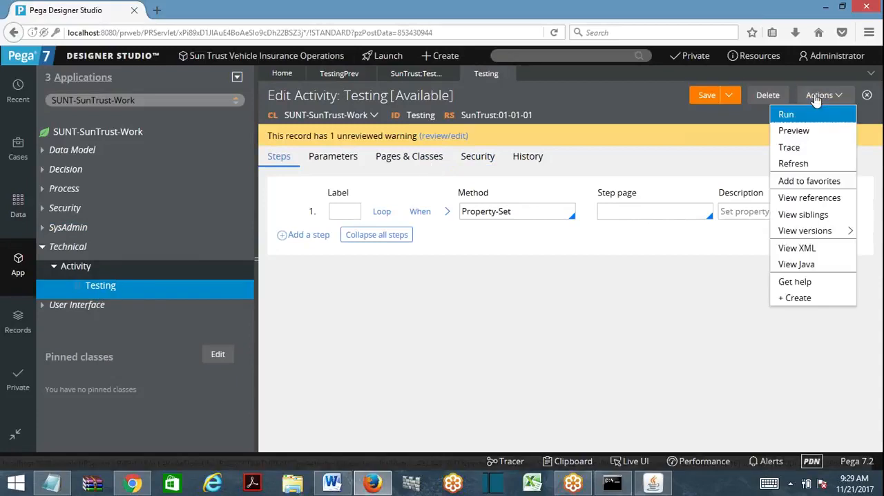
{"action": "left_click", "coordinate": [786, 114]}
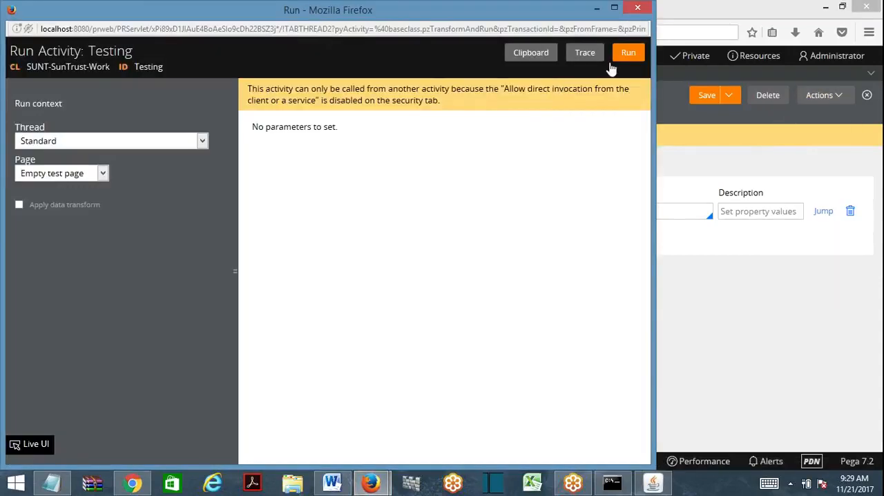
{"action": "left_click", "coordinate": [627, 55]}
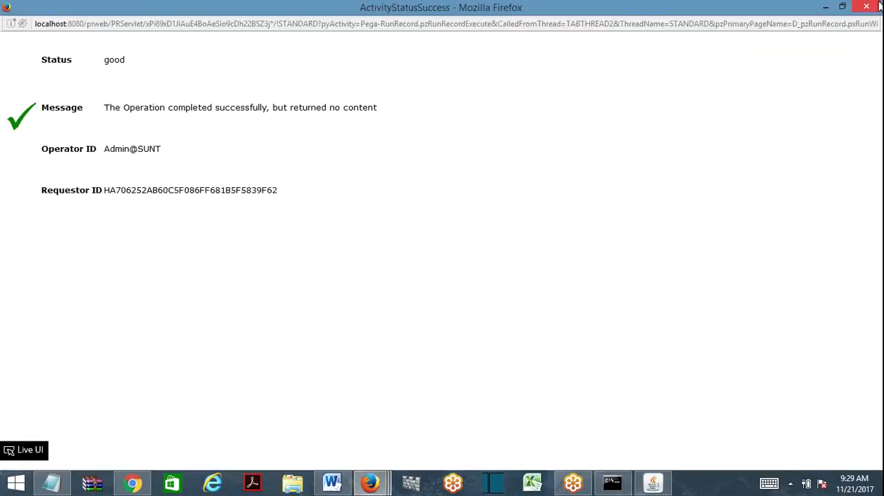
{"action": "left_click", "coordinate": [870, 7]}
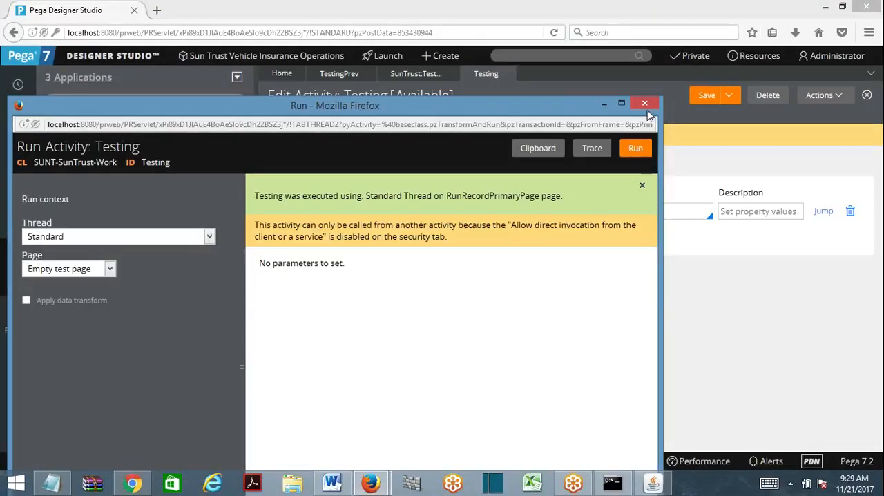
{"action": "left_click", "coordinate": [695, 194]}
- Set the Testing activity's security privilege name to TestingPrev for class SUNT-SunTrust-Work and save the activity
{"action": "left_click", "coordinate": [477, 156]}
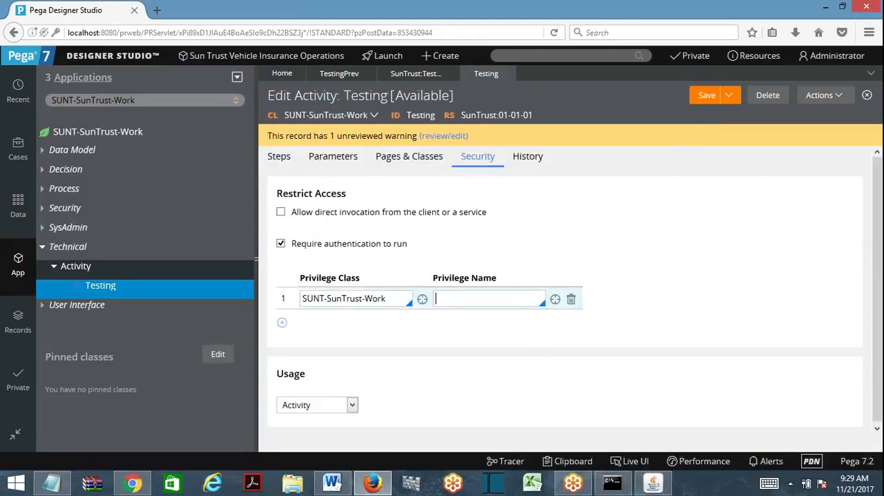
{"action": "key", "text": "Down"}
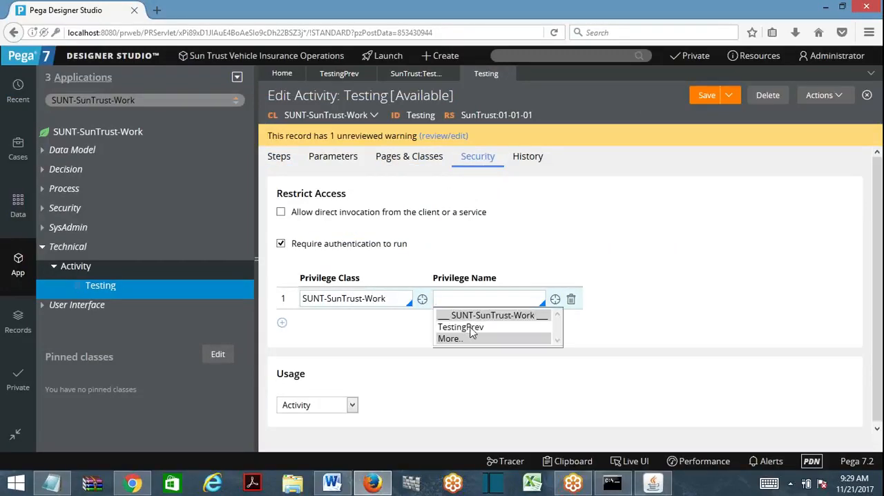
{"action": "left_click", "coordinate": [470, 329]}
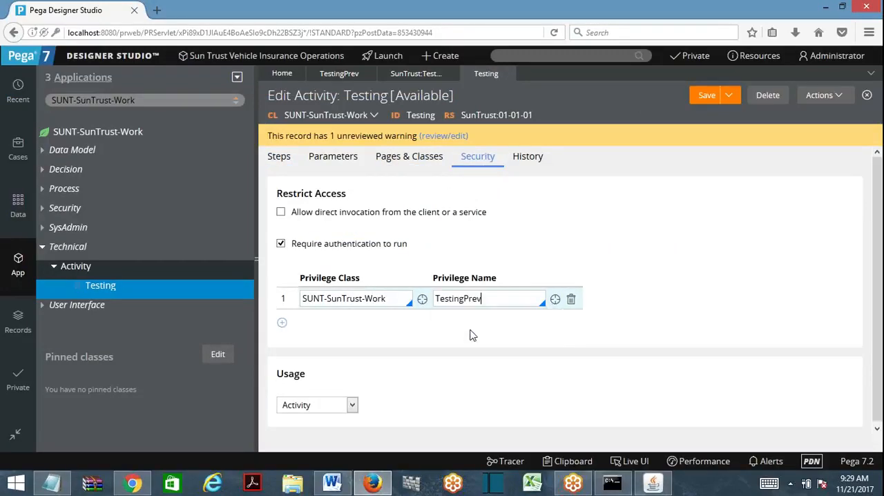
{"action": "left_click", "coordinate": [706, 97]}
- Run the Testing activity with the TestingPrev privilege assigned, check its status, and close the result window
{"action": "left_click", "coordinate": [820, 95]}
{"action": "left_click", "coordinate": [791, 113]}
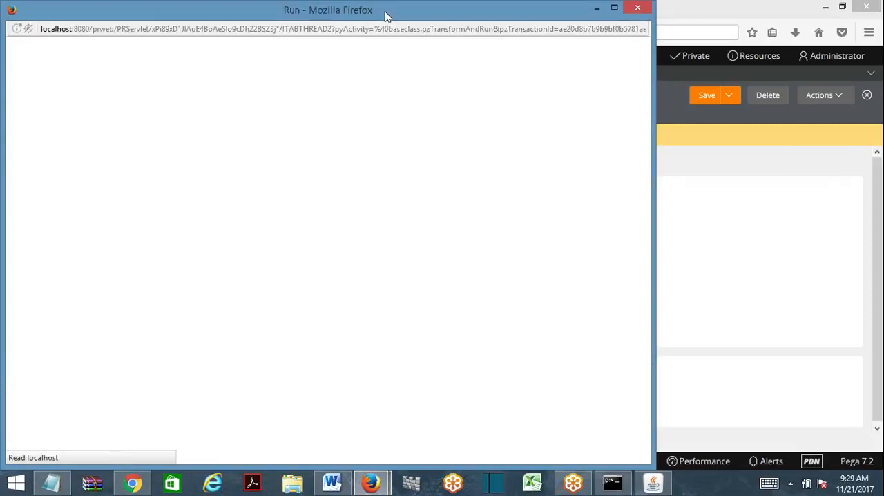
{"action": "left_click", "coordinate": [624, 53]}
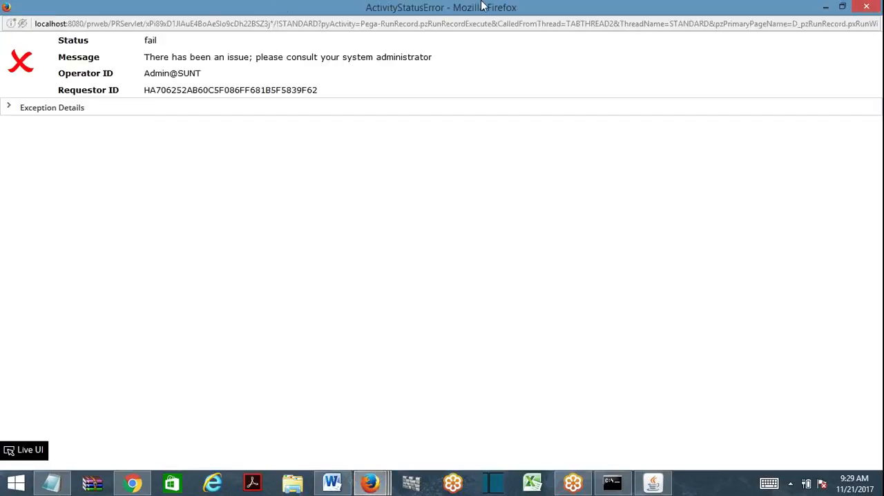
{"action": "left_click", "coordinate": [865, 6]}
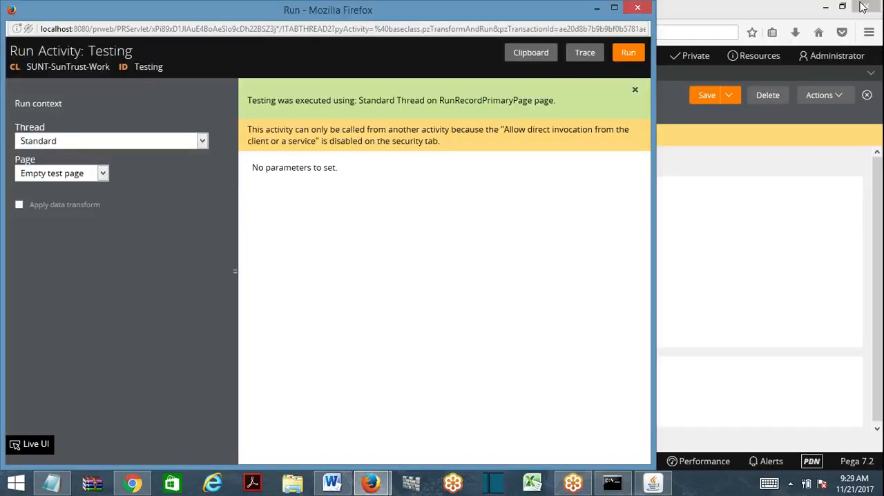
- Trace another run of the Testing activity, examine the traced events, and close the tracer
{"action": "left_click", "coordinate": [584, 55]}
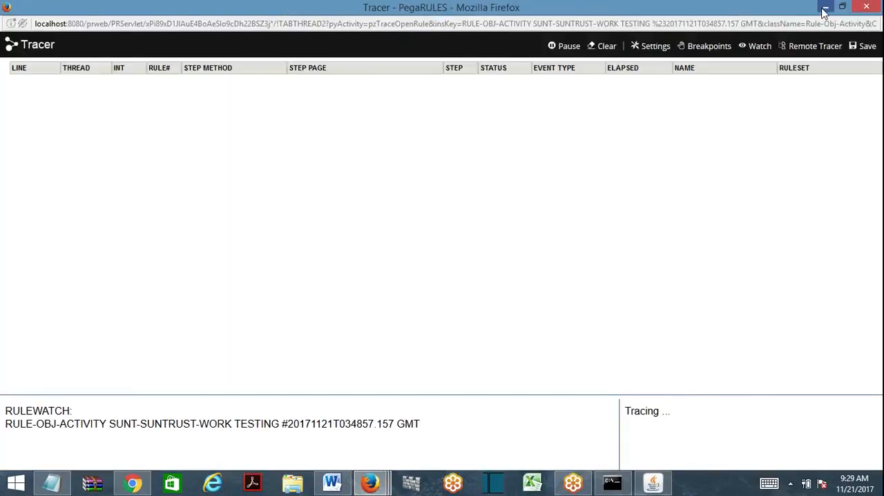
{"action": "left_click", "coordinate": [865, 6]}
{"action": "left_click", "coordinate": [628, 52]}
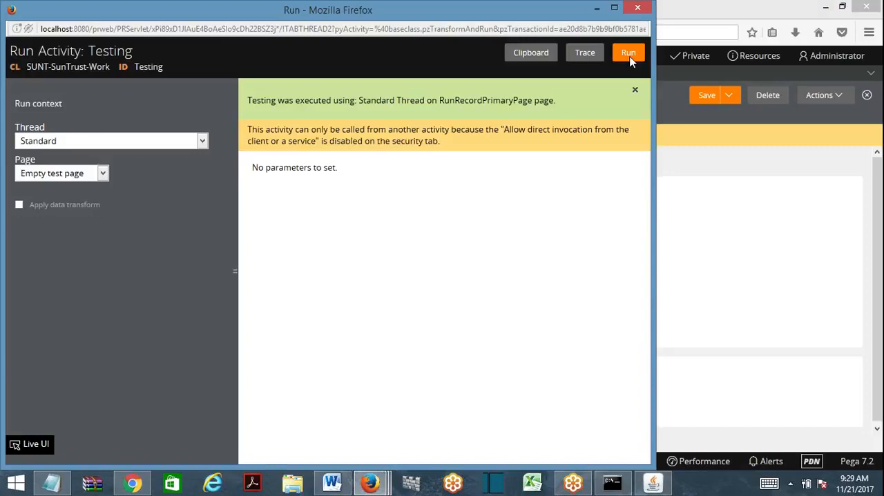
{"action": "mouse_move", "coordinate": [370, 482]}
{"action": "left_click", "coordinate": [448, 453]}
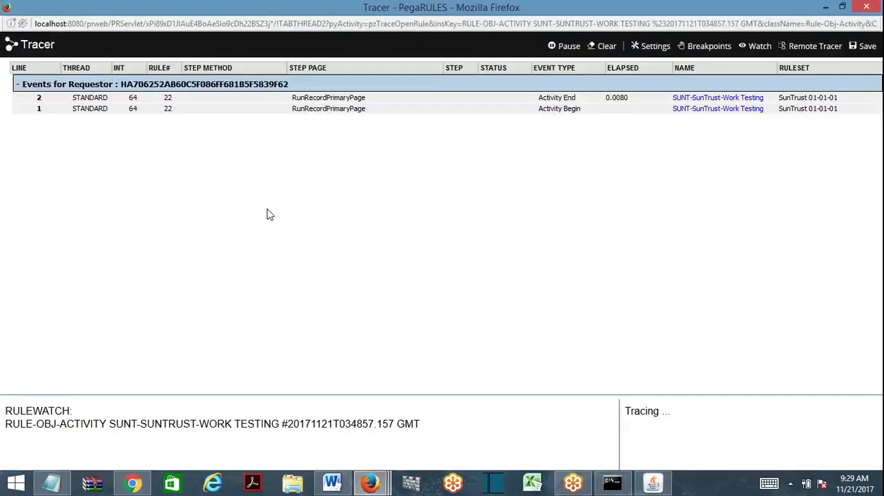
{"action": "left_click", "coordinate": [864, 10]}
{"action": "left_click", "coordinate": [867, 7]}
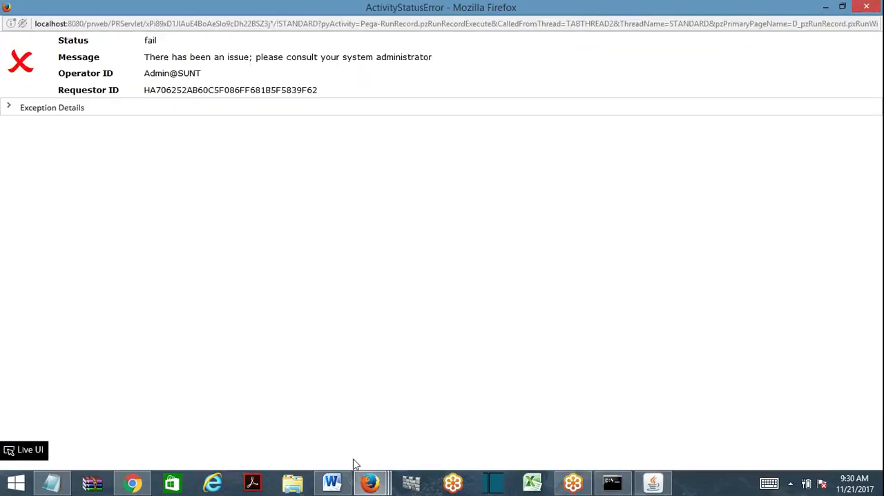
- Return to the main Designer Studio window and open the system operations logs
{"action": "mouse_move", "coordinate": [368, 482]}
{"action": "left_click", "coordinate": [259, 425]}
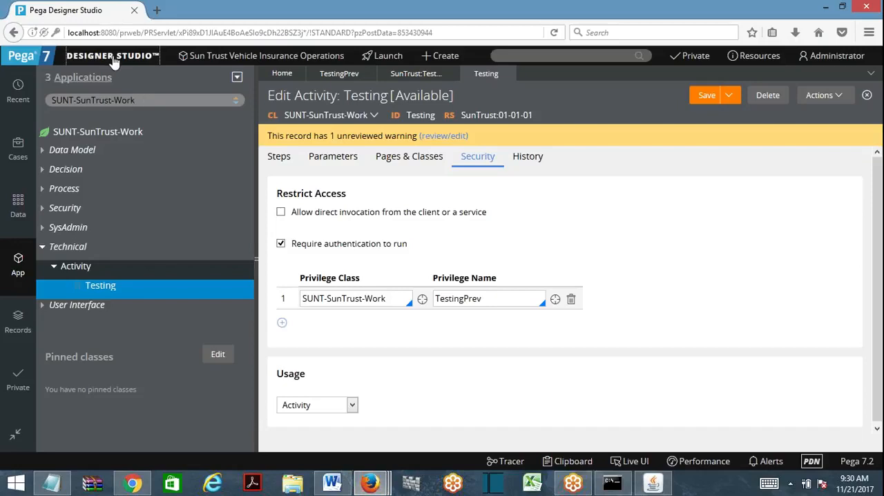
{"action": "mouse_move", "coordinate": [114, 61]}
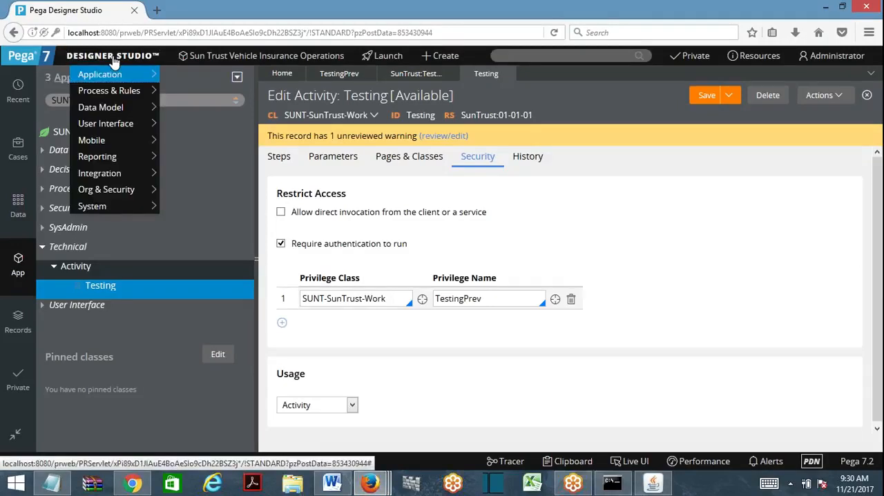
{"action": "mouse_move", "coordinate": [109, 192]}
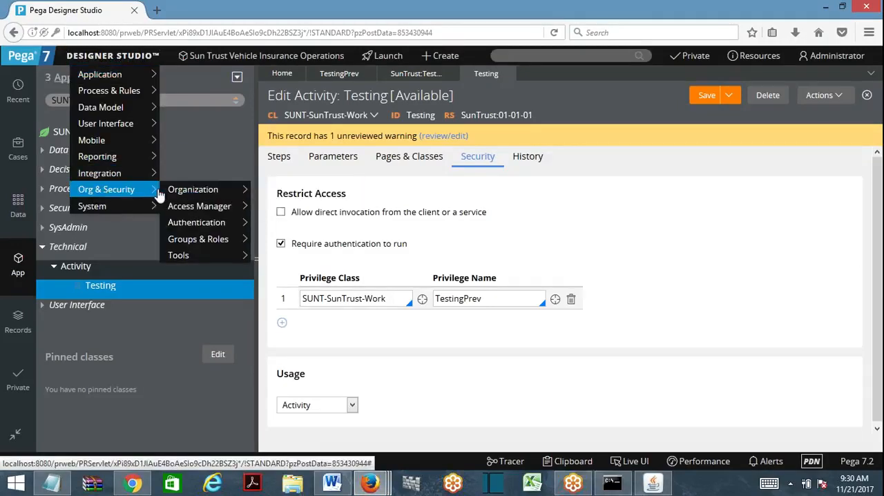
{"action": "mouse_move", "coordinate": [138, 204]}
{"action": "mouse_move", "coordinate": [190, 290]}
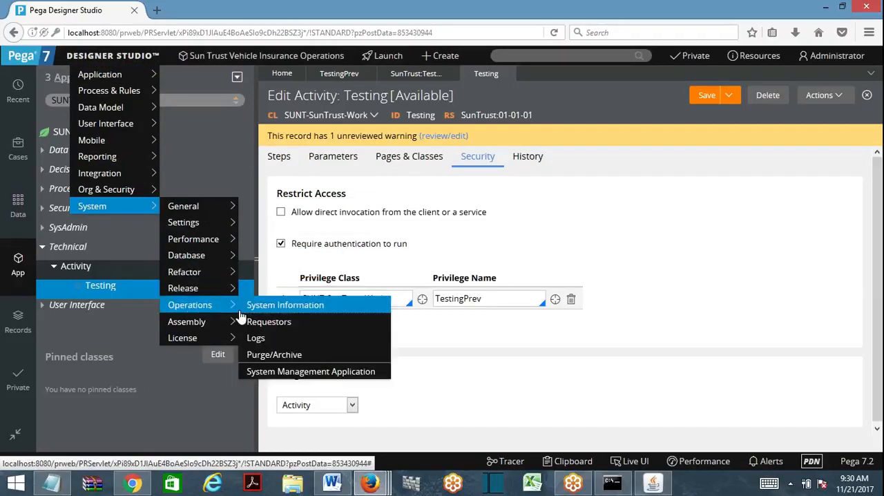
{"action": "left_click", "coordinate": [256, 344]}
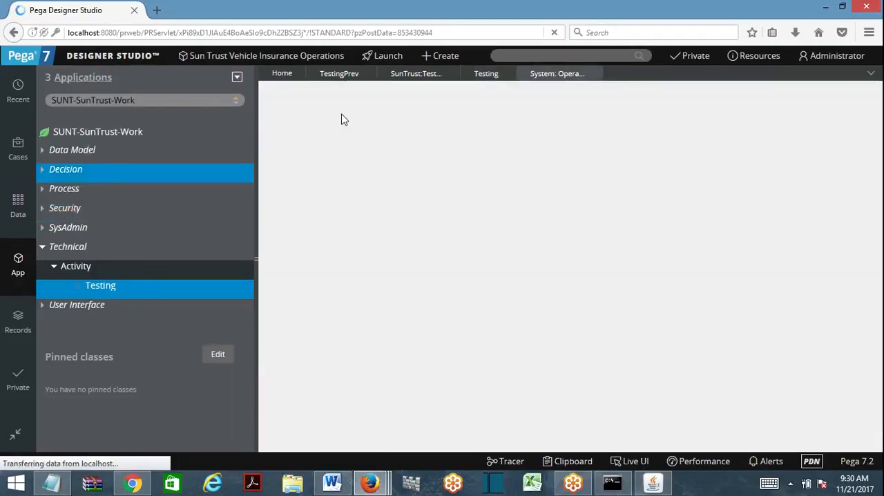
- View the current PEGA log file, examine the insufficient-privilege error entries for the Testing activity, and close the log windows
{"action": "left_click", "coordinate": [281, 201]}
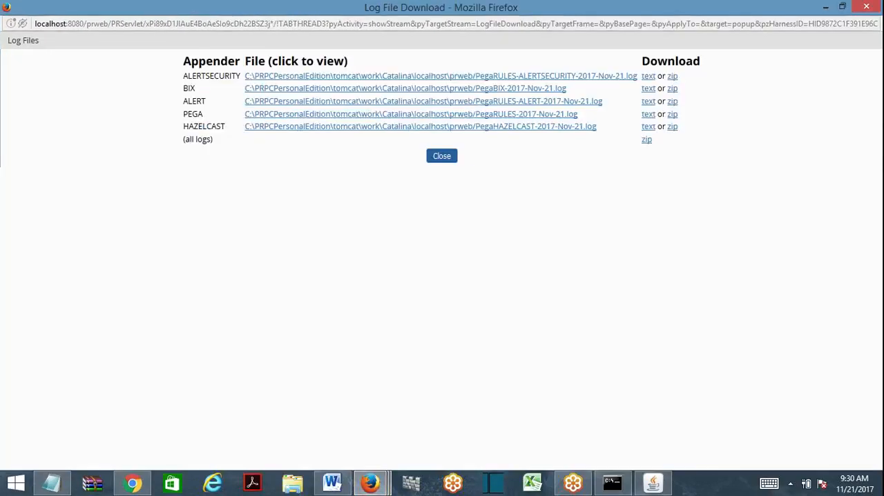
{"action": "left_click", "coordinate": [299, 114]}
{"action": "left_click_drag", "start_coordinate": [119, 465], "coordinate": [572, 446]}
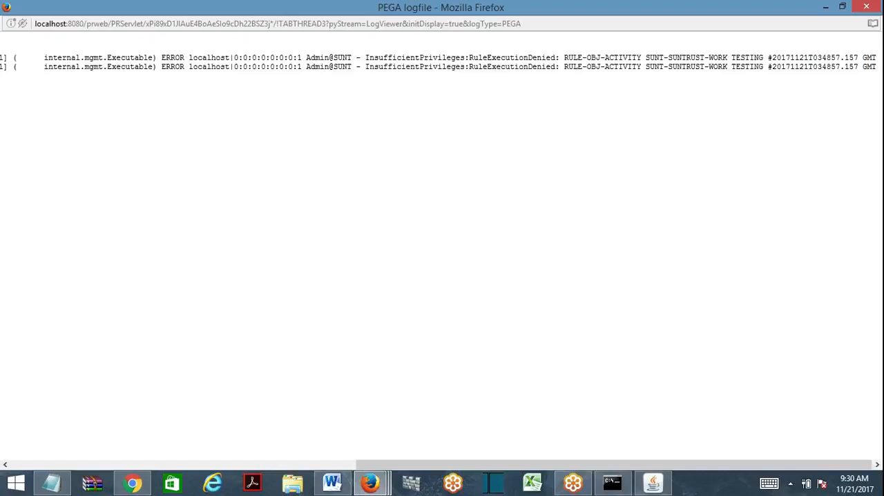
{"action": "left_click_drag", "start_coordinate": [366, 67], "coordinate": [465, 67]}
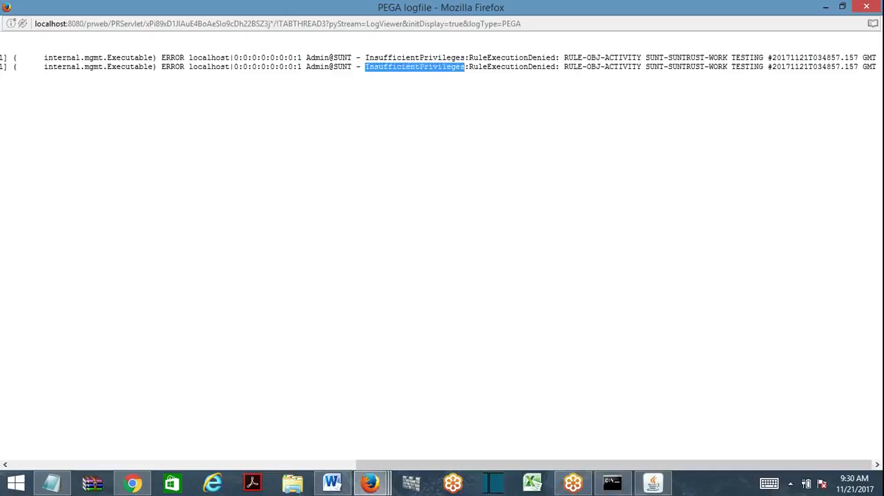
{"action": "double_click", "coordinate": [511, 67]}
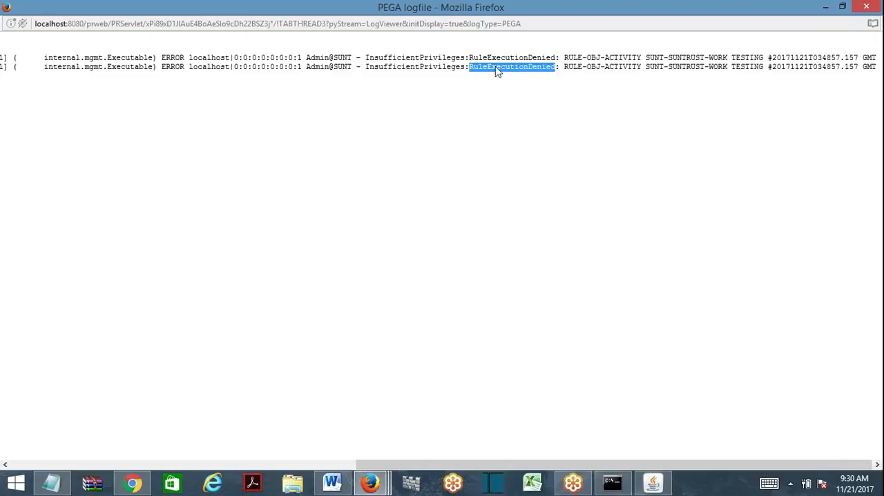
{"action": "left_click", "coordinate": [856, 9]}
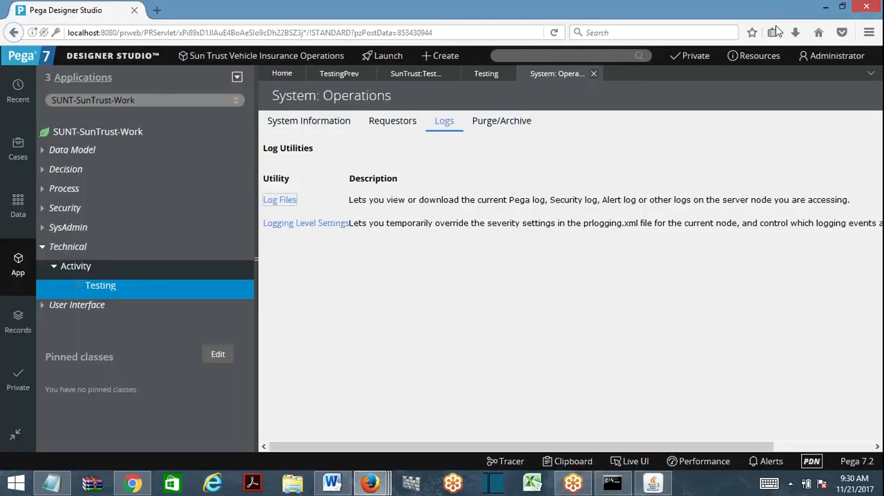
- Review the TestingPrev access role's access controls and the Testing activity's security settings
{"action": "left_click", "coordinate": [423, 76]}
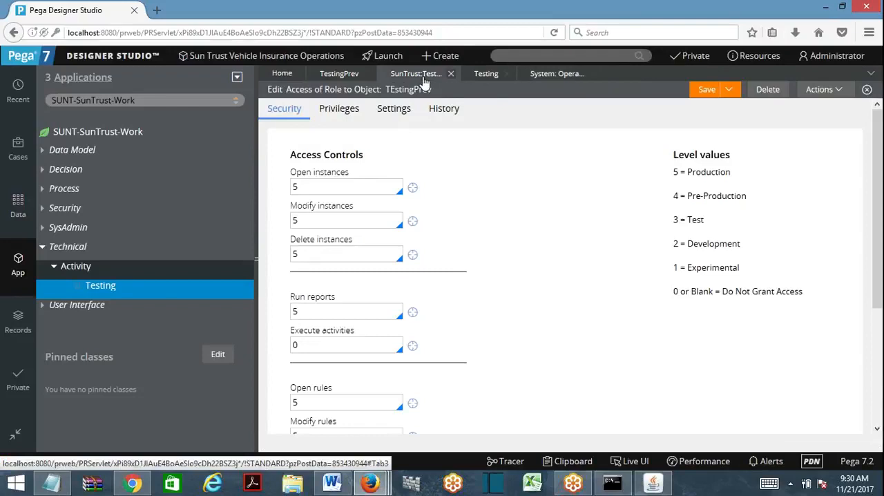
{"action": "left_click", "coordinate": [485, 75]}
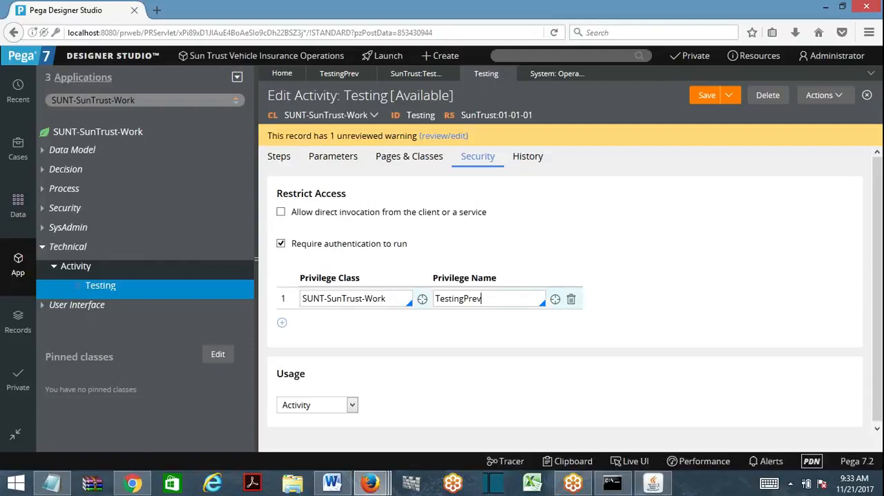
- Create and open a new activity labelled test2, applied to SUNT-SunTrust-Work in ruleset SunTrust 01-01-01
{"action": "left_click", "coordinate": [83, 281]}
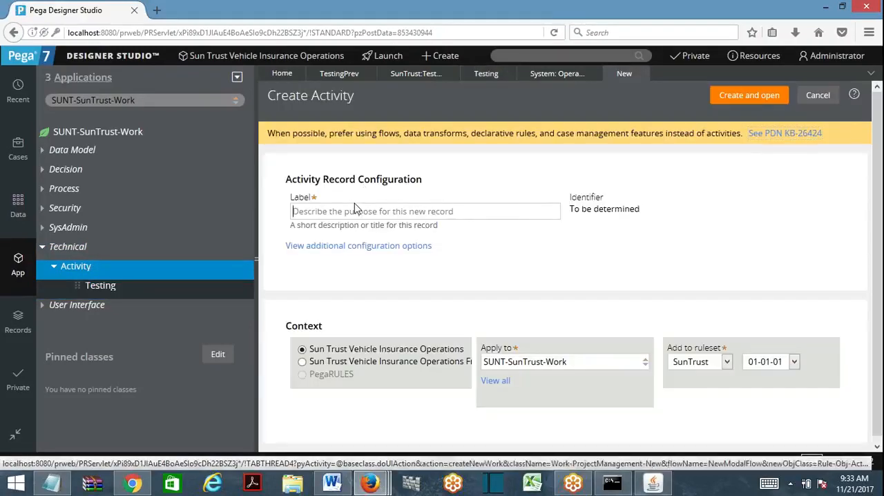
{"action": "type", "text": "test2"}
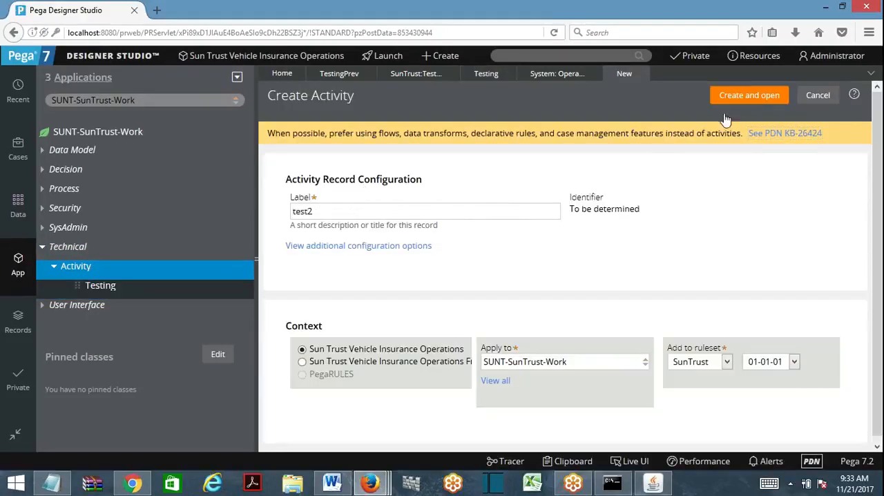
{"action": "left_click", "coordinate": [749, 93]}
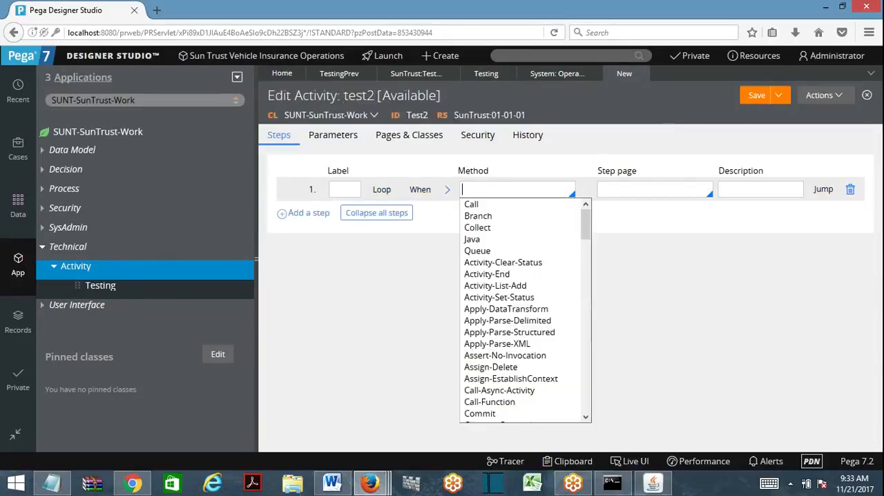
- Set the method of the test2 activity's first step to Property-Set
{"action": "type", "text": "prop"}
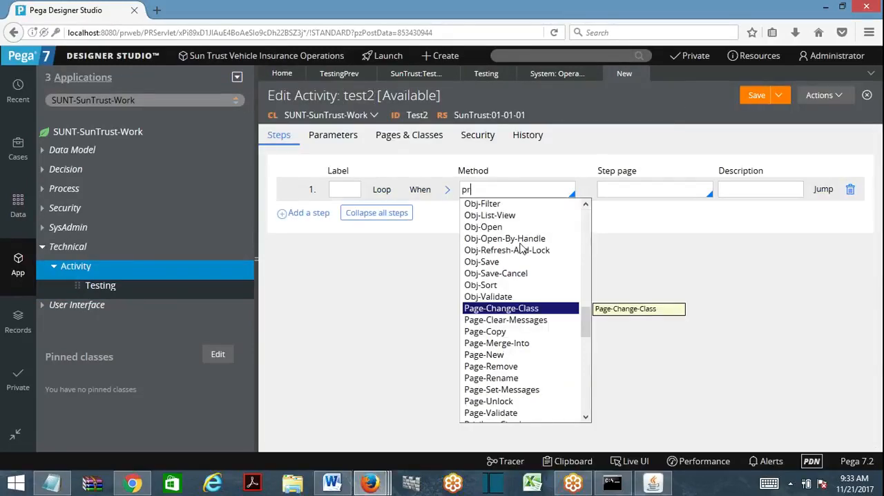
{"action": "key", "text": "Down"}
{"action": "key", "text": "Down"}
{"action": "key", "text": "Down"}
{"action": "key", "text": "Down"}
{"action": "key", "text": "Down"}
{"action": "key", "text": "Down"}
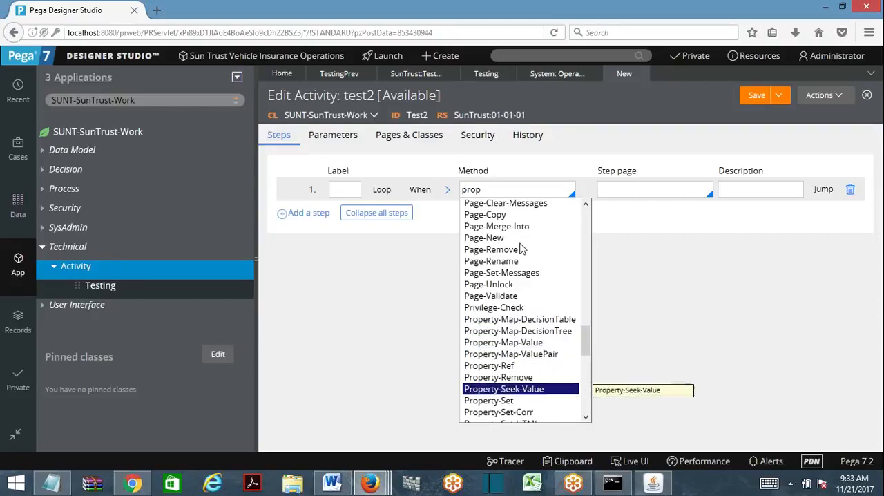
{"action": "key", "text": "Down"}
{"action": "key", "text": "Return"}
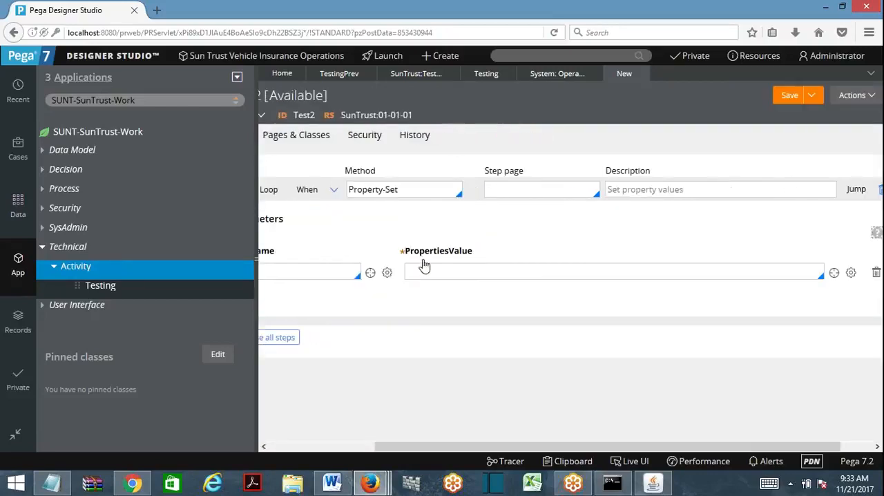
- Make the Property-Set step assign Male to the .Gender property and save the test2 activity
{"action": "left_click", "coordinate": [298, 446]}
{"action": "type", "text": ".Gender"}
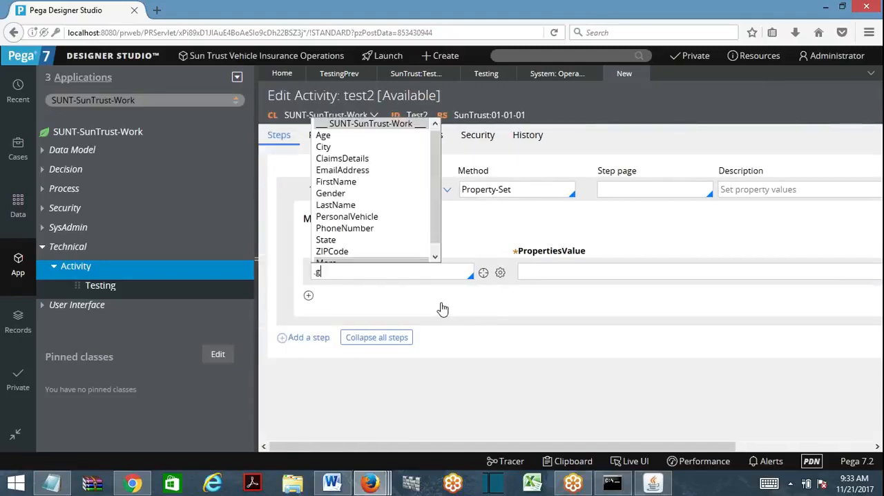
{"action": "key", "text": "Down"}
{"action": "key", "text": "Return"}
{"action": "type", "text": "Male"}
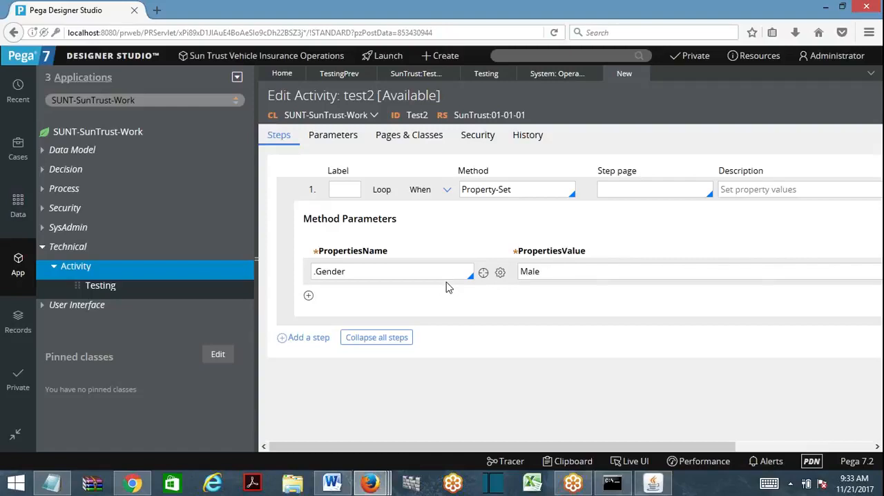
{"action": "left_click", "coordinate": [773, 446]}
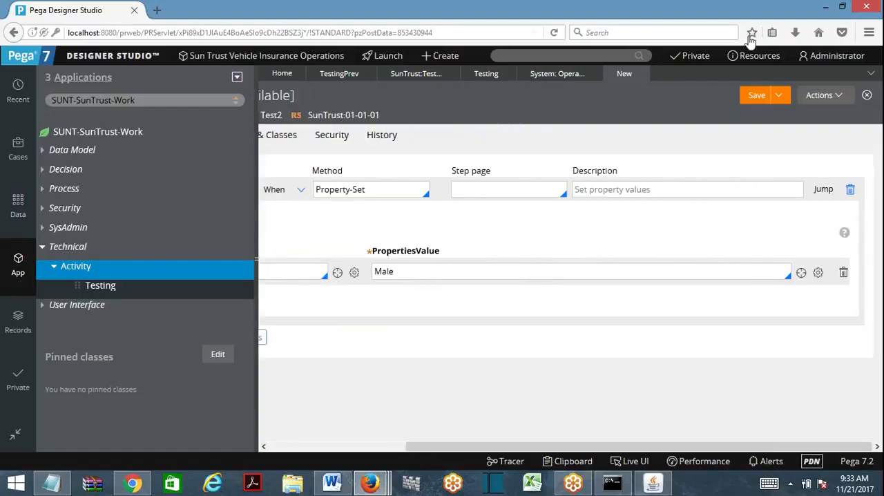
{"action": "left_click", "coordinate": [747, 97]}
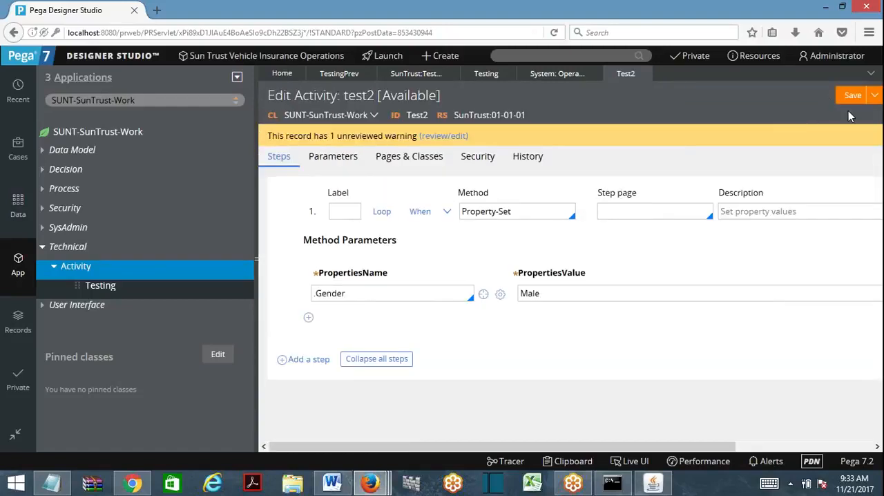
- Run the test2 activity, which has no privilege assigned, check its status, and close the run windows
{"action": "scroll", "coordinate": [848, 110], "scroll_direction": "right", "scroll_amount": 3}
{"action": "left_click", "coordinate": [822, 95]}
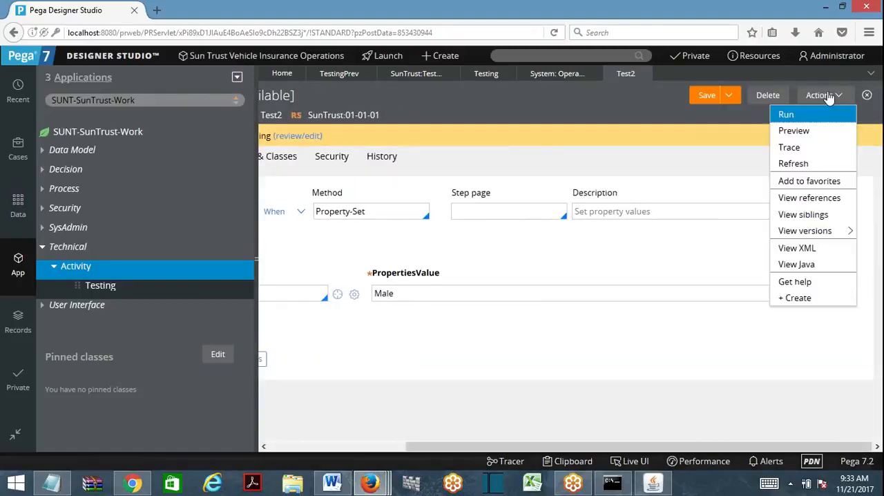
{"action": "left_click", "coordinate": [786, 114]}
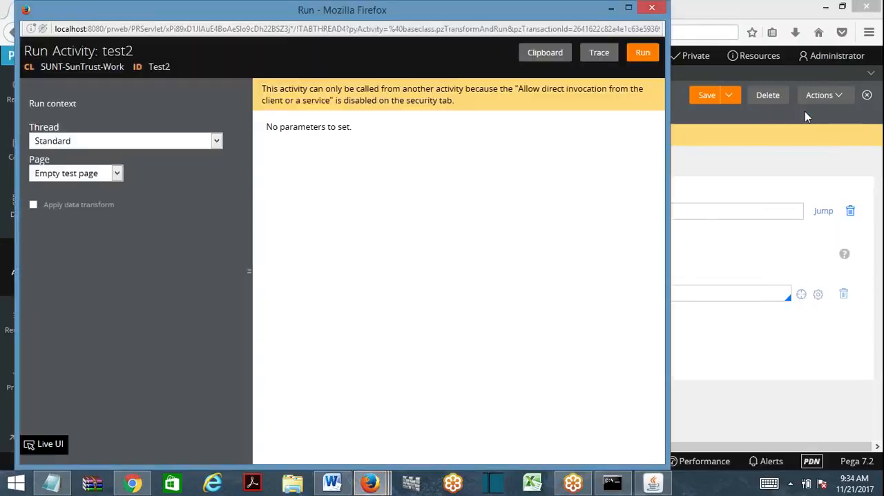
{"action": "left_click", "coordinate": [642, 53]}
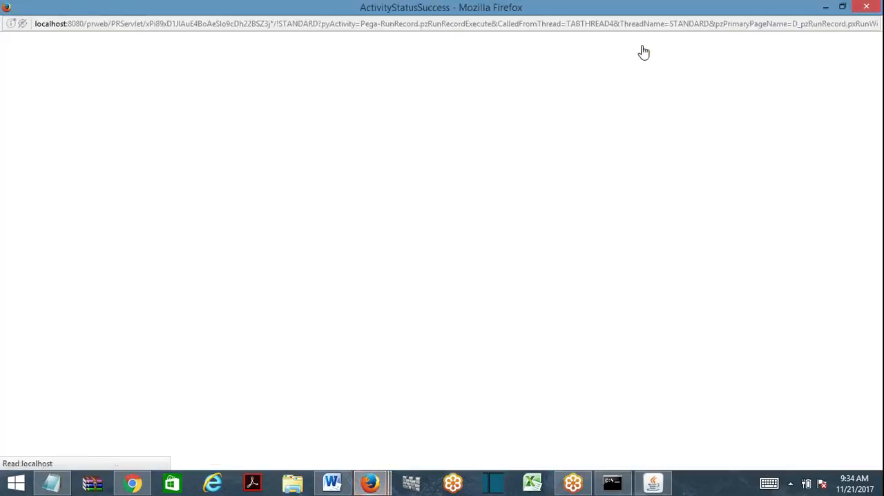
{"action": "left_click", "coordinate": [868, 7]}
{"action": "left_click_drag", "start_coordinate": [367, 13], "coordinate": [410, 104]}
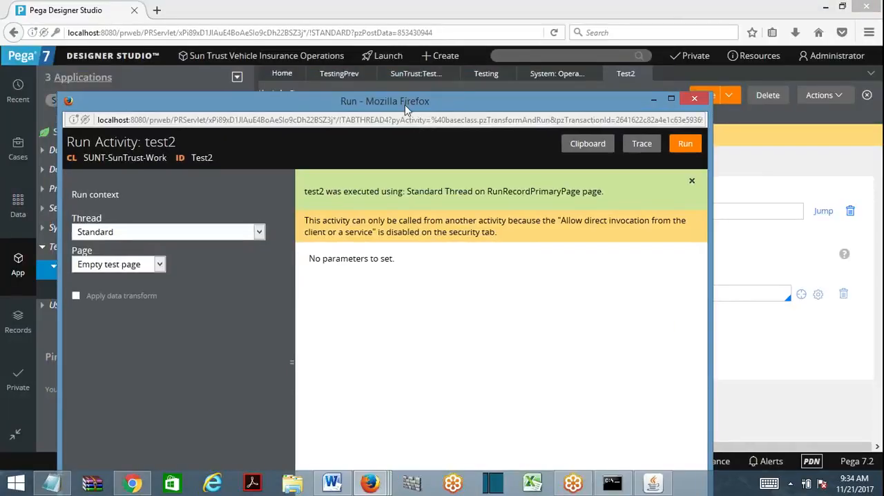
{"action": "left_click", "coordinate": [696, 100]}
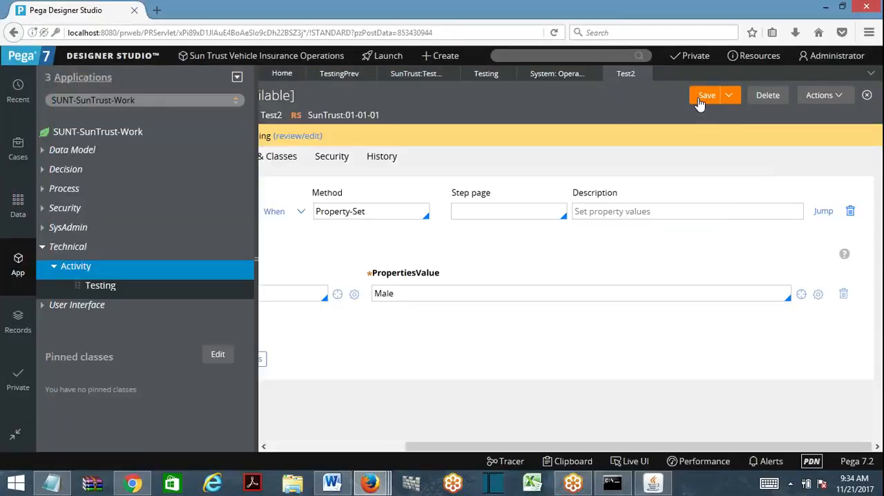
- Run the privilege-restricted Testing activity for comparison, check its status, and close the run windows
{"action": "left_click", "coordinate": [485, 73]}
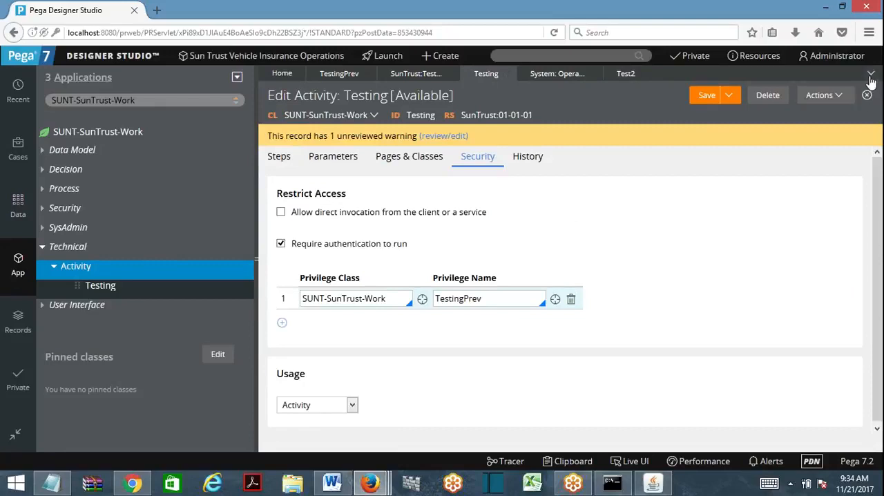
{"action": "left_click", "coordinate": [829, 95]}
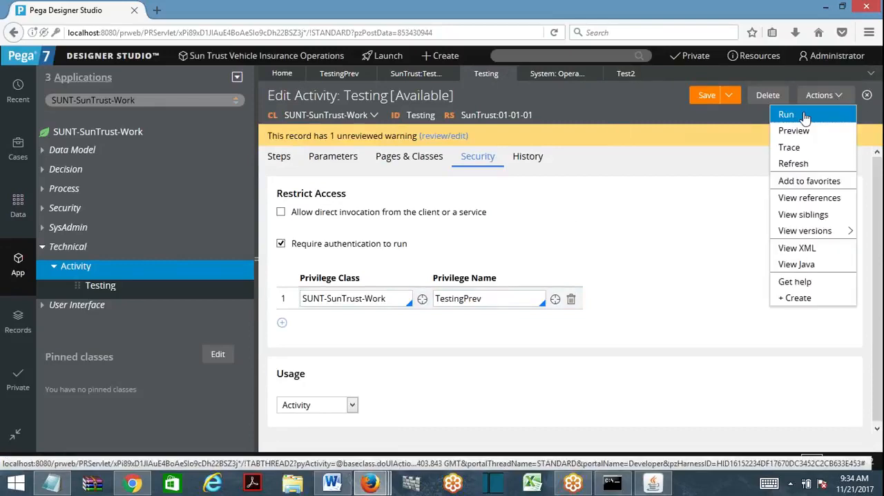
{"action": "left_click", "coordinate": [783, 112]}
{"action": "left_click", "coordinate": [637, 53]}
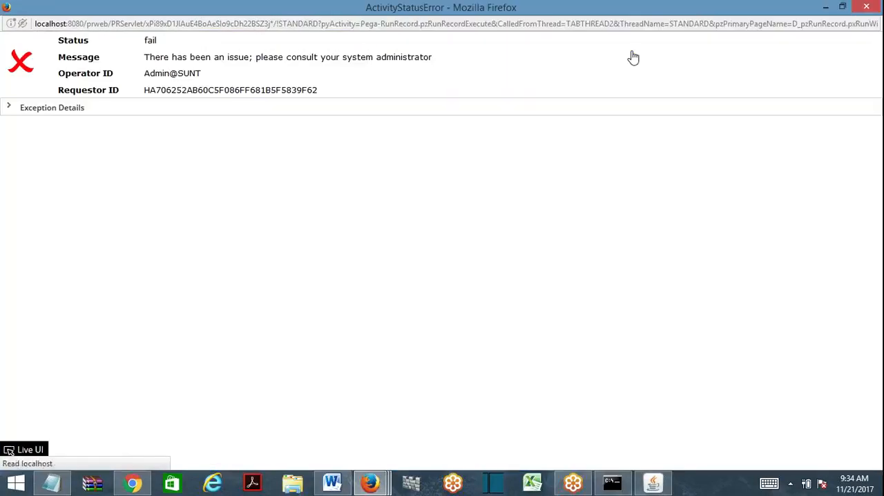
{"action": "left_click", "coordinate": [866, 6]}
{"action": "left_click_drag", "start_coordinate": [384, 13], "coordinate": [373, 136]}
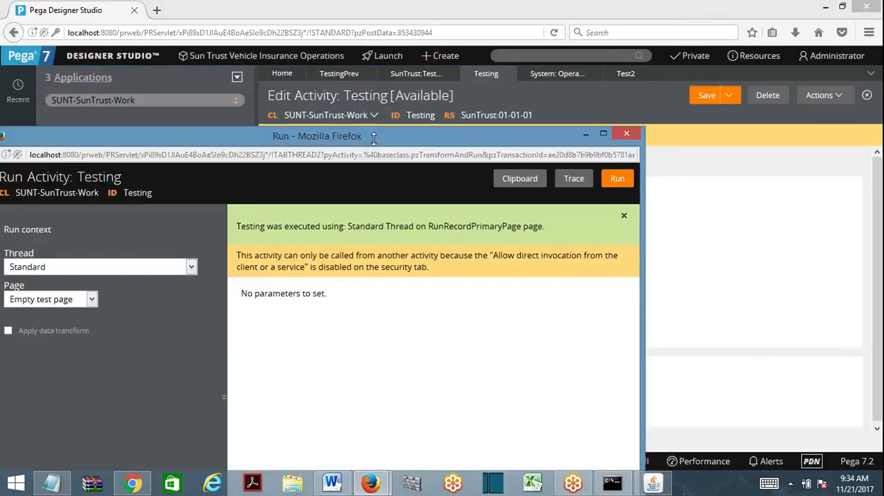
{"action": "left_click", "coordinate": [626, 133]}
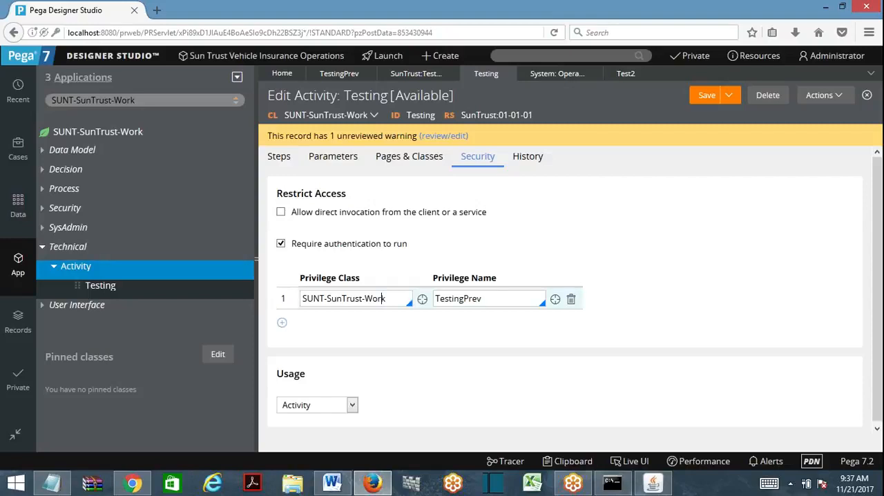
- Highlight the Testing activity's privilege class, and close the open Testing and test2 activity records
{"action": "double_click", "coordinate": [375, 298]}
{"action": "left_click", "coordinate": [510, 73]}
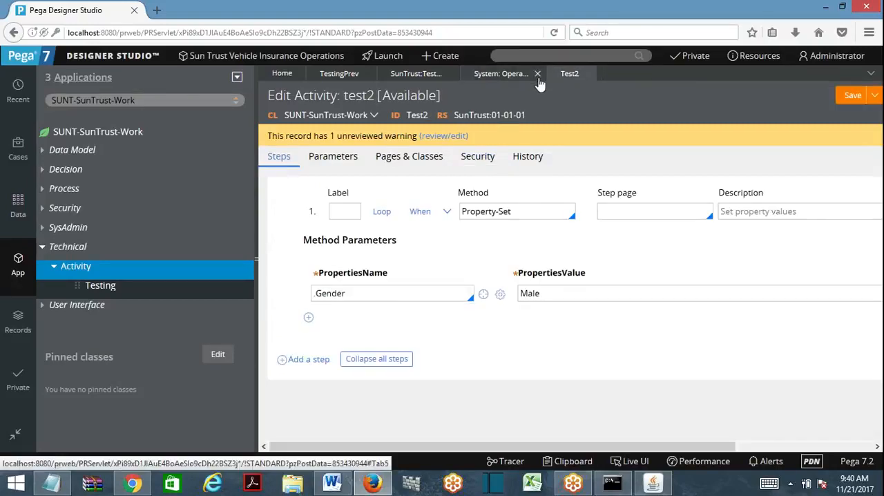
{"action": "left_click", "coordinate": [587, 74]}
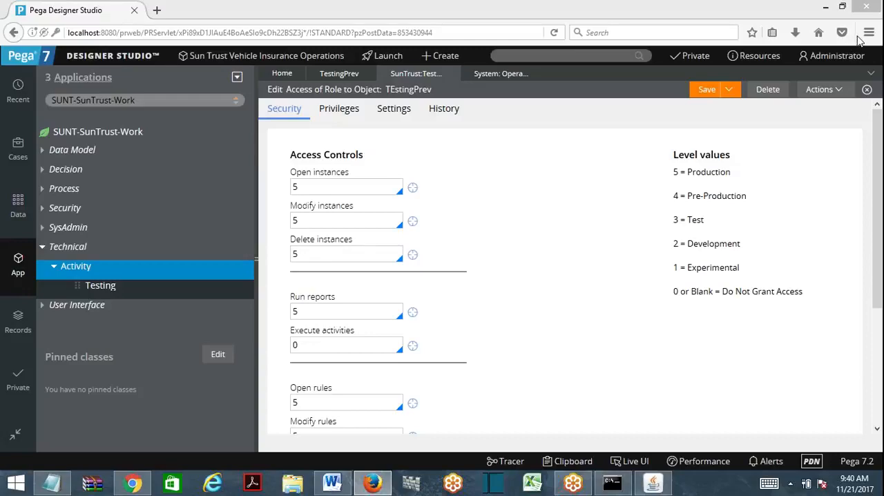
- Switch to Microsoft Word and create a new blank document in a maximized window
{"action": "left_click", "coordinate": [332, 482]}
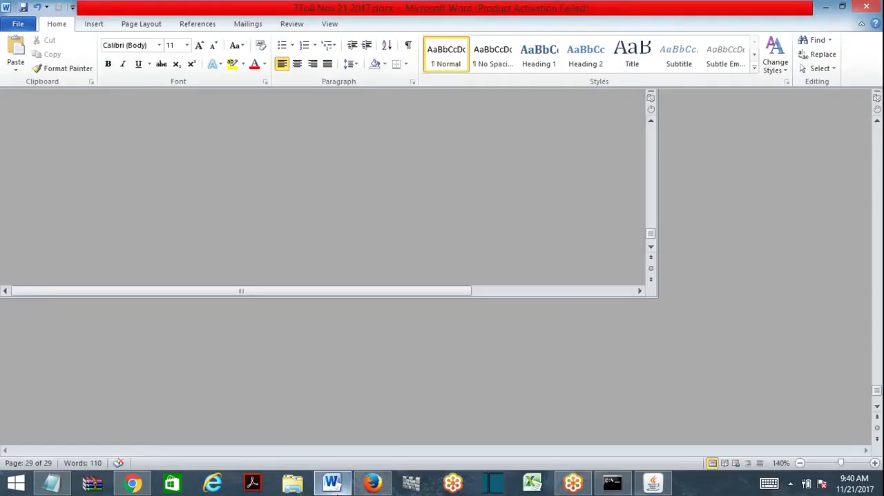
{"action": "left_click", "coordinate": [331, 483]}
{"action": "right_click", "coordinate": [332, 482]}
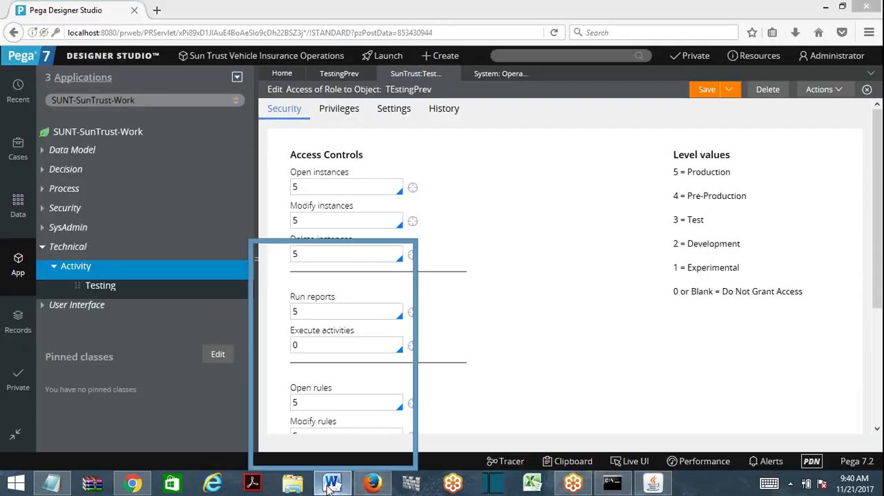
{"action": "left_click", "coordinate": [287, 419]}
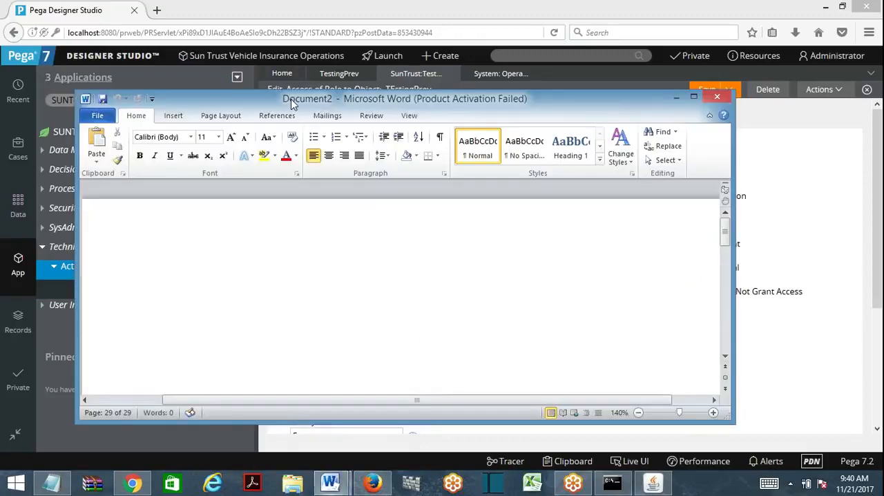
{"action": "double_click", "coordinate": [292, 99]}
- Enter the heading "Security Model In PRPC" in the blank document, clearing the mistaken first word
{"action": "type", "text": "Difference"}
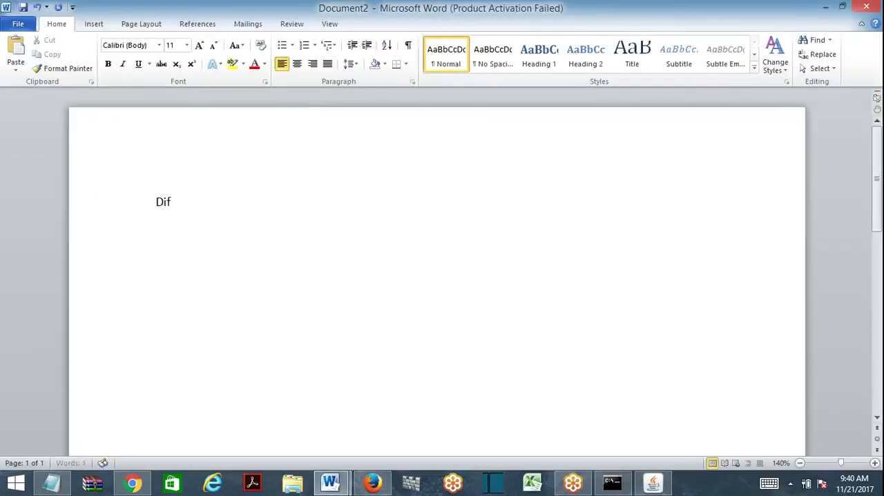
{"action": "key", "text": "BackSpace"}
{"action": "key", "text": "BackSpace"}
{"action": "key", "text": "BackSpace"}
{"action": "key", "text": "BackSpace"}
{"action": "key", "text": "BackSpace"}
{"action": "key", "text": "BackSpace"}
{"action": "key", "text": "BackSpace"}
{"action": "key", "text": "BackSpace"}
{"action": "key", "text": "BackSpace"}
{"action": "key", "text": "BackSpace"}
{"action": "type", "text": "Security Model In PRPC"}
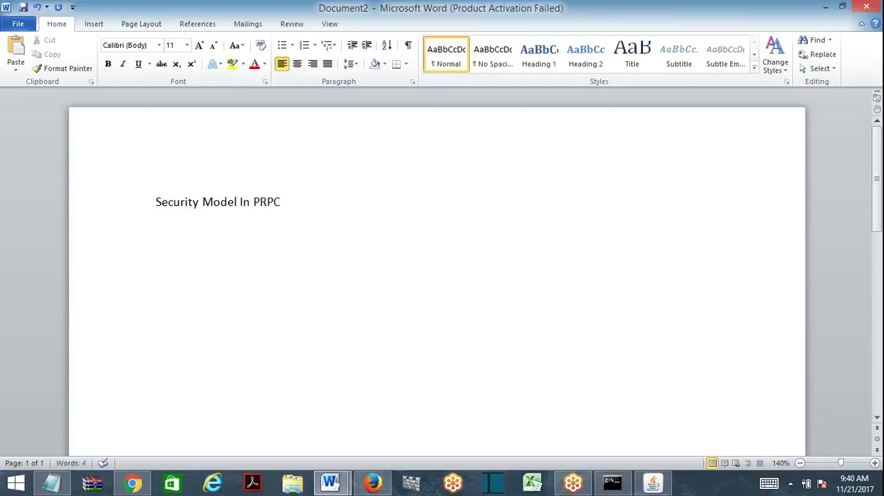
- Below the heading, leave an empty line and begin the security chain with "Operator → Access Group →"
{"action": "key", "text": "Return"}
{"action": "key", "text": "Return"}
{"action": "type", "text": "Operator"}
{"action": "type", "text": " --> "}
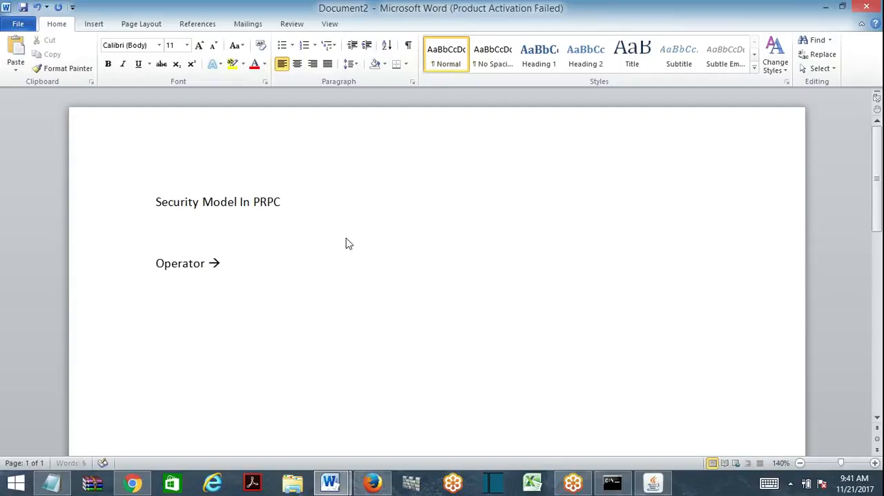
{"action": "type", "text": "Accc"}
{"action": "key", "text": "BackSpace"}
{"action": "type", "text": "ess Group "}
{"action": "type", "text": "--> "}
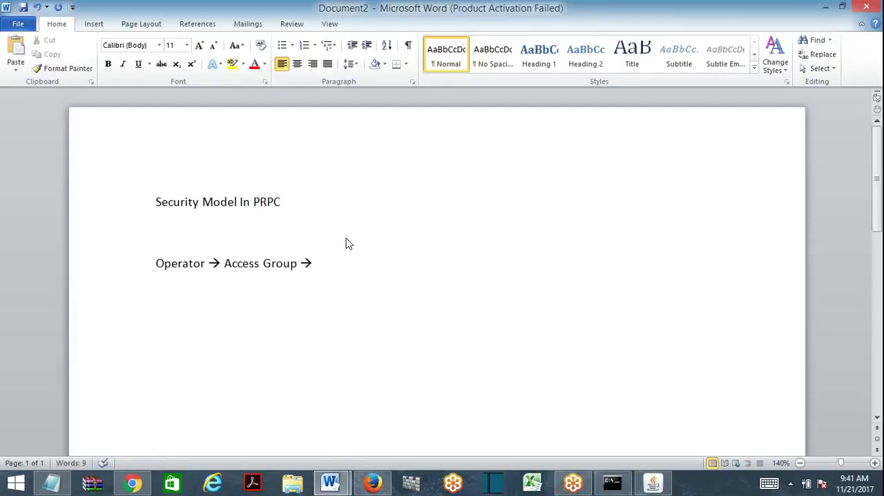
{"action": "type", "text": "Access Role Name"}
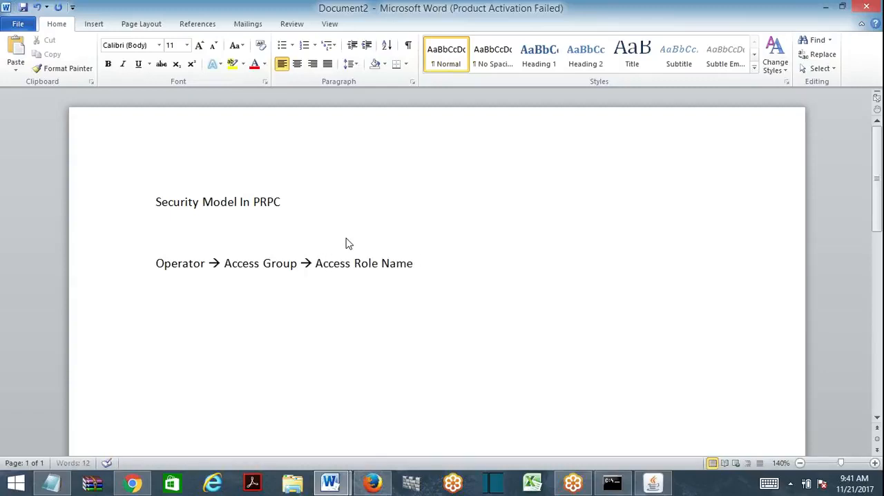
{"action": "type", "text": " --> Access"}
{"action": "type", "text": " Role"}
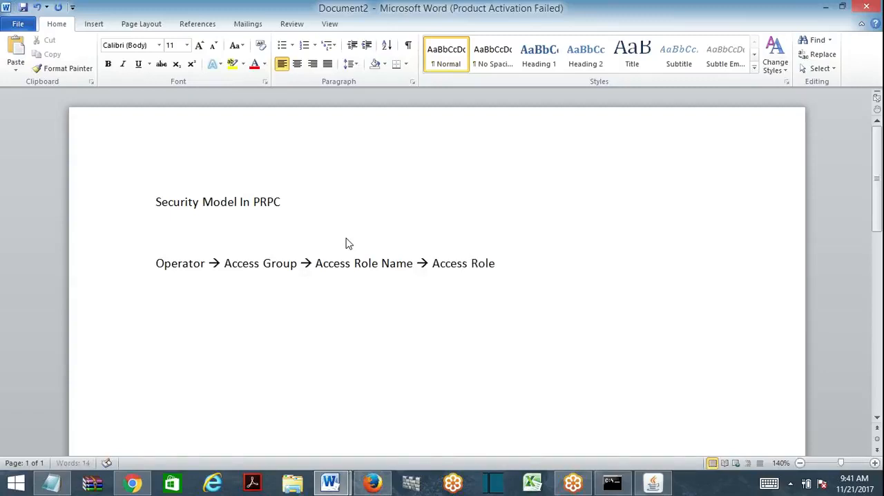
{"action": "type", "text": " To Object"}
- Complete the security chain line with "Access Role Name → Access Role To Object" and start a new line
{"action": "key", "text": "Return"}
- Switch to Pega Designer Studio in Firefox and highlight the Open instances level and the "0 or Blank = Do Not Grant Access" level value
{"action": "left_click", "coordinate": [373, 482]}
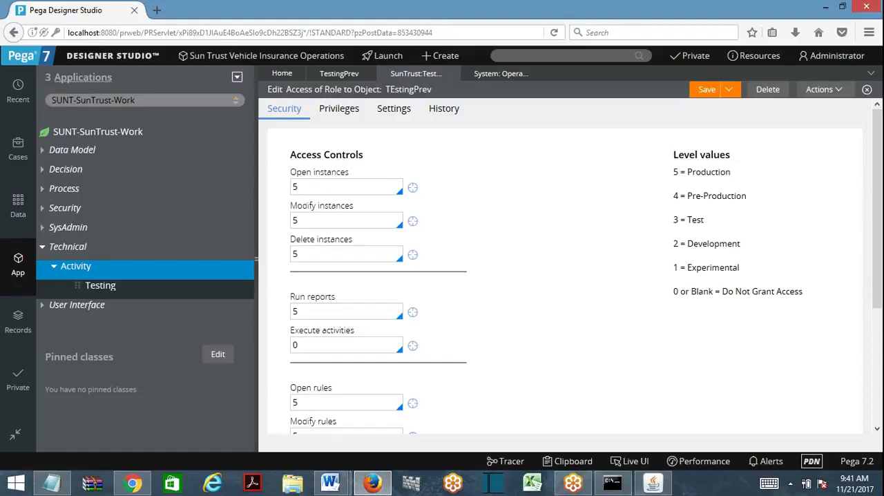
{"action": "left_click_drag", "start_coordinate": [299, 187], "coordinate": [282, 190]}
{"action": "left_click_drag", "start_coordinate": [672, 291], "coordinate": [787, 292]}
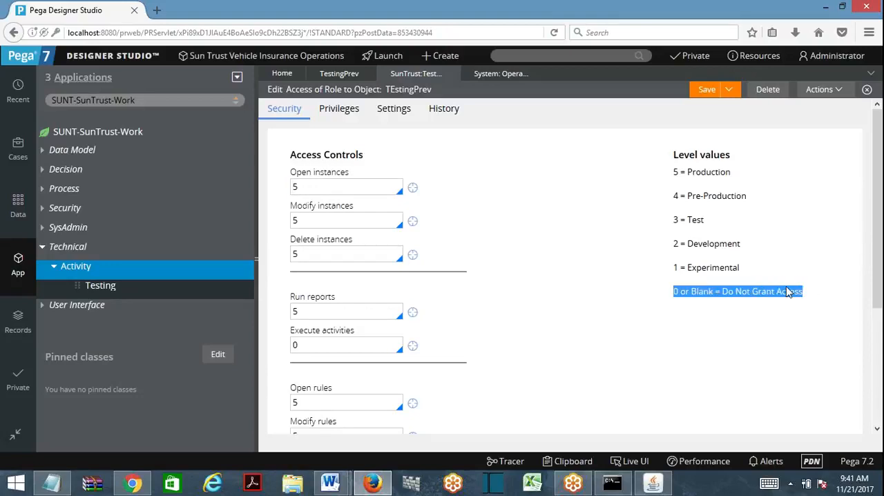
{"action": "left_click", "coordinate": [681, 273]}
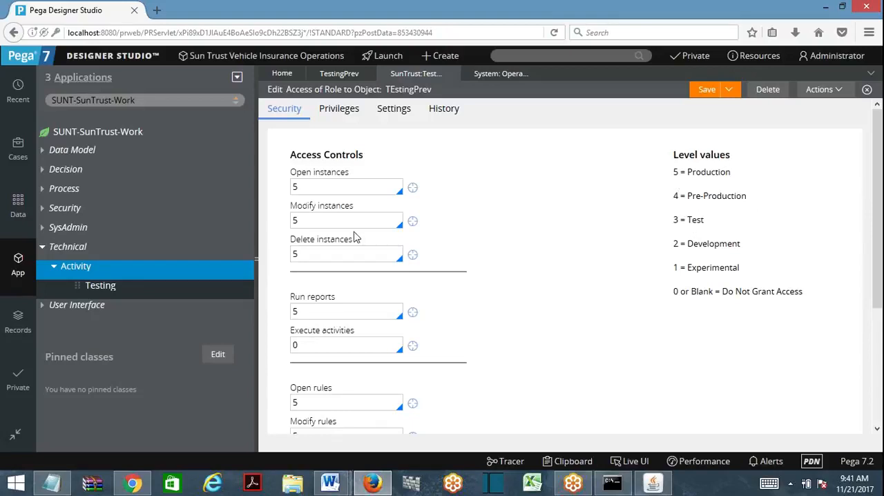
- Set the Open instances access level to 3 and highlight the Test entry among the level values
{"action": "key", "text": "ctrl+a"}
{"action": "type", "text": "3"}
{"action": "key", "text": "Tab"}
{"action": "key", "text": "Tab"}
{"action": "left_click", "coordinate": [298, 187]}
{"action": "double_click", "coordinate": [701, 221]}
{"action": "left_click_drag", "start_coordinate": [703, 225], "coordinate": [704, 222]}
- Set the Open instances access level to 4 and highlight the Run reports level
{"action": "double_click", "coordinate": [297, 187]}
{"action": "type", "text": "4"}
{"action": "scroll", "coordinate": [881, 250], "scroll_direction": "down", "scroll_amount": 1}
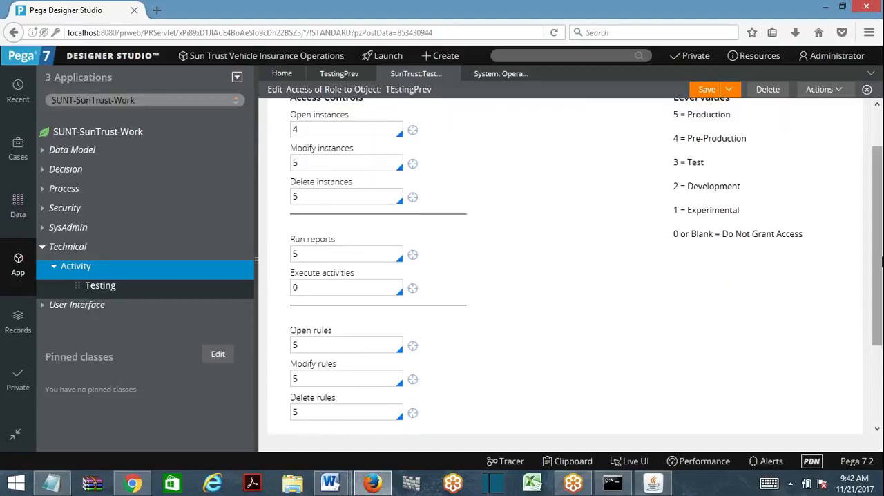
{"action": "left_click_drag", "start_coordinate": [304, 255], "coordinate": [261, 263]}
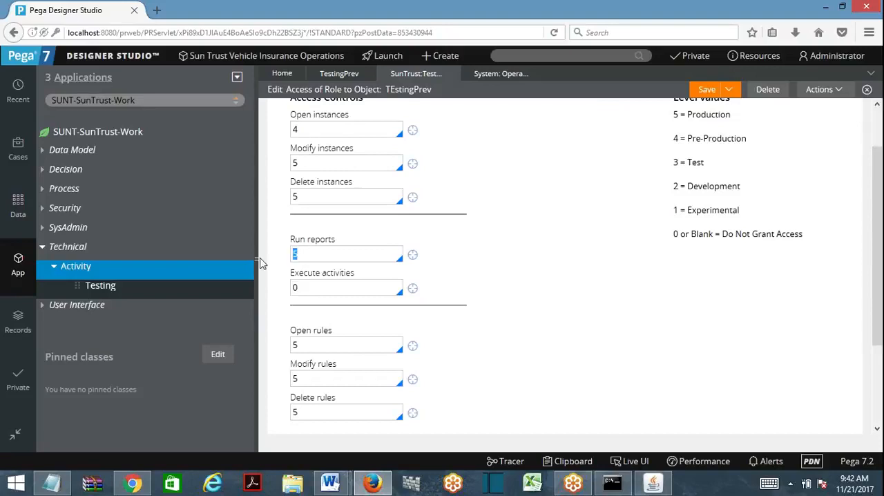
{"action": "left_click", "coordinate": [711, 307]}
- Switch back to the Document2 window in Word and leave an empty line below the security chain
{"action": "mouse_move", "coordinate": [330, 481]}
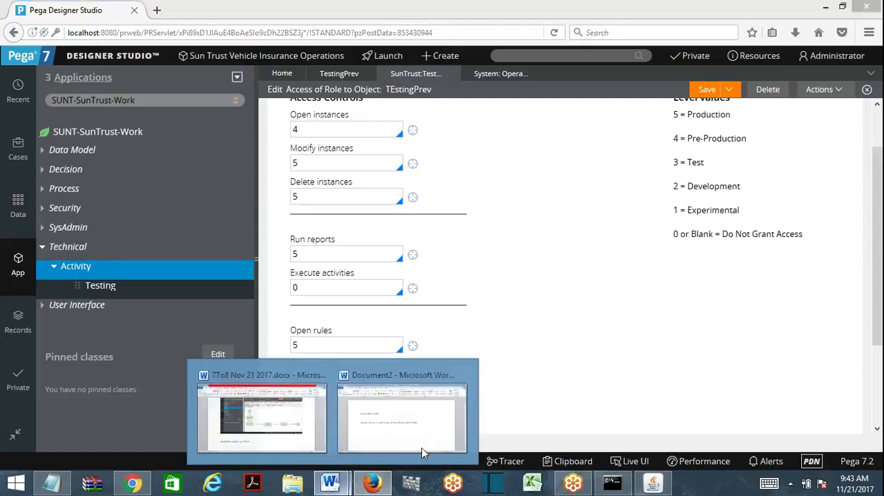
{"action": "left_click", "coordinate": [421, 448]}
{"action": "key", "text": "BackSpace"}
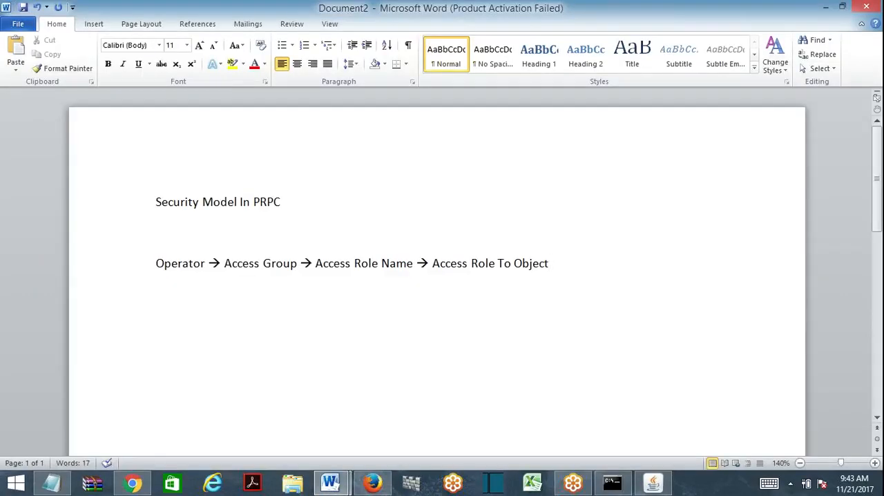
{"action": "type", "text": "("}
{"action": "key", "text": "BackSpace"}
{"action": "key", "text": "Return"}
{"action": "key", "text": "Return"}
- Begin a new paragraph with "Role to Object defines →", correcting the mistyped letters
{"action": "type", "text": "role"}
{"action": "key", "text": "BackSpace"}
{"action": "key", "text": "BackSpace"}
{"action": "key", "text": "BackSpace"}
{"action": "key", "text": "BackSpace"}
{"action": "type", "text": "Role t"}
{"action": "key", "text": "BackSpace"}
{"action": "key", "text": "BackSpace"}
{"action": "key", "text": "BackSpace"}
{"action": "key", "text": "BackSpace"}
{"action": "type", "text": "ole to Objec"}
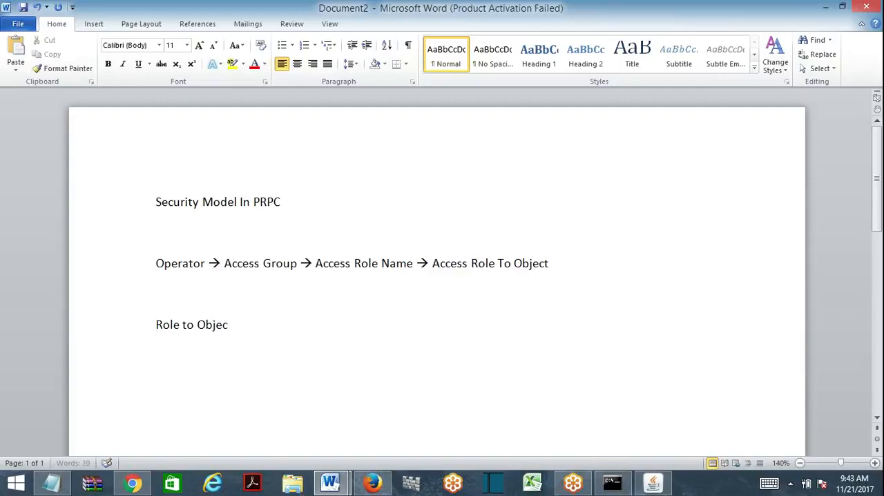
{"action": "type", "text": "t defines"}
{"action": "type", "text": " --> "}
{"action": "type", "text": "Ac"}
{"action": "key", "text": "BackSpace"}
{"action": "key", "text": "BackSpace"}
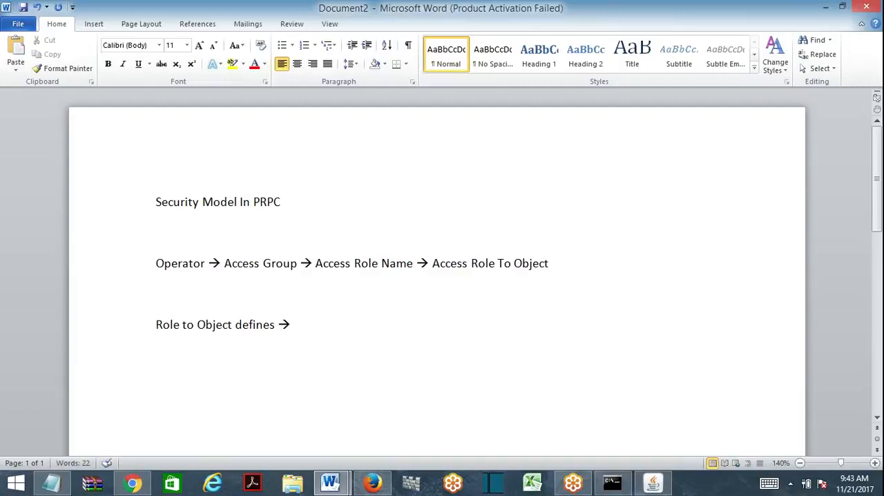
- Complete the Role to Object sentence with "Access Types (Exec or Prevent rules) to different Environments." and start a new paragraph
{"action": "type", "text": "Access Types (E"}
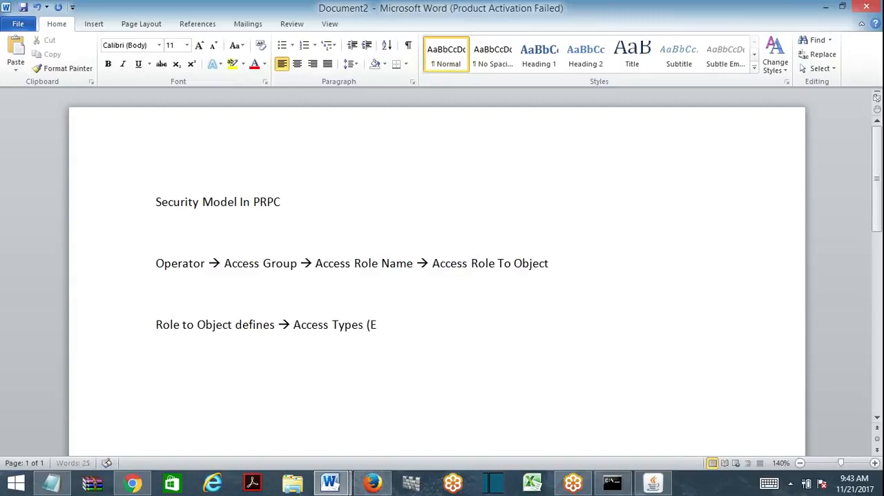
{"action": "type", "text": "xec or Prevent rules)"}
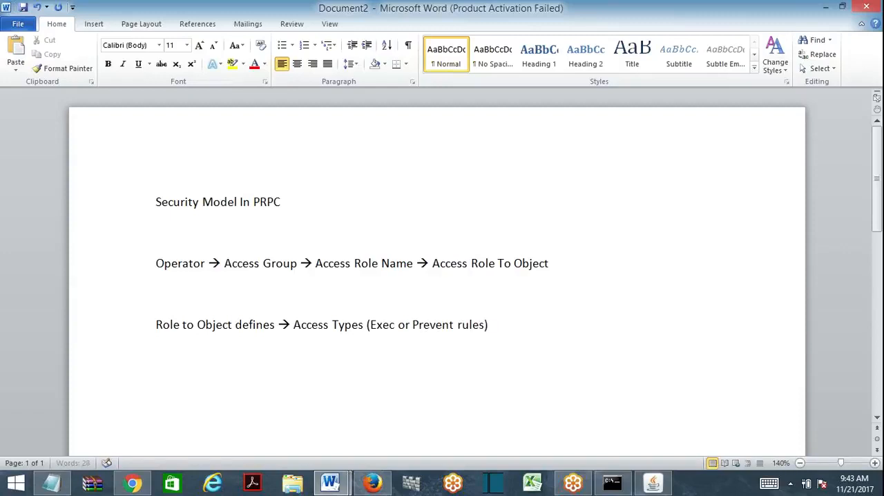
{"action": "type", "text": " to different En"}
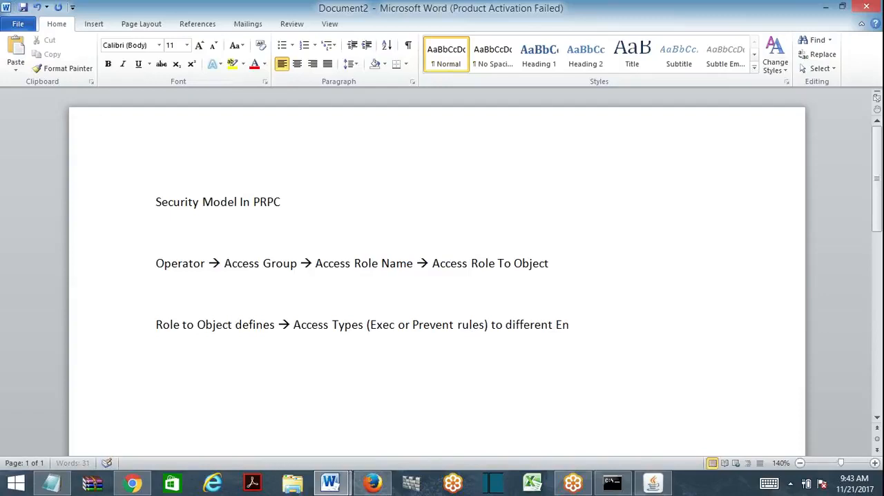
{"action": "type", "text": "vir"}
{"action": "type", "text": "ments."}
{"action": "key", "text": "Return"}
{"action": "key", "text": "Return"}
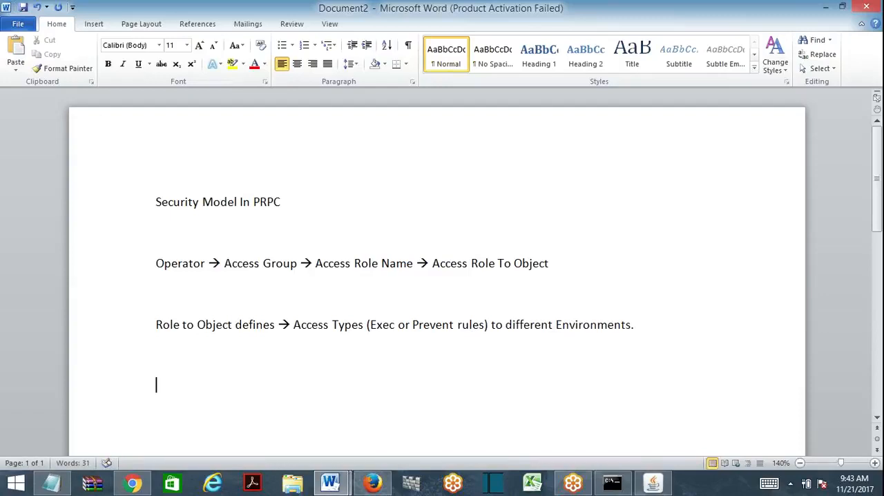
- Begin the example sentence with "If Run Reports is been given as 4, that means"
{"action": "type", "text": "If"}
{"action": "type", "text": " role"}
{"action": "key", "text": "BackSpace"}
{"action": "key", "text": "BackSpace"}
{"action": "key", "text": "BackSpace"}
{"action": "key", "text": "BackSpace"}
{"action": "type", "text": "Run Reports is been"}
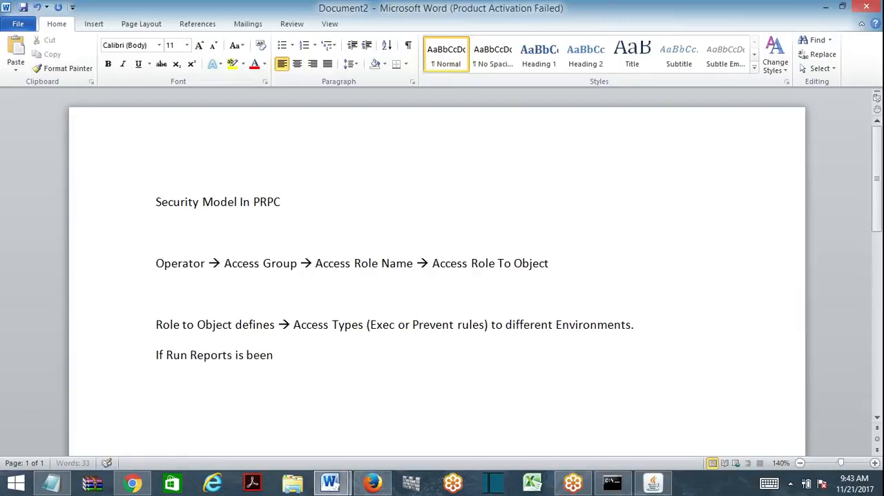
{"action": "type", "text": " given as 5"}
{"action": "key", "text": "BackSpace"}
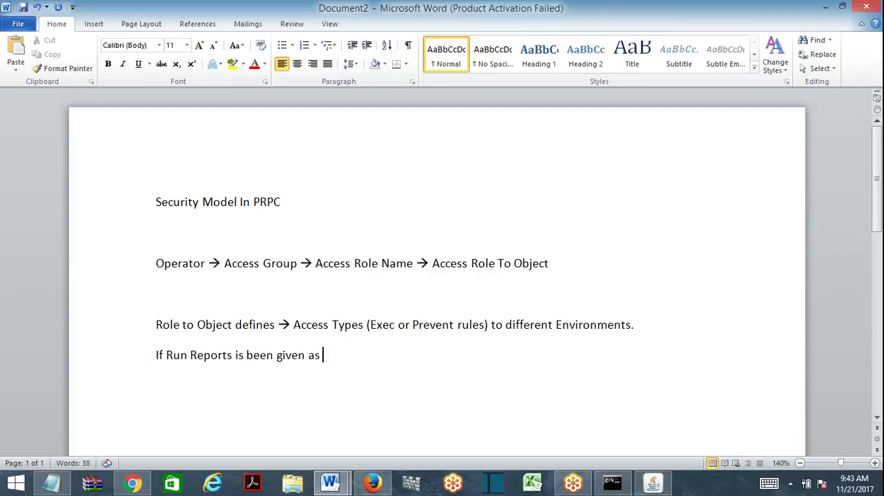
{"action": "type", "text": "4, that means "}
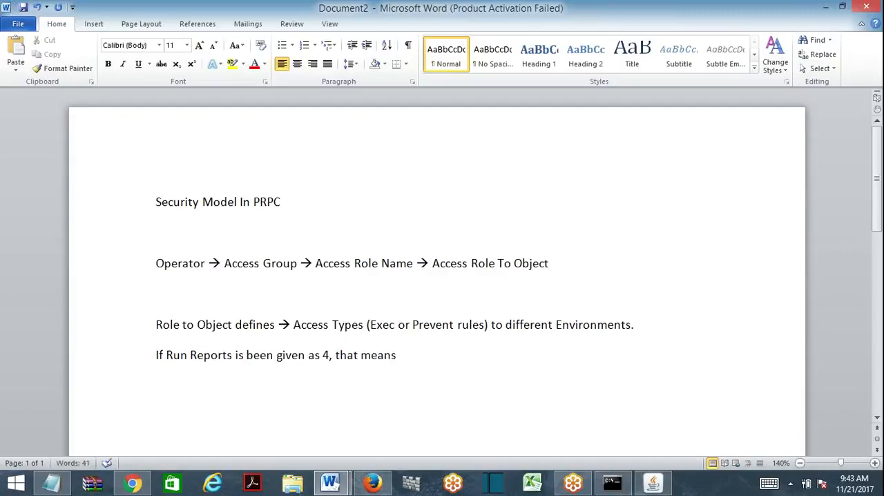
{"action": "type", "text": "Users with"}
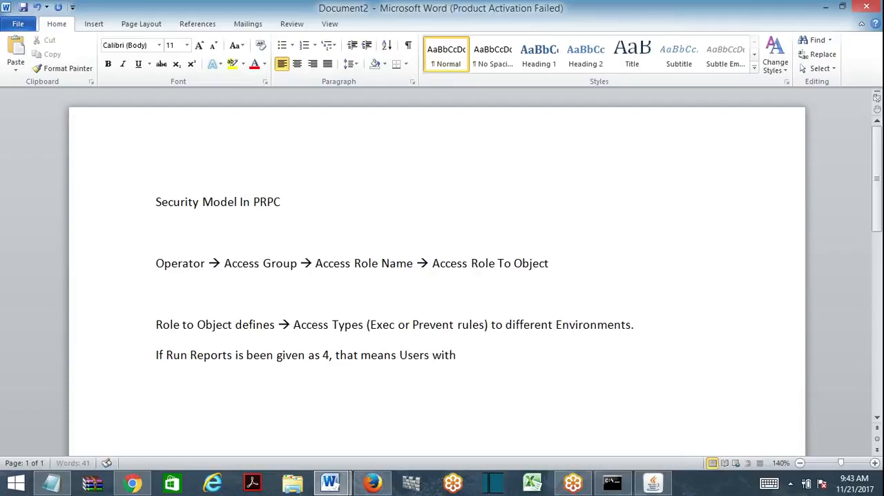
{"action": "type", "text": " this access role can run th"}
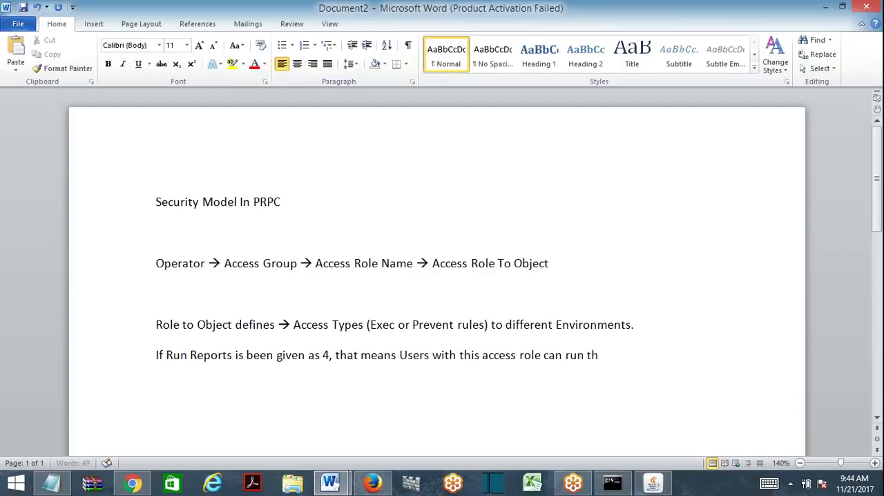
{"action": "type", "text": "e reports in"}
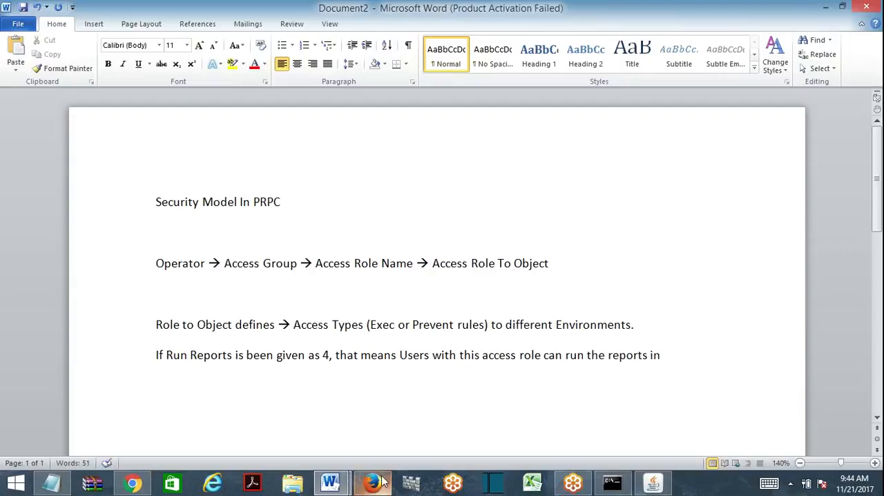
- Continue the example sentence with "Users with this access role can run the reports in pre prod"
{"action": "key", "text": "BackSpace"}
{"action": "key", "text": "BackSpace"}
{"action": "type", "text": "from"}
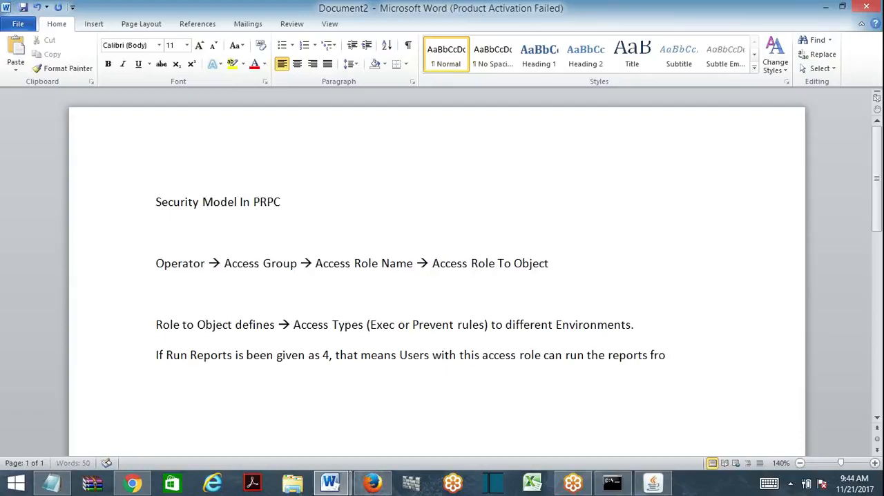
{"action": "key", "text": "BackSpace"}
{"action": "key", "text": "BackSpace"}
{"action": "key", "text": "BackSpace"}
{"action": "key", "text": "BackSpace"}
{"action": "type", "text": "in pre prod e"}
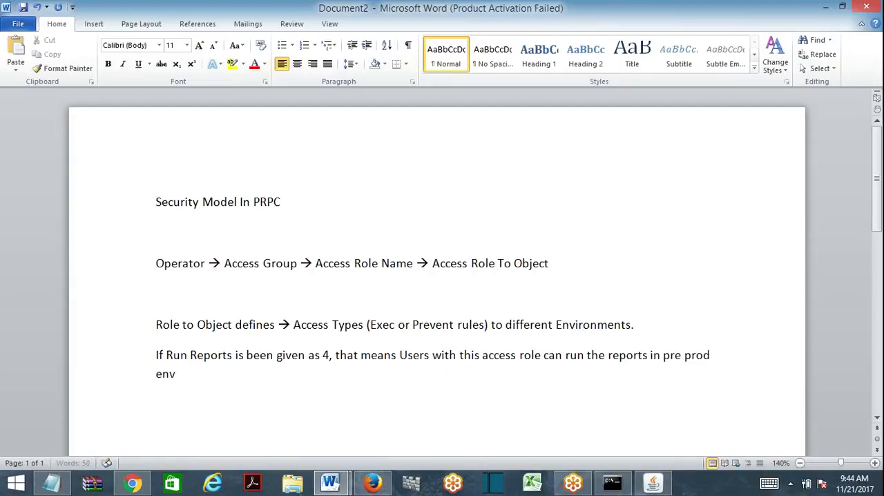
{"action": "type", "text": "nvironment ad"}
- Finish the example sentence with "environment and all lower environments but not Prod Environment (Which is 5)."
{"action": "key", "text": "BackSpace"}
{"action": "type", "text": "nd all low"}
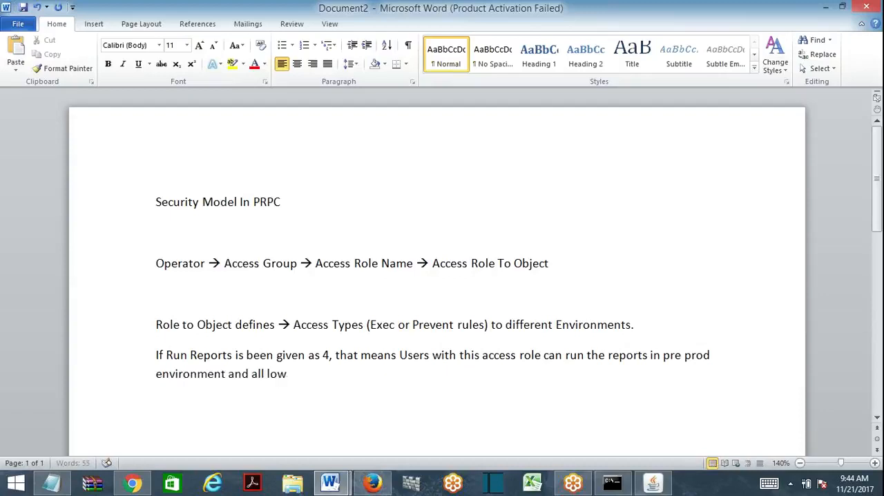
{"action": "type", "text": "er environments but not"}
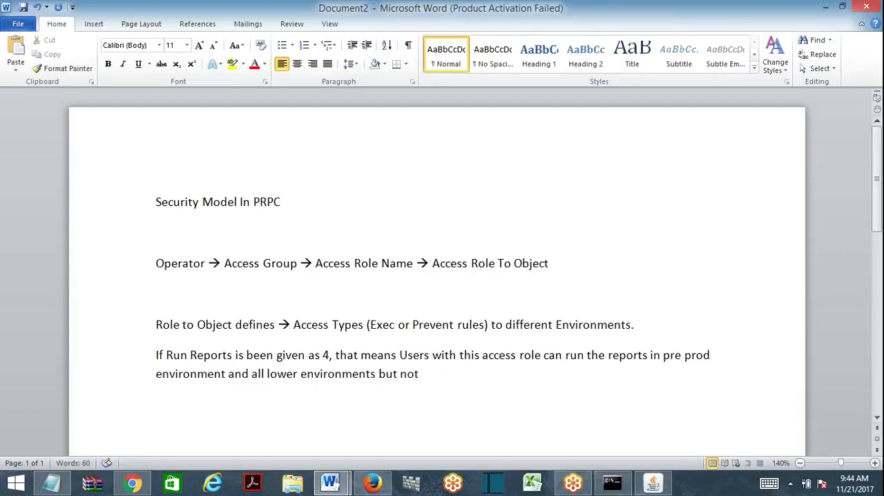
{"action": "type", "text": " Prod Environmen"}
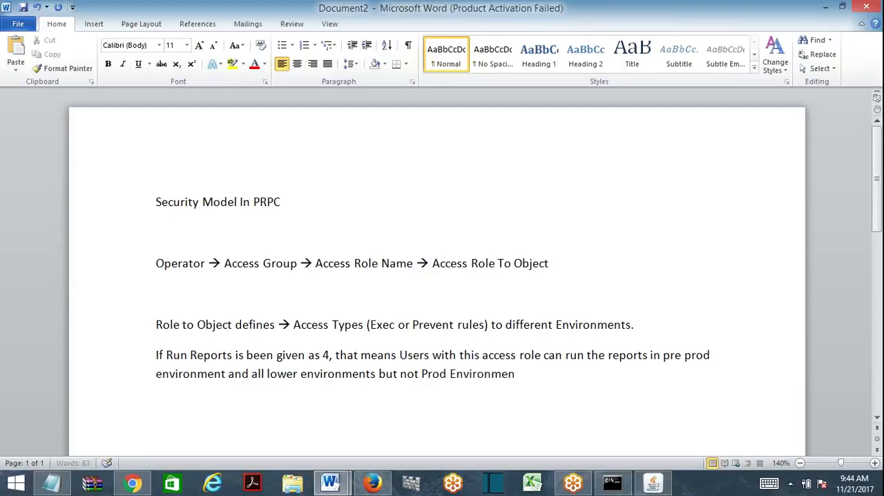
{"action": "type", "text": "t (Which is 5)."}
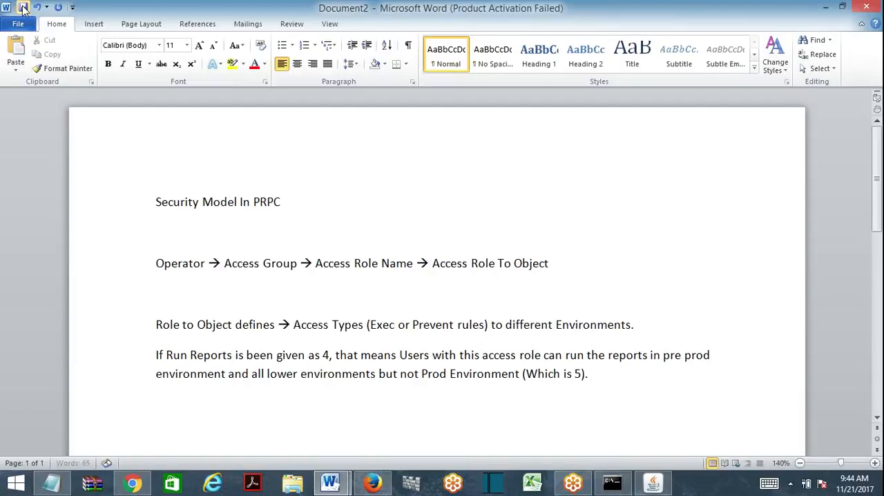
- Save the document to the Desktop as Security Model In PRPC.docx
{"action": "key", "text": "ctrl+s"}
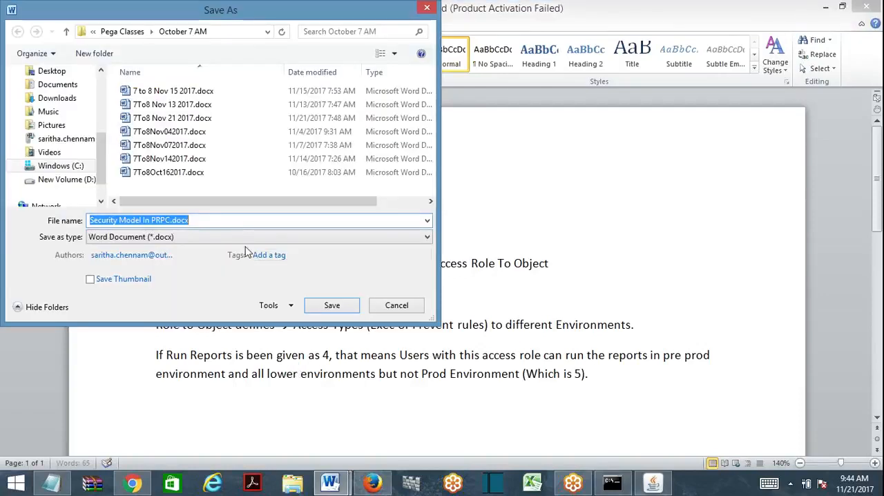
{"action": "left_click", "coordinate": [53, 72]}
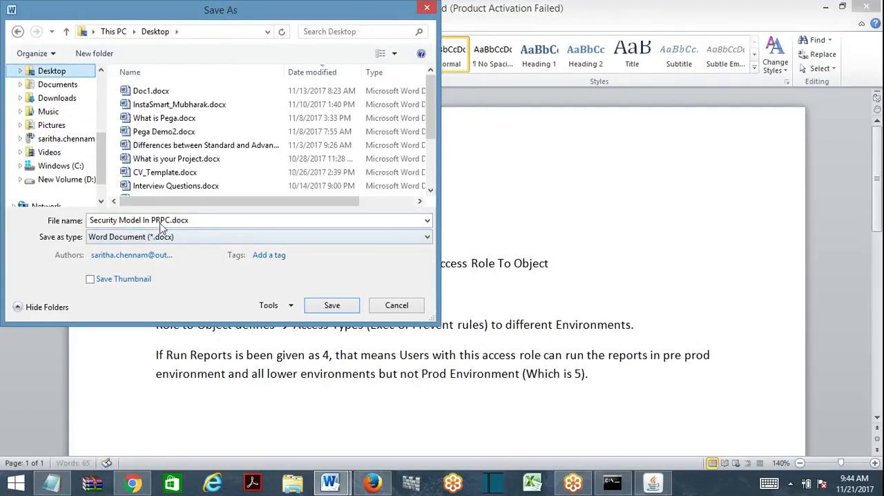
{"action": "left_click", "coordinate": [332, 304]}
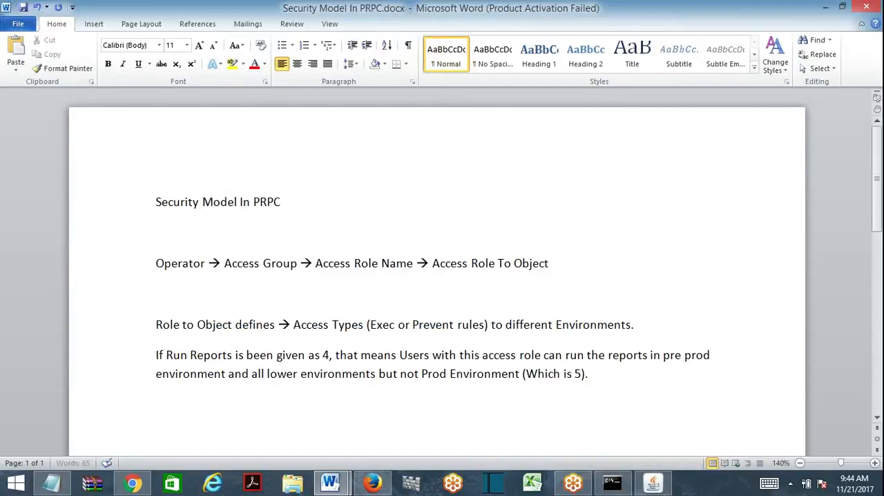
- Add the line "Access Role To Object works at Access Group Level When Role is added in Access Group." below the Run Reports example
{"action": "key", "text": "BackSpace"}
{"action": "type", "text": "Access Role To "}
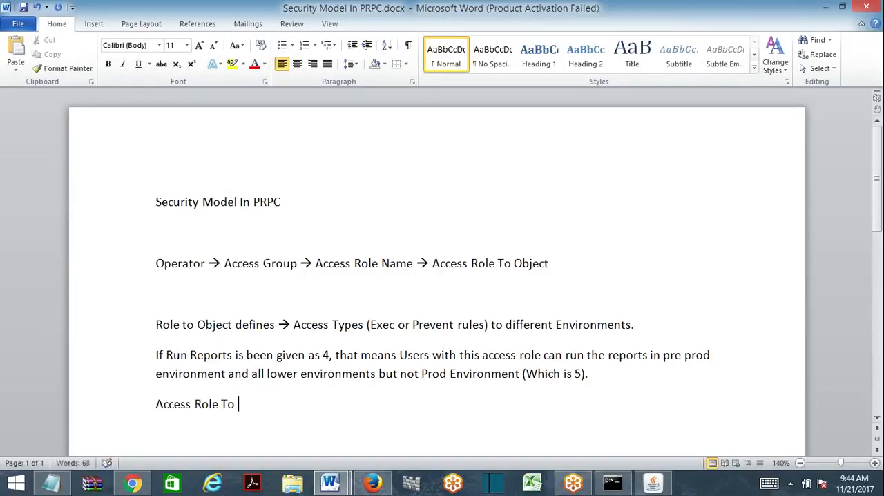
{"action": "type", "text": "Object wo"}
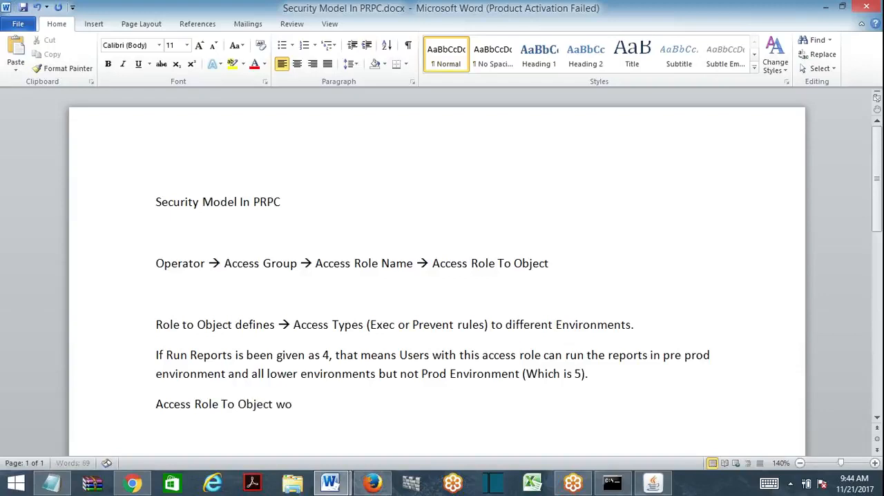
{"action": "type", "text": "rks at Access Group Le"}
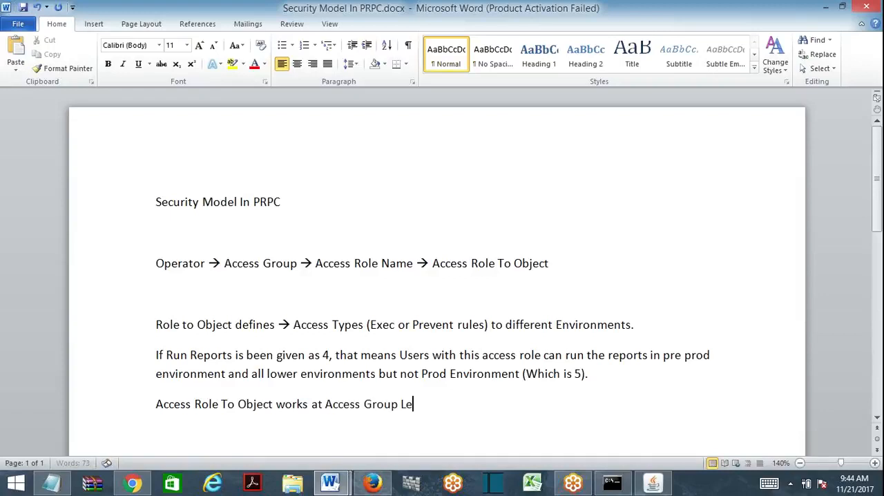
{"action": "type", "text": "vel When"}
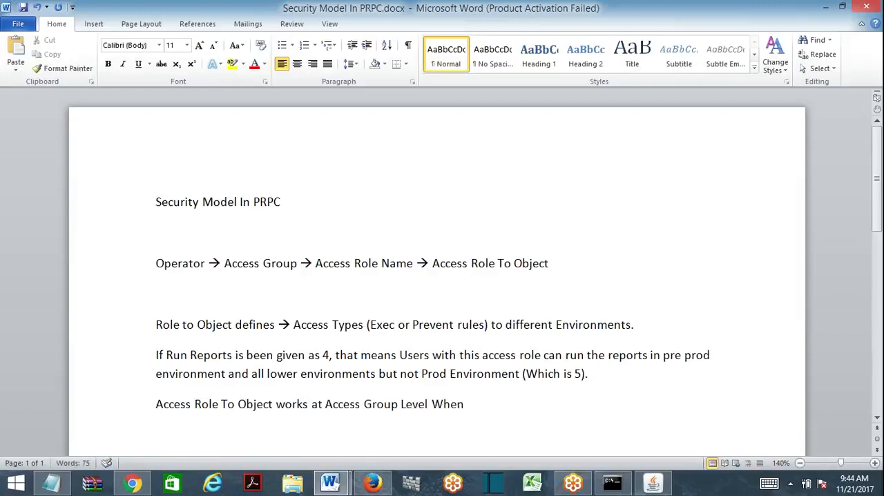
{"action": "type", "text": " Role is added"}
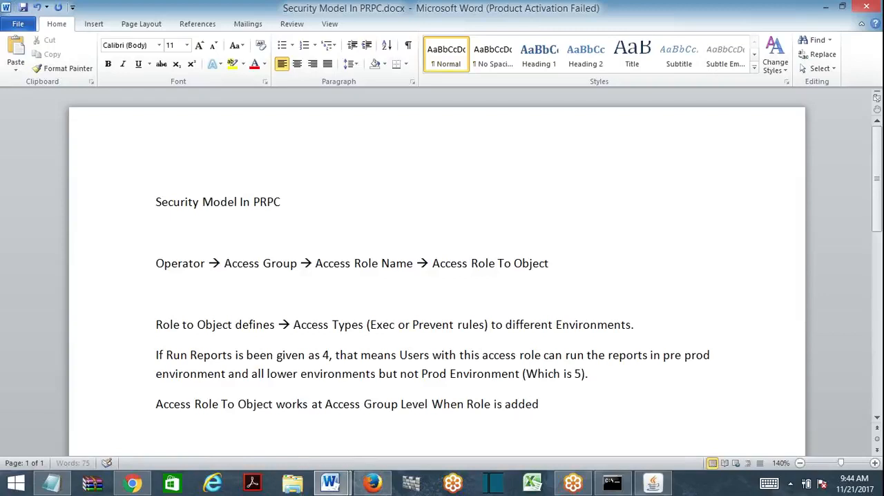
{"action": "type", "text": " in Access Group."}
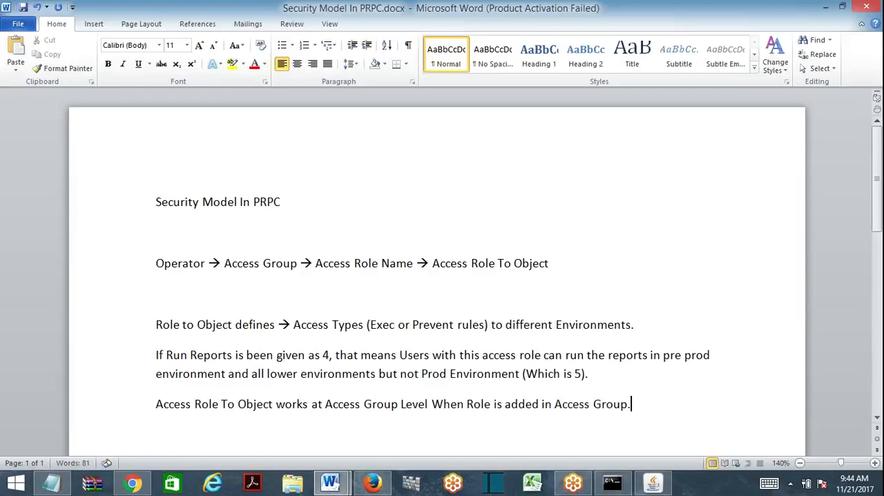
{"action": "key", "text": "Return"}
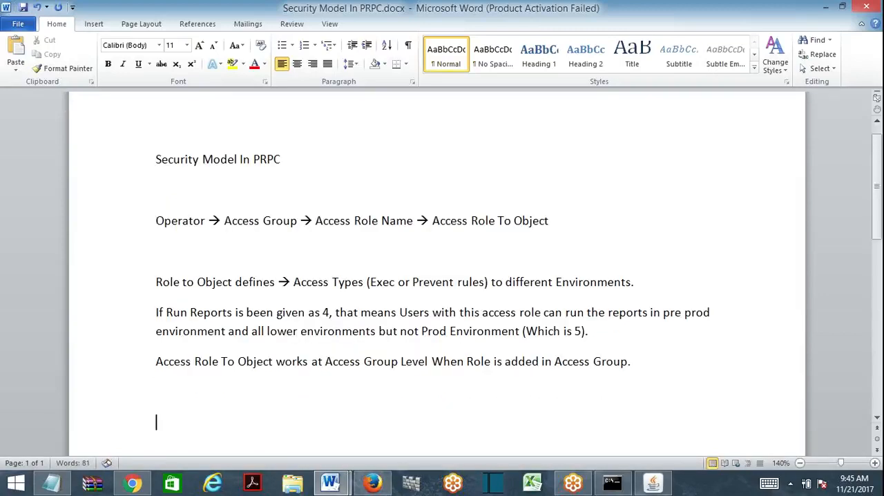
- Begin a new line under the access group sentence with "Role to object is applicable"
{"action": "type", "text": "Role r"}
{"action": "key", "text": "BackSpace"}
{"action": "type", "text": "to object is"}
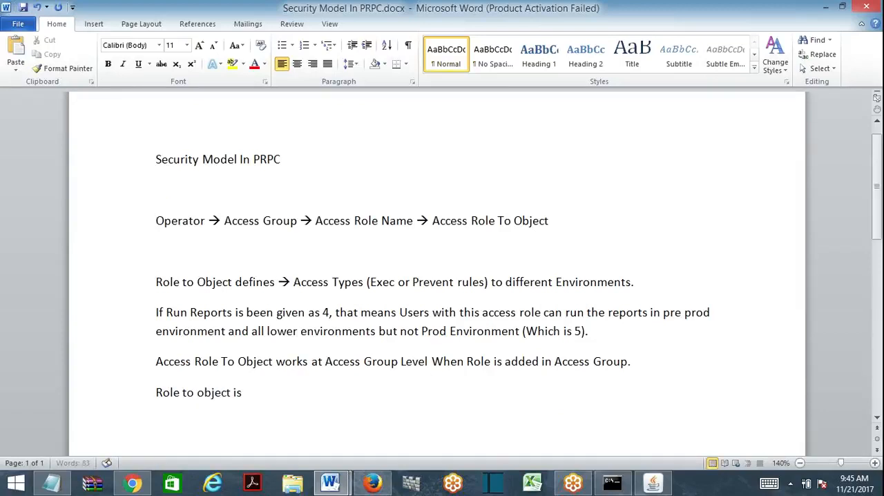
{"action": "type", "text": " global to"}
{"action": "key", "text": "BackSpace"}
{"action": "key", "text": "BackSpace"}
{"action": "key", "text": "BackSpace"}
{"action": "key", "text": "BackSpace"}
{"action": "key", "text": "BackSpace"}
{"action": "key", "text": "BackSpace"}
{"action": "key", "text": "BackSpace"}
{"action": "type", "text": "applica"}
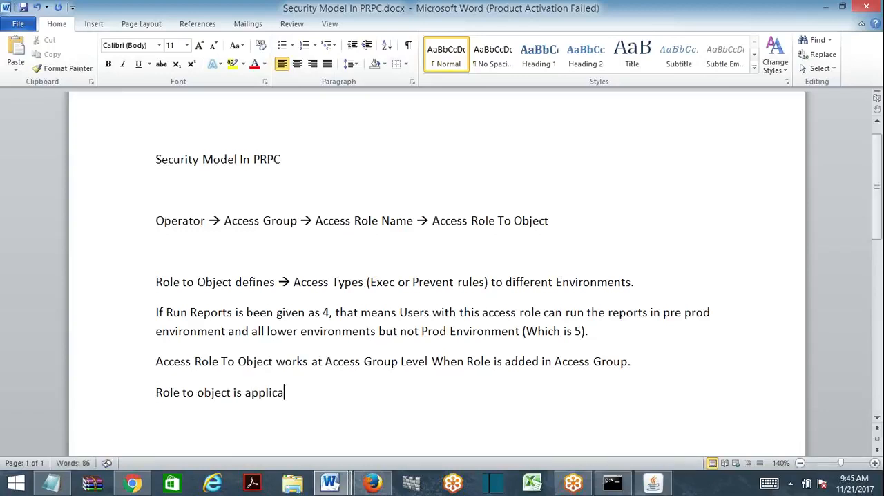
{"action": "type", "text": "ble global to all the"}
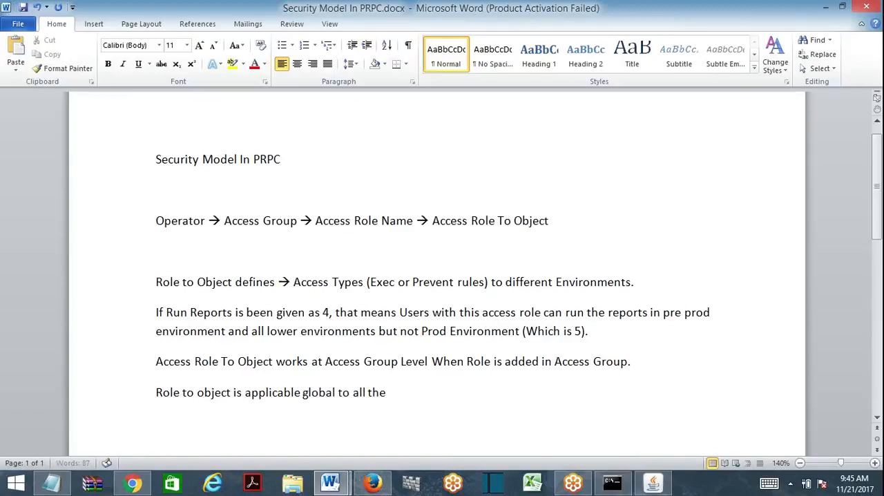
{"action": "type", "text": " rule s in the acce"}
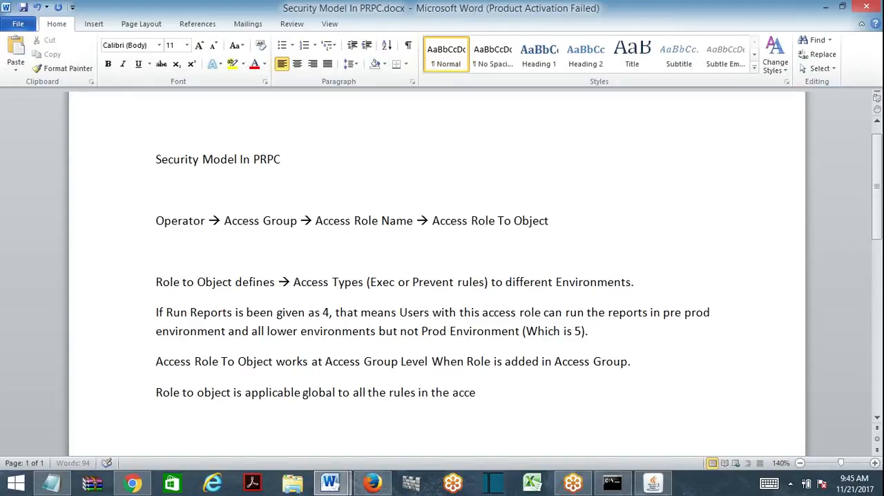
{"action": "type", "text": "ss group."}
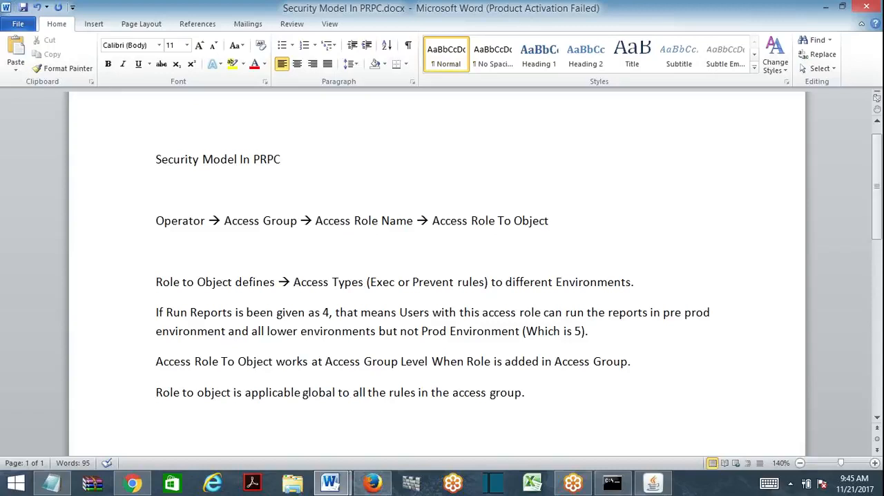
- Finish the role to object sentence with "global to all the rules in the access group." and start a new line
{"action": "key", "text": "Return"}
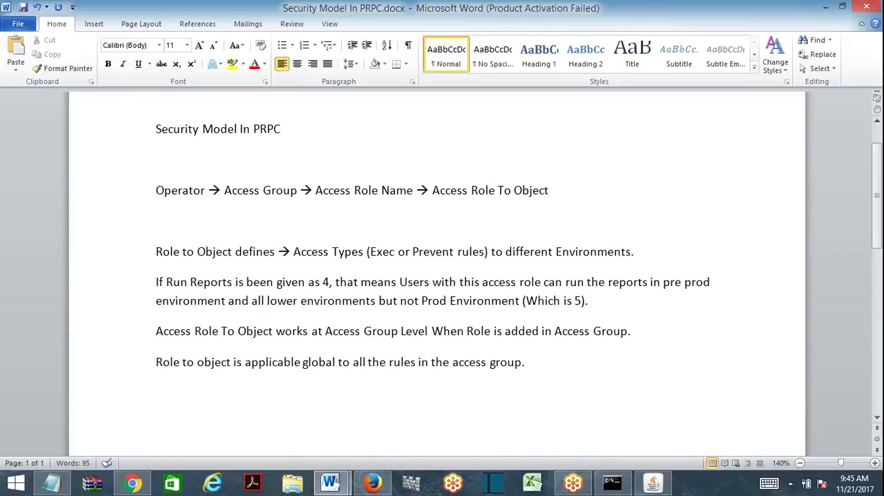
- Add the bold subheading "Using Access Roles" on the empty line beneath the document title
{"action": "type", "text": "Using Access Roles"}
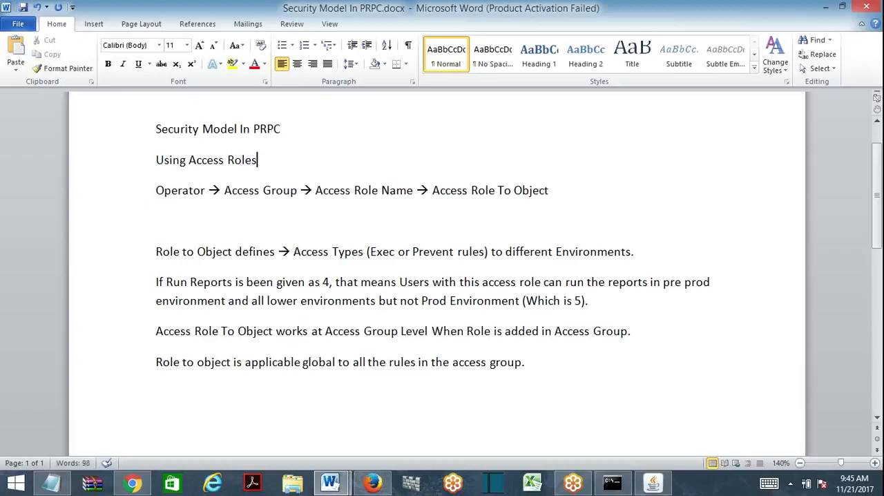
{"action": "key", "text": "shift+Home"}
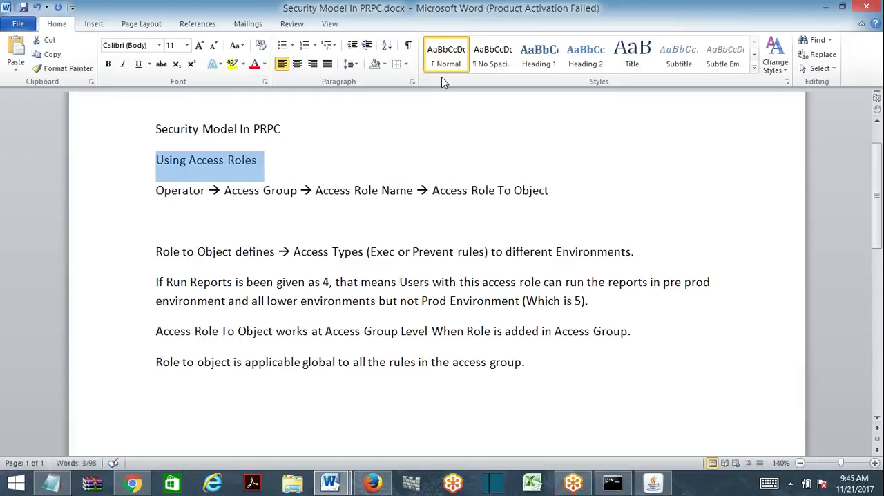
{"action": "key", "text": "ctrl+b"}
{"action": "left_click", "coordinate": [407, 330]}
- Add the bold subheading "Using Privilege" below the last sentence, correcting its spelling, and start a new line beneath it
{"action": "left_click", "coordinate": [157, 392]}
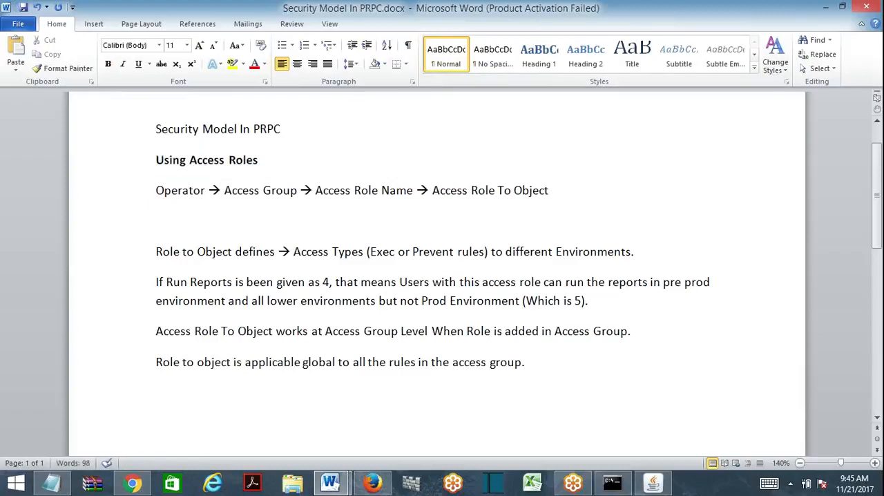
{"action": "type", "text": "Using Pre"}
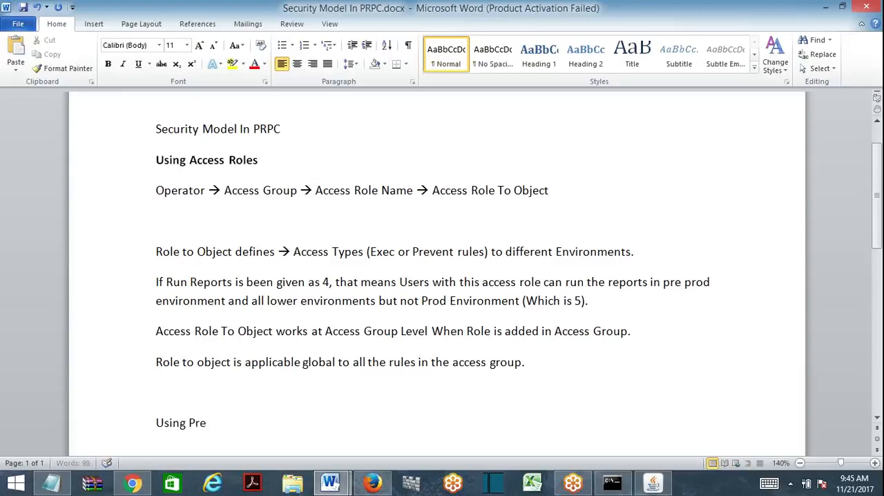
{"action": "type", "text": "vilege"}
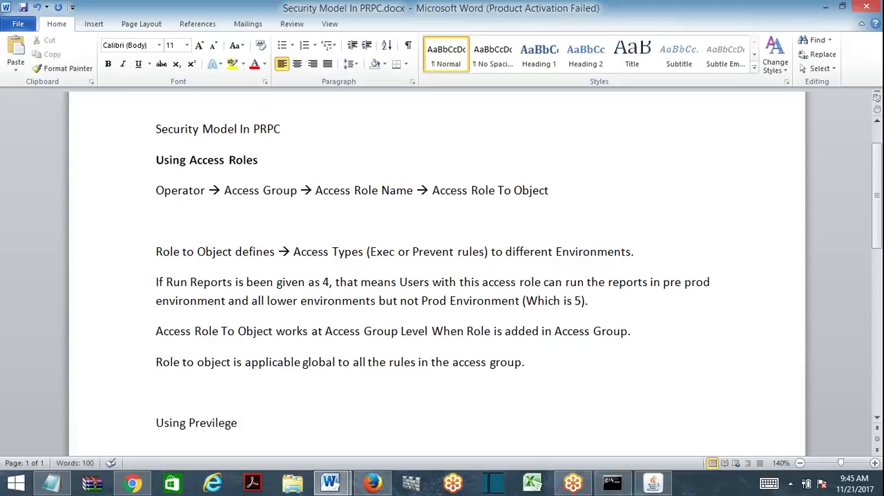
{"action": "key", "text": "shift+Home"}
{"action": "key", "text": "ctrl+b"}
{"action": "key", "text": "End"}
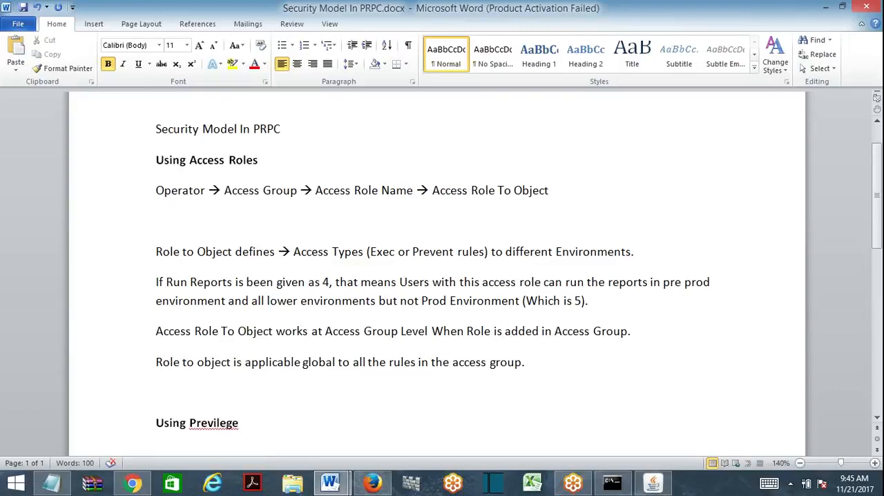
{"action": "right_click", "coordinate": [214, 423]}
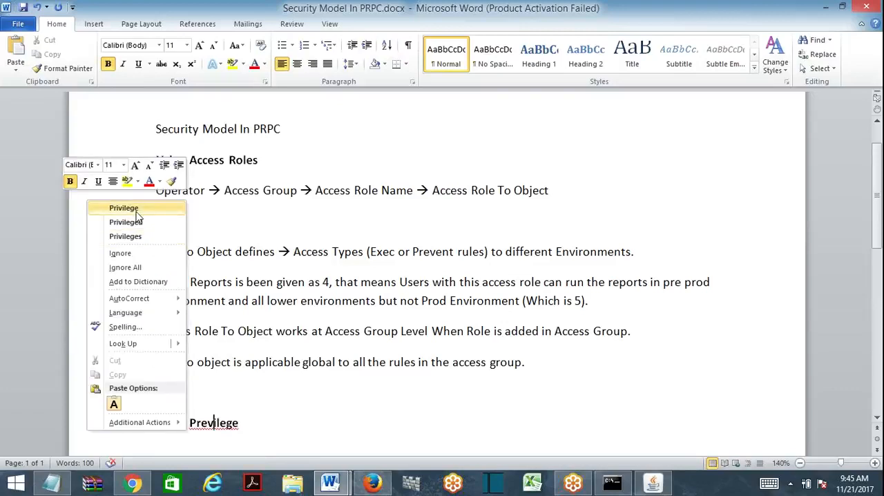
{"action": "left_click", "coordinate": [136, 210]}
{"action": "key", "text": "End"}
{"action": "key", "text": "Return"}
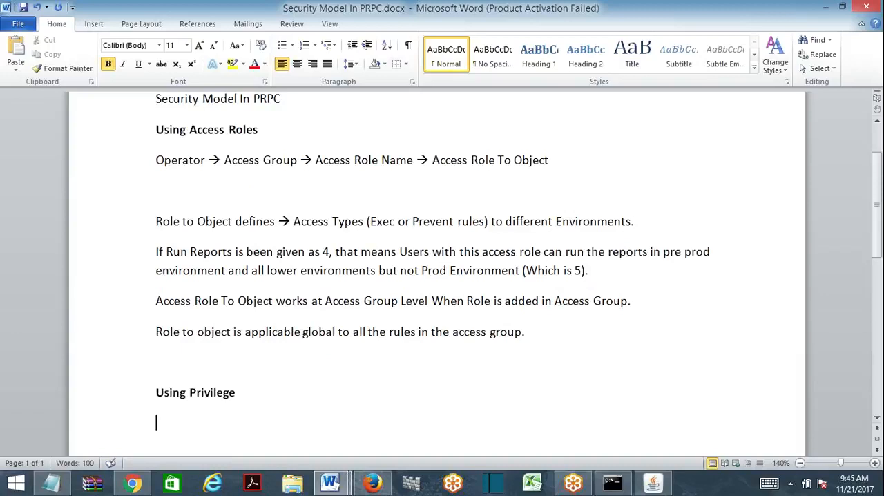
- Enter the flow "Access Role Name → Access Role To Object → Previlege" under the Using Privilege subheading
{"action": "type", "text": "Access Role N"}
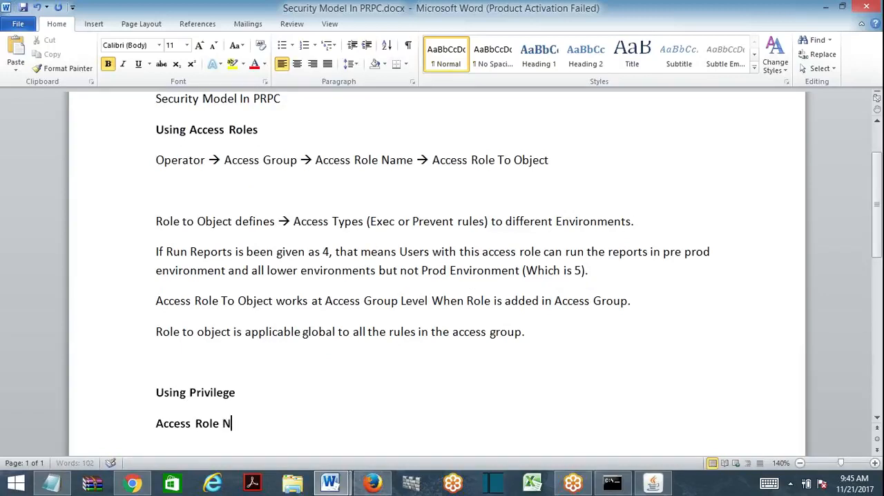
{"action": "type", "text": "ame -->A"}
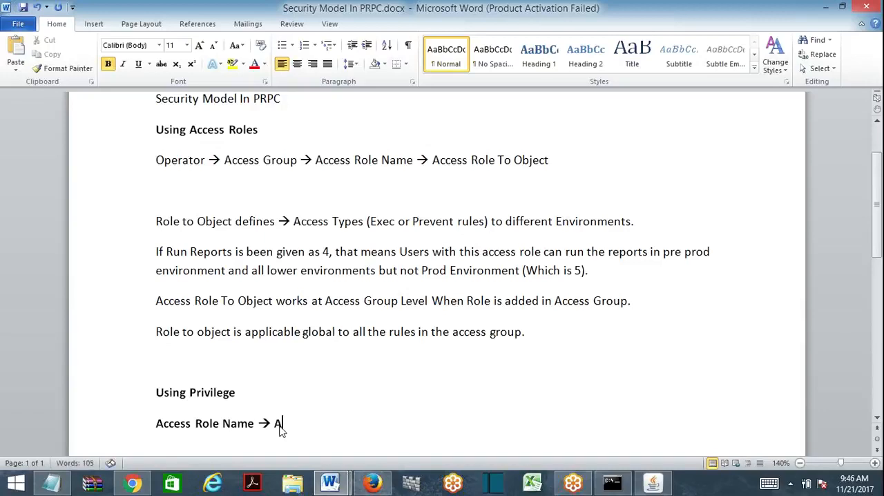
{"action": "type", "text": "ccess Role To Object "}
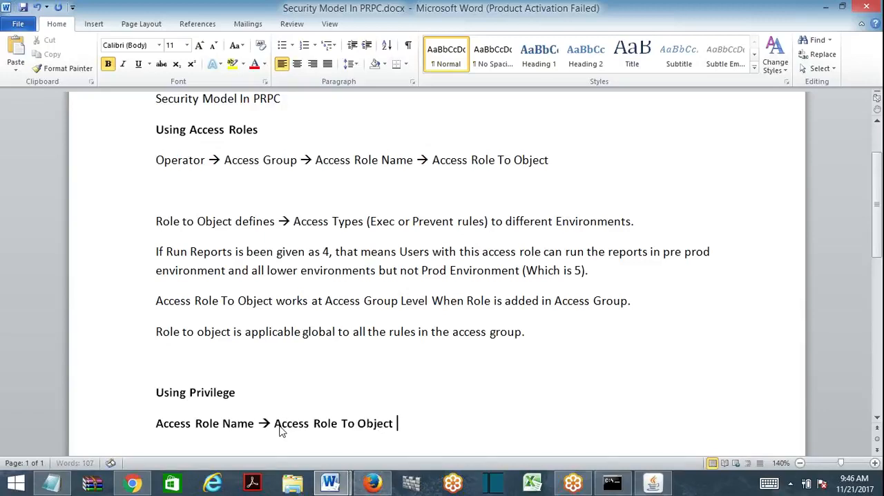
{"action": "type", "text": "--> Previlege"}
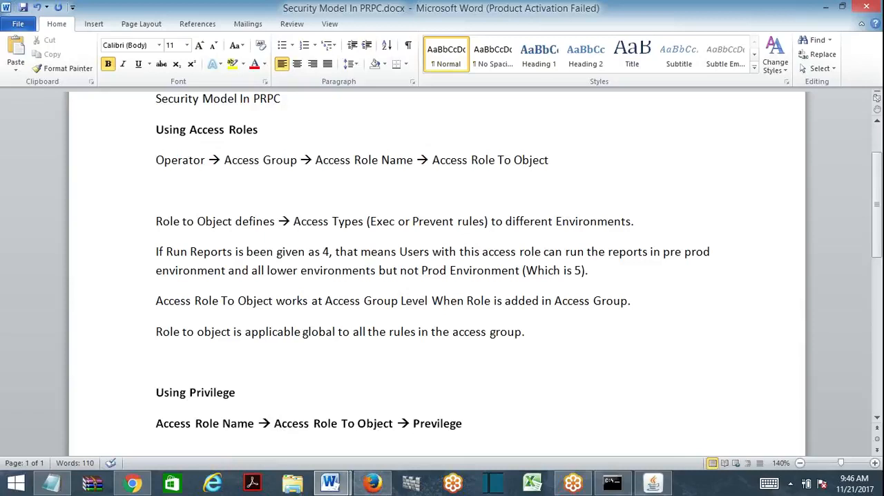
- Move "→ Previlege" from the flow to its own line directly above it and correct the spelling to "Privilege"
{"action": "key", "text": "ctrl+shift+Left"}
{"action": "key", "text": "ctrl+shift+Left"}
{"action": "key", "text": "ctrl+c"}
{"action": "key", "text": "BackSpace"}
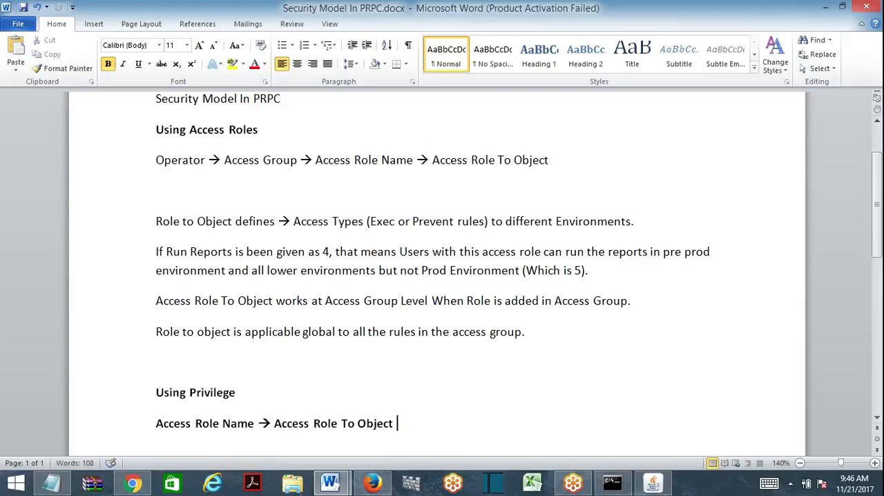
{"action": "key", "text": "Up"}
{"action": "key", "text": "Return"}
{"action": "key", "text": "ctrl+v"}
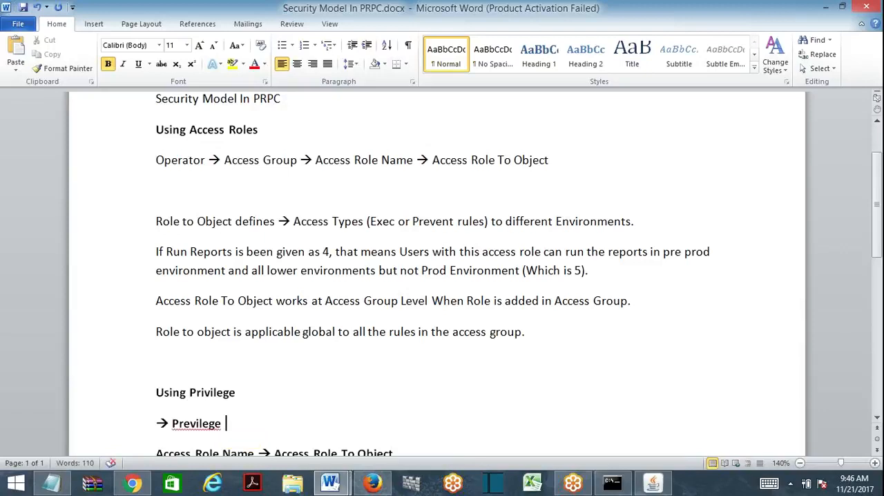
{"action": "key", "text": "BackSpace"}
{"action": "key", "text": "BackSpace"}
{"action": "key", "text": "BackSpace"}
{"action": "key", "text": "BackSpace"}
{"action": "type", "text": "lege"}
{"action": "right_click", "coordinate": [212, 423]}
{"action": "left_click", "coordinate": [111, 208]}
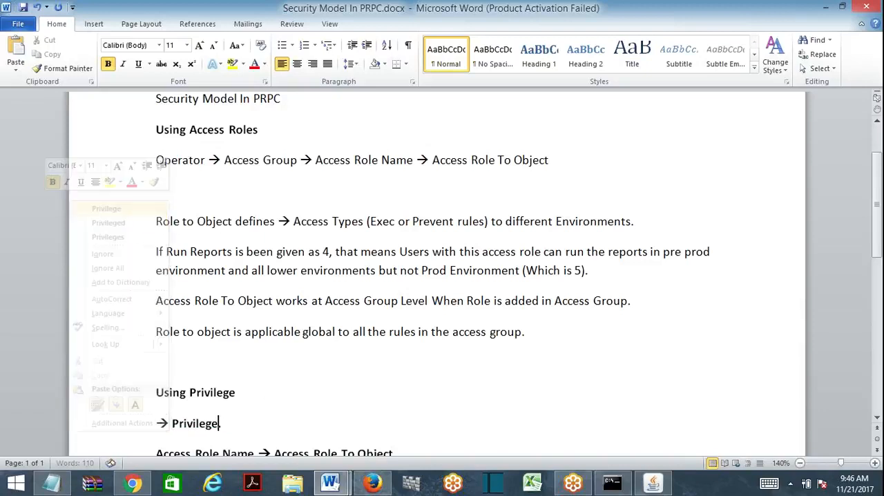
- Mark the Privilege and Access Role Name lines each with a leading period and remove the arrow before Privilege
{"action": "scroll", "coordinate": [442, 276], "scroll_direction": "down", "scroll_amount": 3}
{"action": "type", "text": "."}
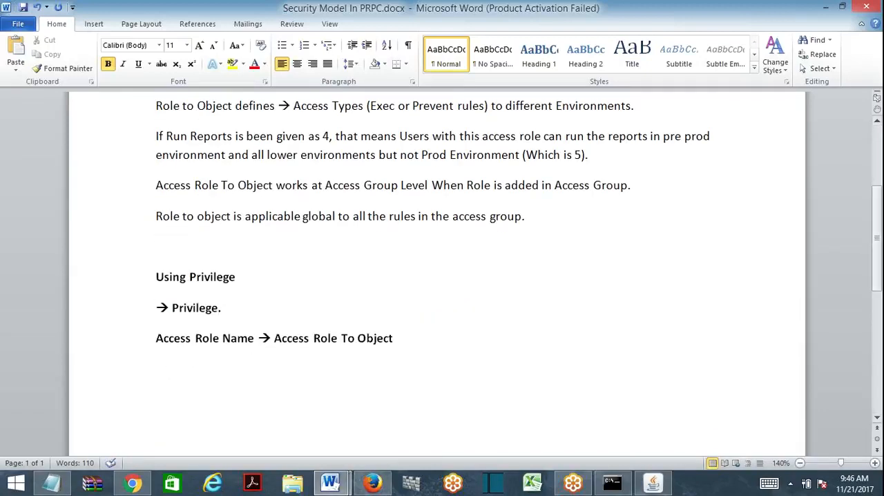
{"action": "type", "text": "."}
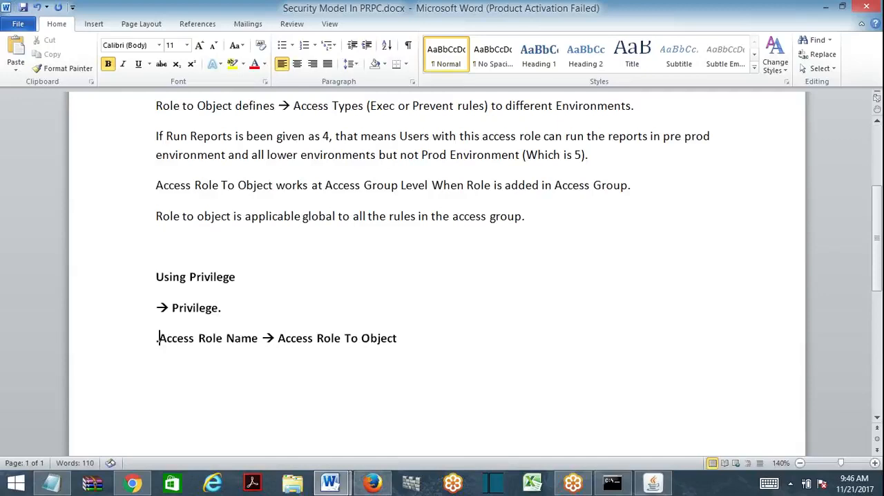
{"action": "left_click", "coordinate": [172, 308]}
{"action": "key", "text": "BackSpace"}
{"action": "key", "text": "BackSpace"}
{"action": "key", "text": "BackSpace"}
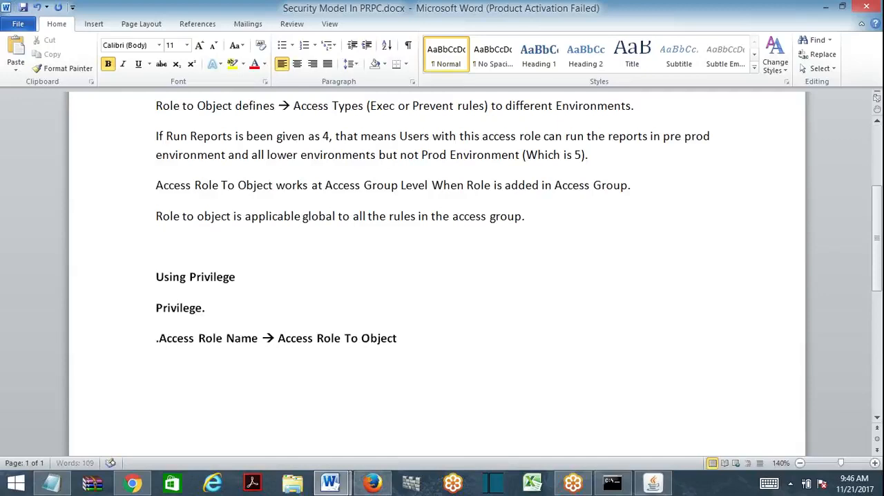
{"action": "key", "text": "Return"}
{"action": "type", "text": "."}
- Append "→ Previlege" after Access Role To Object in the flow line and save the document
{"action": "left_click", "coordinate": [404, 340]}
{"action": "type", "text": "--> Prev"}
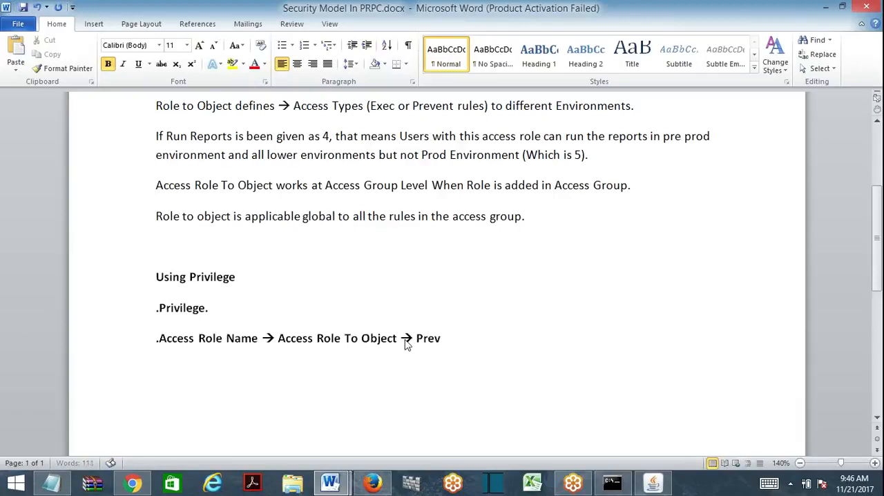
{"action": "type", "text": "ilege"}
{"action": "key", "text": "ctrl+s"}
- Switch to Pega Designer Studio in Firefox and open the TestingPrev privilege from the Access of Role to Object's privileges
{"action": "left_click", "coordinate": [372, 482]}
{"action": "scroll", "coordinate": [878, 132], "scroll_direction": "up", "scroll_amount": 2}
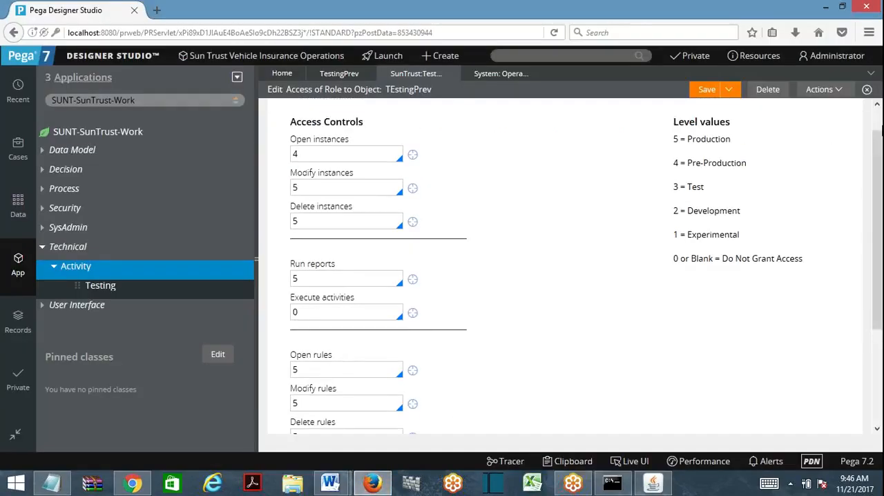
{"action": "left_click", "coordinate": [349, 138]}
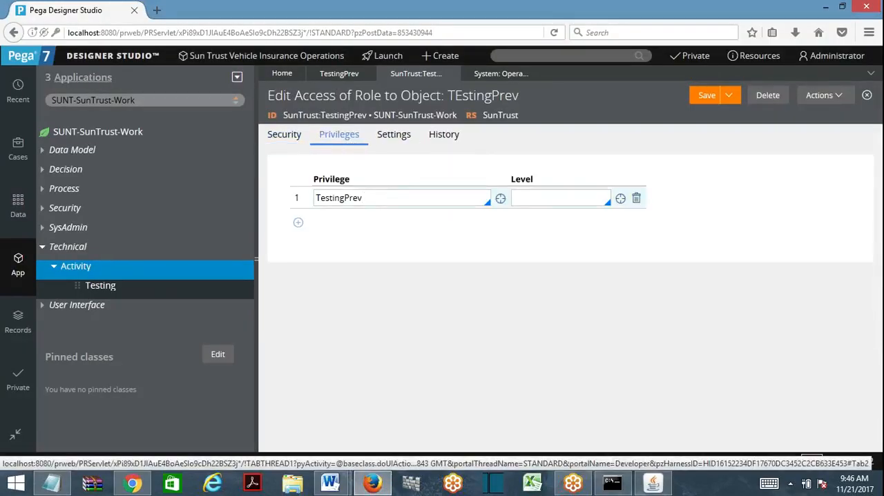
{"action": "left_click", "coordinate": [500, 199]}
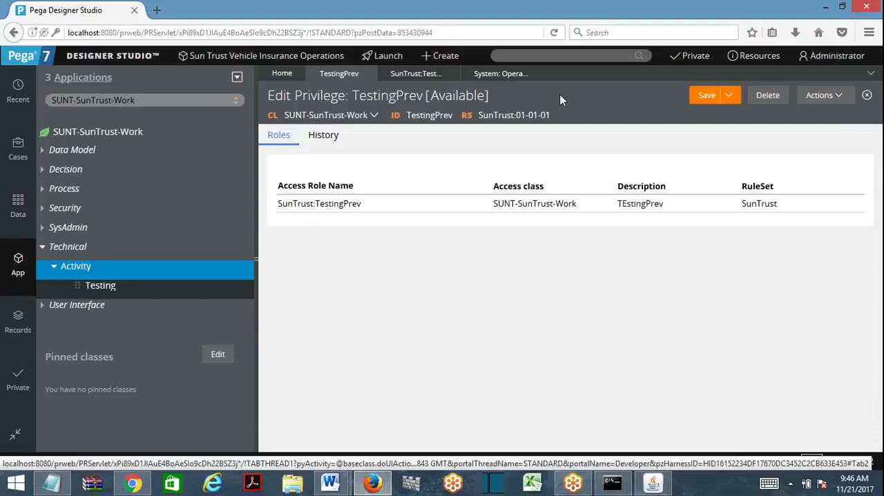
- Return to the Word document and insert a left arrow before the right arrow between "Access Role To Object" and "Previlege"
{"action": "left_click", "coordinate": [825, 7]}
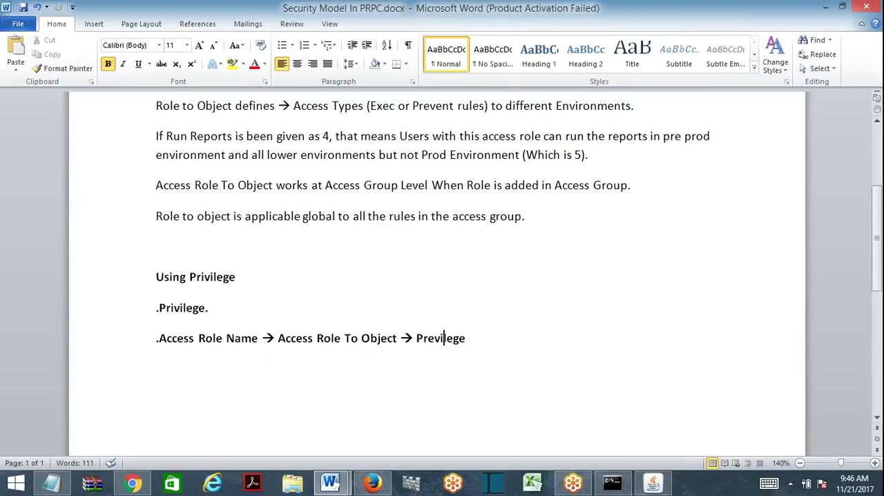
{"action": "left_click", "coordinate": [400, 337]}
{"action": "type", "text": "<"}
{"action": "type", "text": "<"}
{"action": "key", "text": "Right"}
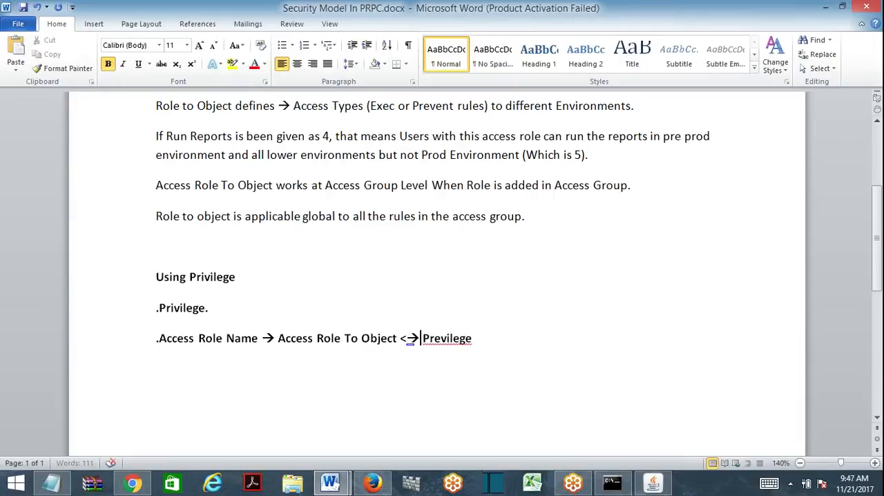
{"action": "key", "text": "Left"}
{"action": "key", "text": "Left"}
{"action": "key", "text": "BackSpace"}
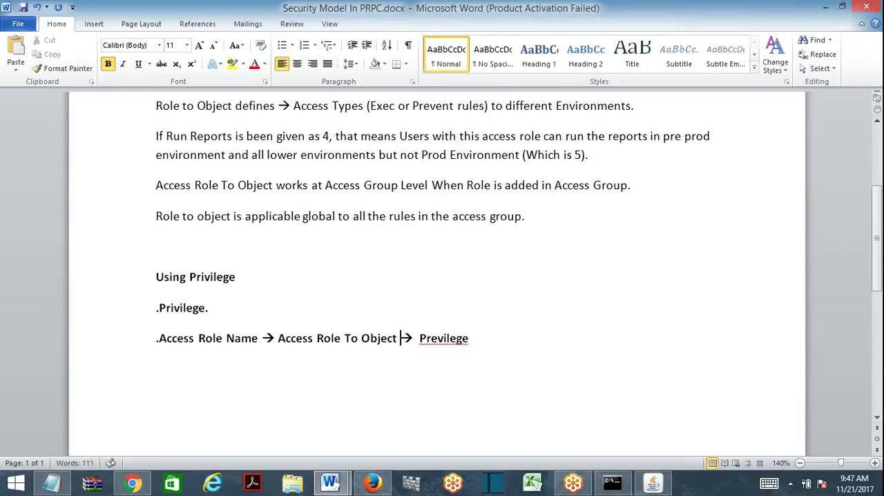
{"action": "type", "text": "<-"}
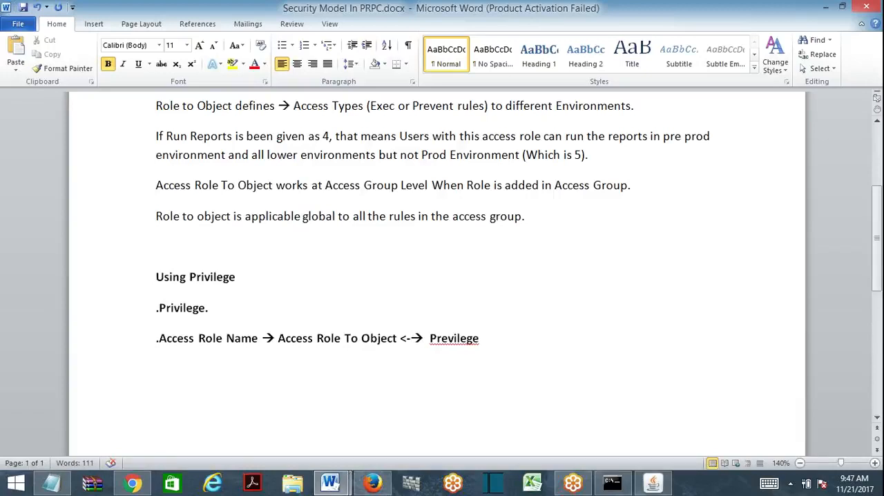
{"action": "key", "text": "BackSpace"}
{"action": "key", "text": "BackSpace"}
{"action": "type", "text": "<--"}
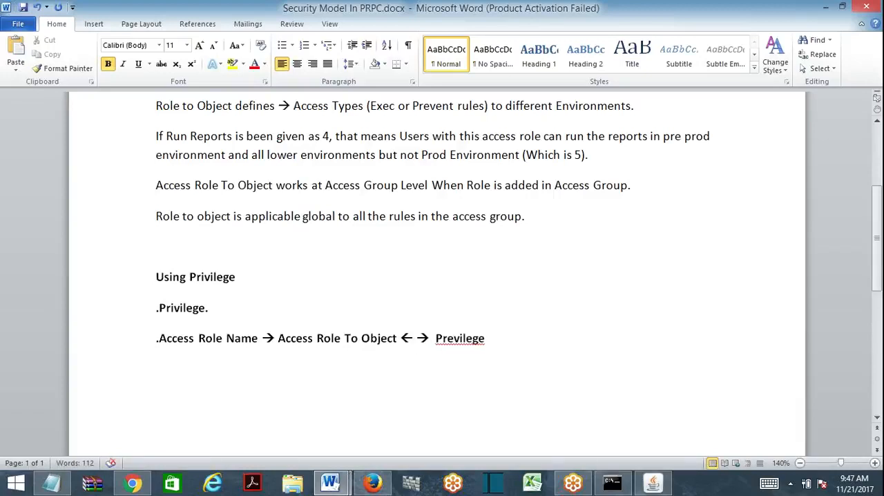
- Correct the misspelled "Previlege" at the end of the Access Role Name flow line to "Privilege"
{"action": "left_click", "coordinate": [156, 399]}
{"action": "right_click", "coordinate": [454, 338]}
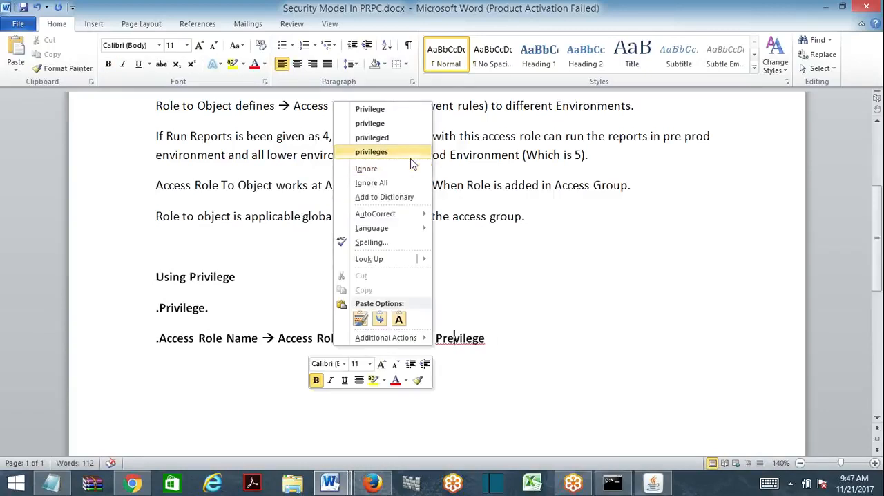
{"action": "left_click", "coordinate": [373, 109]}
{"action": "double_click", "coordinate": [468, 342]}
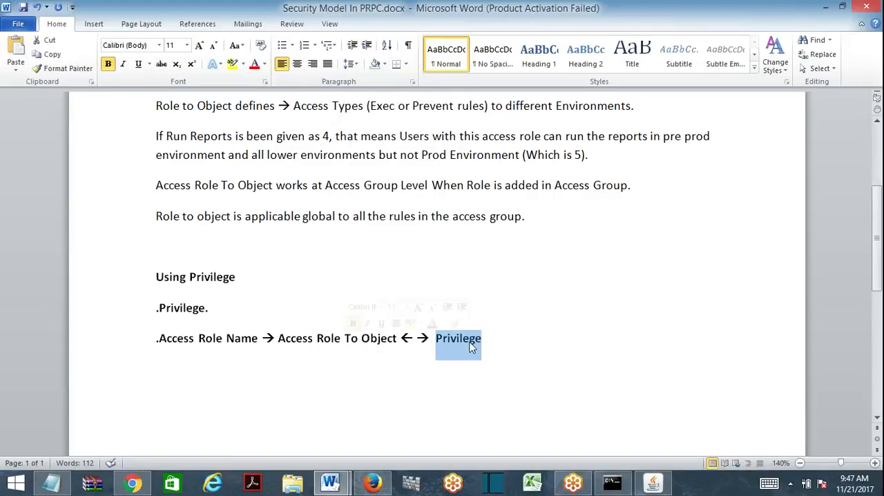
- Add the line "You can call this privilege rule on individual rules." below the Access Role Name flow line
{"action": "key", "text": "Right"}
{"action": "key", "text": "Down"}
{"action": "key", "text": "Return"}
{"action": "type", "text": "You c"}
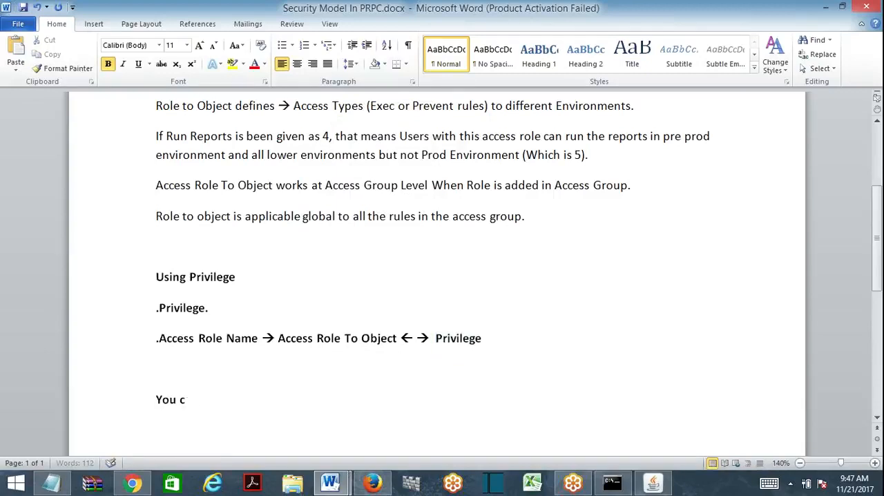
{"action": "type", "text": "an call this prev"}
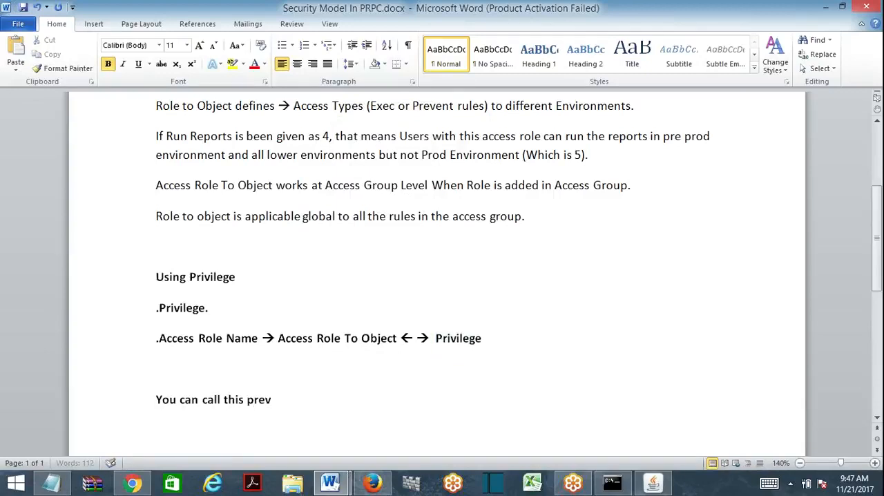
{"action": "key", "text": "BackSpace"}
{"action": "key", "text": "BackSpace"}
{"action": "type", "text": "ivilege rule"}
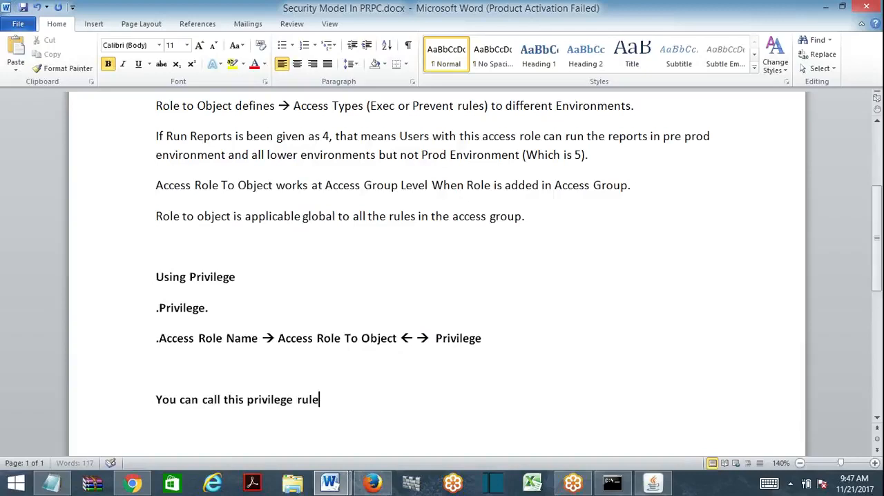
{"action": "type", "text": " on indivi"}
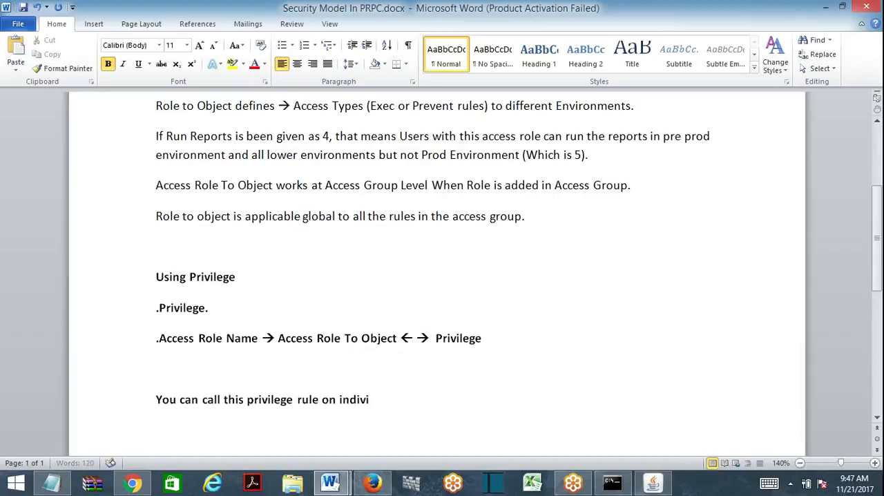
{"action": "type", "text": "dual rules."}
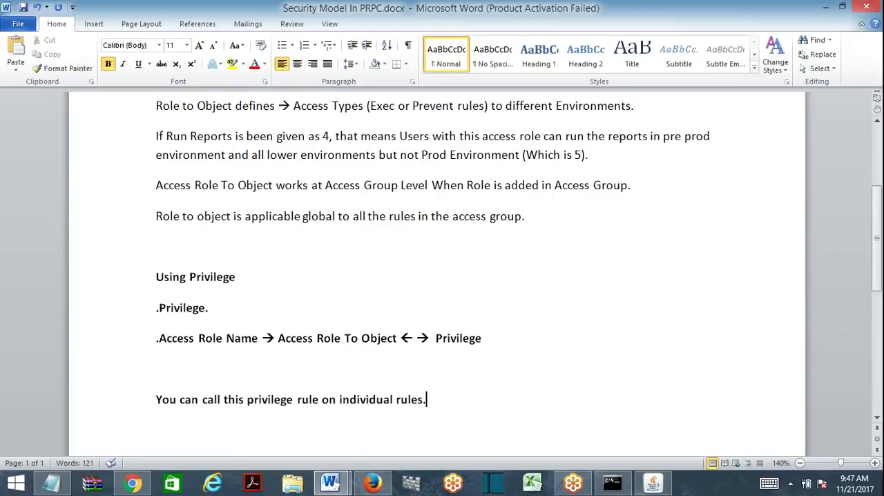
- Add a separate line at the end reading "Previlege is applicable to specific rule but global all access group operators."
{"action": "key", "text": "Return"}
{"action": "key", "text": "Return"}
{"action": "type", "text": "P"}
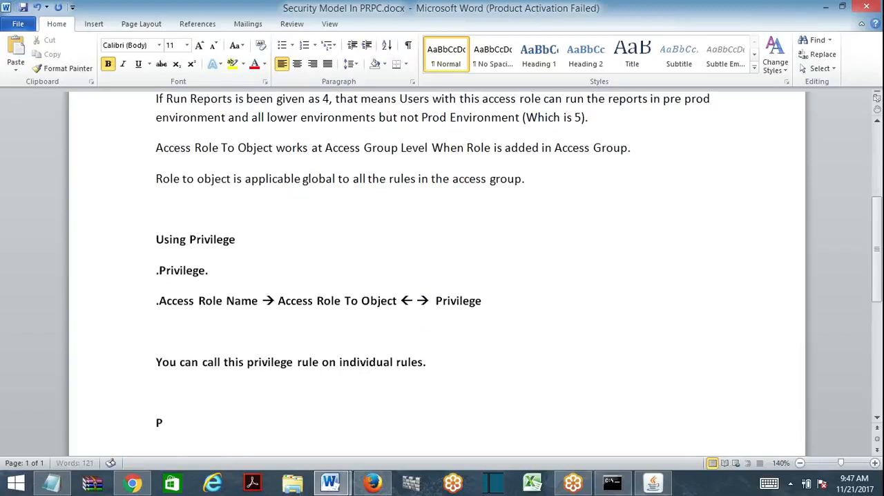
{"action": "type", "text": "revilege is app"}
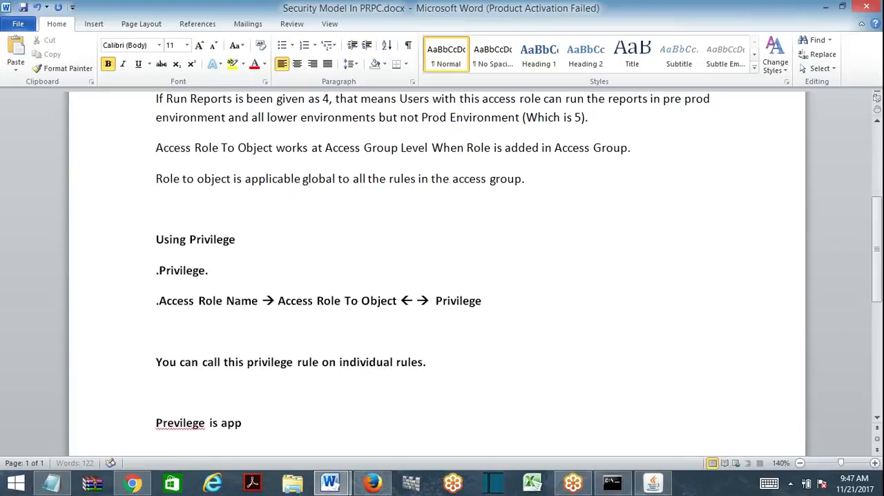
{"action": "type", "text": "licable "}
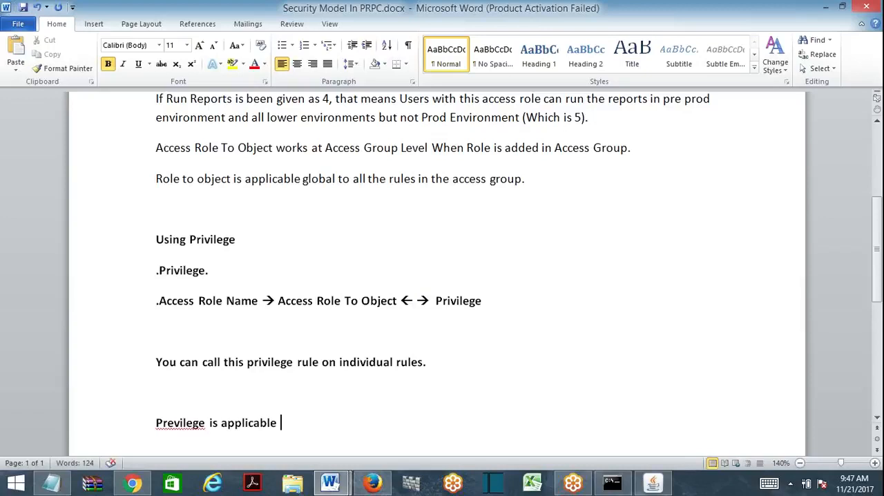
{"action": "type", "text": "to spe"}
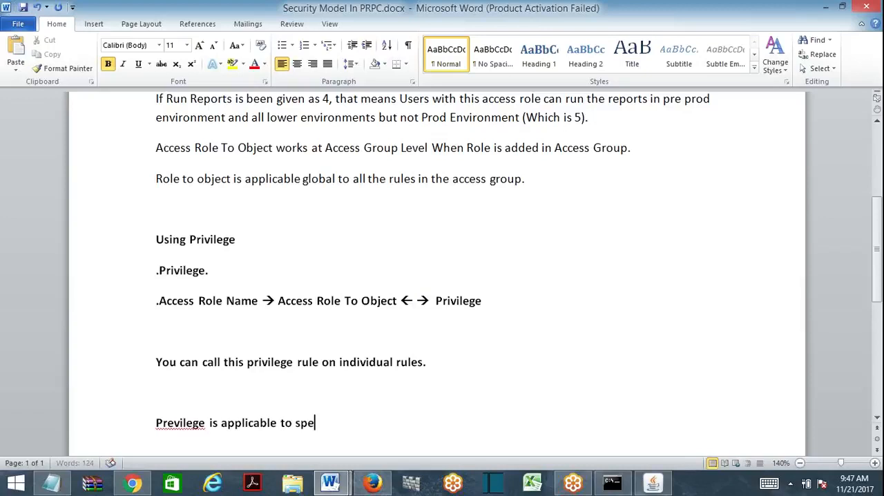
{"action": "type", "text": "cific rule but"}
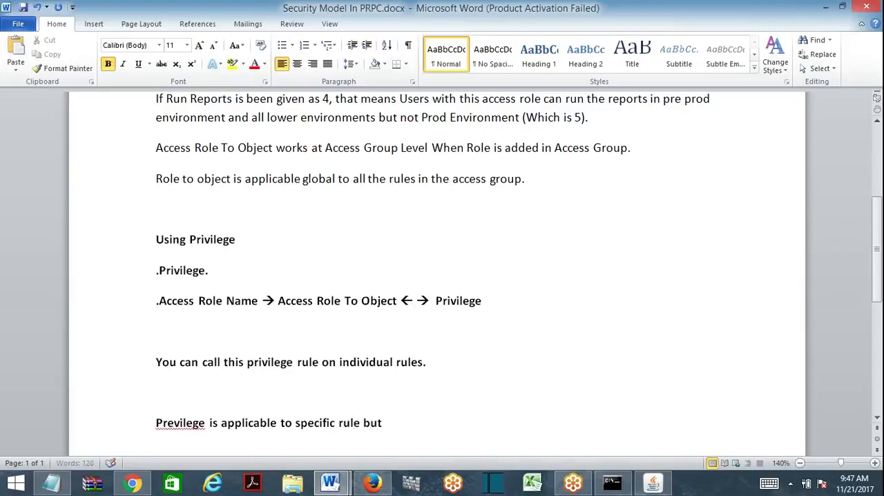
{"action": "type", "text": " global all access "}
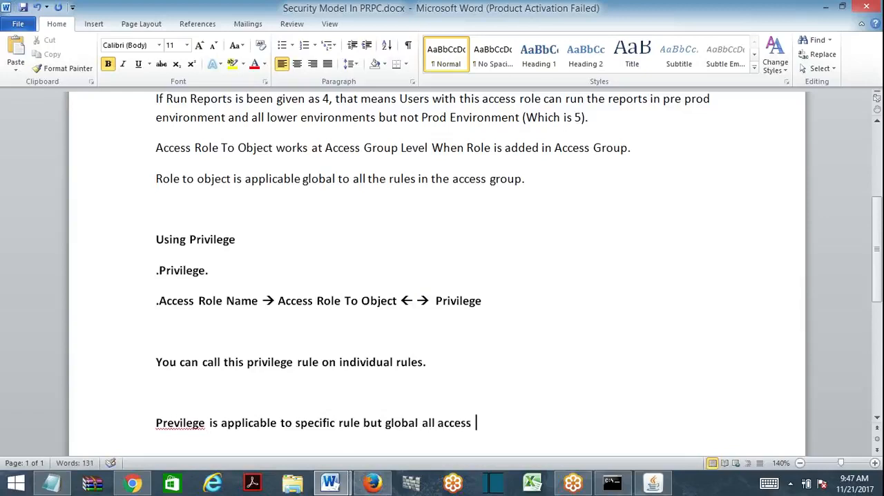
{"action": "type", "text": "group operators."}
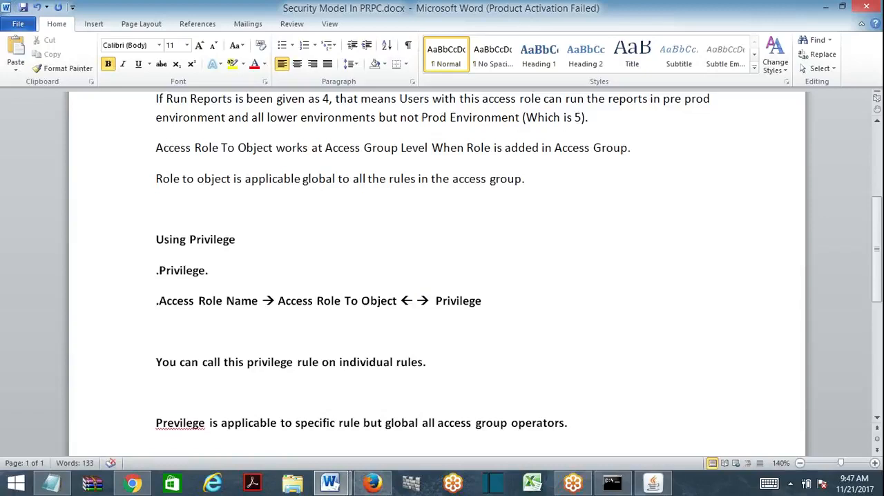
- Correct "Previlege" in the last sentence to "Privilege" and delete the blank line above that sentence
{"action": "right_click", "coordinate": [183, 422]}
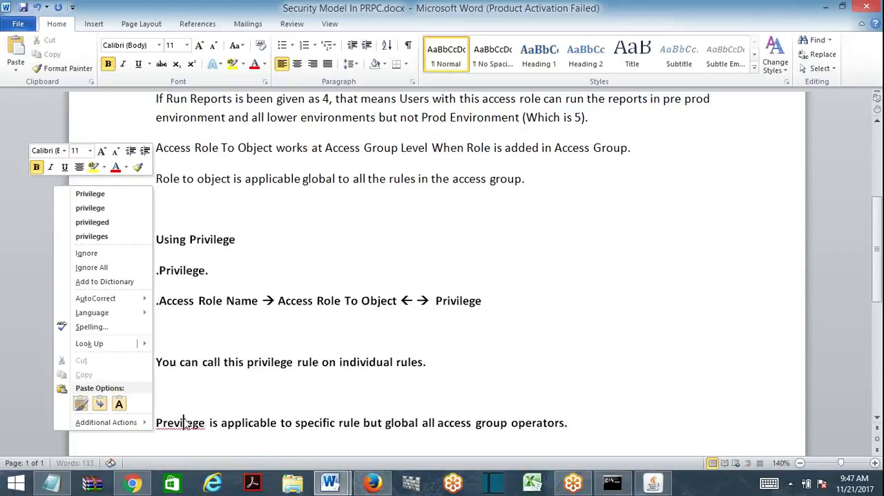
{"action": "left_click", "coordinate": [90, 194]}
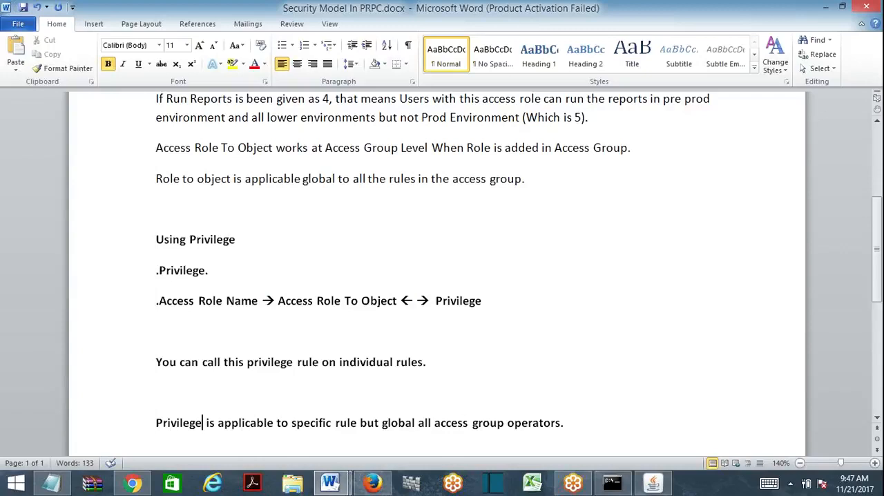
{"action": "left_click", "coordinate": [157, 392]}
{"action": "key", "text": "Delete"}
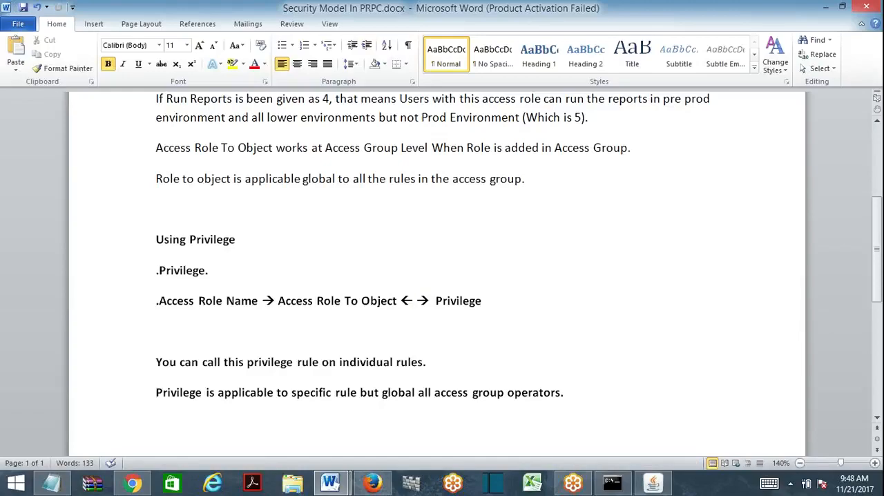
- Switch to Pega Designer Studio in Firefox, open the Administrator operator record, and examine its security settings and application access
{"action": "left_click", "coordinate": [372, 482]}
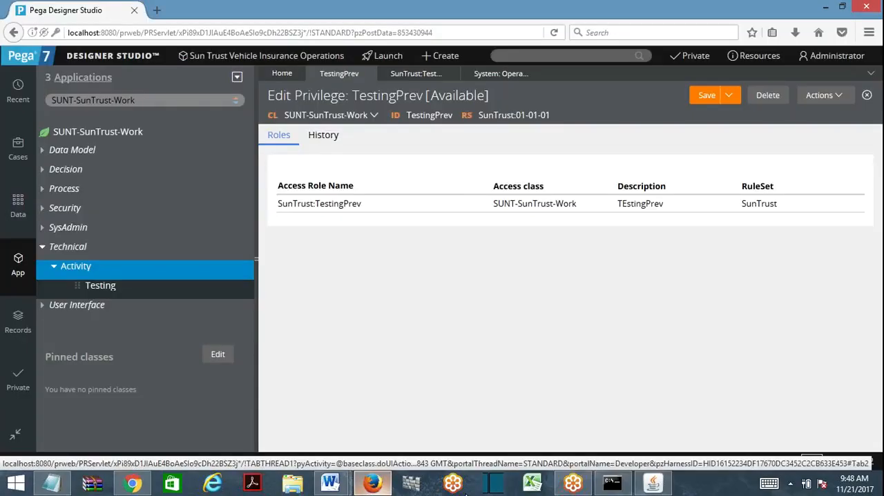
{"action": "left_click", "coordinate": [837, 61]}
{"action": "left_click", "coordinate": [831, 105]}
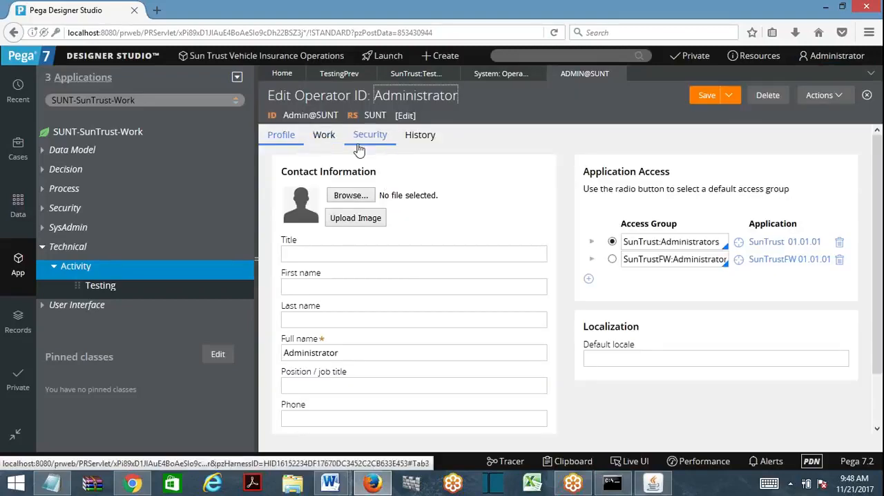
{"action": "left_click", "coordinate": [379, 140]}
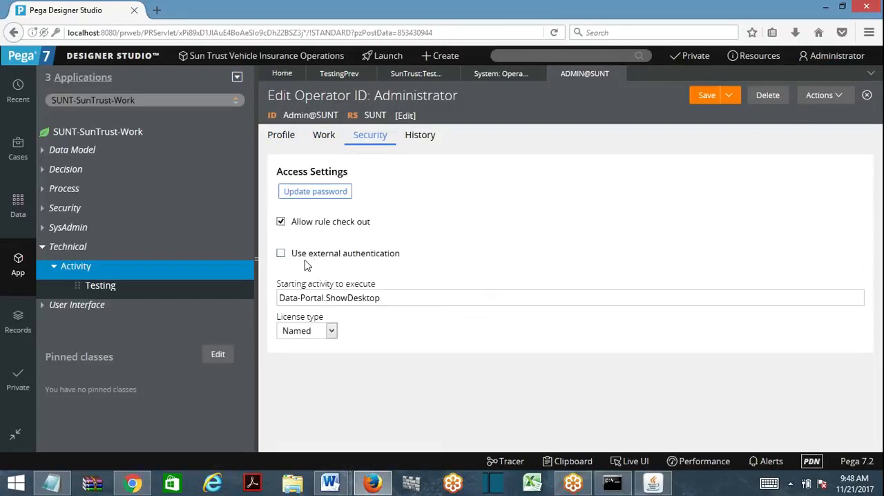
{"action": "left_click", "coordinate": [290, 138]}
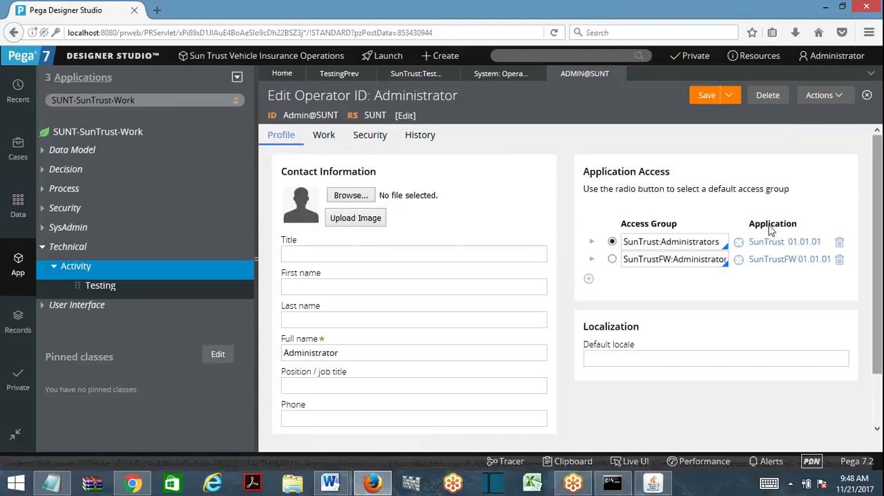
{"action": "scroll", "coordinate": [286, 138], "scroll_direction": "down", "scroll_amount": 2}
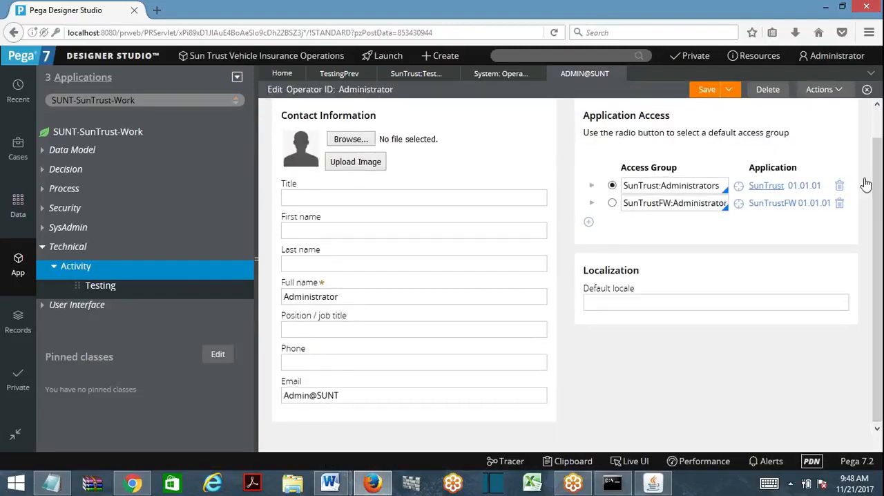
- Open the SunTrust:Administrators access group, examine its definition, advanced settings and operators, and close it
{"action": "left_click", "coordinate": [738, 184]}
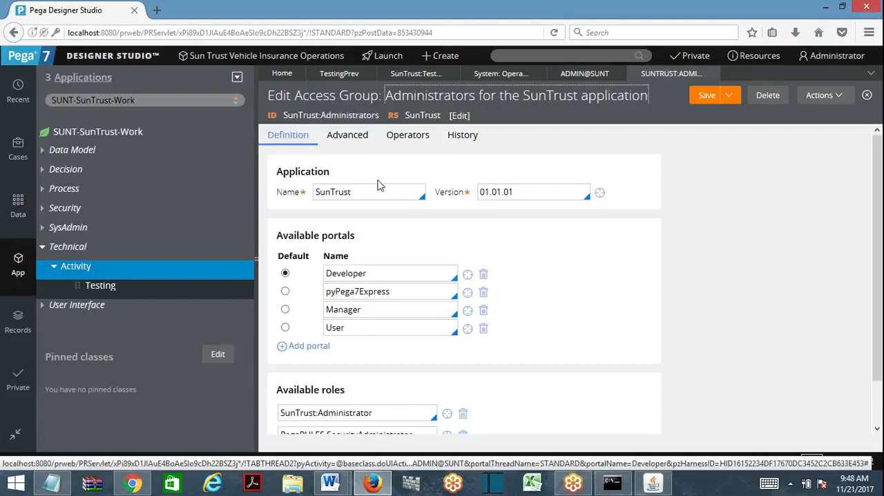
{"action": "left_click_drag", "start_coordinate": [878, 242], "coordinate": [874, 165]}
{"action": "left_click", "coordinate": [358, 137]}
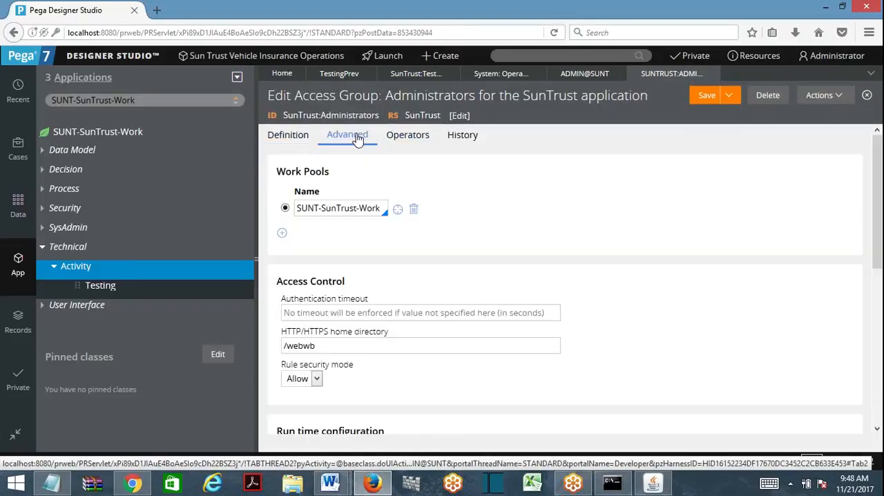
{"action": "left_click_drag", "start_coordinate": [879, 203], "coordinate": [873, 169]}
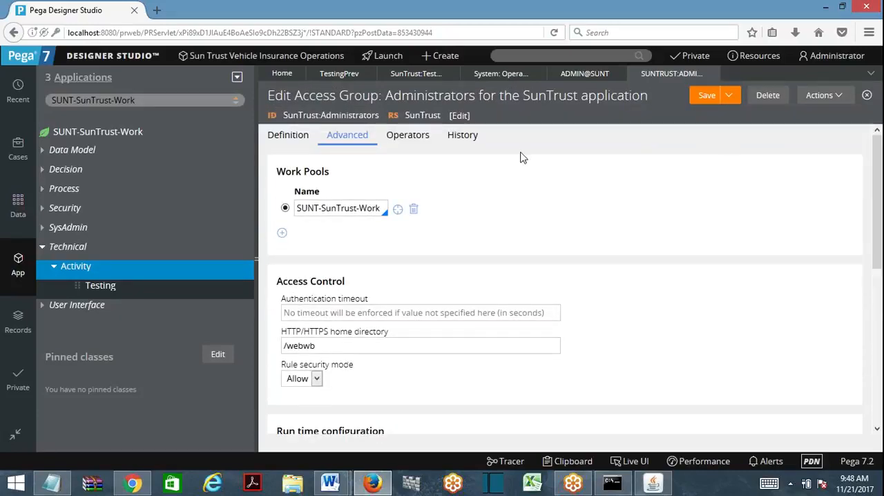
{"action": "left_click", "coordinate": [422, 145]}
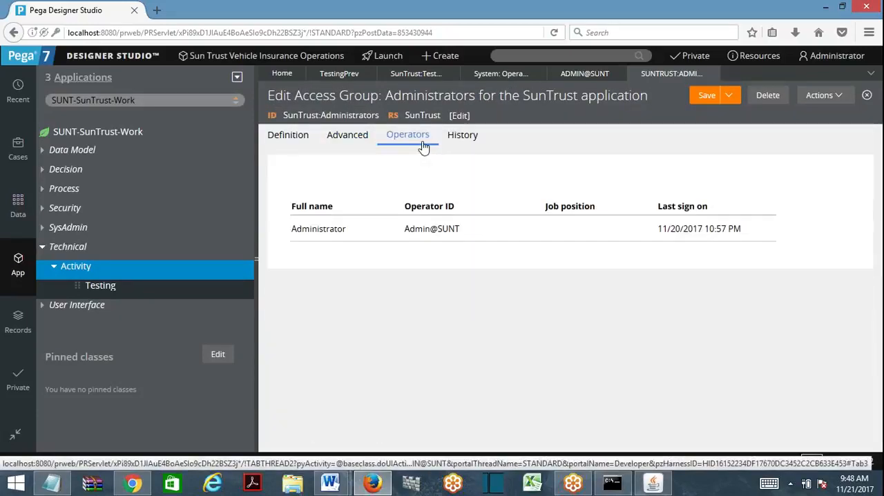
{"action": "left_click", "coordinate": [711, 74]}
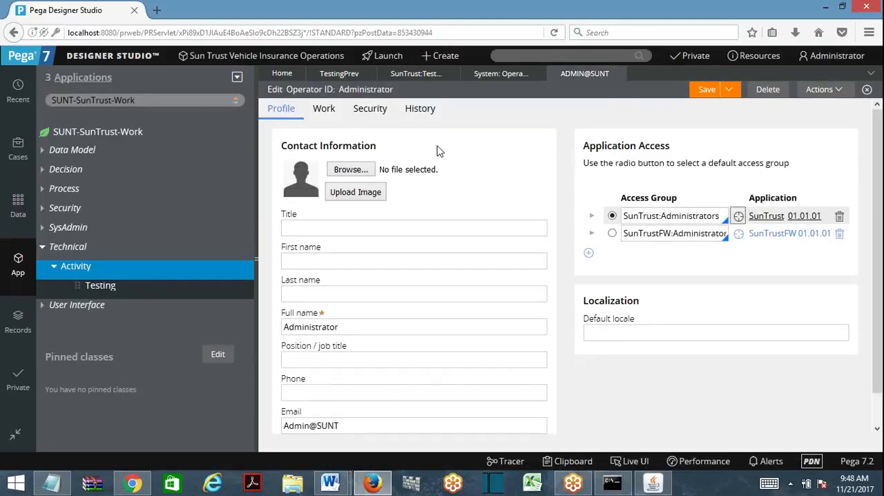
- Return to the Word document, delete the blank line above "You can call this privilege rule on individual rules." and save
{"action": "left_click", "coordinate": [824, 10]}
{"action": "key", "text": "Up"}
{"action": "key", "text": "Up"}
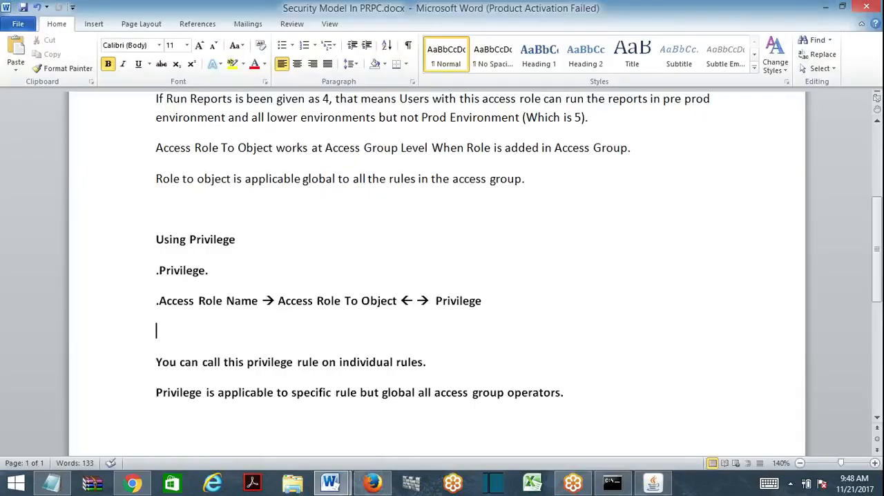
{"action": "key", "text": "Delete"}
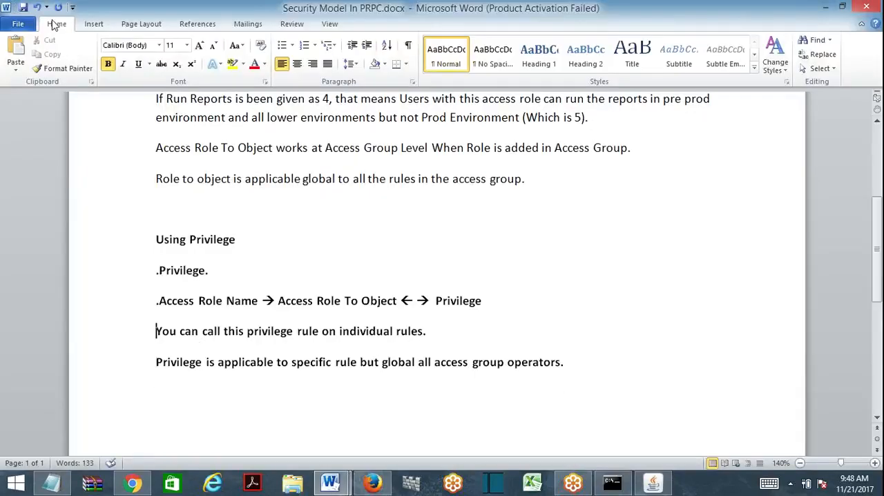
{"action": "left_click", "coordinate": [24, 8]}
{"action": "left_click", "coordinate": [237, 240]}
{"action": "left_click", "coordinate": [156, 362]}
{"action": "left_click_drag", "start_coordinate": [157, 361], "coordinate": [341, 361]}
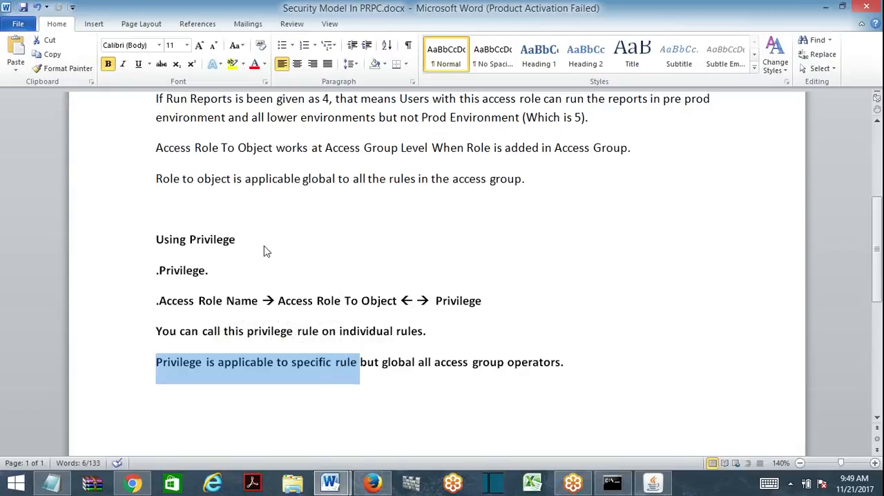
{"action": "left_click", "coordinate": [564, 362]}
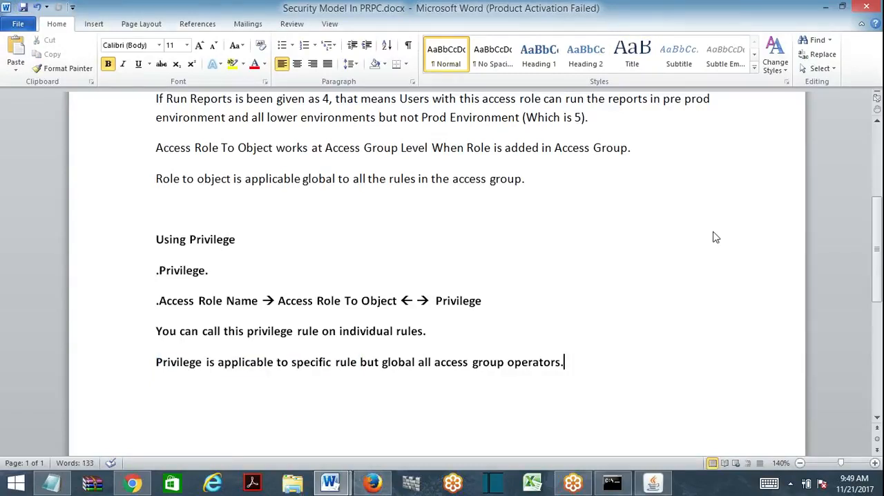
- Switch to Pega Designer Studio in Firefox and view the access controls of the TEstingPrev Access of Role to Object
{"action": "key", "text": "alt+Tab"}
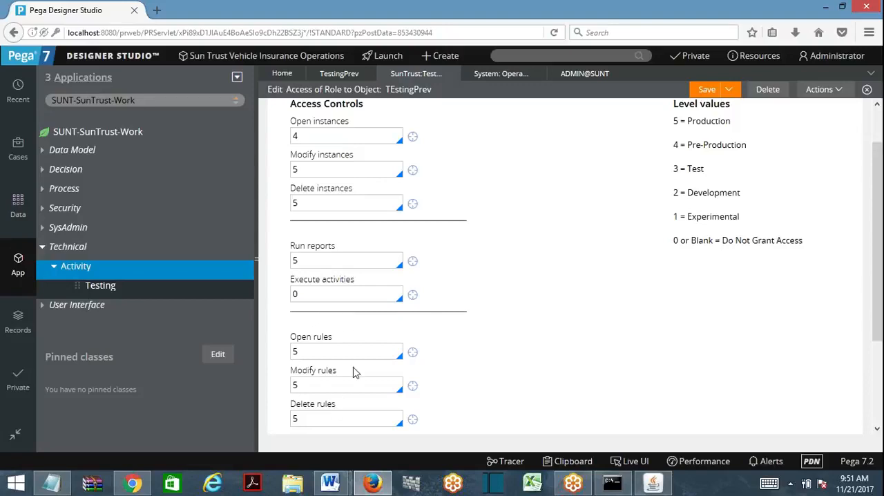
- Set the Execute activities access control to pxAssignedToMyDivisionCostCenterManager and open that Access When rule to examine its condition
{"action": "double_click", "coordinate": [297, 294]}
{"action": "key", "text": "BackSpace"}
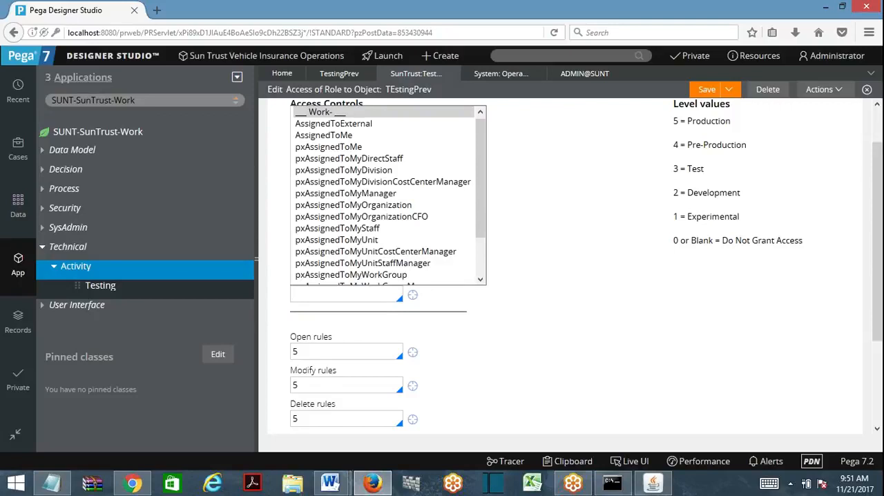
{"action": "left_click", "coordinate": [378, 182]}
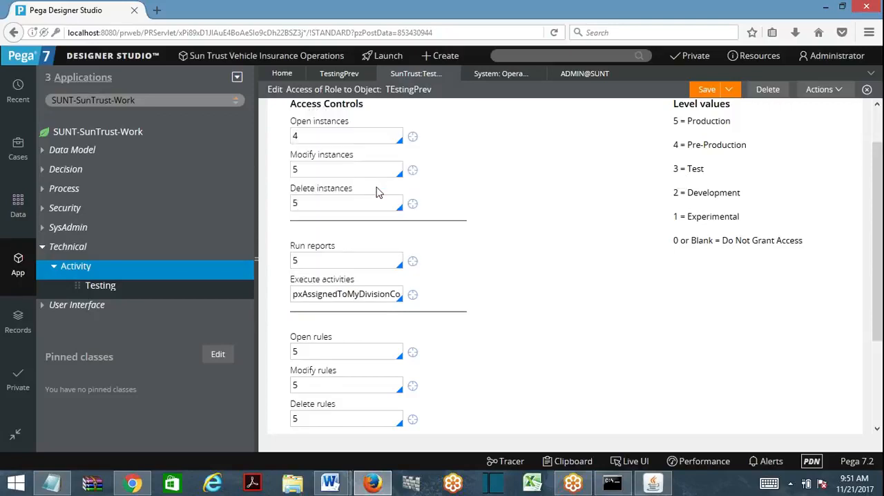
{"action": "left_click", "coordinate": [411, 295]}
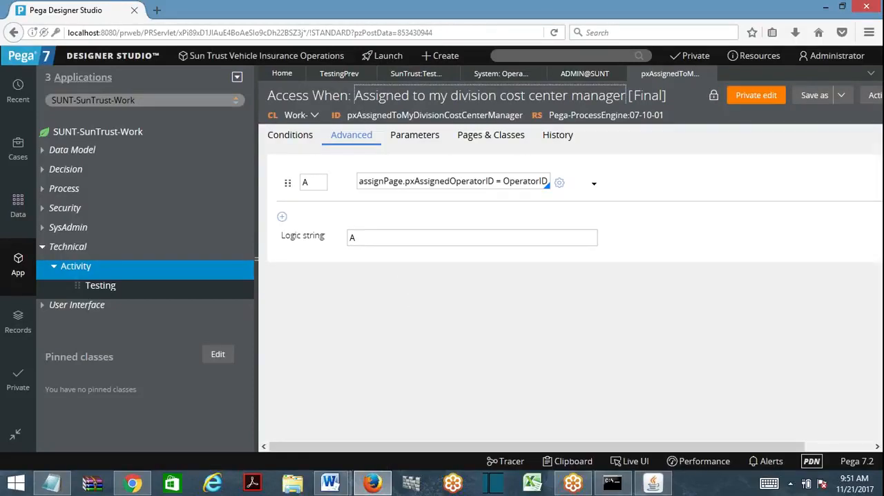
{"action": "left_click_drag", "start_coordinate": [363, 182], "coordinate": [548, 208]}
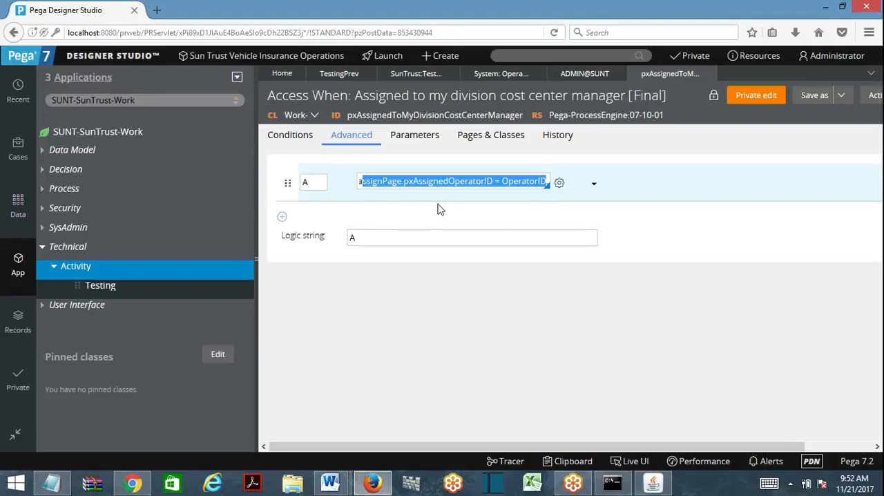
- Reopen the TEstingPrev Access of Role to Object from the TestingPrev privilege, review its Execute activities control, and save the record
{"action": "left_click", "coordinate": [573, 73]}
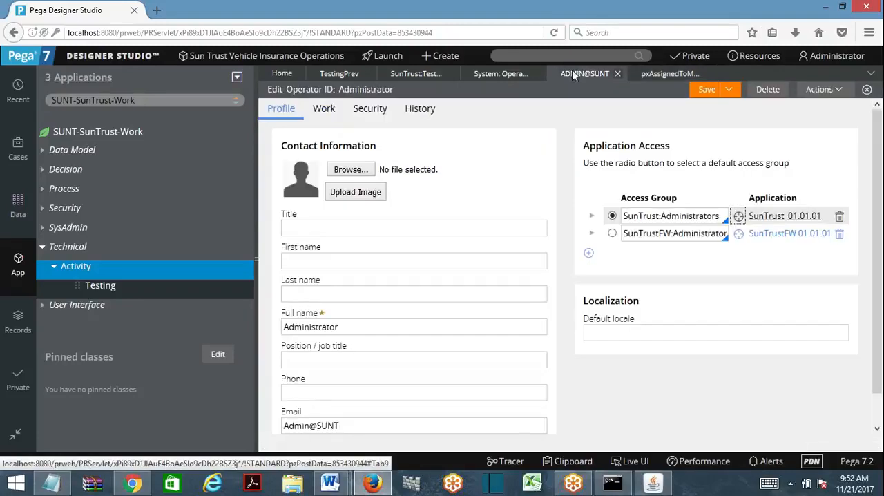
{"action": "left_click", "coordinate": [338, 75]}
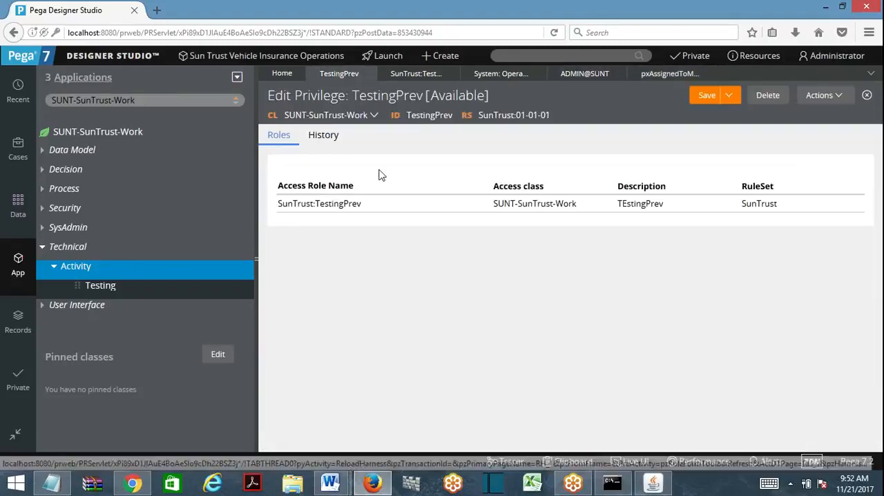
{"action": "left_click", "coordinate": [334, 205]}
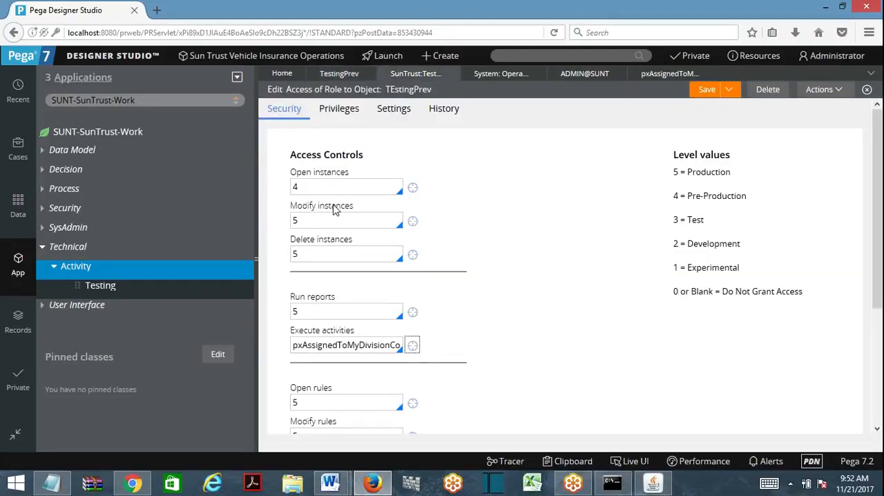
{"action": "scroll", "coordinate": [881, 241], "scroll_direction": "down", "scroll_amount": 4}
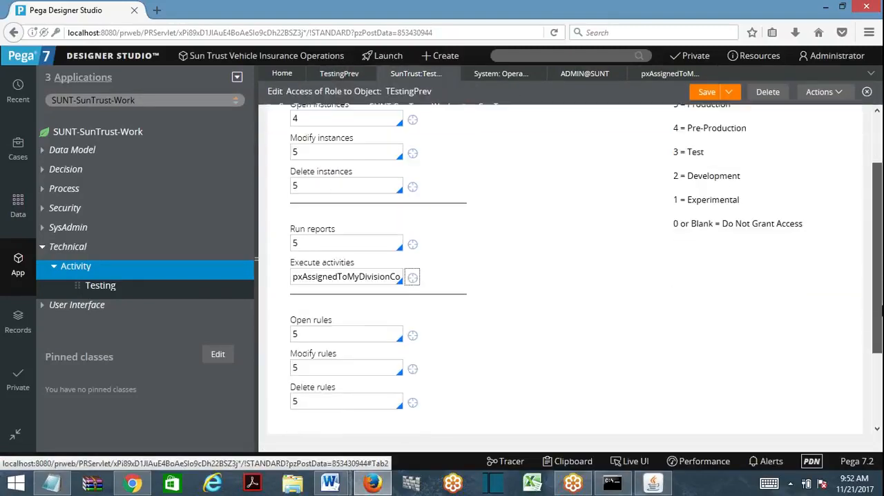
{"action": "double_click", "coordinate": [308, 276]}
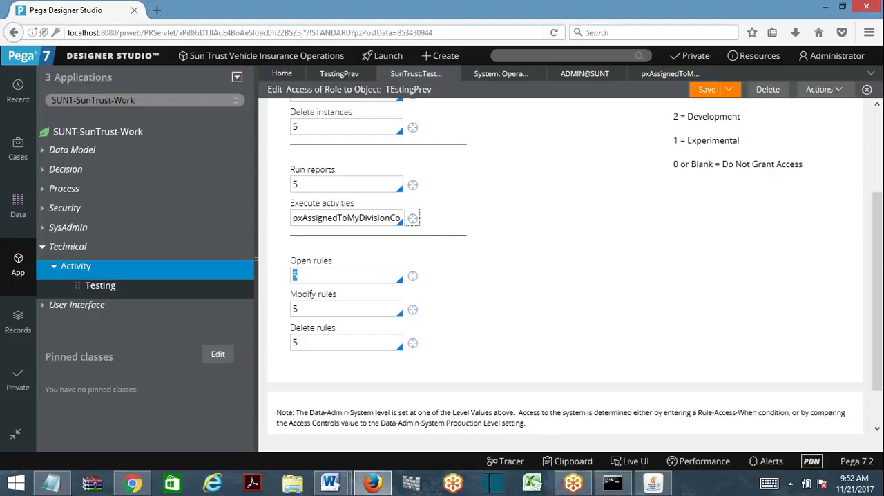
{"action": "left_click", "coordinate": [345, 219]}
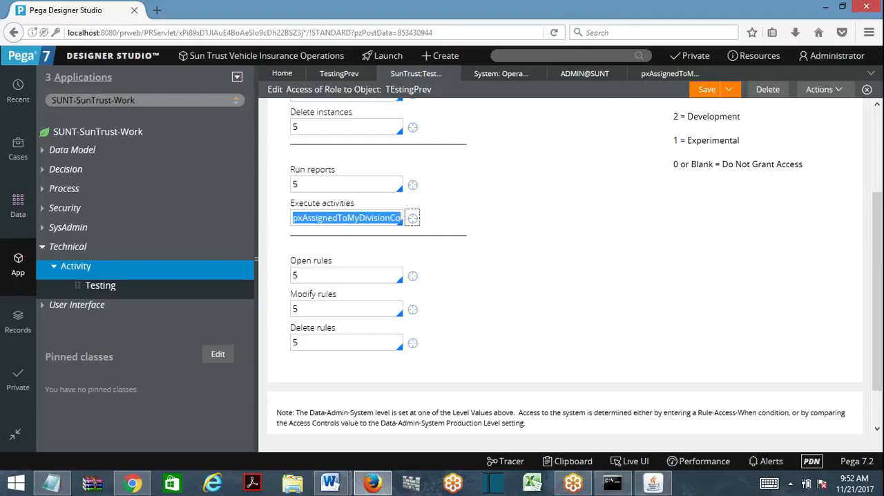
{"action": "left_click", "coordinate": [706, 91]}
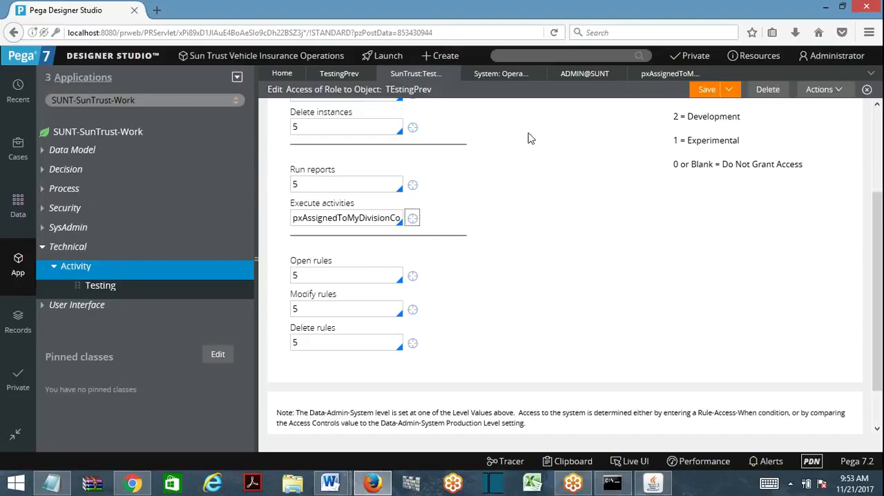
{"action": "key", "text": "shift+Tab"}
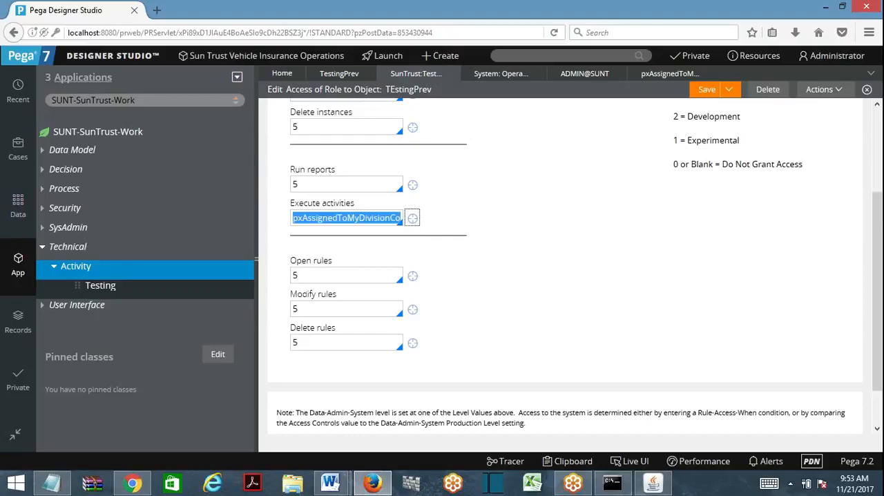
{"action": "key", "text": "BackSpace"}
{"action": "key", "text": "ctrl+z"}
{"action": "left_click", "coordinate": [601, 241]}
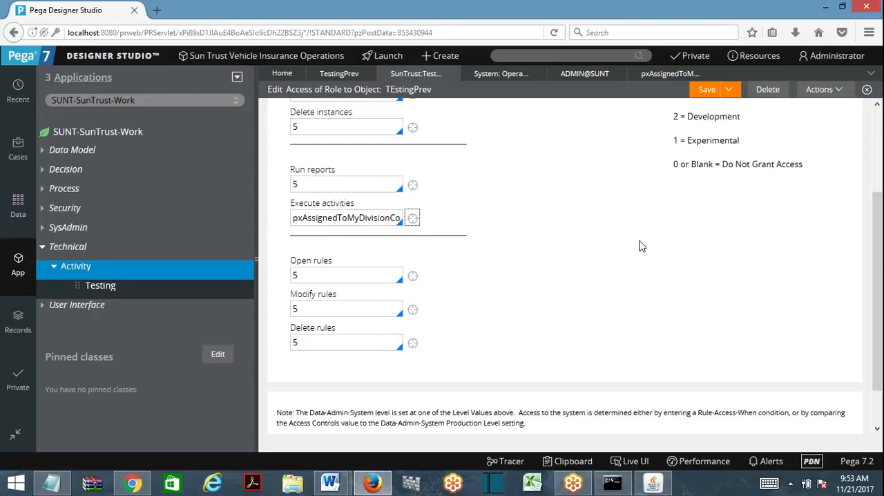
- Open the Access When rule referenced by the Execute activities control and examine its header
{"action": "left_click", "coordinate": [412, 218]}
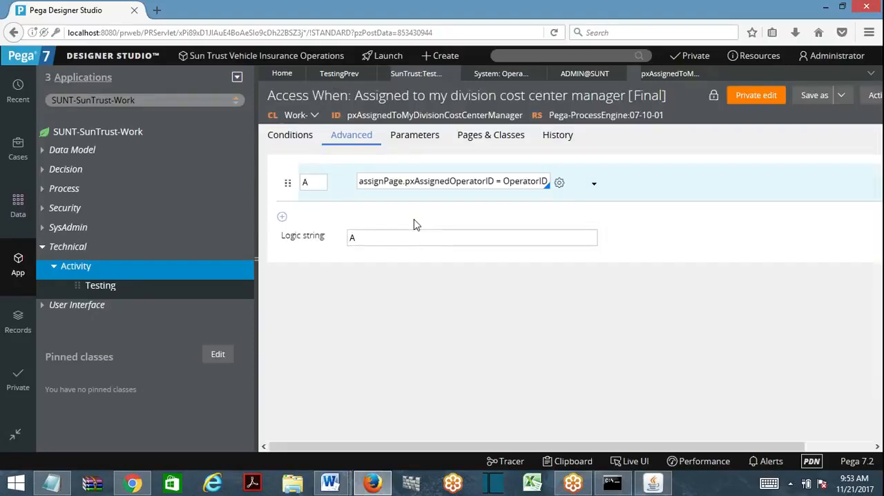
{"action": "left_click_drag", "start_coordinate": [267, 95], "coordinate": [622, 110]}
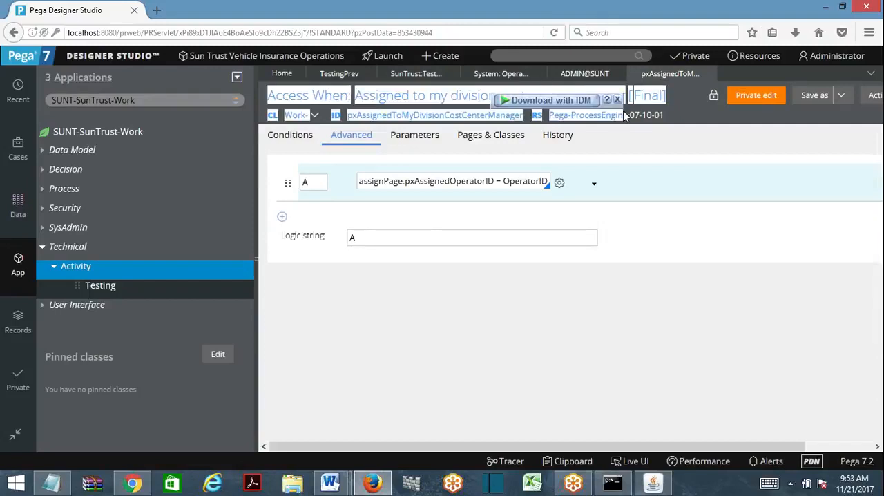
{"action": "left_click", "coordinate": [665, 181]}
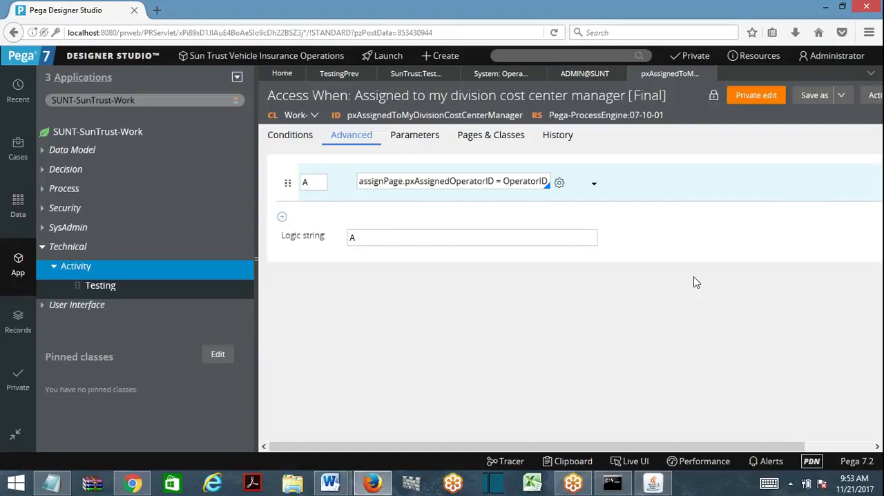
- Start a new Access Deny record under Security, labelled zfdsfsd, with the role name PegaRULES:AutoTest
{"action": "left_click", "coordinate": [61, 249]}
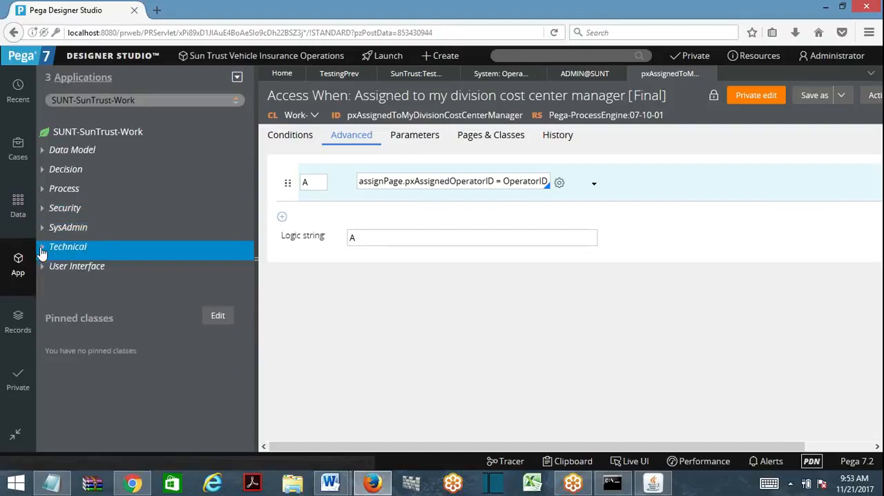
{"action": "right_click", "coordinate": [64, 209]}
{"action": "mouse_move", "coordinate": [75, 222]}
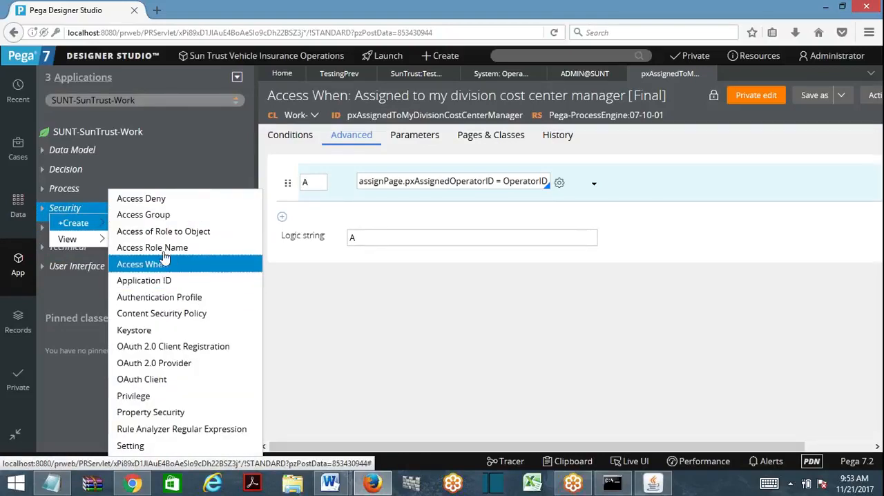
{"action": "left_click", "coordinate": [153, 199]}
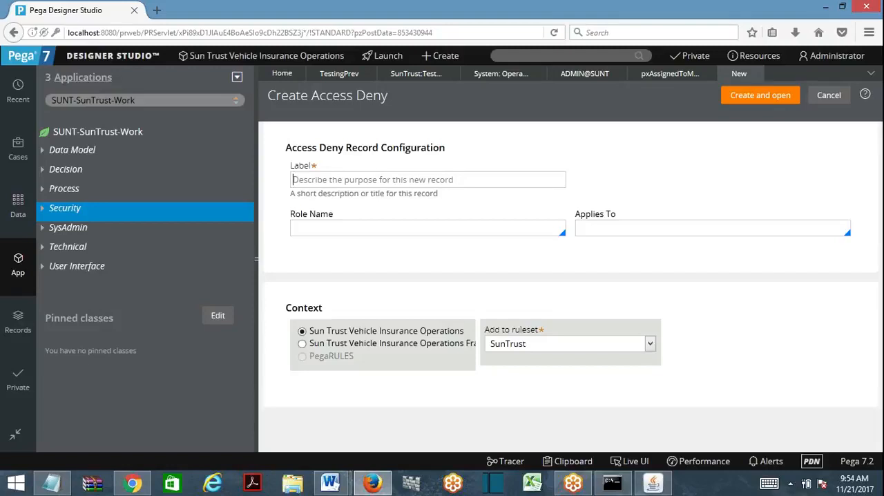
{"action": "type", "text": "zfdsfsd"}
{"action": "key", "text": "Tab"}
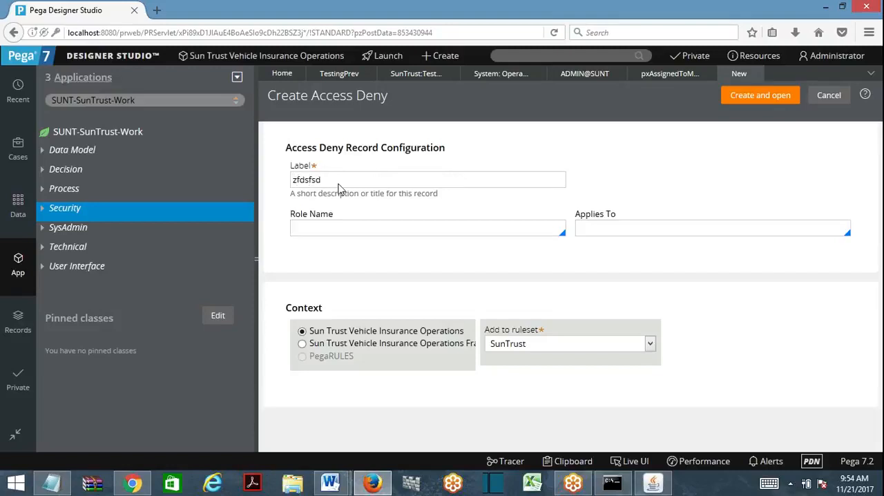
{"action": "left_click", "coordinate": [329, 279]}
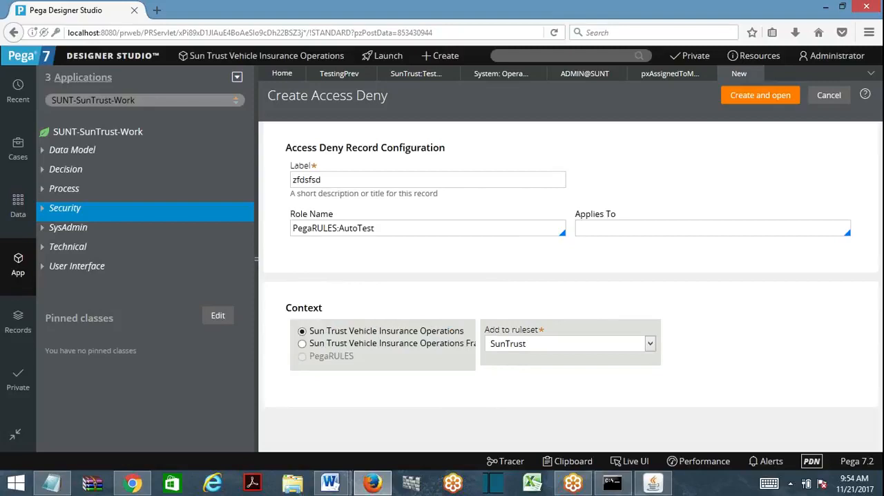
- Apply the new Access Deny record to the SUNT-SunTrust-Work class, then create and open it
{"action": "left_click", "coordinate": [617, 230]}
{"action": "left_click", "coordinate": [183, 101]}
{"action": "key", "text": "ctrl+a"}
{"action": "key", "text": "ctrl+c"}
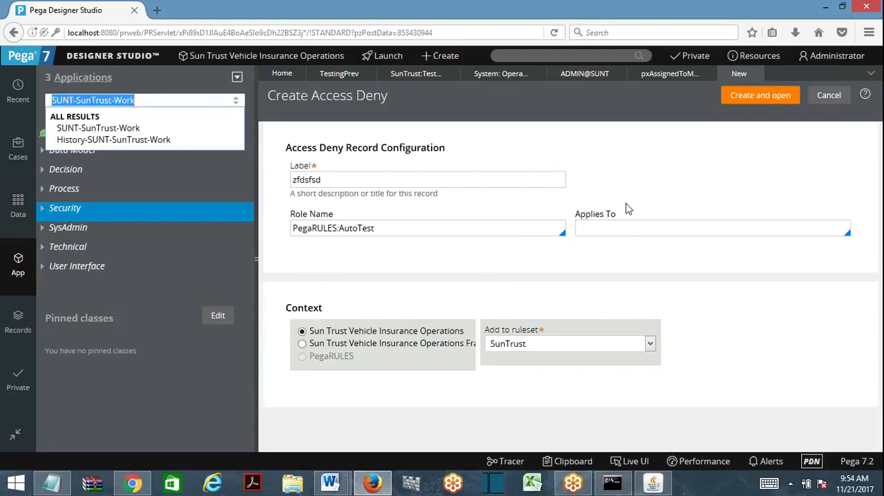
{"action": "left_click", "coordinate": [624, 232]}
{"action": "key", "text": "ctrl+v"}
{"action": "left_click", "coordinate": [761, 99]}
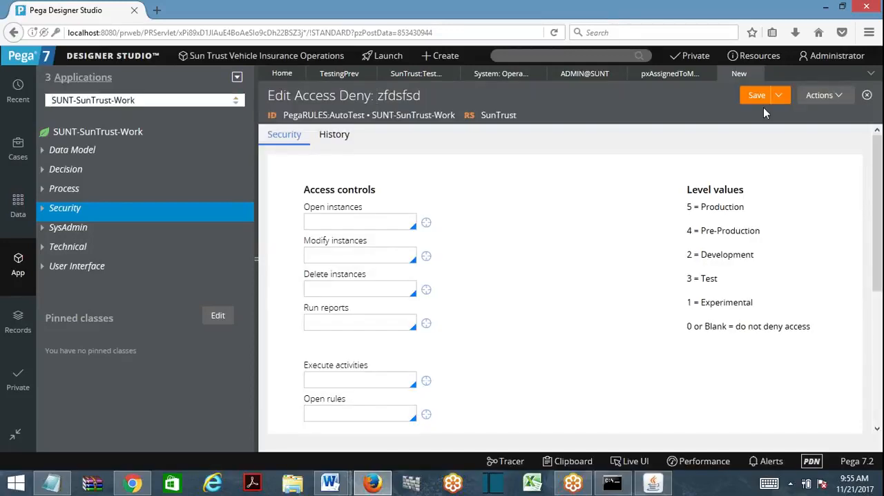
- Set Modify instances to 4 on the Access Deny record and examine the level values from 4 down to 0
{"action": "left_click", "coordinate": [359, 255]}
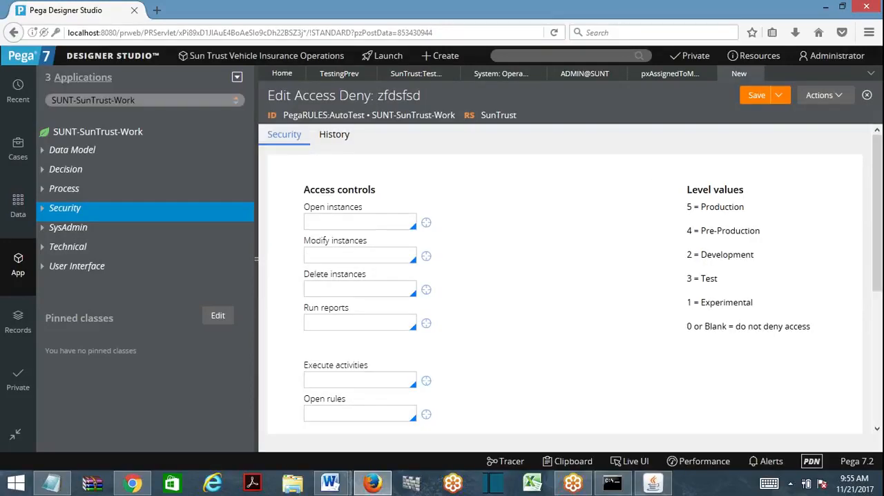
{"action": "type", "text": "4"}
{"action": "left_click_drag", "start_coordinate": [686, 231], "coordinate": [749, 326]}
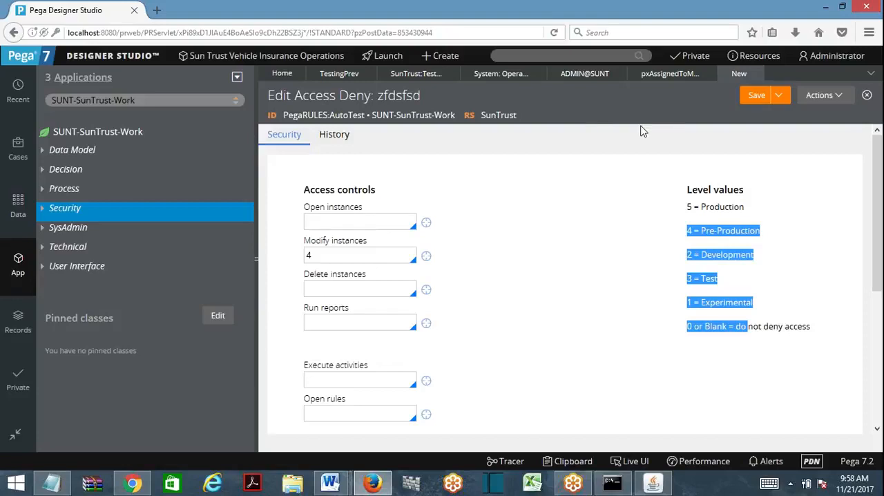
- Switch to Security Model In PRPC.docx in Word and add the heading "Access When" below the privilege text, with a bullet starting "Access When"
{"action": "mouse_move", "coordinate": [336, 485]}
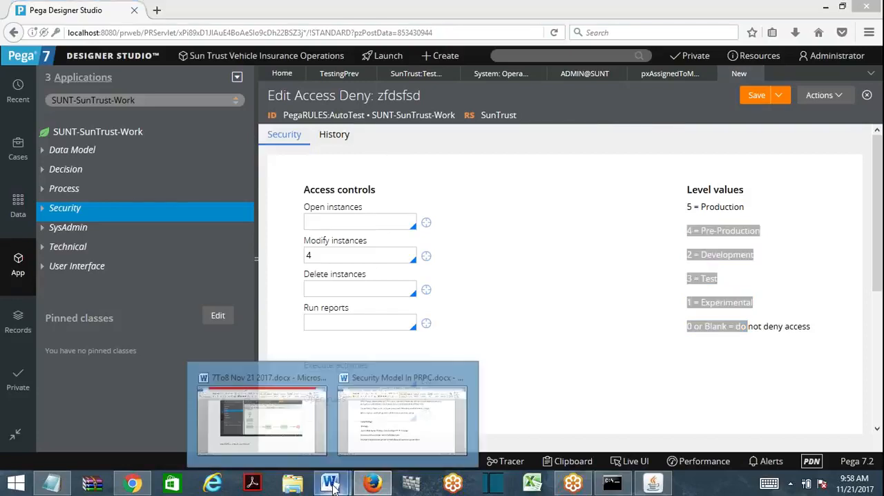
{"action": "left_click", "coordinate": [422, 441]}
{"action": "key", "text": "Return"}
{"action": "key", "text": "Return"}
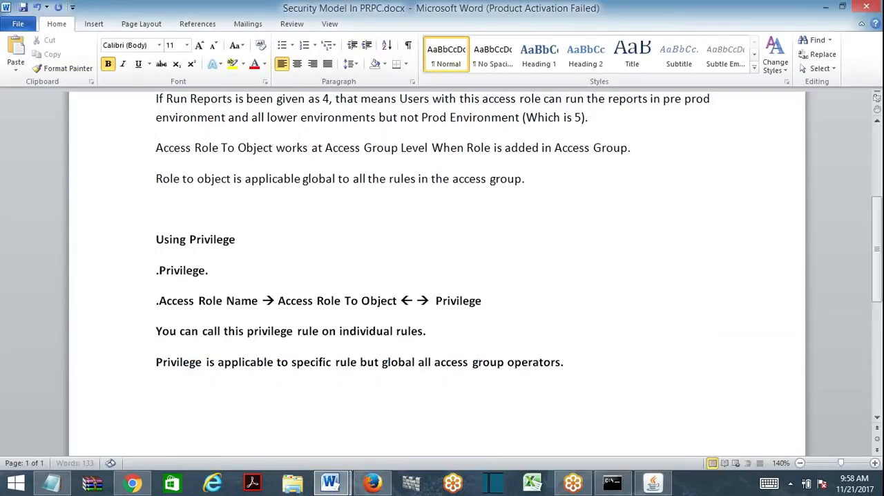
{"action": "type", "text": "Access When"}
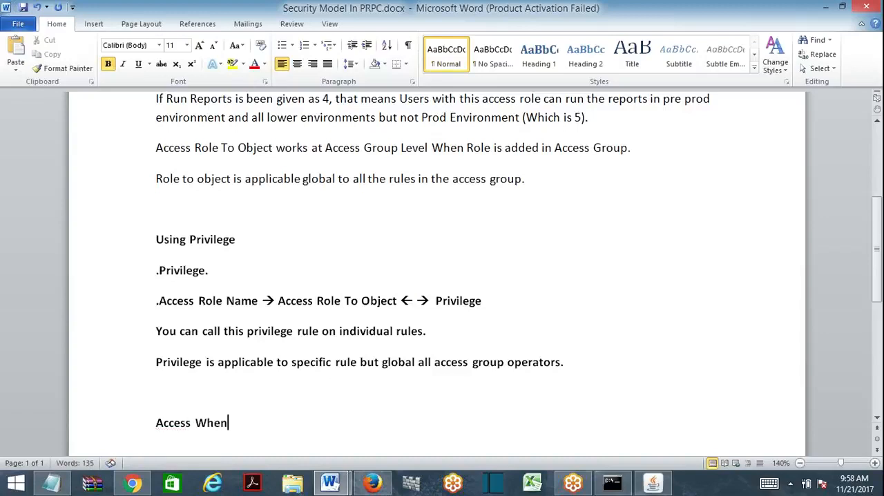
{"action": "key", "text": "Return"}
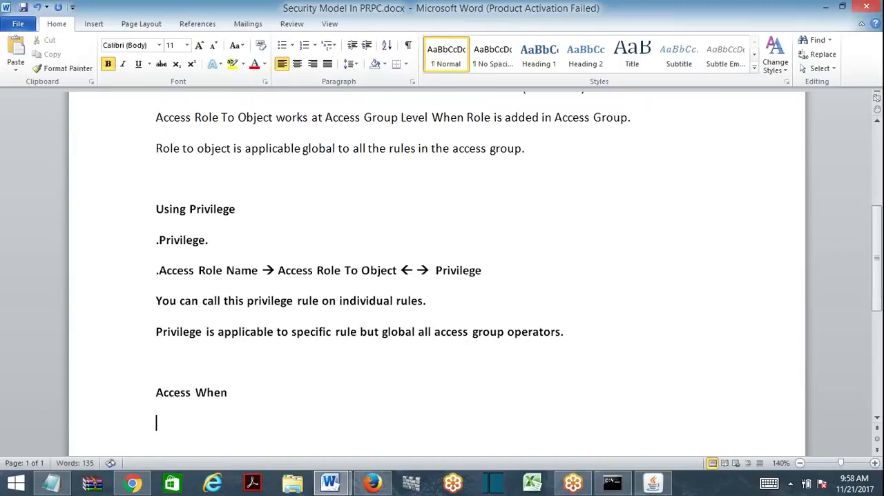
{"action": "type", "text": "* Ac"}
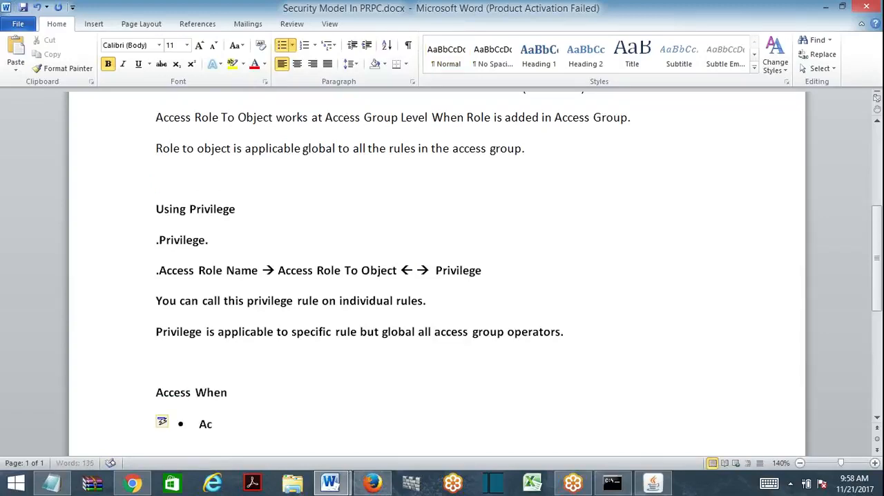
{"action": "type", "text": "cess When rule can be called in"}
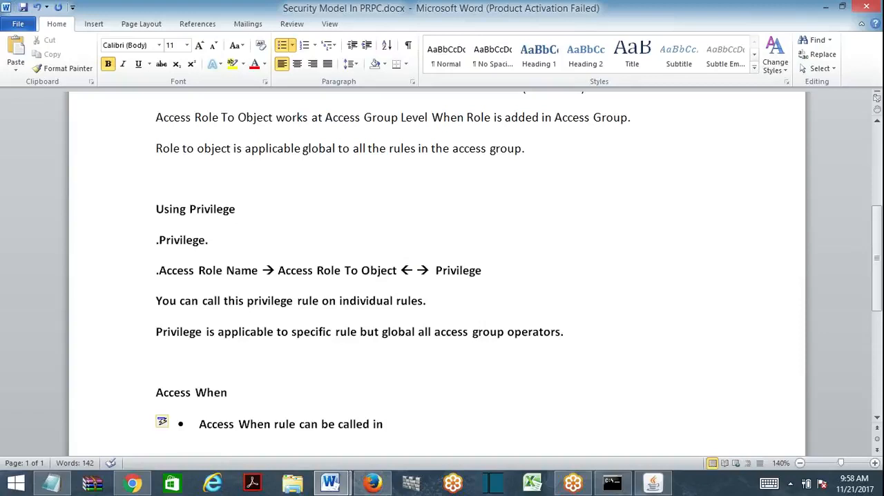
{"action": "left_click_drag", "start_coordinate": [275, 423], "coordinate": [417, 430]}
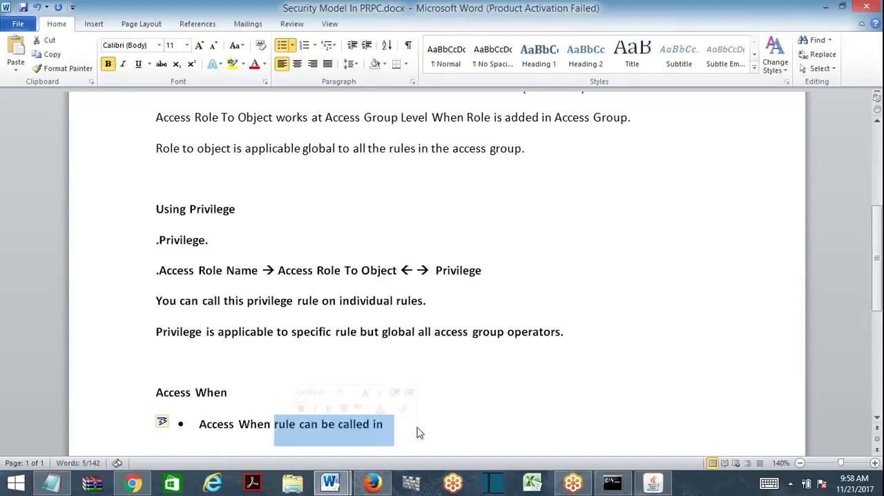
{"action": "key", "text": "BackSpace"}
- Complete the bullet as "Access When → Access Role To Object." and begin an unbulleted line beneath it
{"action": "type", "text": "-> Acce"}
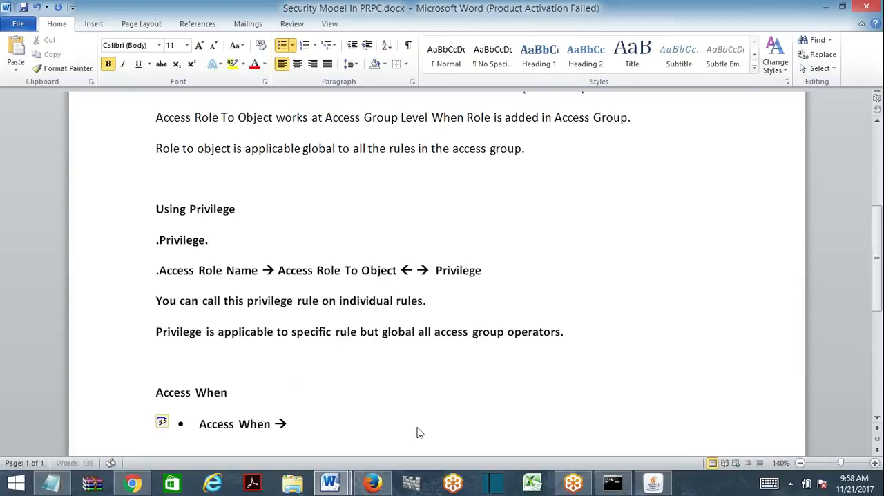
{"action": "type", "text": "ss Role To Object."}
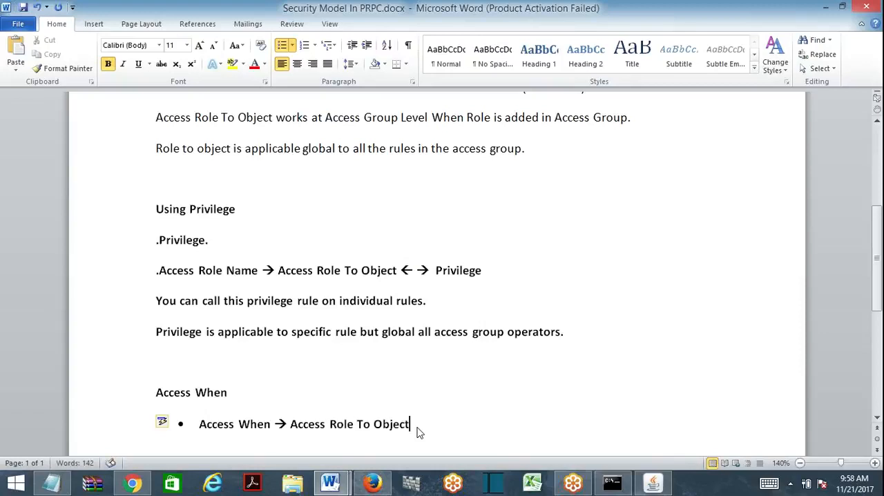
{"action": "key", "text": "Return"}
{"action": "key", "text": "BackSpace"}
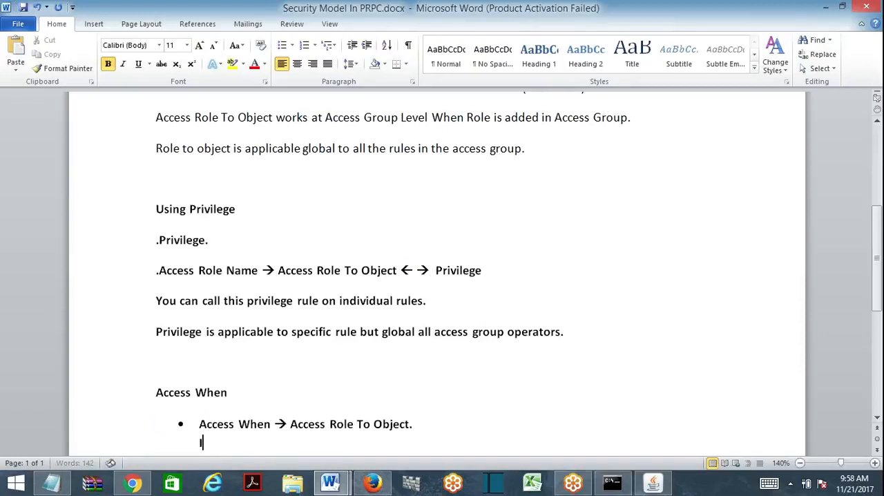
- Begin the line under the Access When bullet with "Instead of Environment", correcting the misspelled "Enviroment" with the suggested spelling
{"action": "type", "text": "Instead of En"}
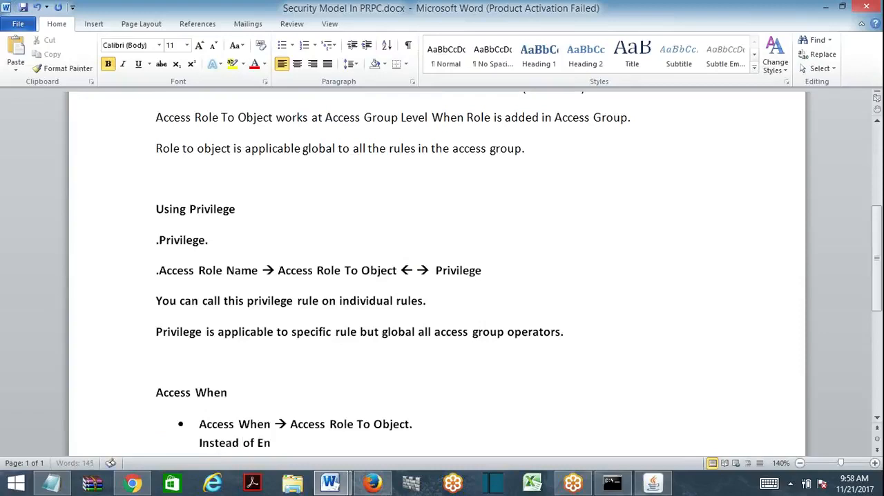
{"action": "type", "text": "viroment"}
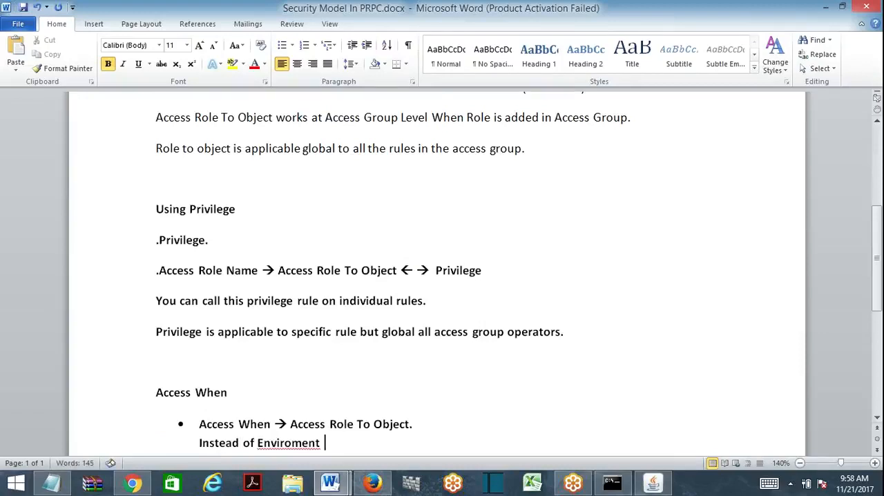
{"action": "left_click", "coordinate": [280, 443]}
{"action": "right_click", "coordinate": [282, 443]}
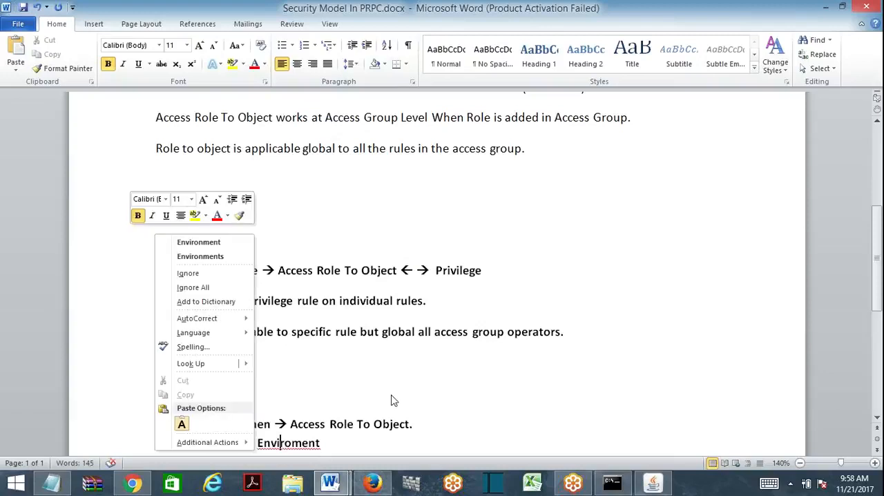
{"action": "left_click", "coordinate": [228, 241]}
- Complete the line with "numbers we give Access When." and leave a blank line beneath it within the same bullet
{"action": "type", "text": "nu"}
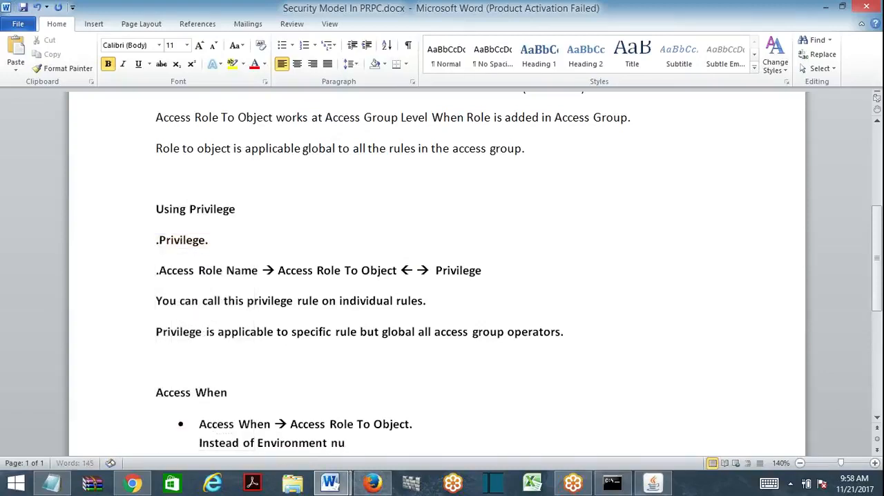
{"action": "type", "text": "mbers we"}
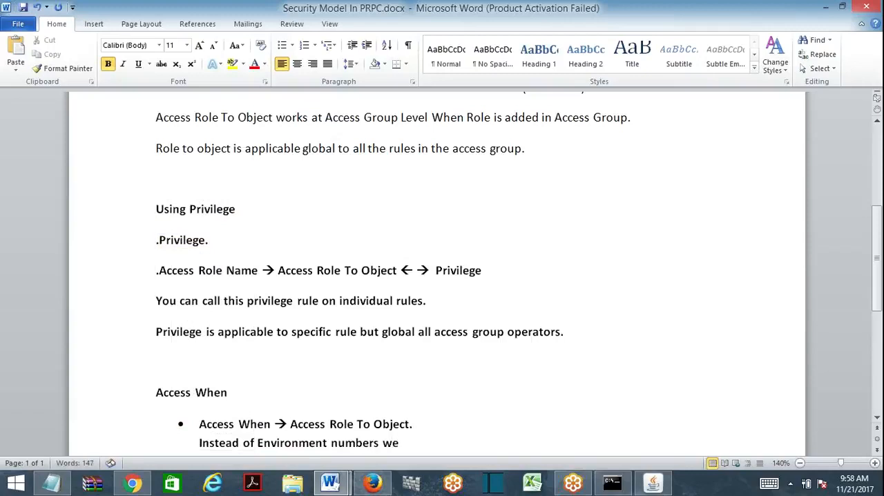
{"action": "type", "text": " give Access"}
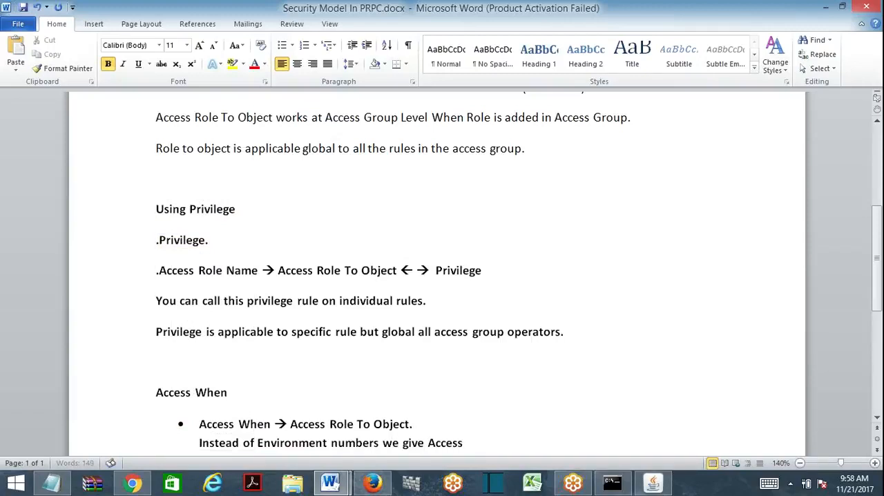
{"action": "type", "text": " When."}
{"action": "key", "text": "shift+Return"}
{"action": "key", "text": "shift+Return"}
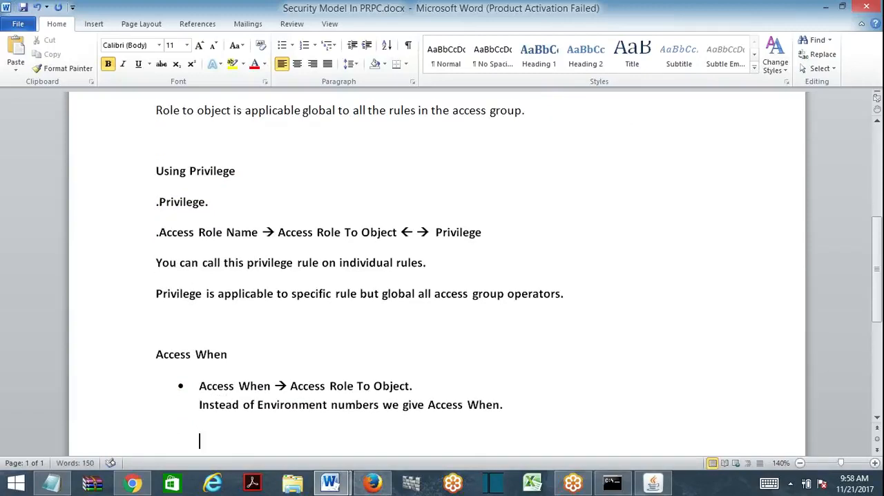
- Write "Whichever the environment satisfies the when condition in the Role To Object" on the new line of the Access When section
{"action": "type", "text": "Which e"}
{"action": "type", "text": "ever the ev"}
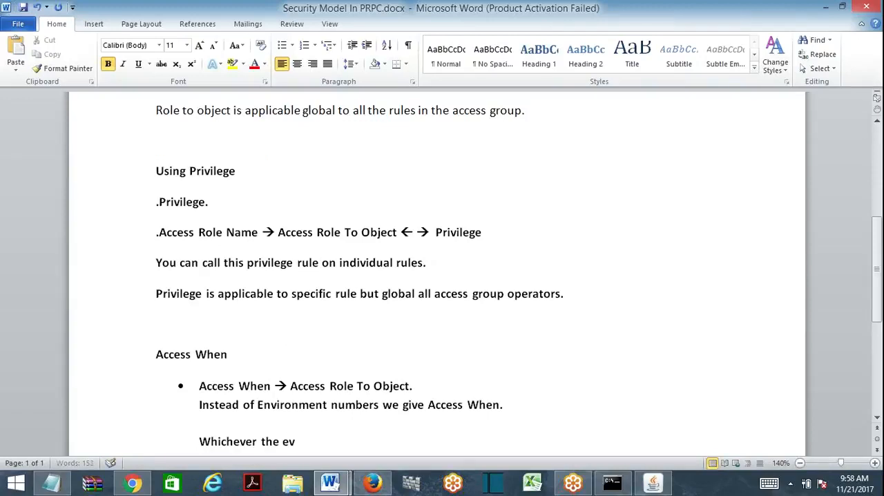
{"action": "key", "text": "BackSpace"}
{"action": "type", "text": "nvironment s"}
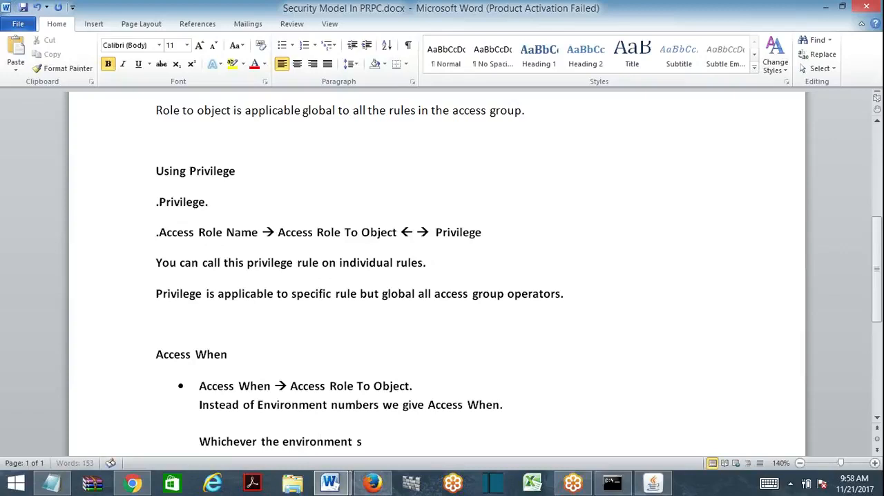
{"action": "type", "text": "atisfies the when condito"}
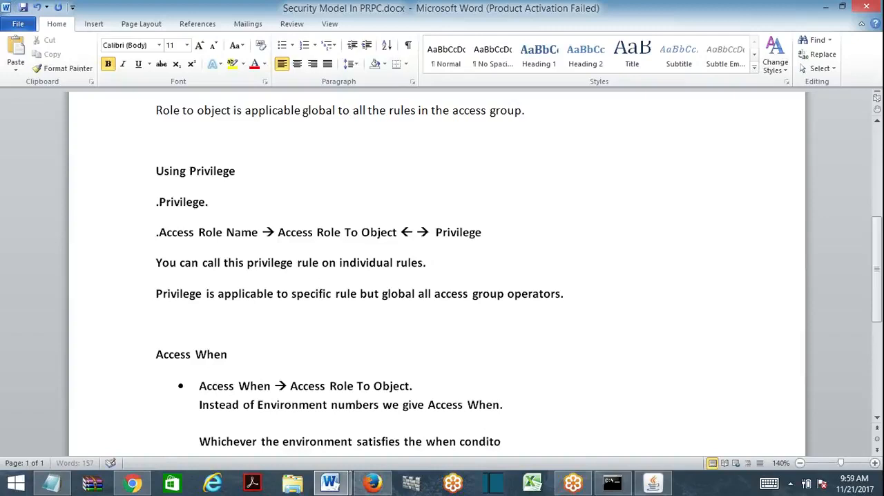
{"action": "key", "text": "BackSpace"}
{"action": "type", "text": "ion in the Role"}
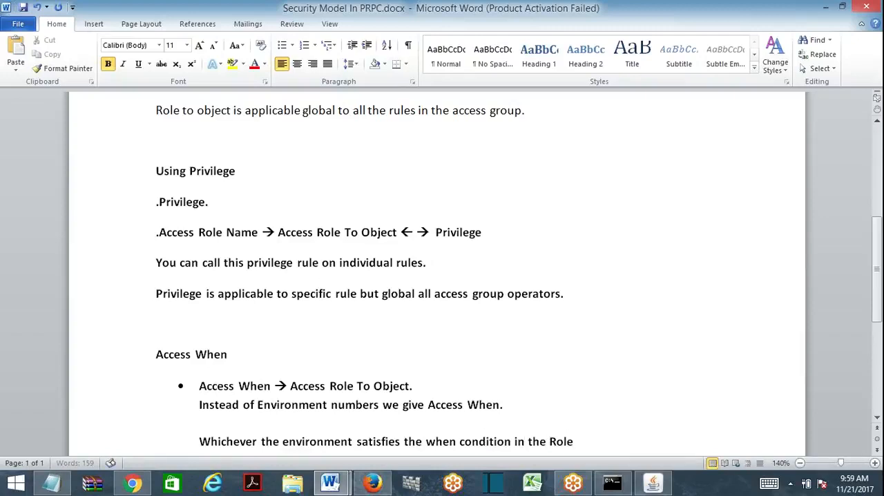
{"action": "type", "text": " To Object , T"}
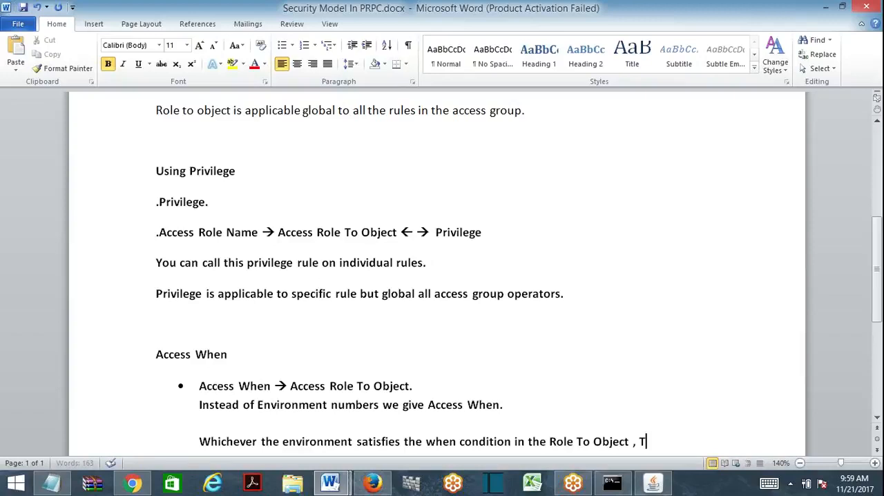
{"action": "type", "text": "hat access le"}
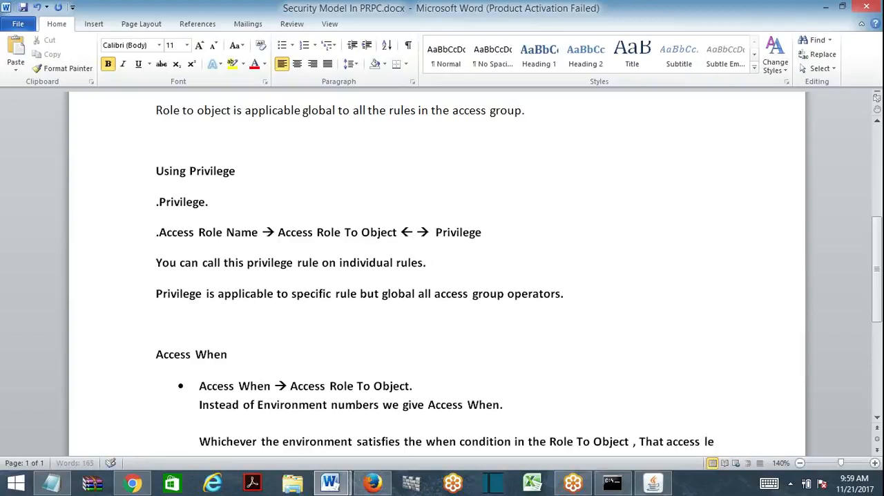
{"action": "type", "text": "vel will be ap"}
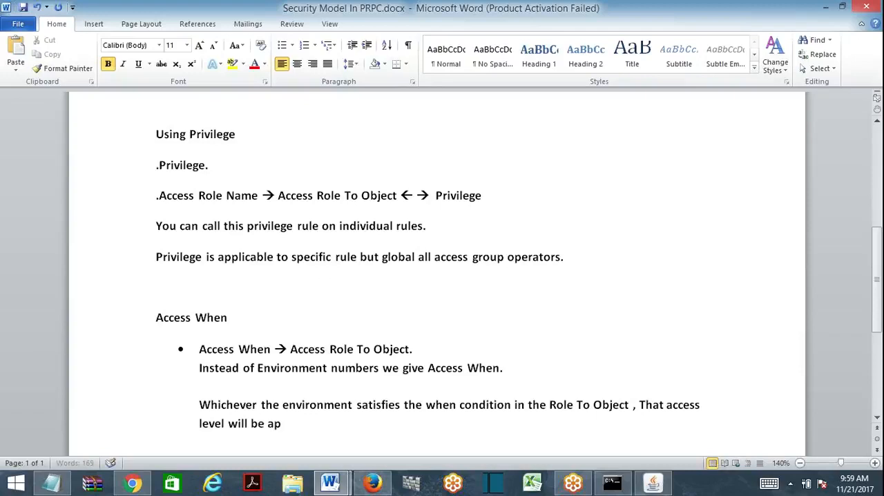
{"action": "type", "text": "plicable to that e"}
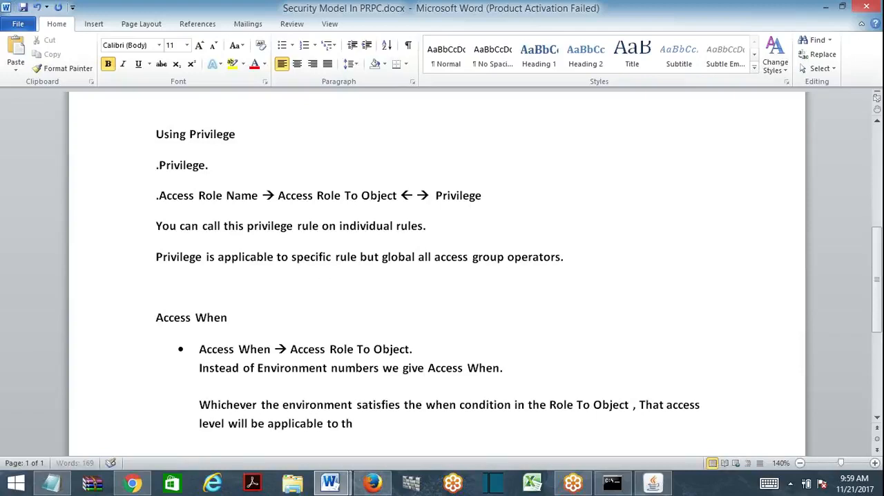
- Continue the sentence with ", That access level will be applicable to that specific environment." and add empty lines below it
{"action": "key", "text": "BackSpace"}
{"action": "key", "text": "BackSpace"}
{"action": "key", "text": "BackSpace"}
{"action": "key", "text": "BackSpace"}
{"action": "key", "text": "BackSpace"}
{"action": "key", "text": "BackSpace"}
{"action": "type", "text": "that specific environment"}
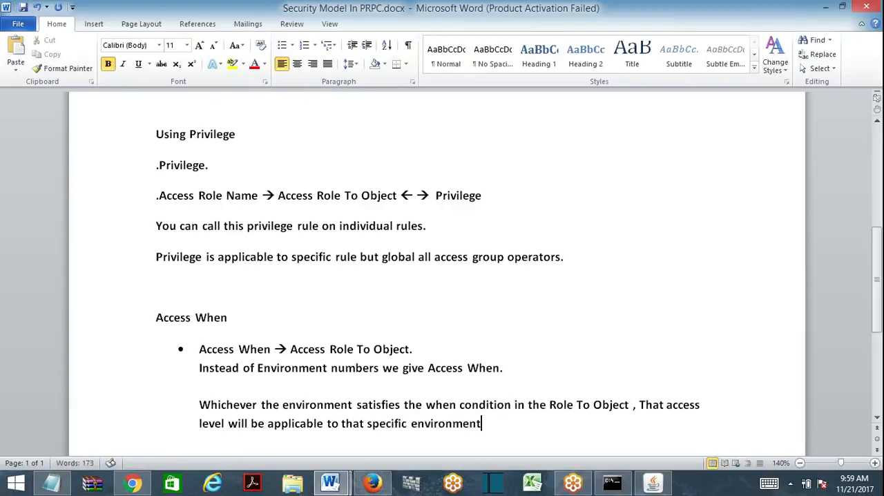
{"action": "type", "text": "."}
{"action": "key", "text": "Return"}
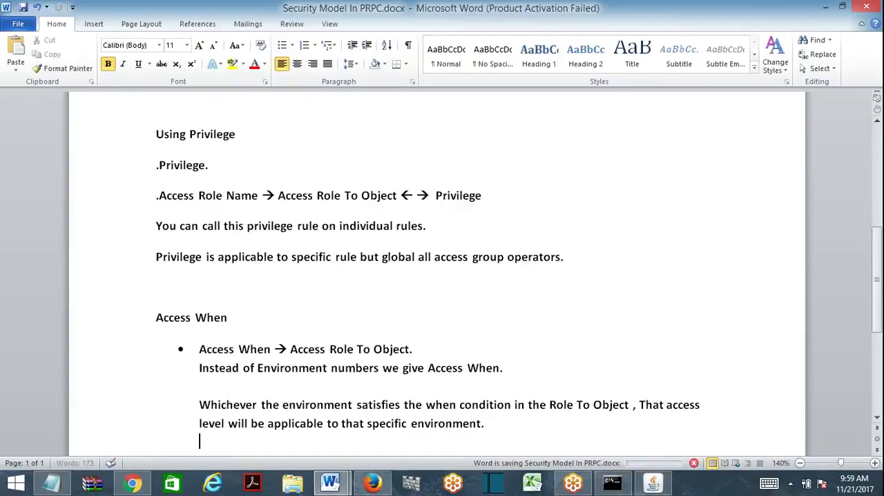
{"action": "key", "text": "Return"}
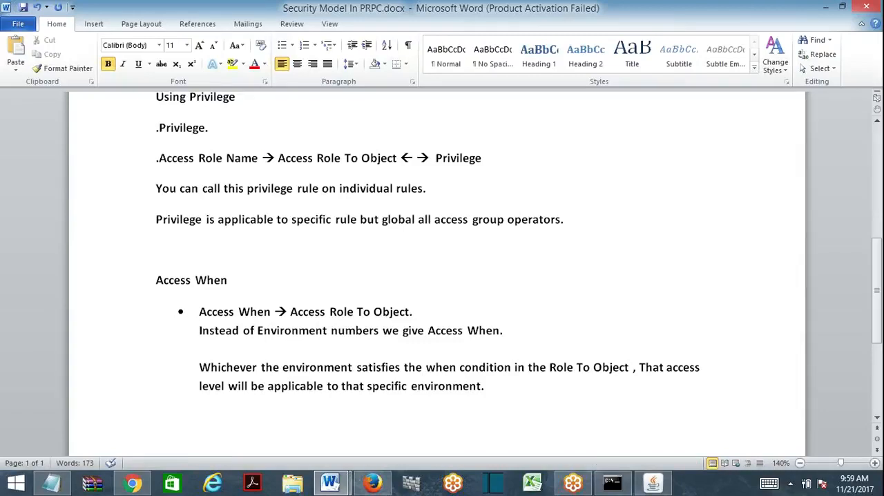
- Delete the word "That" before "access level" and start a new line below the paragraph with "Access when is required when"
{"action": "double_click", "coordinate": [647, 368]}
{"action": "key", "text": "BackSpace"}
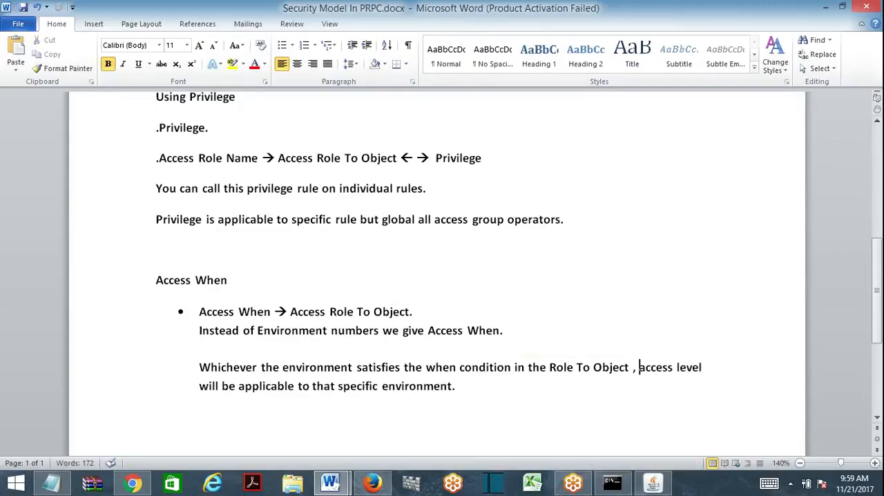
{"action": "key", "text": "Return"}
{"action": "type", "text": "Wcces"}
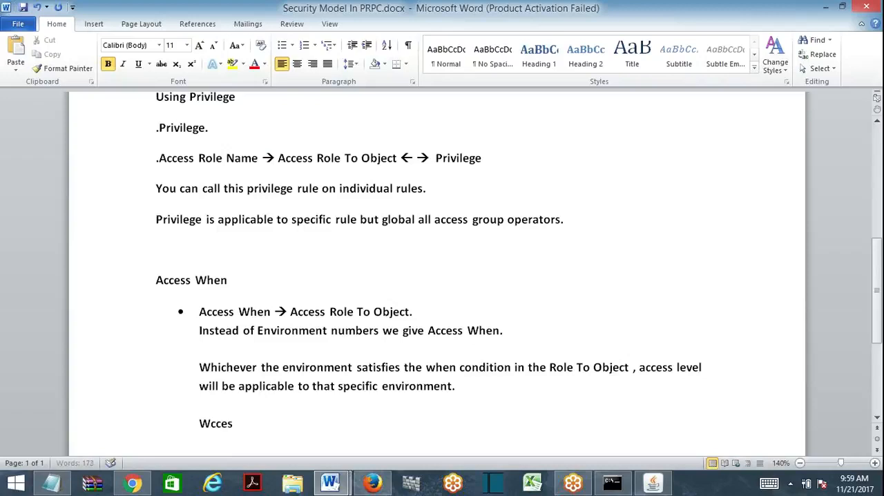
{"action": "key", "text": "BackSpace"}
{"action": "key", "text": "BackSpace"}
{"action": "key", "text": "BackSpace"}
{"action": "key", "text": "BackSpace"}
{"action": "key", "text": "BackSpace"}
{"action": "type", "text": "Access when is required when"}
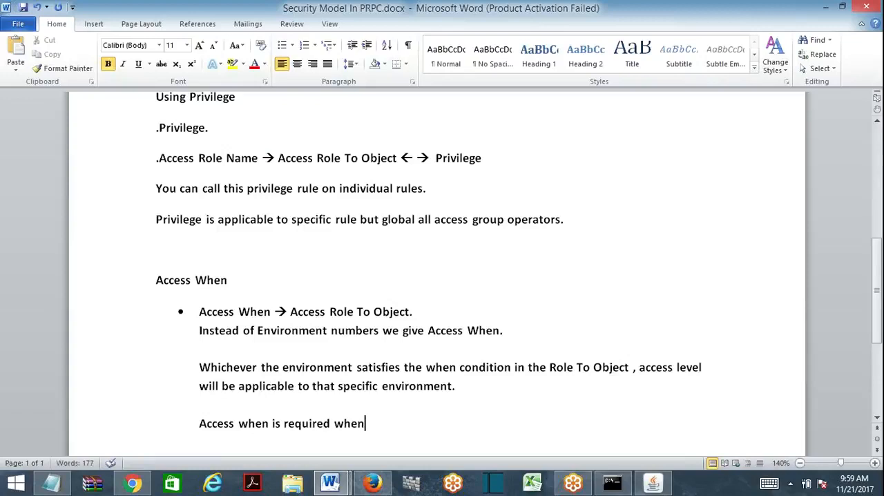
{"action": "type", "text": " we want ac"}
- Continue the "Access when is required when" line with "we want access levels to be applicable based on when condition"
{"action": "key", "text": "BackSpace"}
{"action": "type", "text": "want a"}
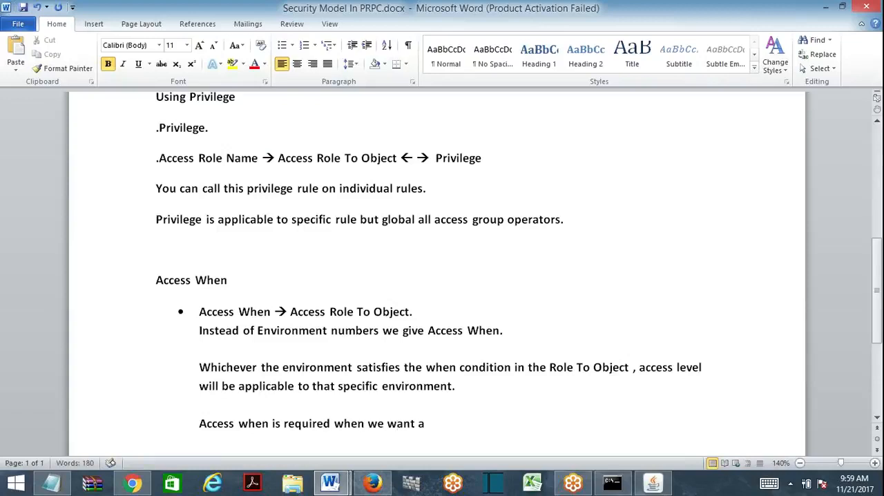
{"action": "type", "text": "ccell"}
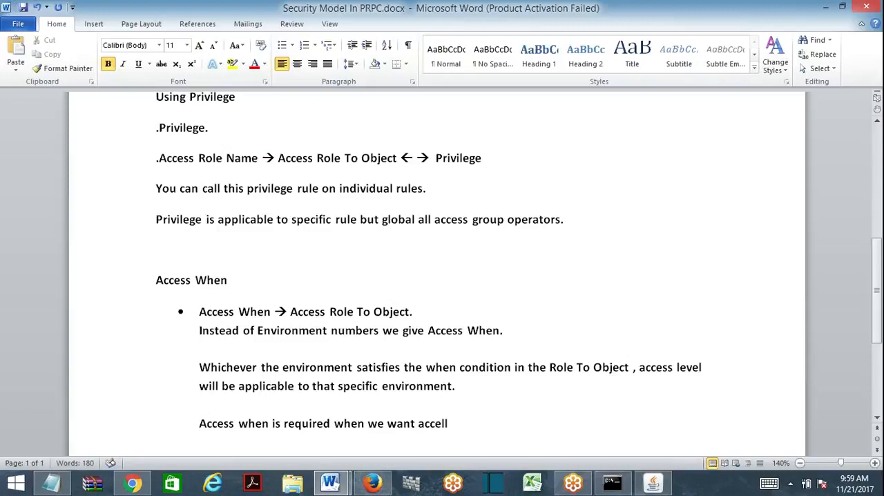
{"action": "key", "text": "BackSpace"}
{"action": "key", "text": "BackSpace"}
{"action": "type", "text": "ss levels to be applicata"}
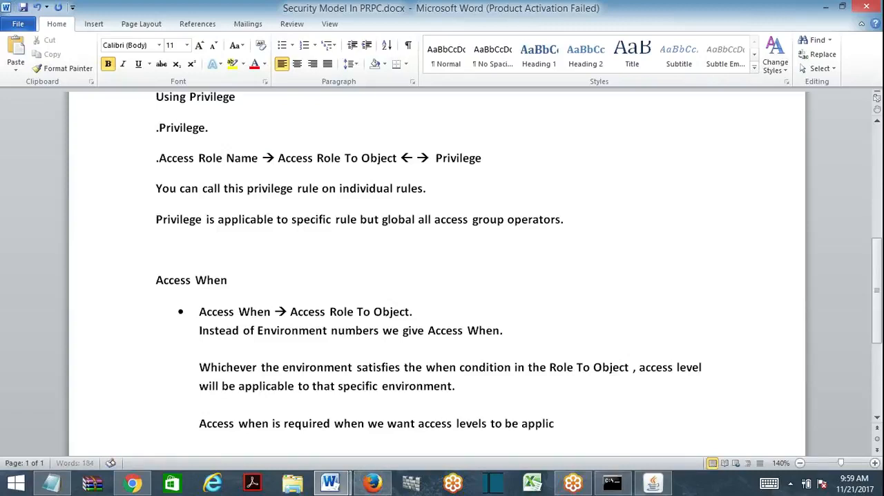
{"action": "key", "text": "BackSpace"}
{"action": "key", "text": "BackSpace"}
{"action": "type", "text": "ble based"}
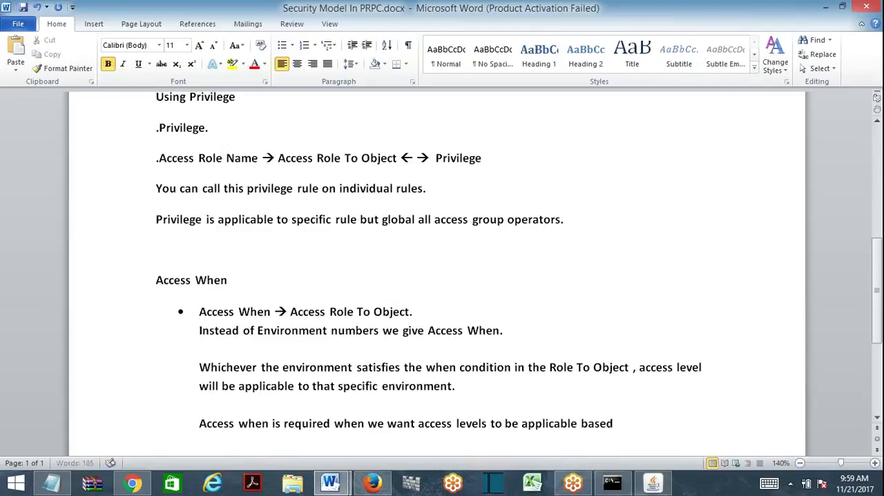
{"action": "type", "text": " on when condition"}
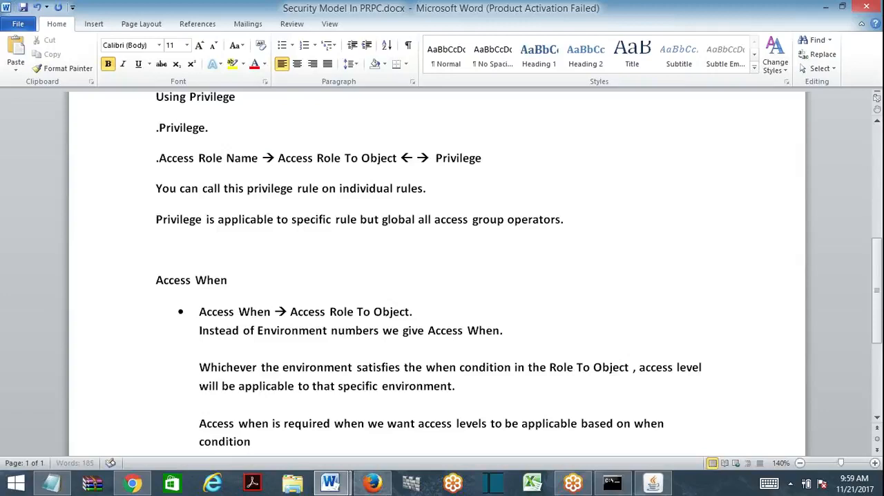
{"action": "type", "text": "s"}
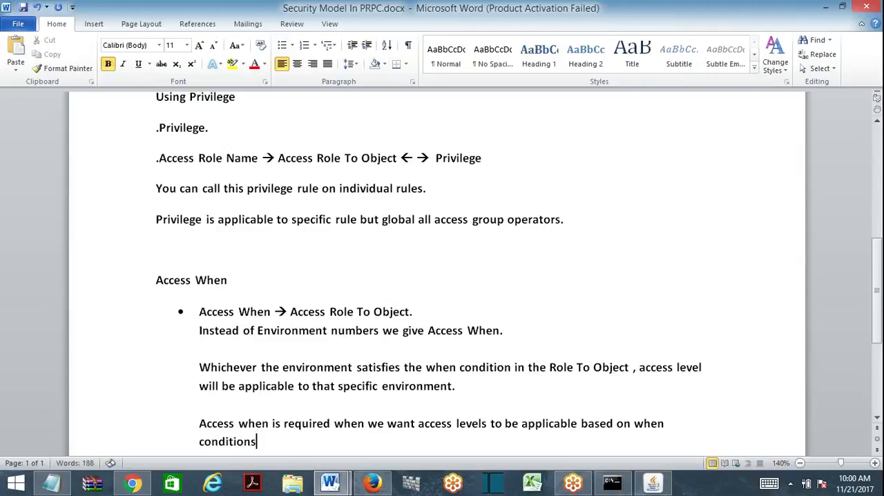
{"action": "type", "text": " instead of numbers."}
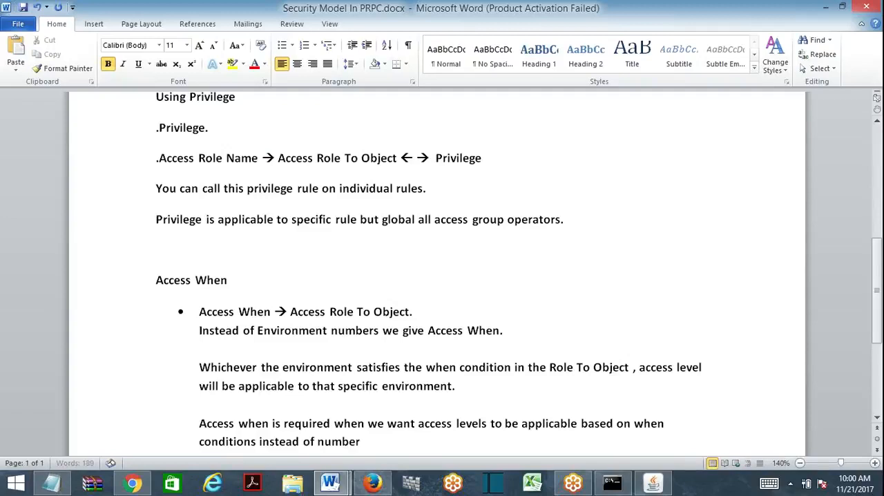
- Make the last word "conditions", end the sentence with "instead of numbers." and begin a new line
{"action": "key", "text": "Return"}
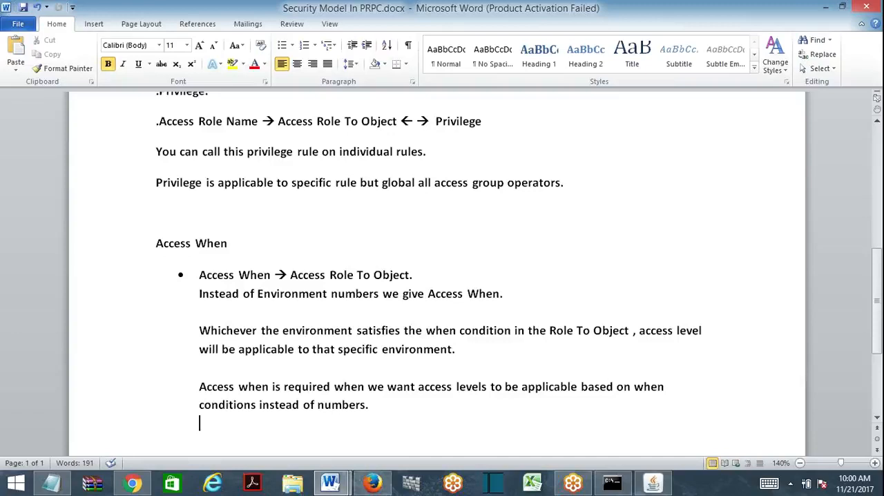
- Add the heading "Access Deny" below the Access When text and remove its indent so it aligns with the other headings
{"action": "left_click", "coordinate": [134, 444]}
{"action": "scroll", "coordinate": [859, 356], "scroll_direction": "down", "scroll_amount": 3}
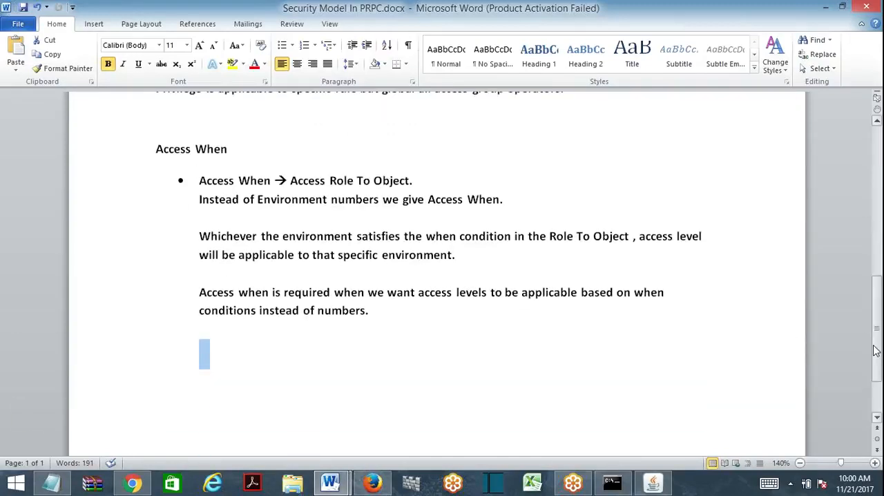
{"action": "key", "text": "BackSpace"}
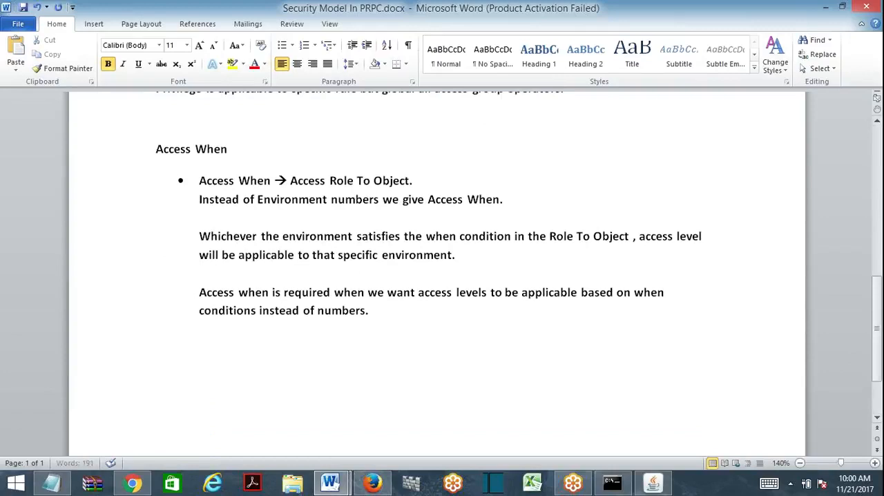
{"action": "type", "text": "Access "}
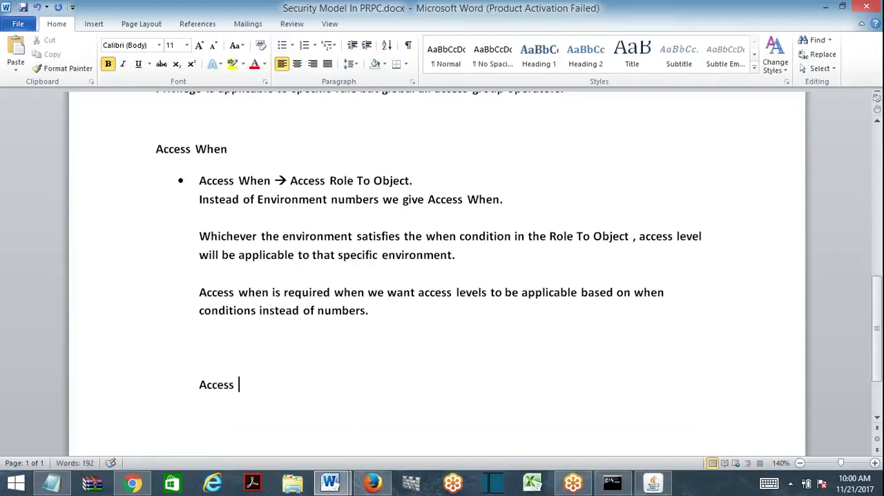
{"action": "type", "text": "Deny"}
{"action": "key", "text": "Home"}
{"action": "key", "text": "BackSpace"}
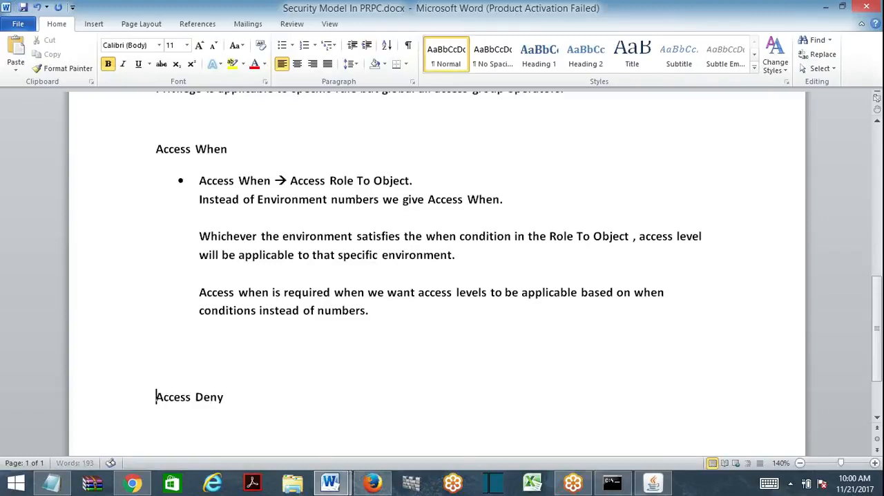
- Add the line "Reverse of Access role to Object." below the Access Deny heading
{"action": "key", "text": "End"}
{"action": "type", "text": "R"}
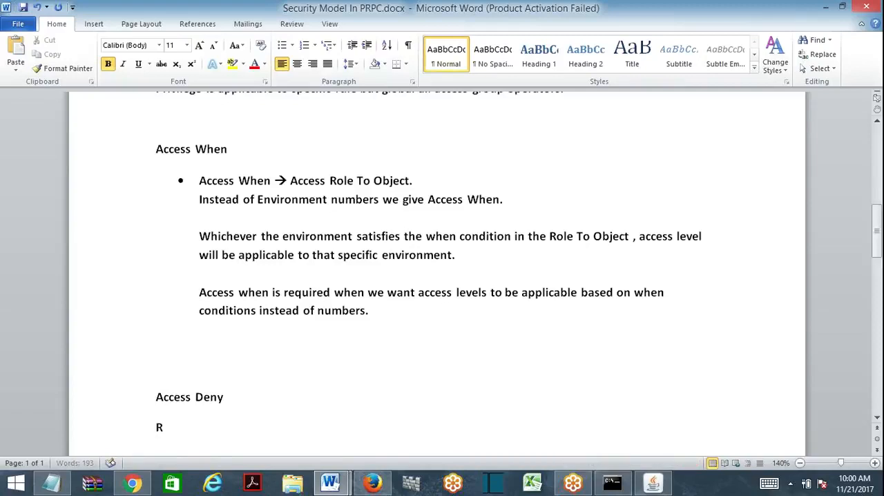
{"action": "type", "text": "everse of Access role t"}
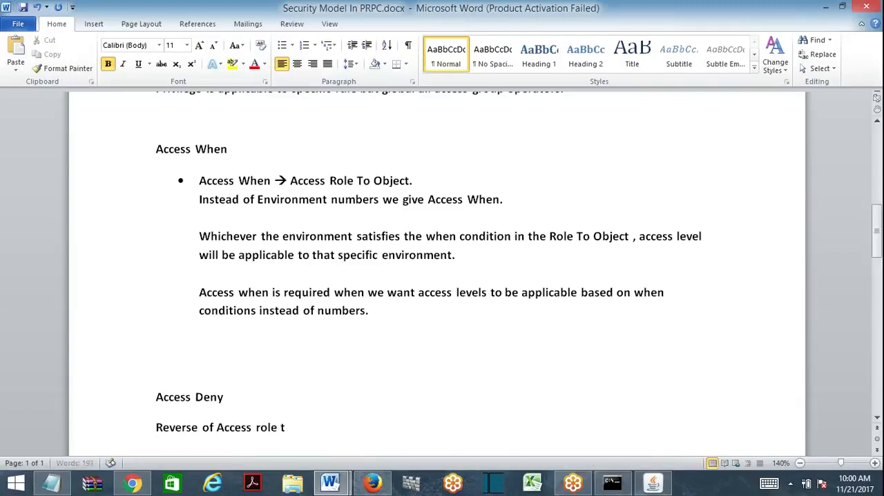
{"action": "type", "text": "o Object."}
{"action": "key", "text": "Return"}
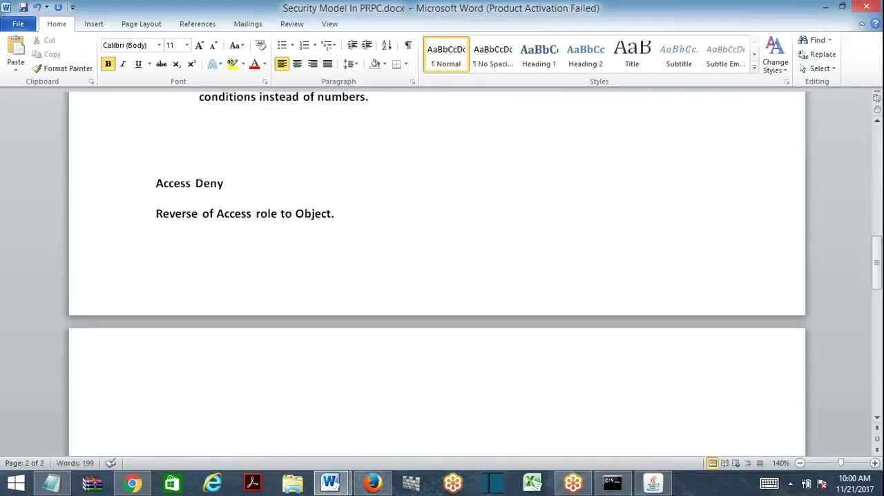
- Insert a page break before the Access Deny heading so its section starts on a new page
{"action": "key", "text": "Up"}
{"action": "key", "text": "Up"}
{"action": "key", "text": "ctrl+Return"}
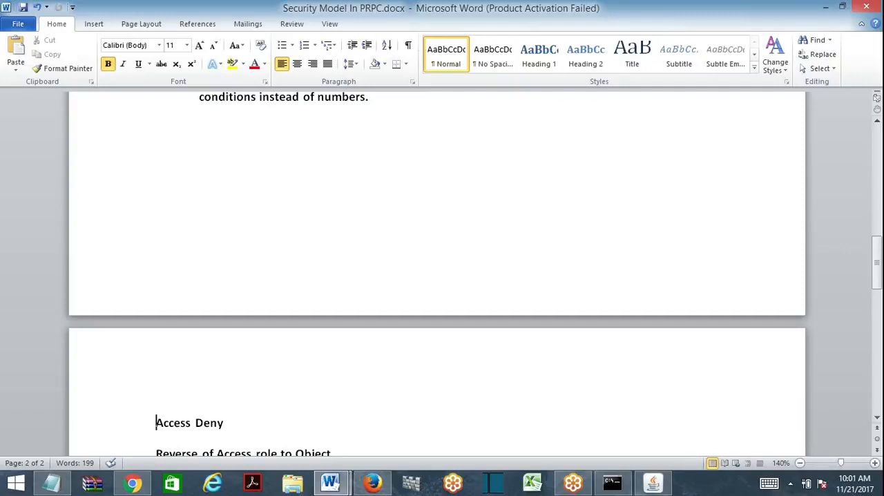
- Switch to Pega Designer Studio in Firefox and set Open instances to InMyRuleSetList in the Access Deny rule
{"action": "left_click", "coordinate": [373, 482]}
{"action": "left_click", "coordinate": [361, 255]}
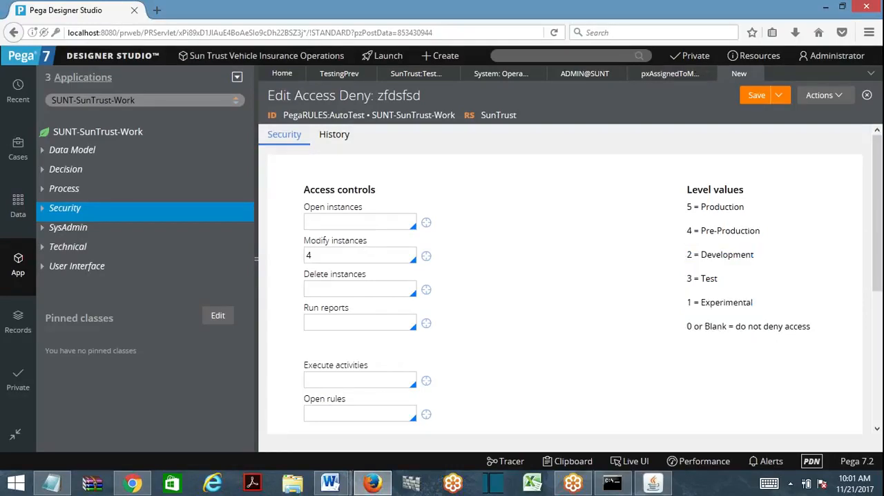
{"action": "left_click", "coordinate": [359, 222]}
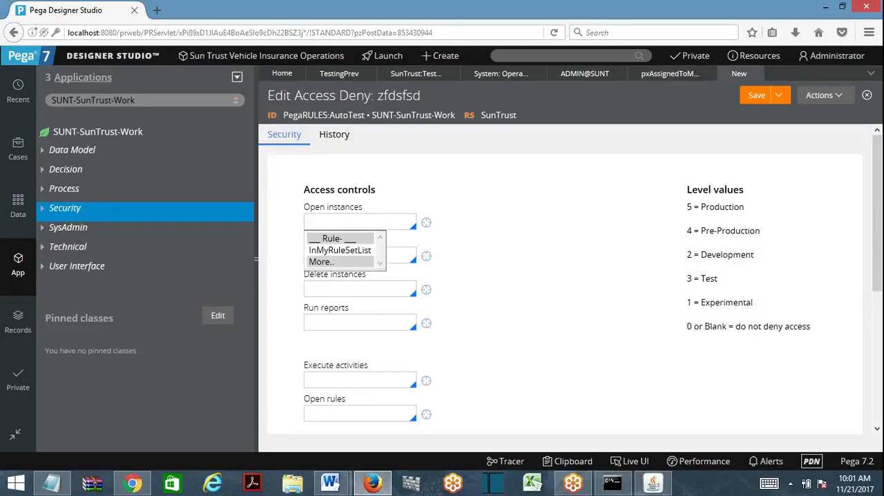
{"action": "left_click", "coordinate": [349, 250]}
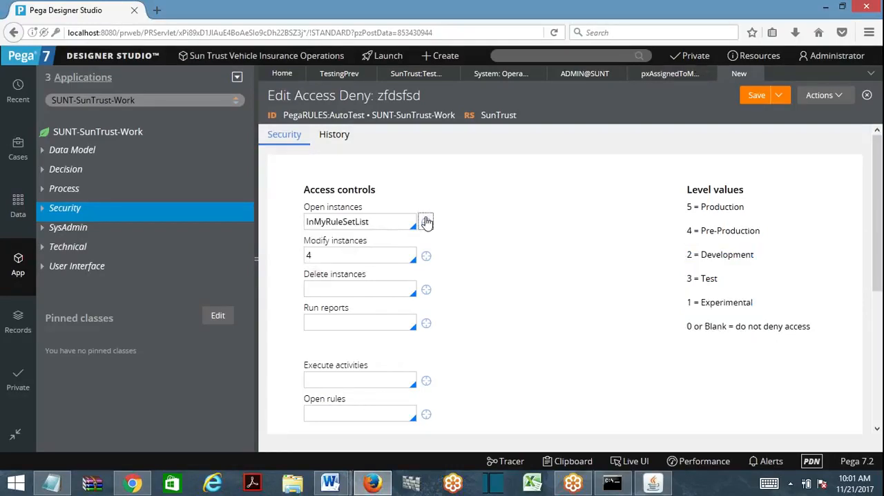
- Open the InMyRuleSetList Access When rule to examine its conditions, close it and return to the Word document
{"action": "left_click", "coordinate": [426, 222]}
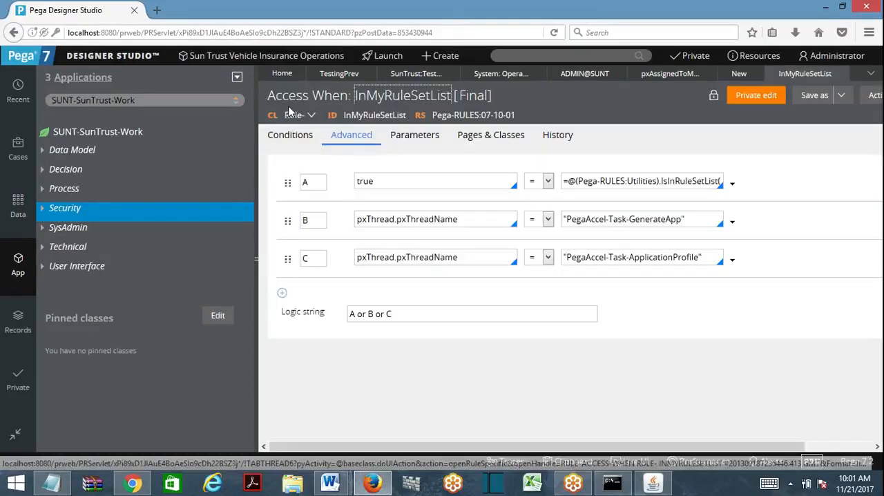
{"action": "left_click", "coordinate": [839, 74]}
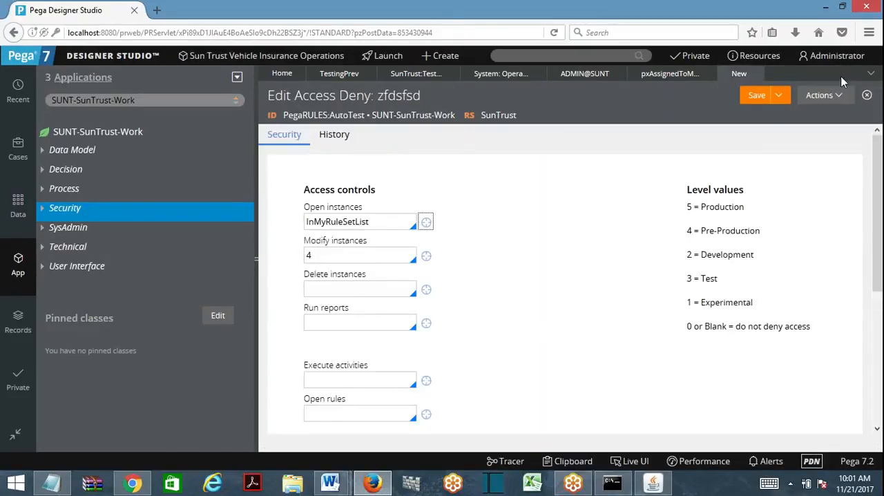
{"action": "left_click_drag", "start_coordinate": [370, 222], "coordinate": [305, 222]}
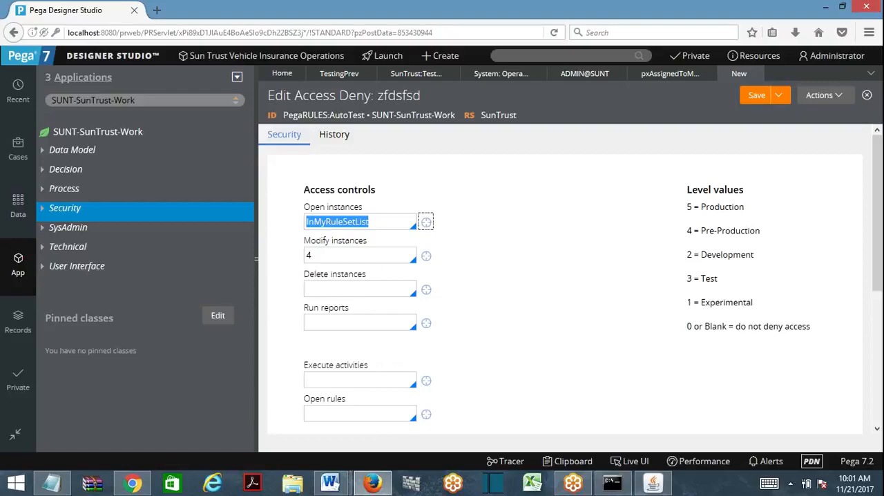
{"action": "left_click", "coordinate": [824, 8]}
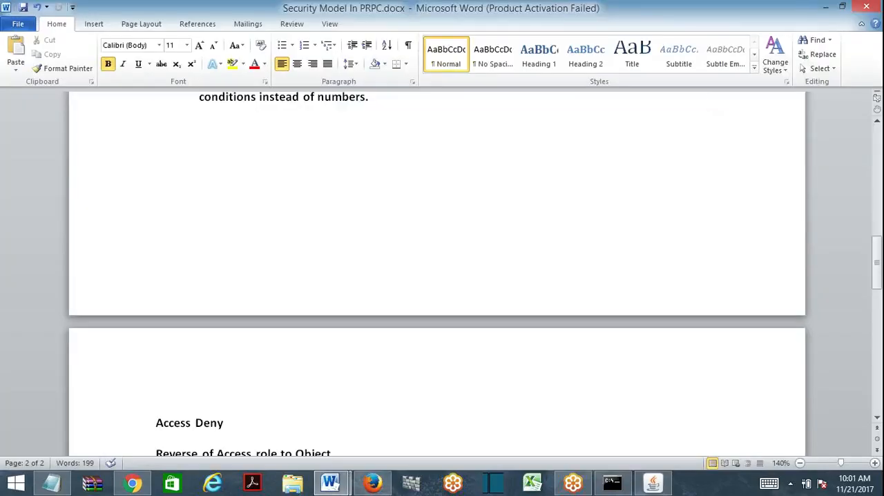
- Continue the line under the Access Deny heading with "It works" after "Reverse of Access role to Object."
{"action": "left_click_drag", "start_coordinate": [879, 271], "coordinate": [878, 301]}
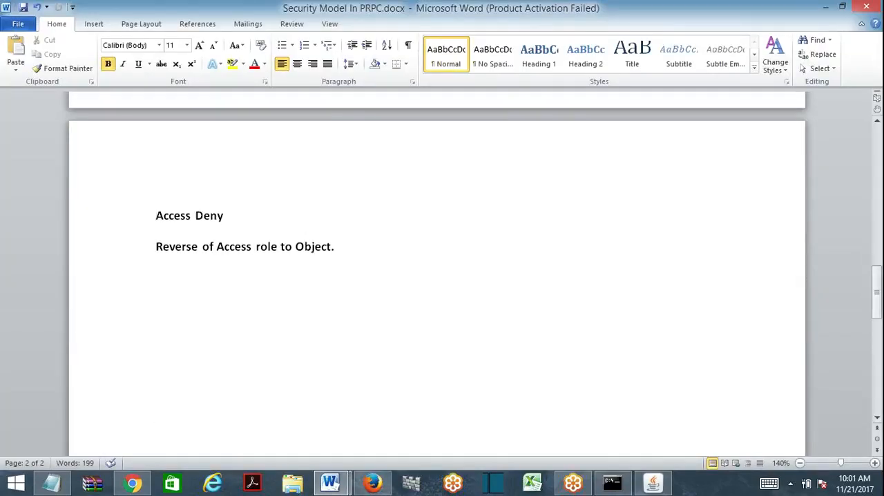
{"action": "key", "text": "Return"}
{"action": "type", "text": "The"}
{"action": "key", "text": "BackSpace"}
{"action": "key", "text": "BackSpace"}
{"action": "key", "text": "BackSpace"}
{"action": "key", "text": "BackSpace"}
{"action": "type", "text": "It wok"}
{"action": "key", "text": "BackSpace"}
{"action": "type", "text": "rks "}
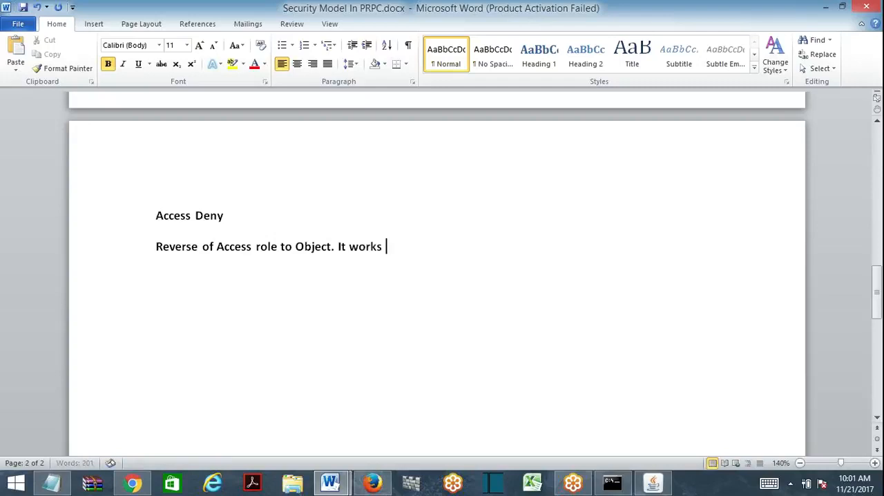
{"action": "type", "text": "for envor"}
- Extend the "It works" sentence with "above environments"
{"action": "key", "text": "BackSpace"}
{"action": "key", "text": "BackSpace"}
{"action": "key", "text": "BackSpace"}
{"action": "key", "text": "BackSpace"}
{"action": "key", "text": "BackSpace"}
{"action": "key", "text": "BackSpace"}
{"action": "type", "text": "above"}
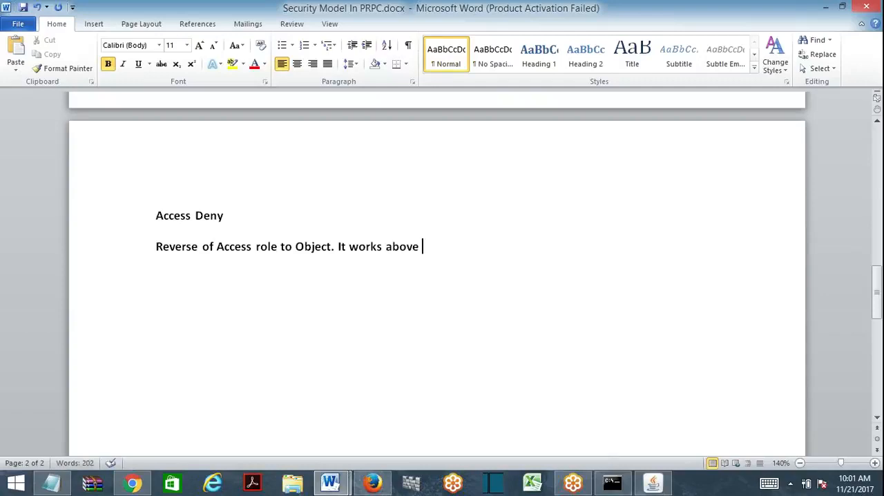
{"action": "type", "text": " environments"}
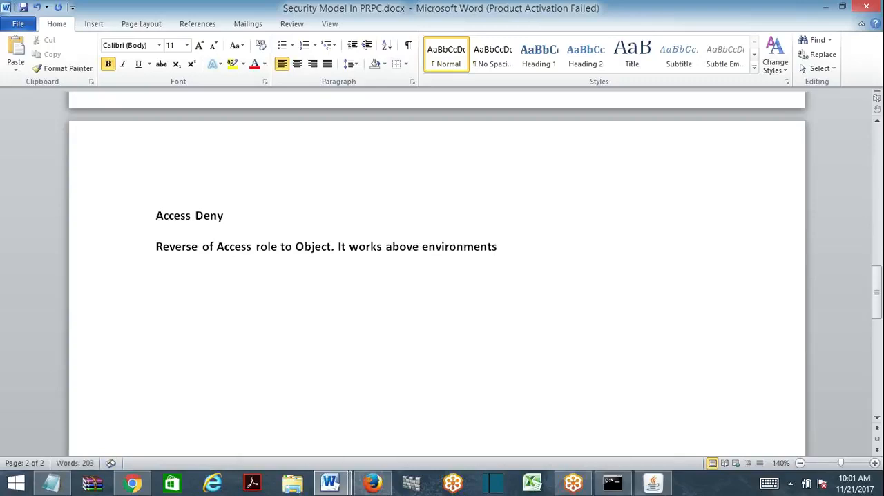
{"action": "type", "text": "in"}
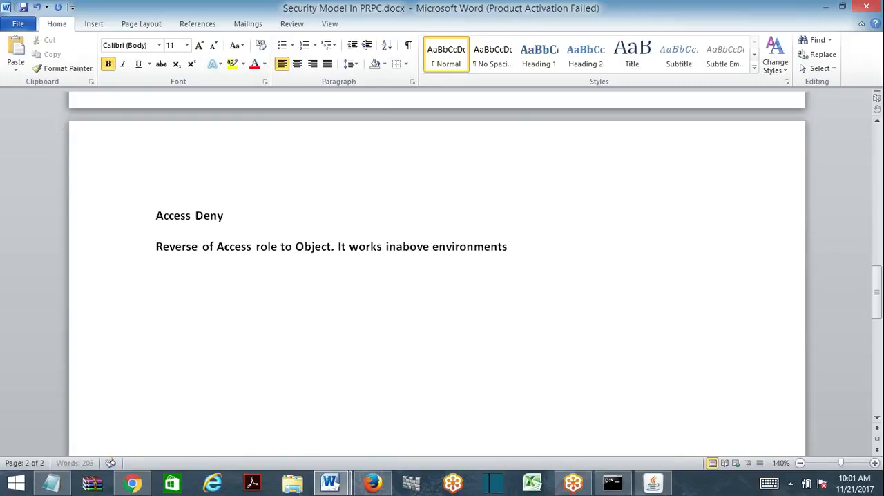
- Insert "in" before "above environments" and end the sentence with "of specified number."
{"action": "key", "text": "End"}
{"action": "type", "text": "of"}
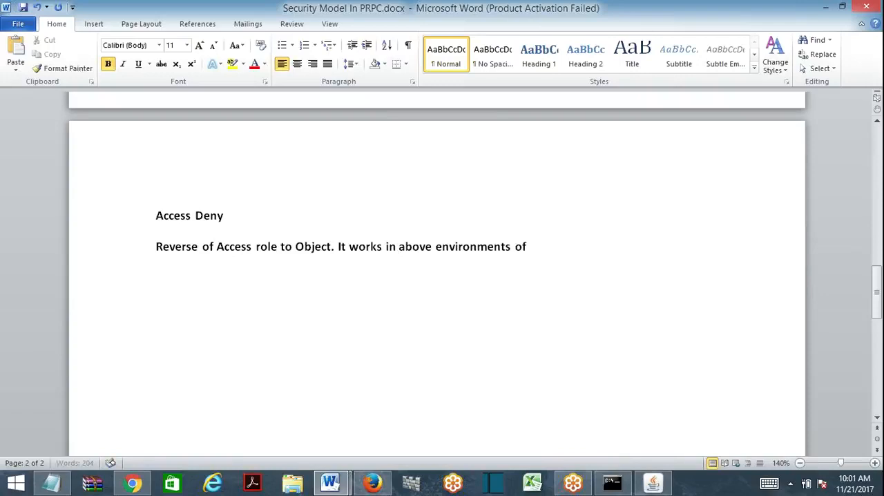
{"action": "type", "text": " specified nu"}
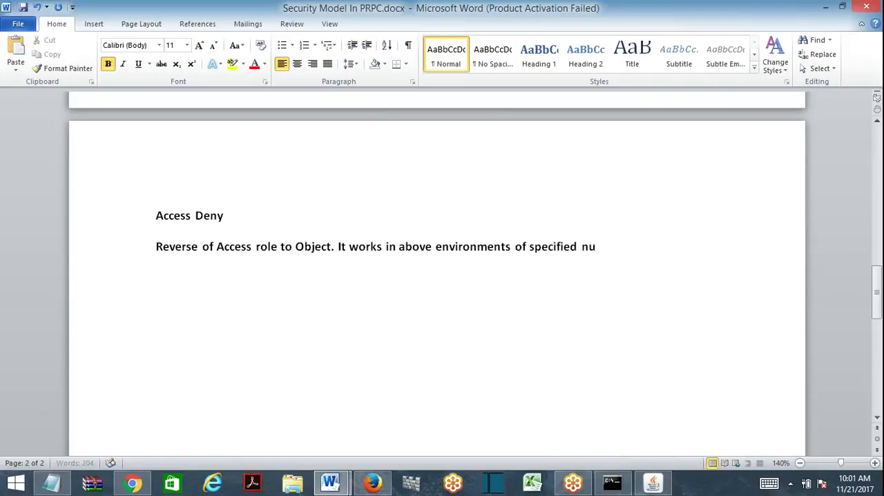
{"action": "type", "text": "mbers."}
{"action": "key", "text": "BackSpace"}
{"action": "key", "text": "BackSpace"}
{"action": "type", "text": "."}
- Start a new line below the Access Deny description with "Suppose Execute Act"
{"action": "key", "text": "Return"}
{"action": "type", "text": "Suppo"}
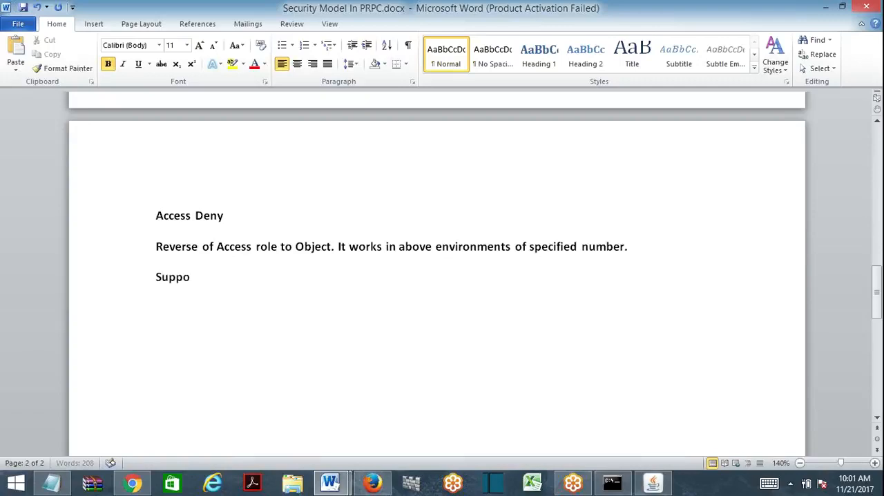
{"action": "type", "text": "se Execute Act"}
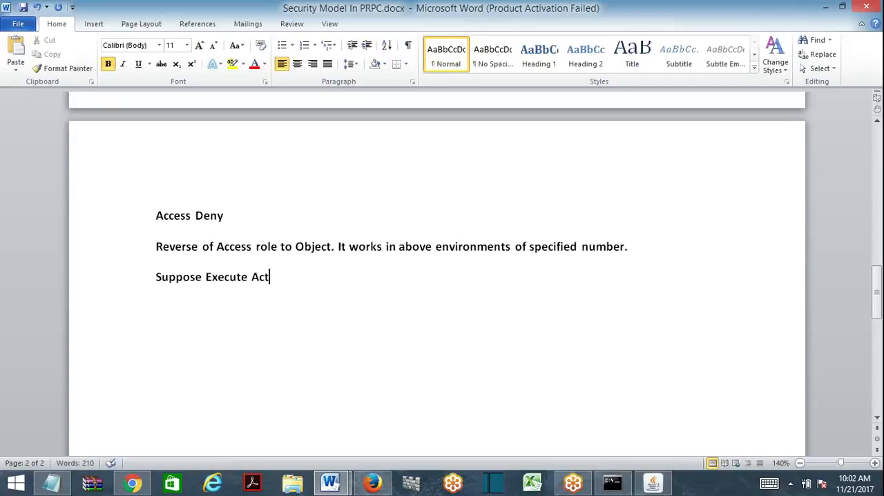
- Replace "Execute Act" with "Prevent Activity = 3" in the example line
{"action": "left_click_drag", "start_coordinate": [205, 277], "coordinate": [269, 277]}
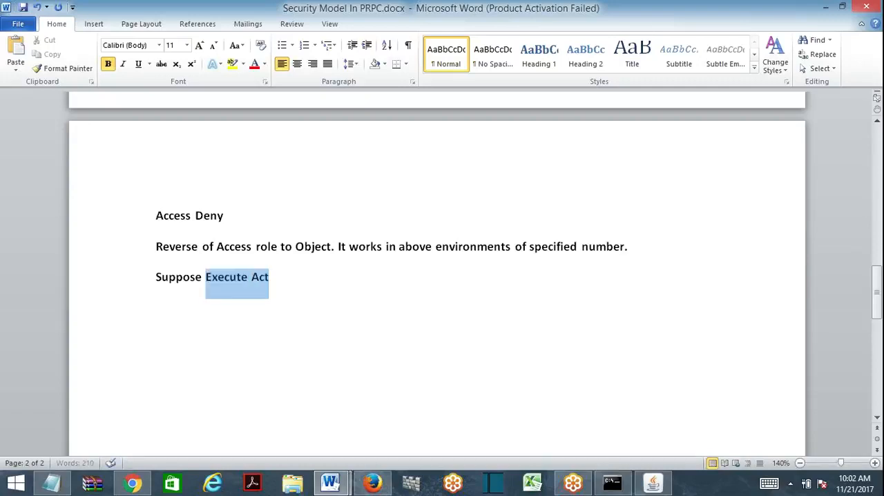
{"action": "type", "text": "Prevent "}
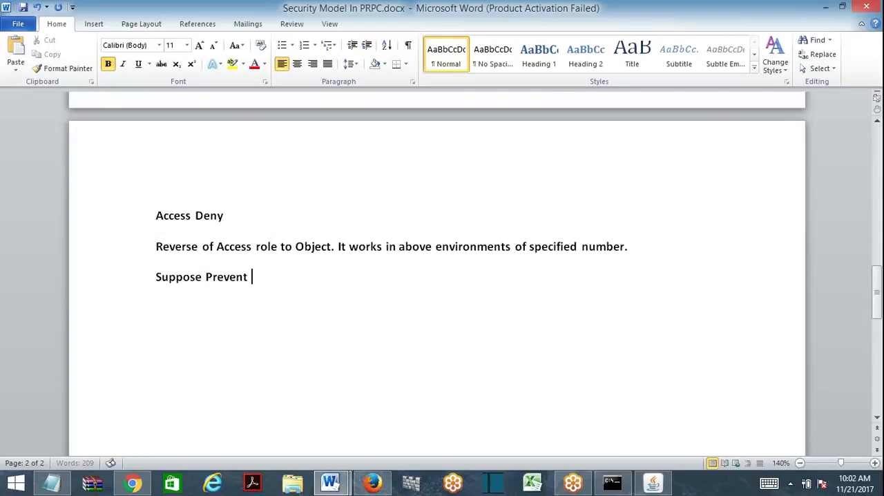
{"action": "type", "text": "Activity = 3"}
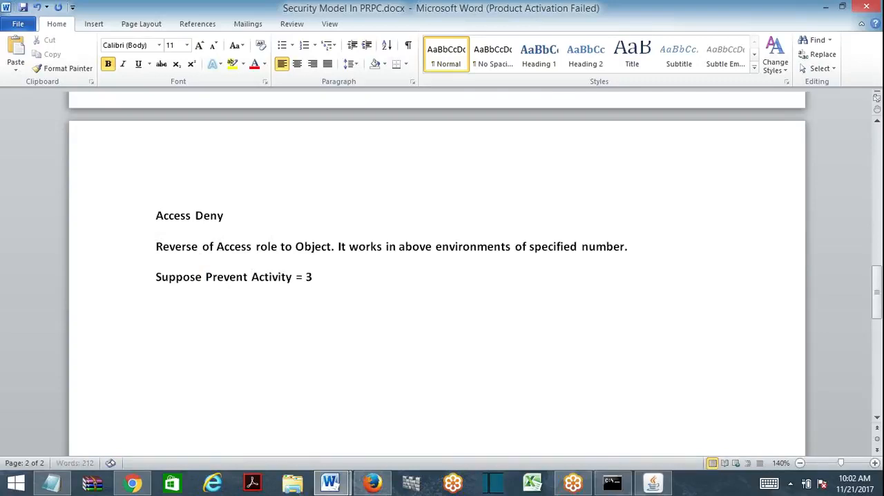
- Leave a blank line below the example and write "Activity execution is prevented in Envir"
{"action": "key", "text": "Return"}
{"action": "key", "text": "Return"}
{"action": "type", "text": "Activity executio"}
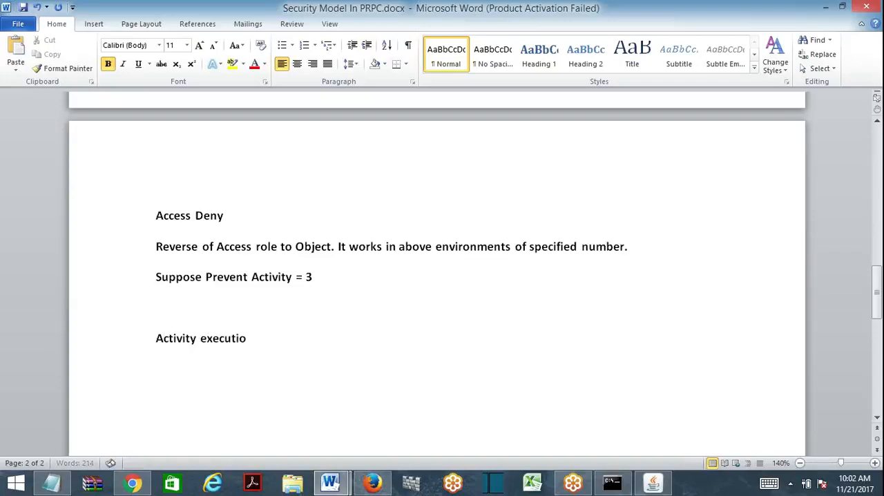
{"action": "type", "text": "n is prevented o"}
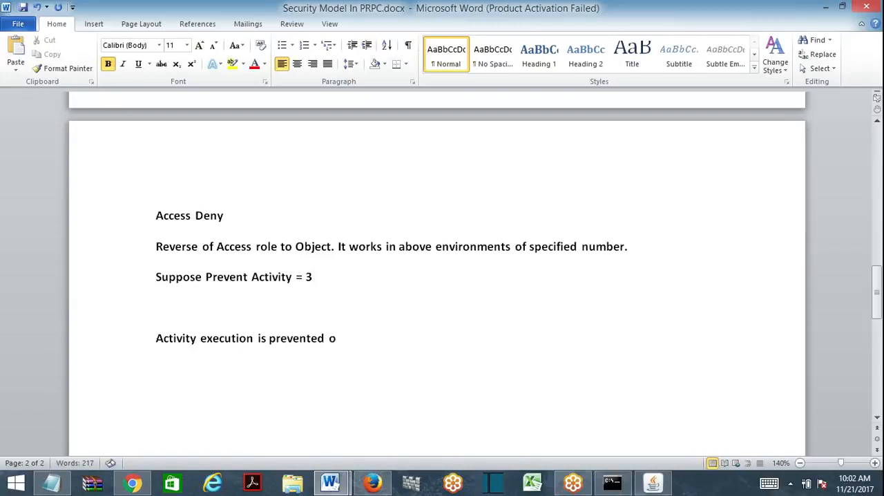
{"action": "key", "text": "BackSpace"}
{"action": "type", "text": "in Envir"}
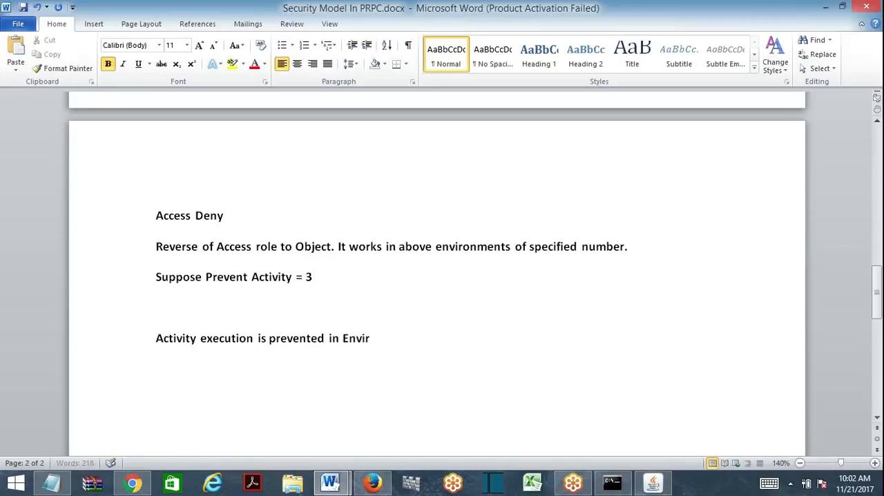
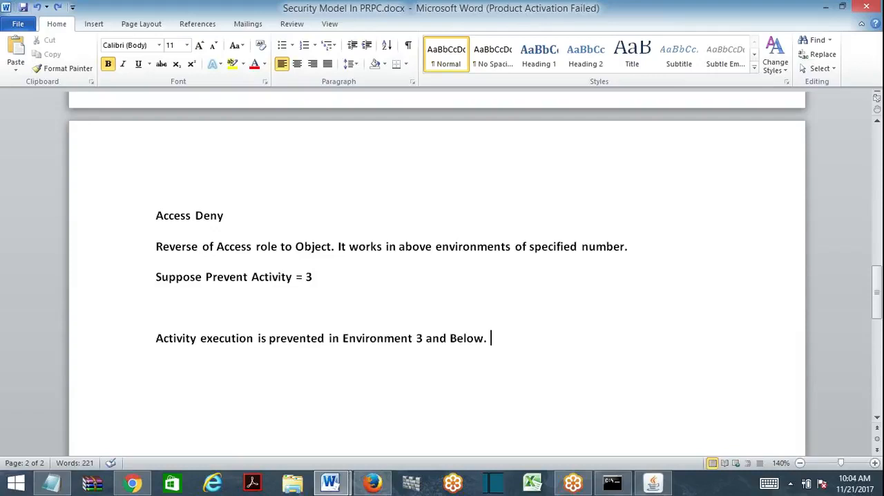
- Change the end of the last sentence to read "Environment 4 and 5."
{"action": "left_click", "coordinate": [422, 338]}
{"action": "key", "text": "BackSpace"}
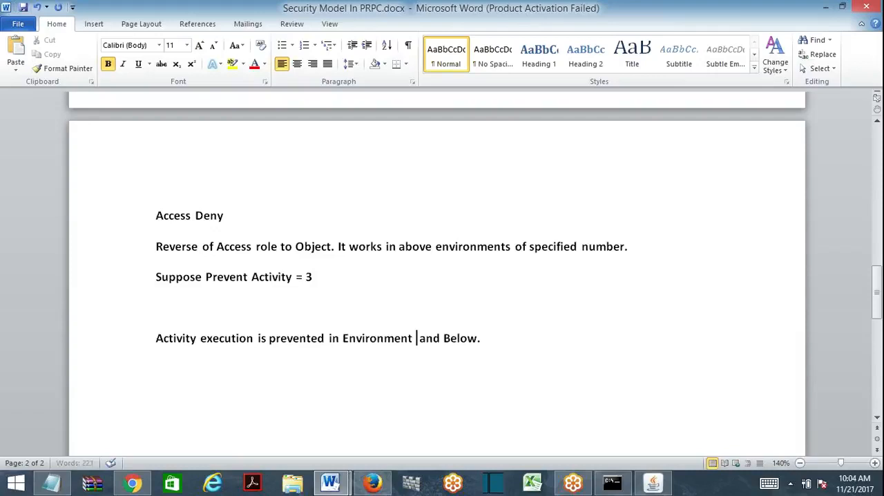
{"action": "type", "text": "4"}
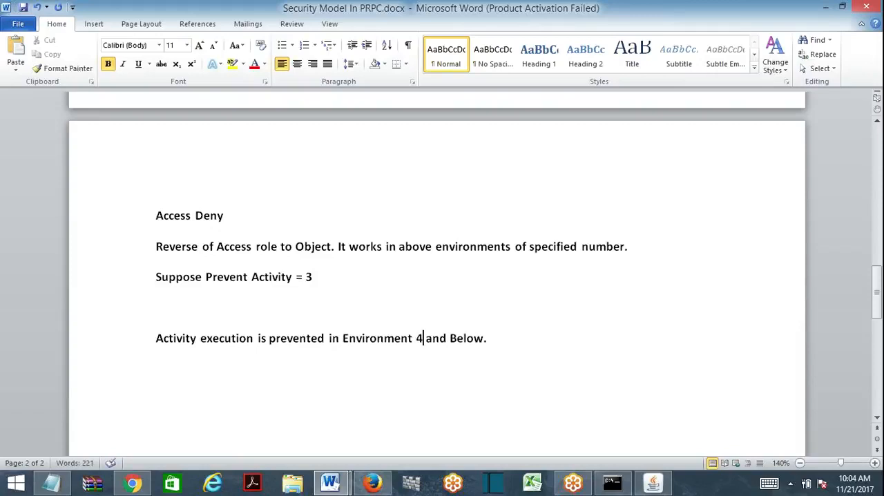
{"action": "double_click", "coordinate": [468, 339]}
{"action": "type", "text": "5"}
- Remove the blank line above the "Activity execution is prevented" sentence and save the document
{"action": "key", "text": "Up"}
{"action": "key", "text": "Delete"}
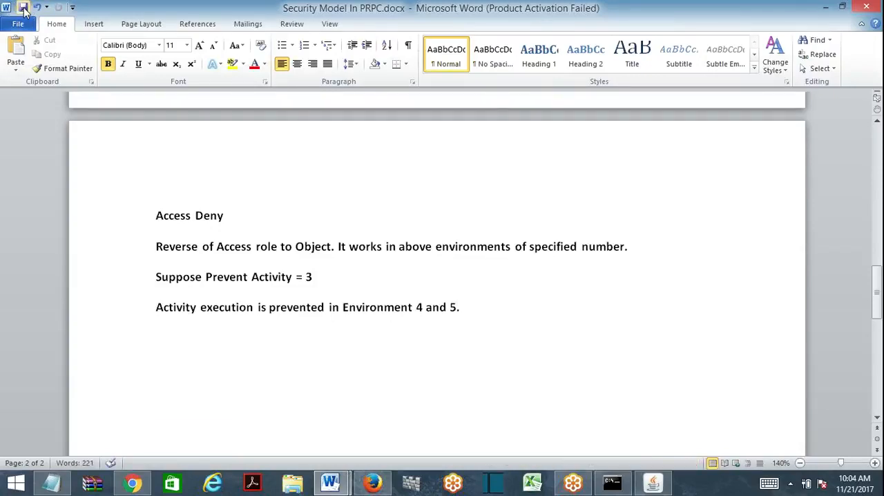
{"action": "left_click", "coordinate": [23, 7]}
- Switch to Pega Designer Studio in Firefox and review the Security and Privileges settings of the TEstingPrev Access of Role to Object
{"action": "left_click", "coordinate": [825, 6]}
{"action": "left_click", "coordinate": [376, 482]}
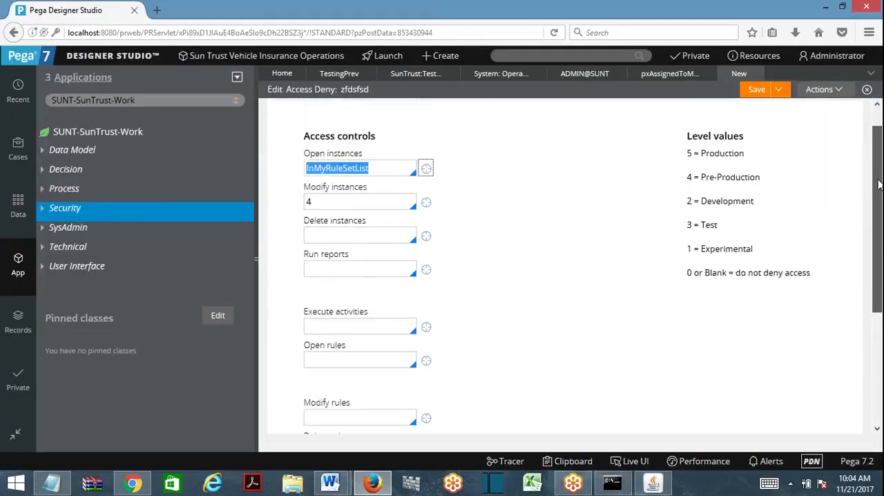
{"action": "left_click", "coordinate": [419, 75]}
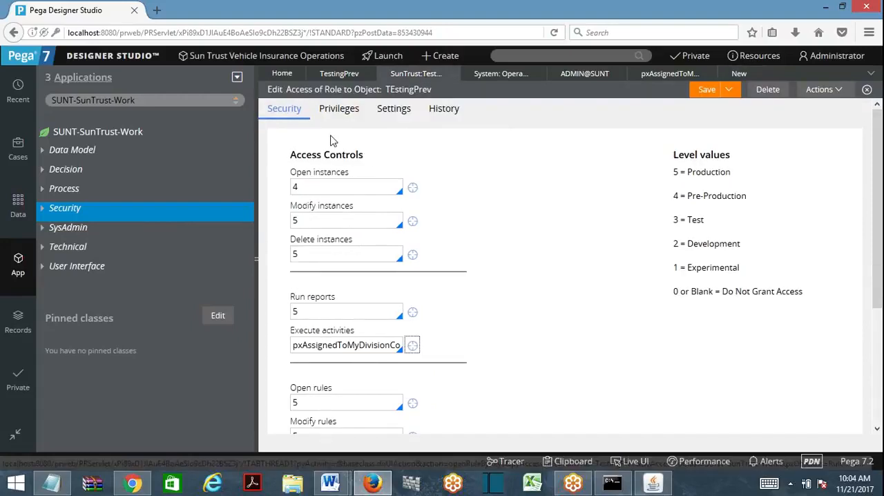
{"action": "left_click", "coordinate": [343, 112]}
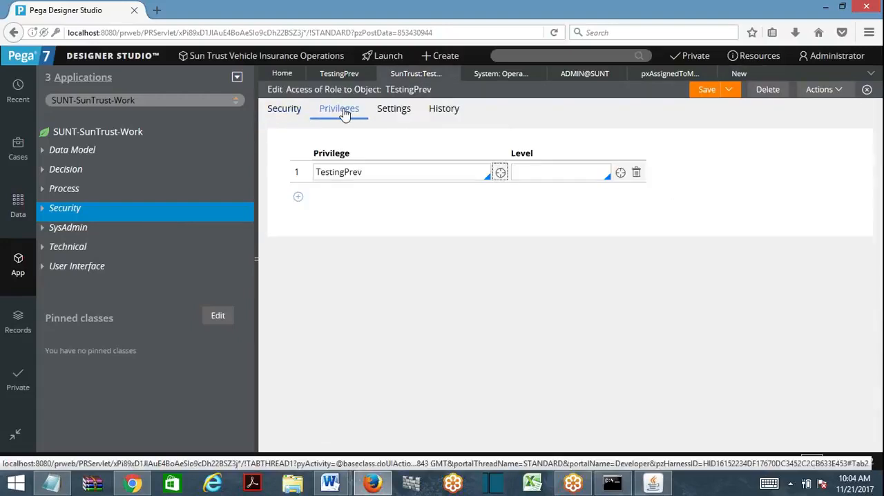
{"action": "left_click", "coordinate": [306, 110]}
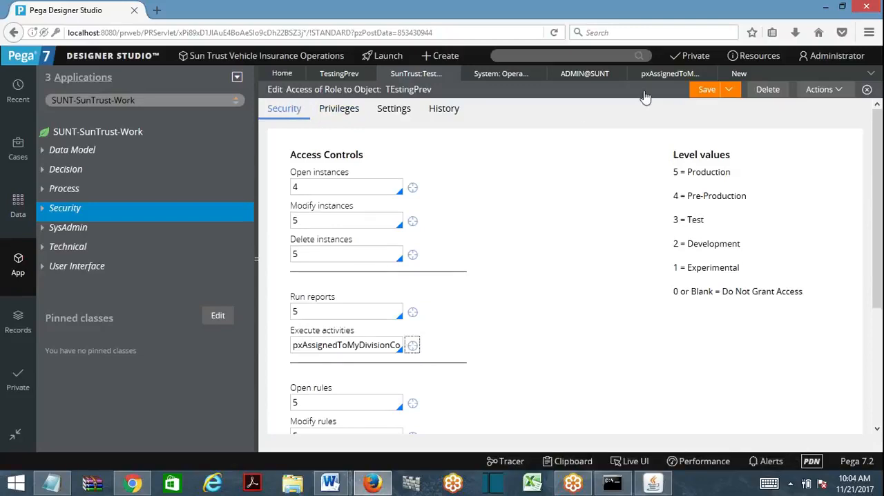
- Review the access controls and the production level note of the new Access Deny rule
{"action": "left_click", "coordinate": [735, 74]}
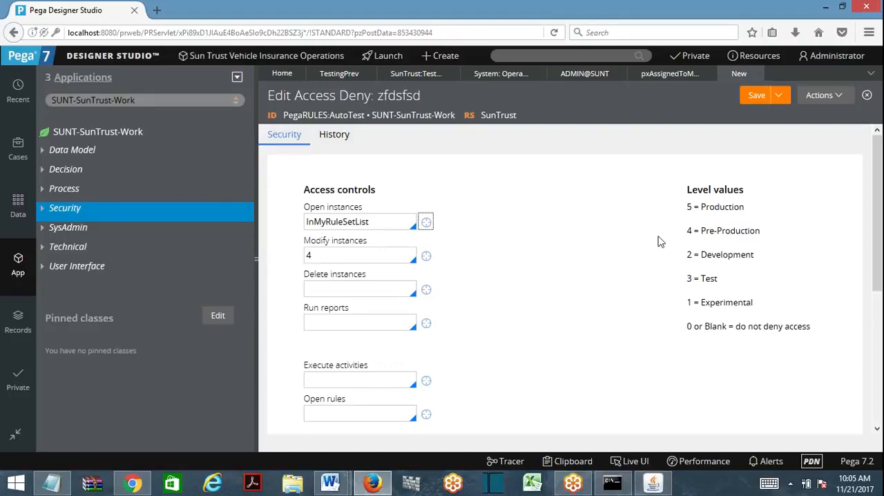
{"action": "left_click_drag", "start_coordinate": [880, 273], "coordinate": [881, 377]}
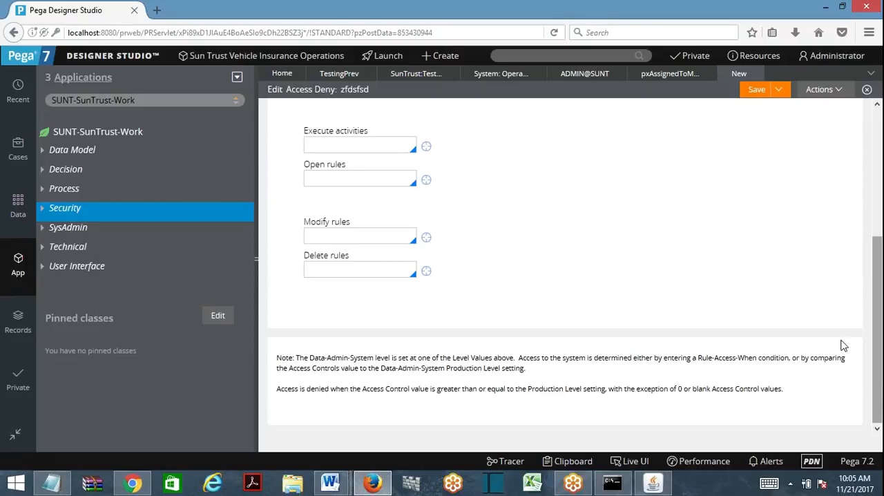
{"action": "scroll", "coordinate": [843, 310], "scroll_direction": "up", "scroll_amount": 5}
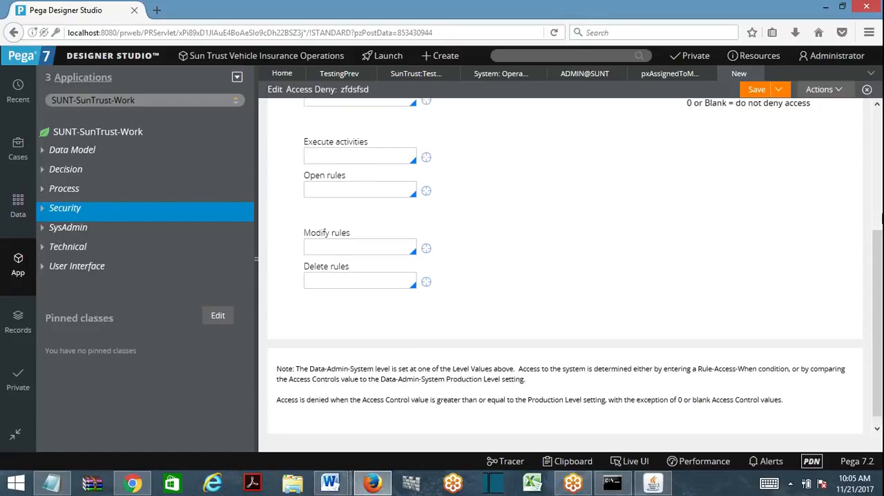
- Open the help for Access Deny rules in a maximized window and go to its Security topic
{"action": "left_click", "coordinate": [841, 96]}
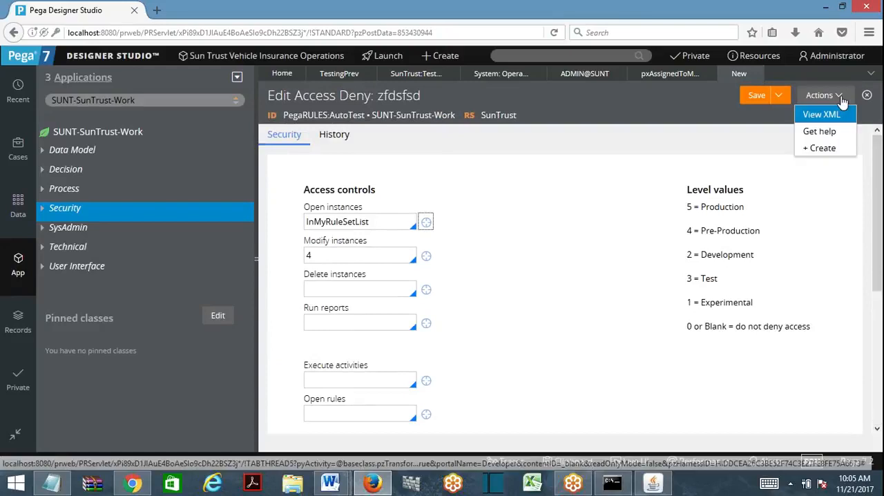
{"action": "left_click", "coordinate": [822, 133]}
{"action": "double_click", "coordinate": [344, 17]}
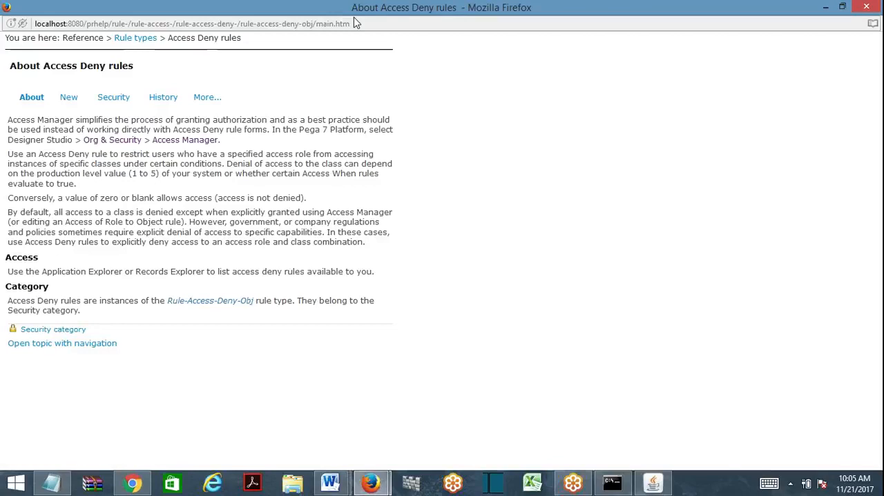
{"action": "left_click", "coordinate": [113, 97]}
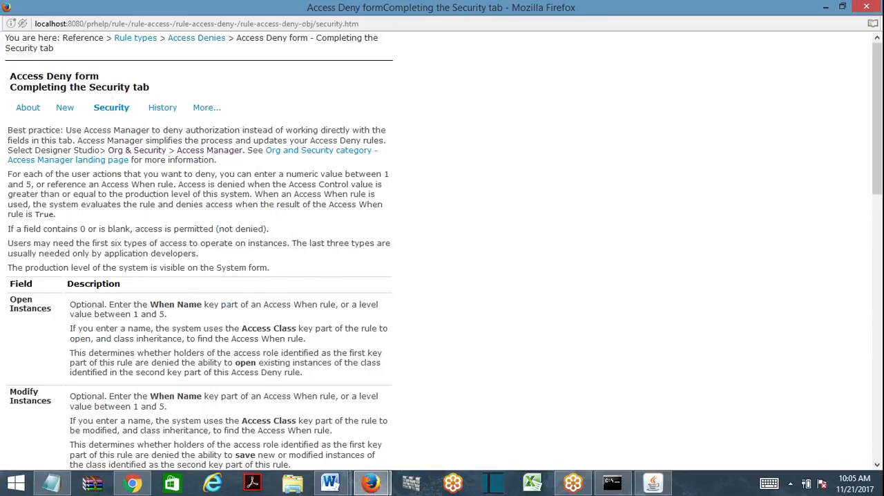
- Examine the help's descriptions of the Open, Modify and Delete Instances fields, focusing on the Access When and access role explanations
{"action": "left_click_drag", "start_coordinate": [172, 303], "coordinate": [330, 304]}
{"action": "left_click", "coordinate": [185, 316]}
{"action": "triple_click", "coordinate": [185, 315]}
{"action": "left_click", "coordinate": [185, 315]}
{"action": "triple_click", "coordinate": [234, 329]}
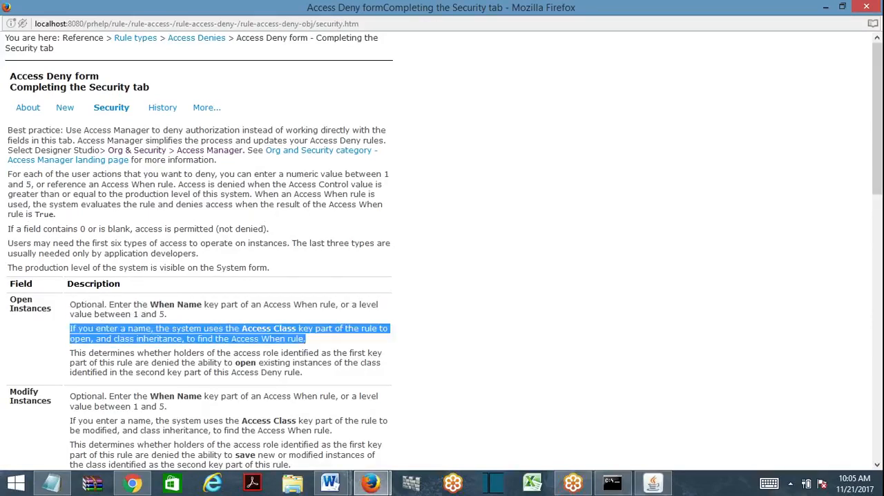
{"action": "left_click", "coordinate": [181, 348]}
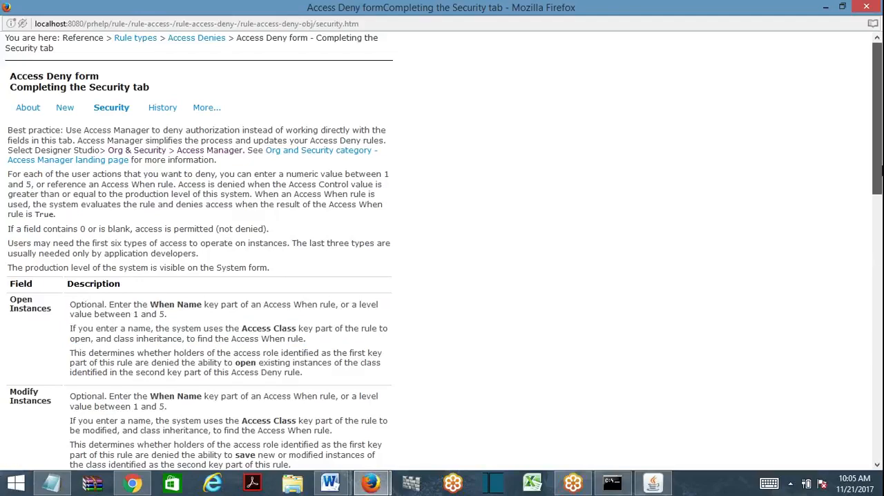
{"action": "left_click_drag", "start_coordinate": [875, 174], "coordinate": [882, 225]}
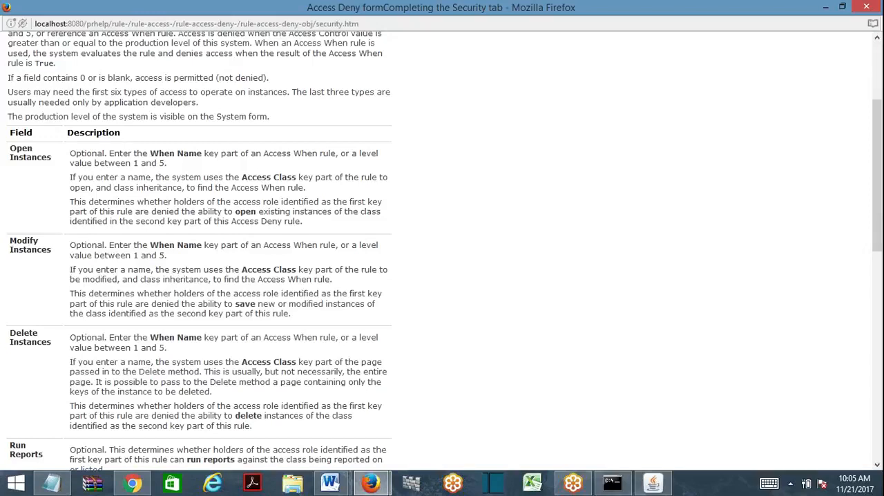
{"action": "left_click_drag", "start_coordinate": [234, 211], "coordinate": [255, 211]}
- Close the help window and the unsaved Access Deny rule, discarding its changes
{"action": "left_click", "coordinate": [866, 6]}
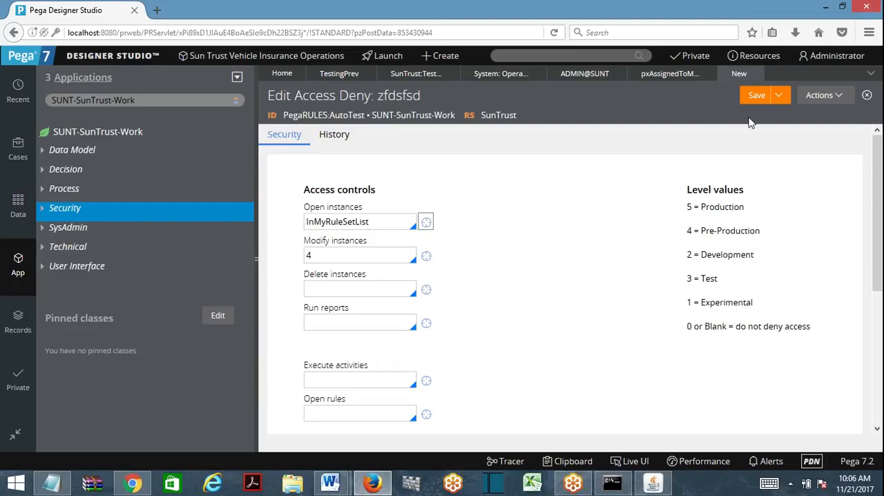
{"action": "left_click", "coordinate": [754, 74]}
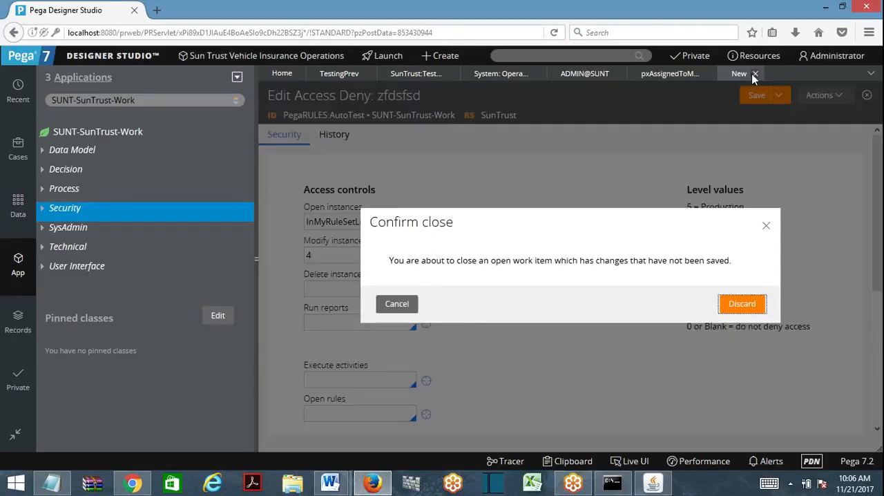
{"action": "left_click", "coordinate": [746, 307]}
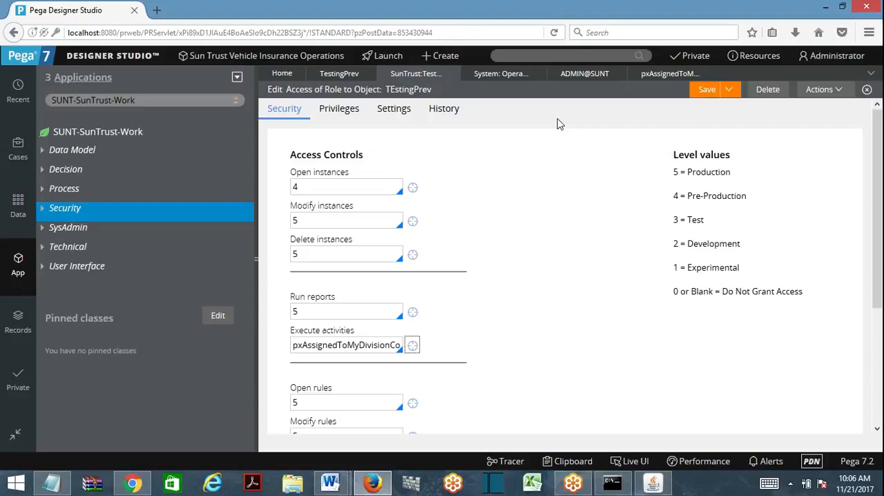
- Review the open Access When rule and operator record, and open the SunTrust:TestingPrev access role from the TestingPrev privilege
{"action": "left_click", "coordinate": [671, 76]}
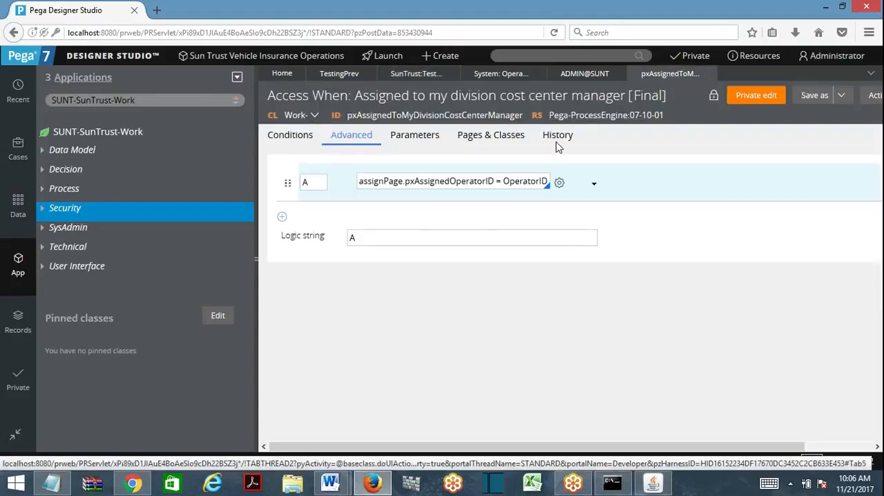
{"action": "left_click", "coordinate": [542, 81]}
{"action": "left_click", "coordinate": [568, 76]}
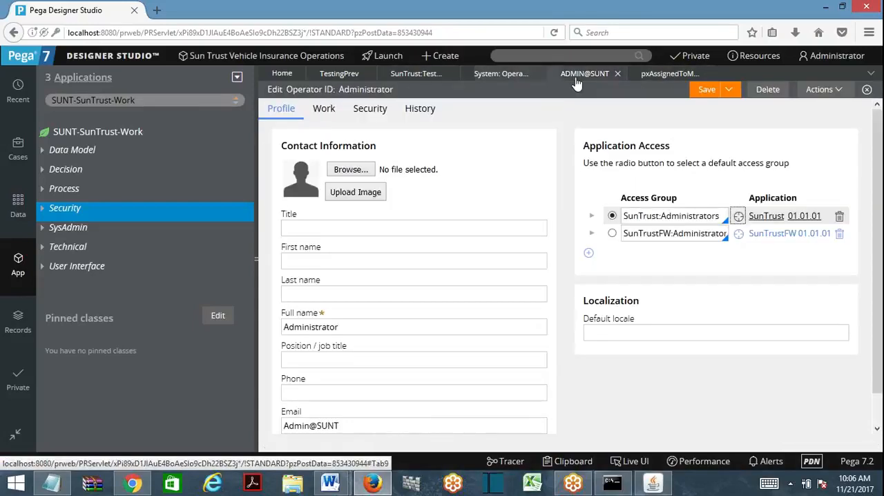
{"action": "left_click", "coordinate": [339, 76]}
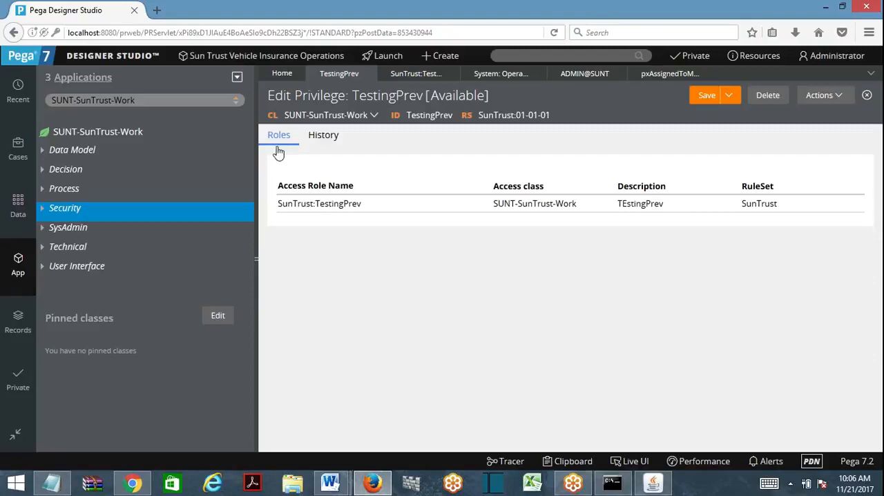
{"action": "left_click", "coordinate": [301, 213]}
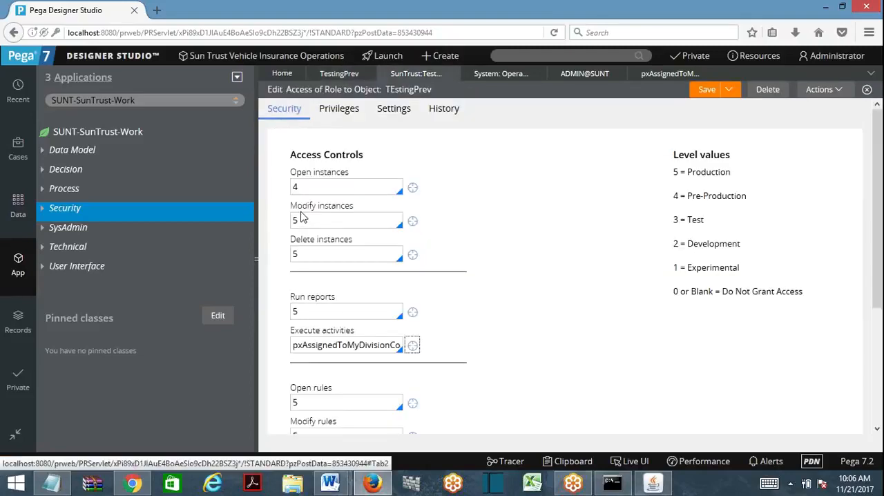
- Compare the role's privilege list with its security levels, and reopen the role from the TestingPrev privilege's role list
{"action": "left_click", "coordinate": [348, 113]}
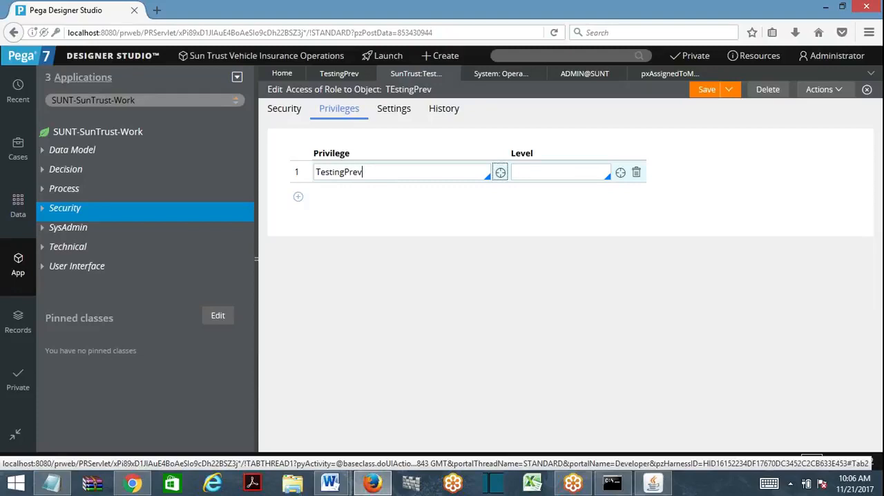
{"action": "left_click", "coordinate": [298, 110]}
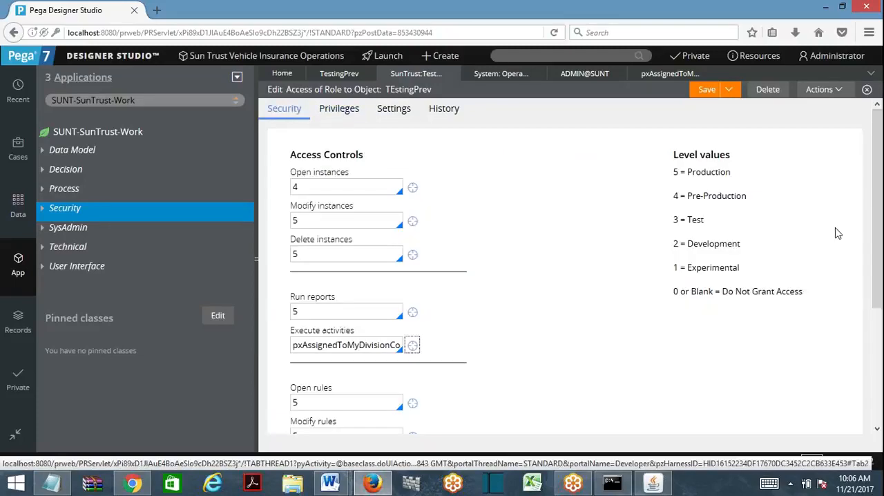
{"action": "mouse_move", "coordinate": [876, 233]}
{"action": "left_mouse_down"}
{"action": "mouse_move", "coordinate": [882, 421]}
{"action": "mouse_move", "coordinate": [874, 223]}
{"action": "left_mouse_up"}
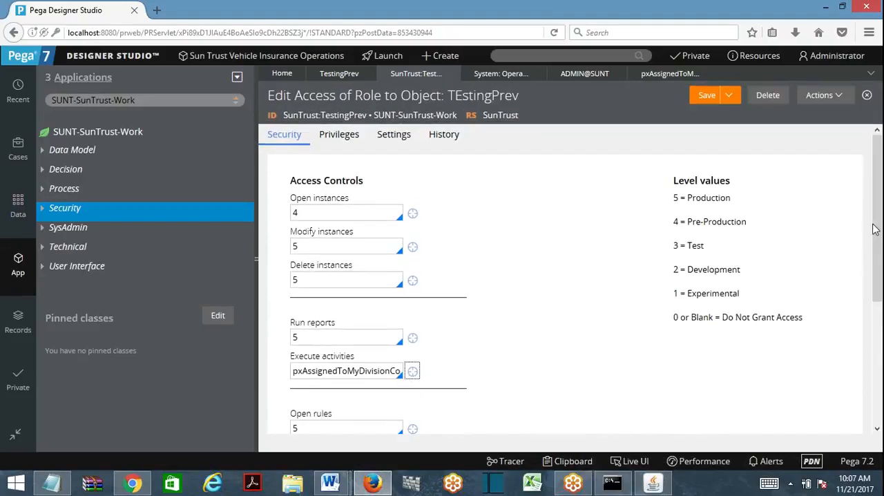
{"action": "left_click", "coordinate": [347, 145]}
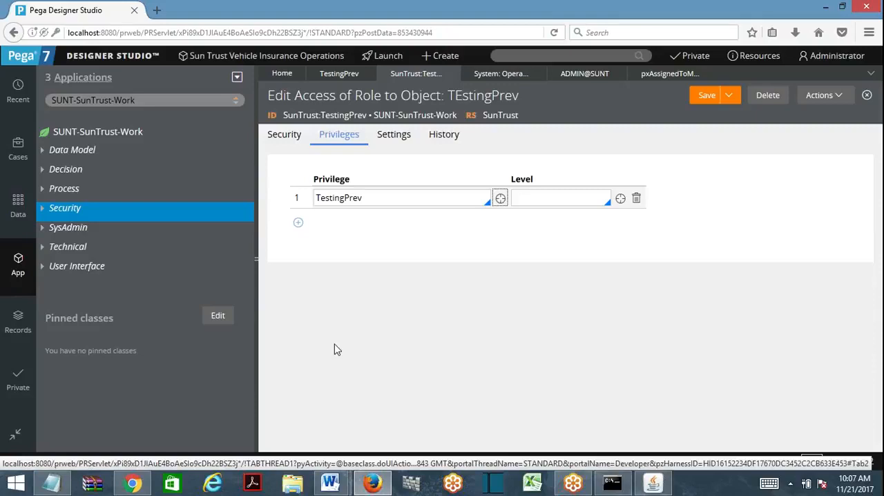
{"action": "left_click", "coordinate": [339, 73]}
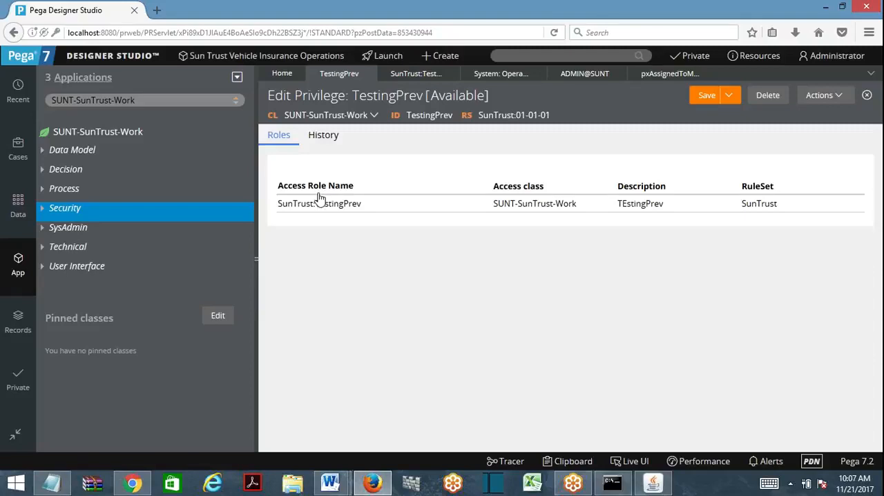
{"action": "left_click", "coordinate": [320, 203]}
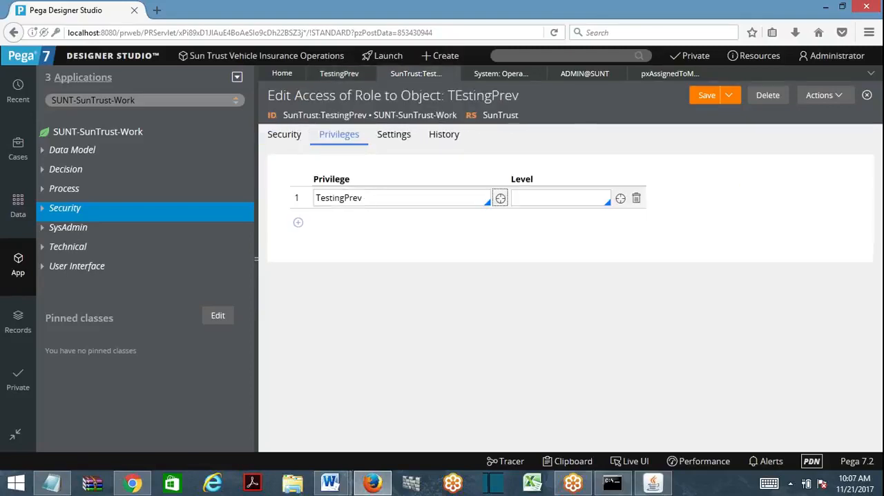
- Add three empty privilege rows below TestingPrev in the Access of Role to Object
{"action": "left_click", "coordinate": [298, 222]}
{"action": "left_click", "coordinate": [302, 245]}
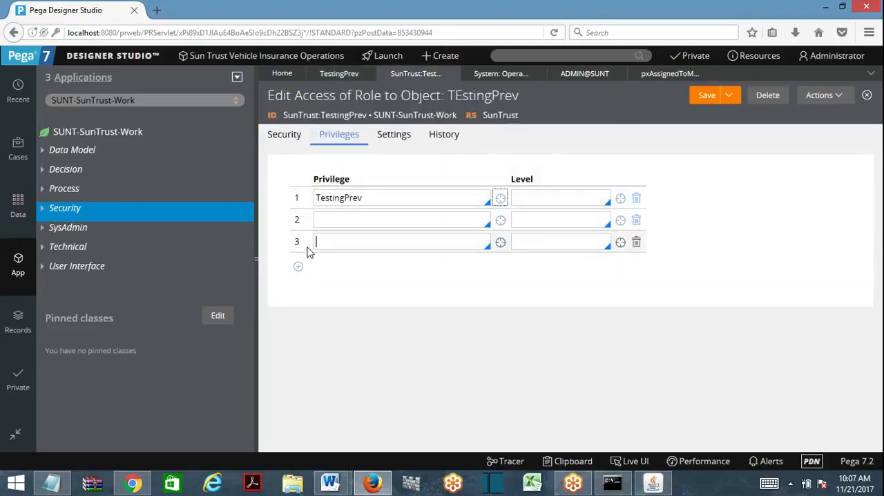
{"action": "left_click", "coordinate": [301, 270]}
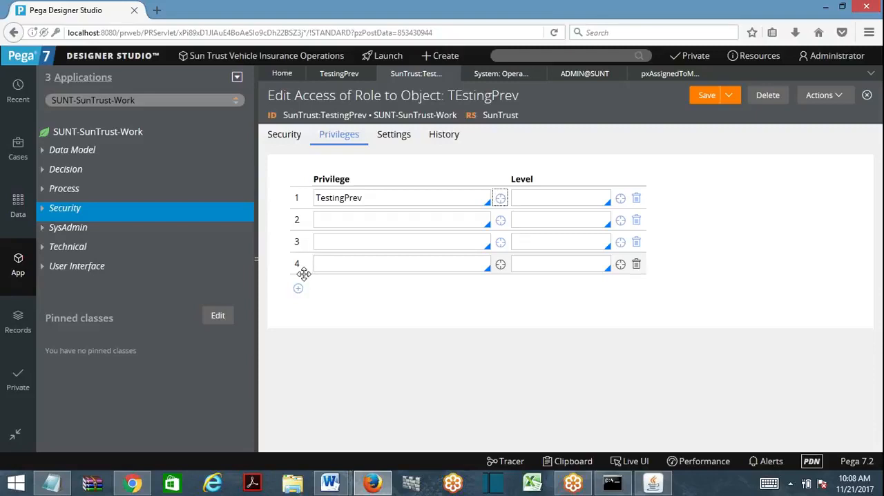
- Search Designer Studio for "old:operatorhasprevi", and shorten the search to "old:operatorhas"
{"action": "left_click", "coordinate": [503, 54]}
{"action": "type", "text": "old:"}
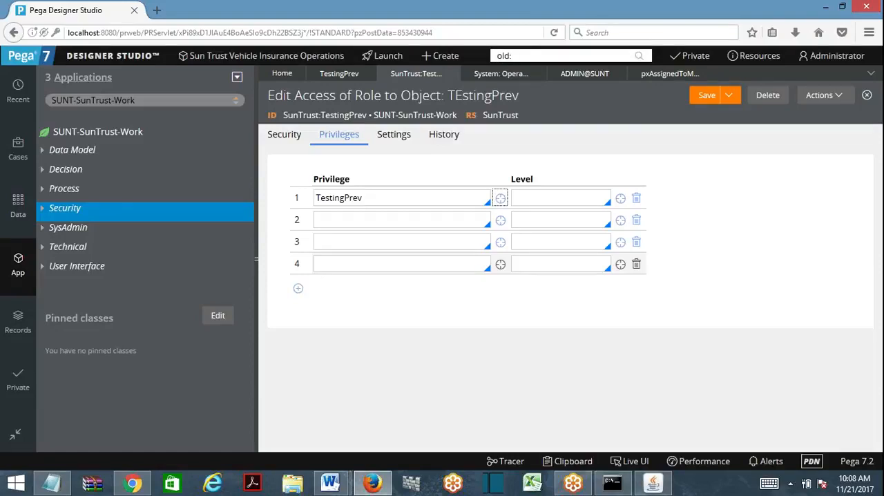
{"action": "type", "text": "operatorhasprevi"}
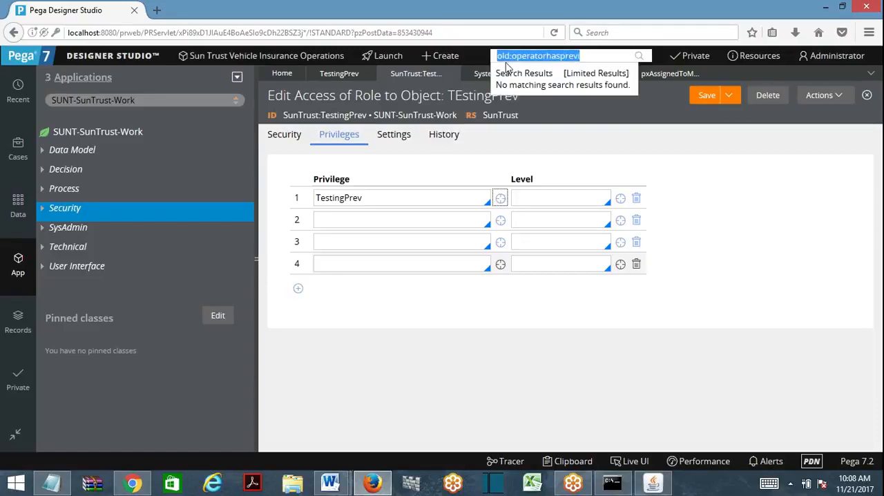
{"action": "left_click_drag", "start_coordinate": [560, 56], "coordinate": [581, 56]}
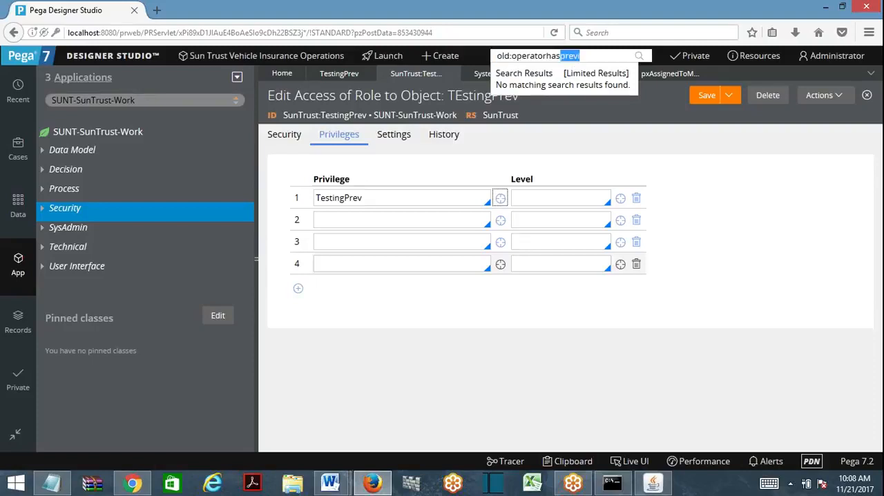
{"action": "key", "text": "BackSpace"}
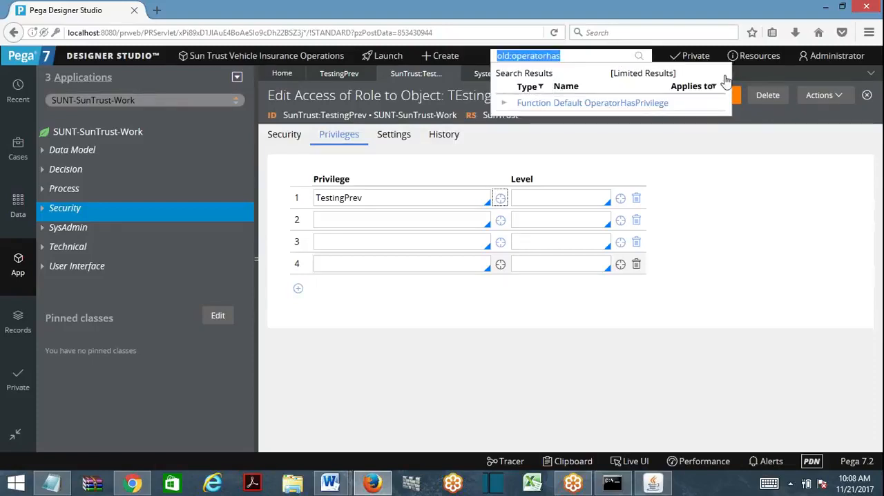
- Open the Default OperatorHasPrivilege function from the search results and view its input parameters
{"action": "left_click", "coordinate": [632, 103]}
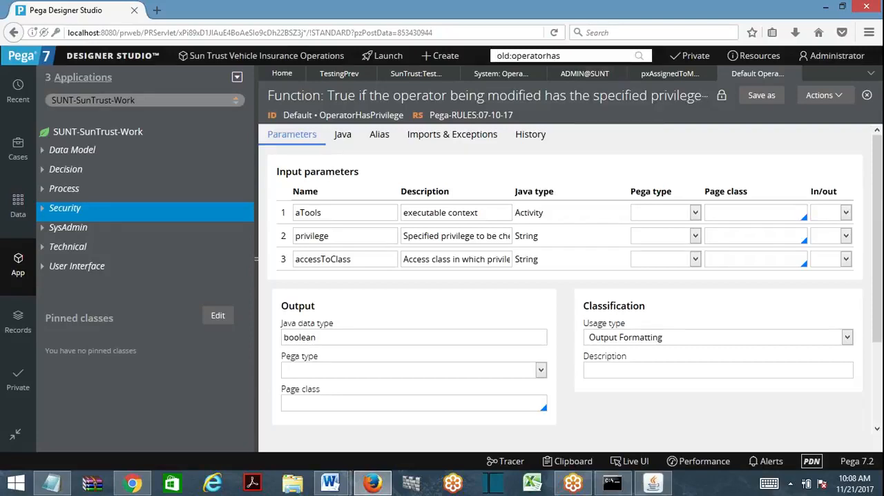
{"action": "key", "text": "Return"}
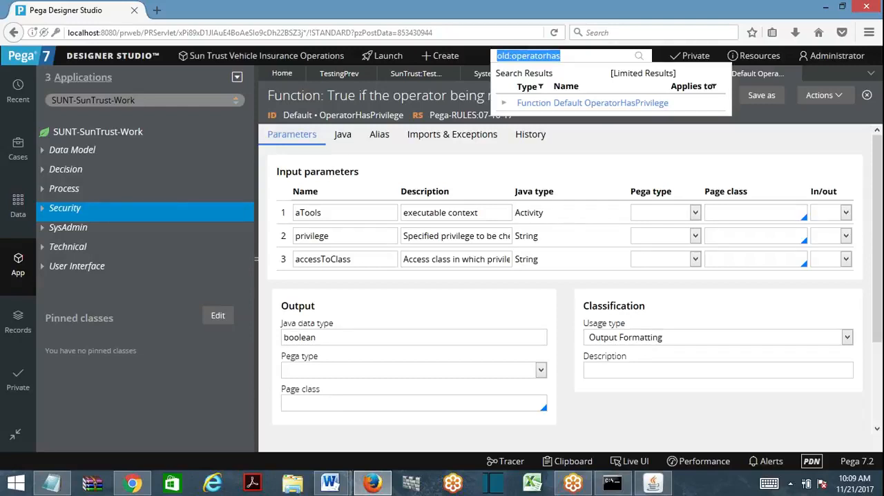
{"action": "left_click", "coordinate": [660, 103]}
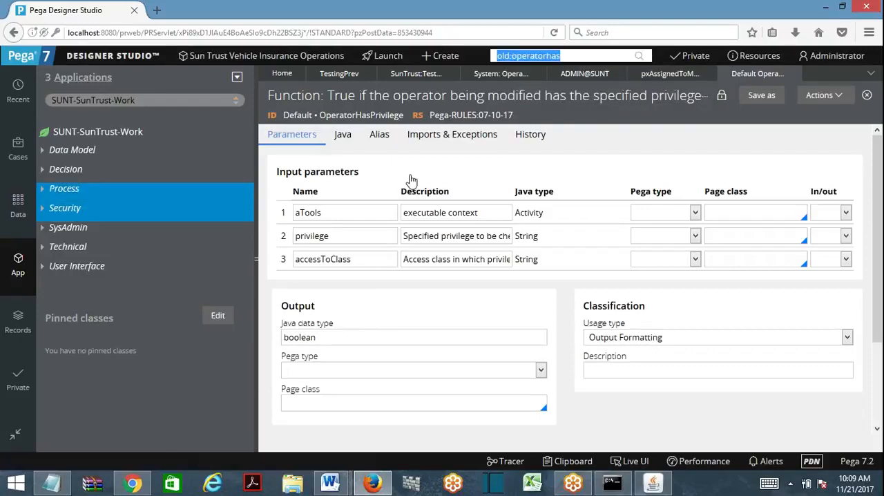
- Open the CustomerDetailsSec section from the User Interface rules of the SUNT-SunTrust-Work class
{"action": "left_click", "coordinate": [43, 247]}
{"action": "left_click", "coordinate": [42, 247]}
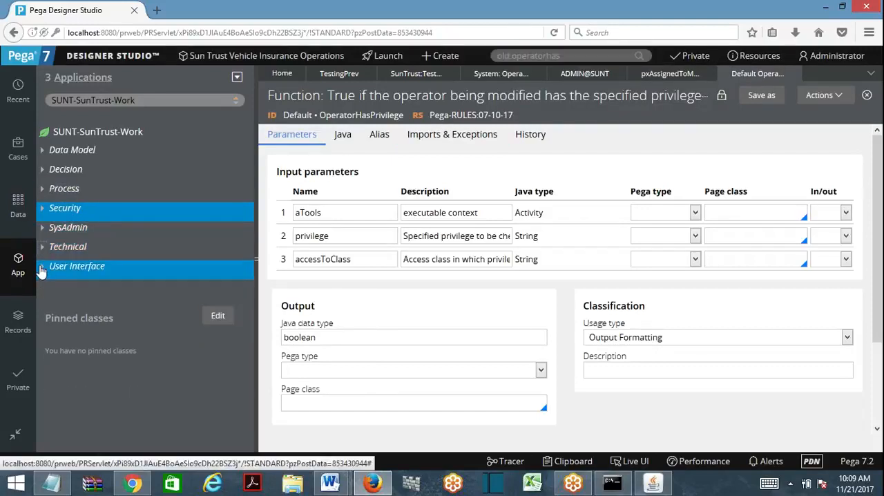
{"action": "left_click", "coordinate": [41, 267]}
{"action": "left_click", "coordinate": [54, 285]}
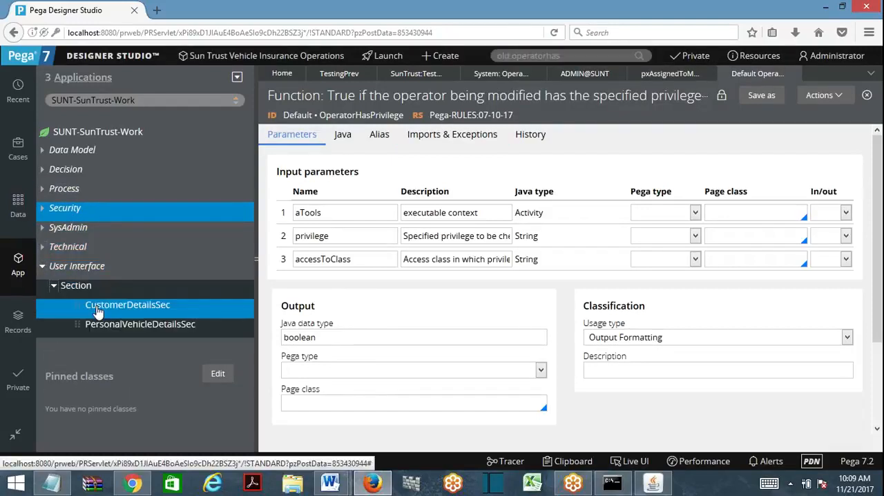
{"action": "left_click", "coordinate": [98, 310]}
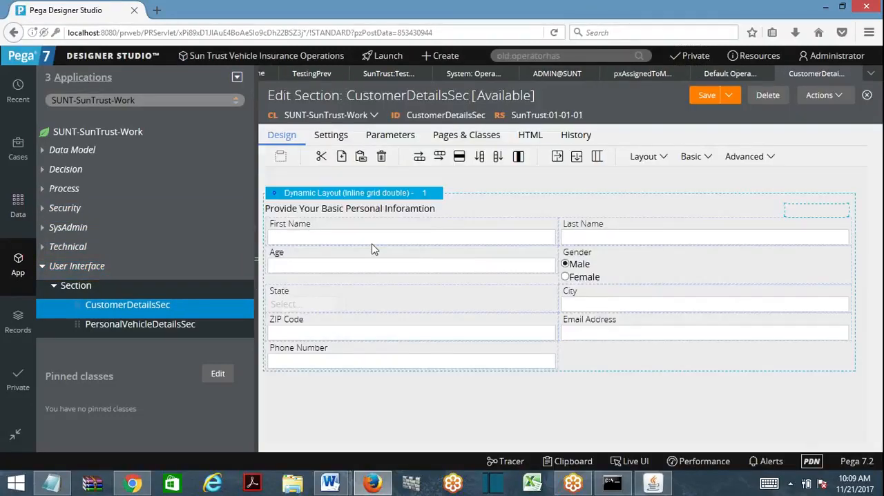
- Open the cell properties of the First Name field and set its visibility to Condition (expression)
{"action": "left_click", "coordinate": [368, 235]}
{"action": "double_click", "coordinate": [532, 238]}
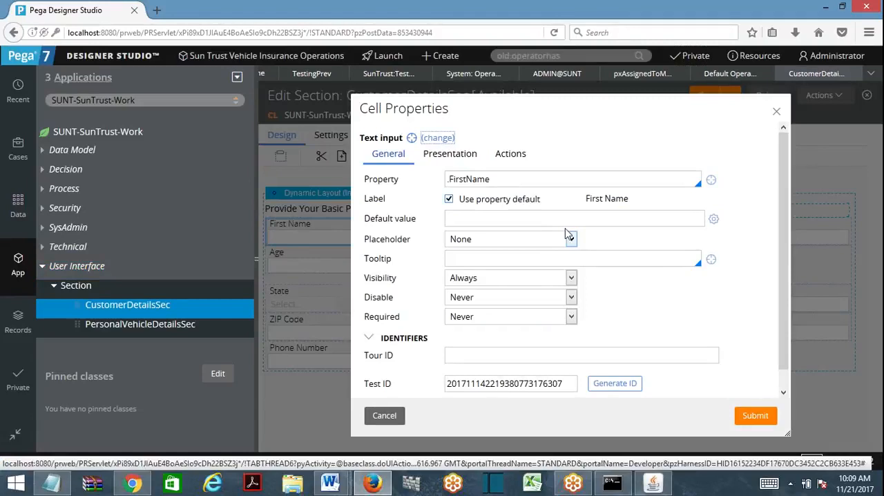
{"action": "left_click", "coordinate": [470, 159]}
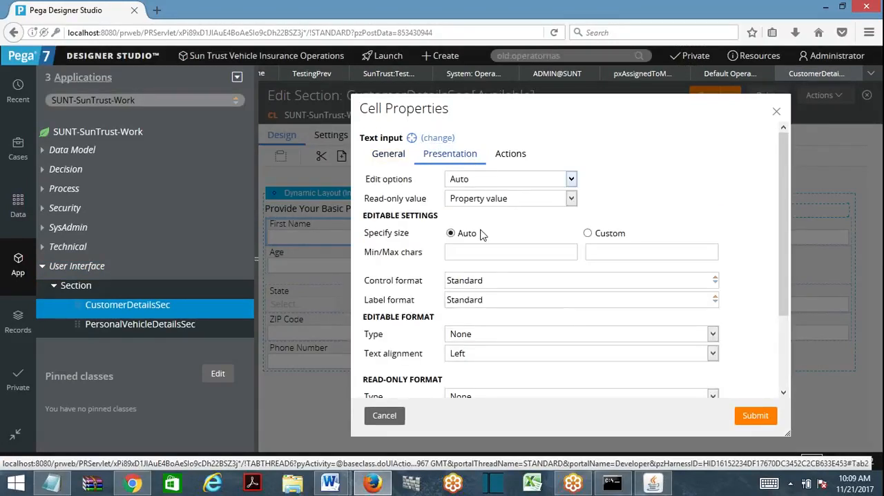
{"action": "left_click", "coordinate": [388, 154]}
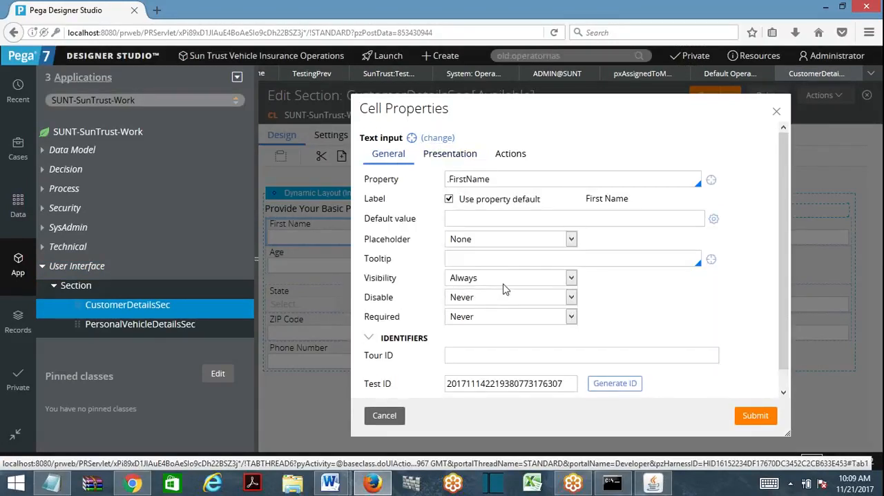
{"action": "left_click", "coordinate": [506, 278]}
{"action": "left_click", "coordinate": [533, 329]}
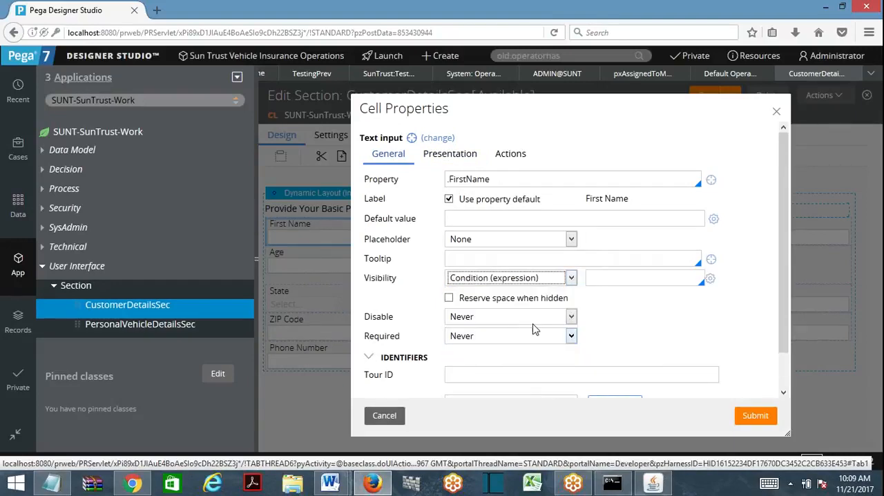
{"action": "left_click", "coordinate": [710, 279]}
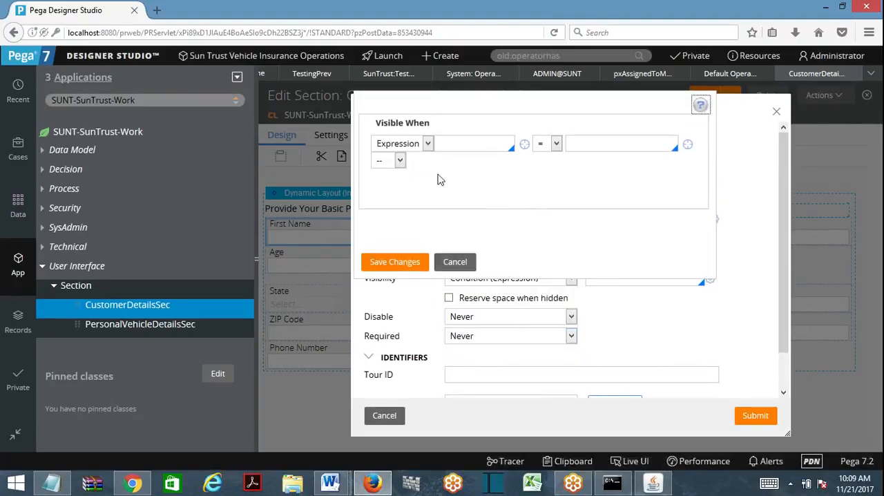
{"action": "left_click", "coordinate": [466, 143]}
{"action": "left_click", "coordinate": [399, 163]}
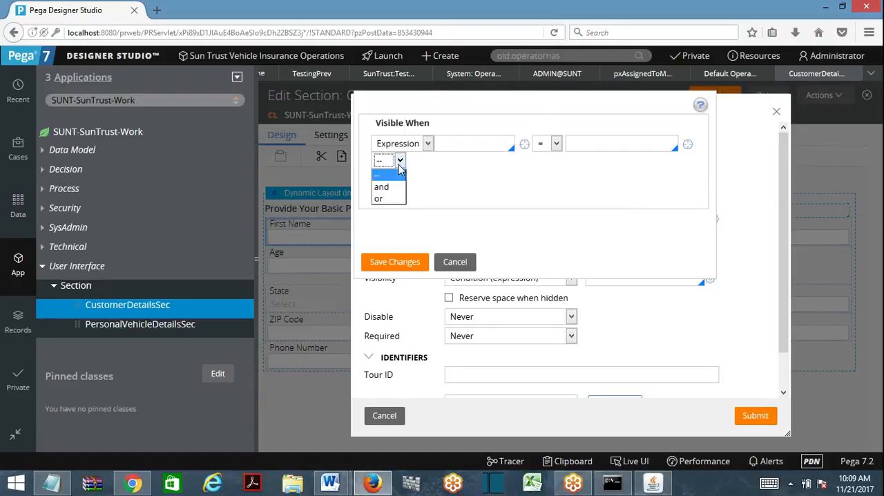
{"action": "left_click", "coordinate": [399, 166]}
{"action": "left_click", "coordinate": [428, 144]}
{"action": "left_click", "coordinate": [407, 169]}
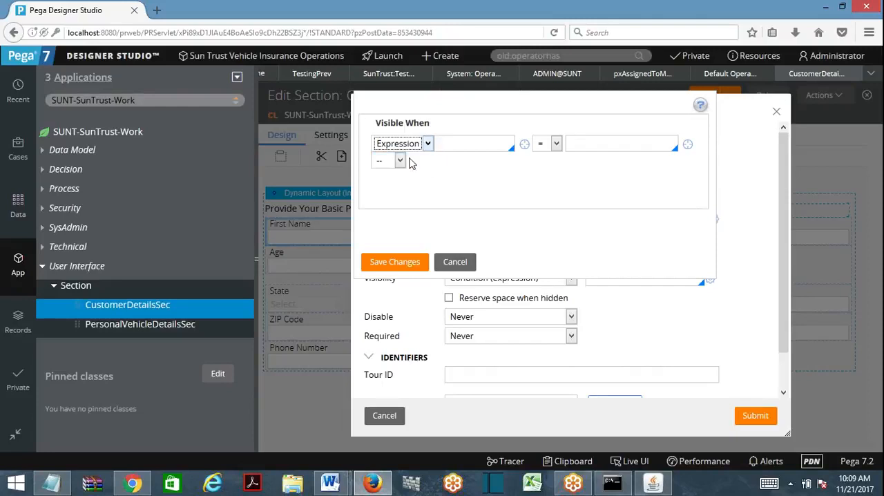
{"action": "left_click", "coordinate": [473, 144]}
{"action": "type", "text": "sfdsfsd"}
{"action": "left_click", "coordinate": [526, 146]}
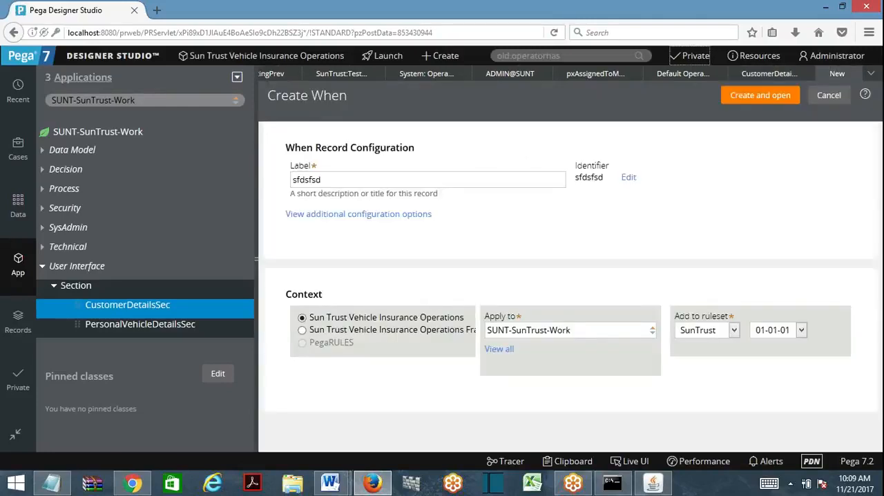
{"action": "left_click", "coordinate": [853, 74]}
{"action": "left_click", "coordinate": [454, 264]}
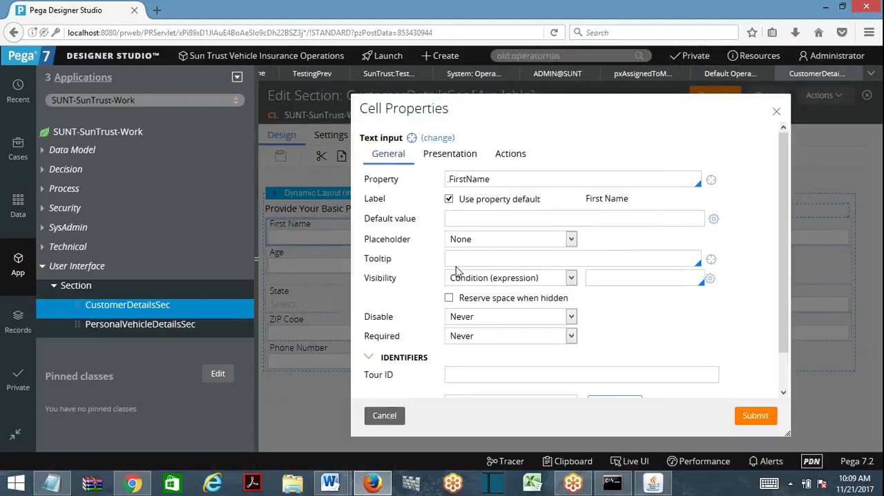
- Enter "zfsdf" as the First Name field's visibility condition, and create a When rule of that name in SUNT-SunTrust-Work
{"action": "left_click", "coordinate": [549, 279]}
{"action": "left_click", "coordinate": [486, 341]}
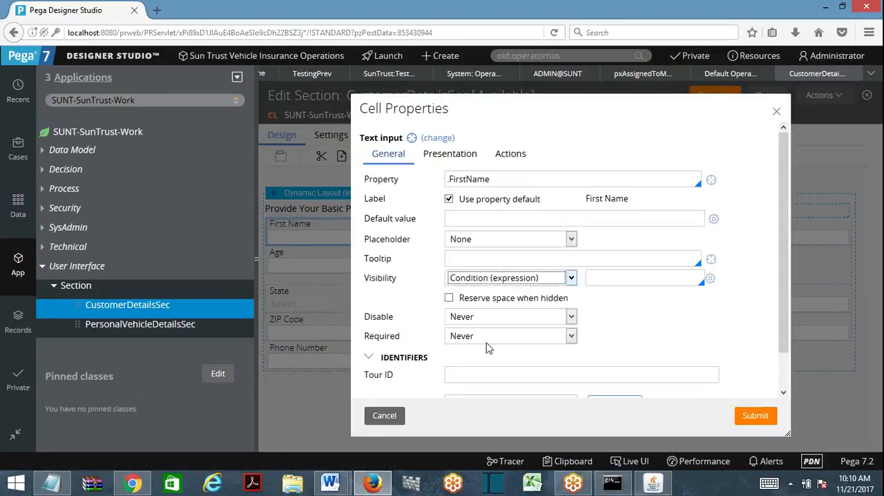
{"action": "left_click", "coordinate": [624, 280]}
{"action": "type", "text": "sfsdf"}
{"action": "left_click", "coordinate": [710, 280]}
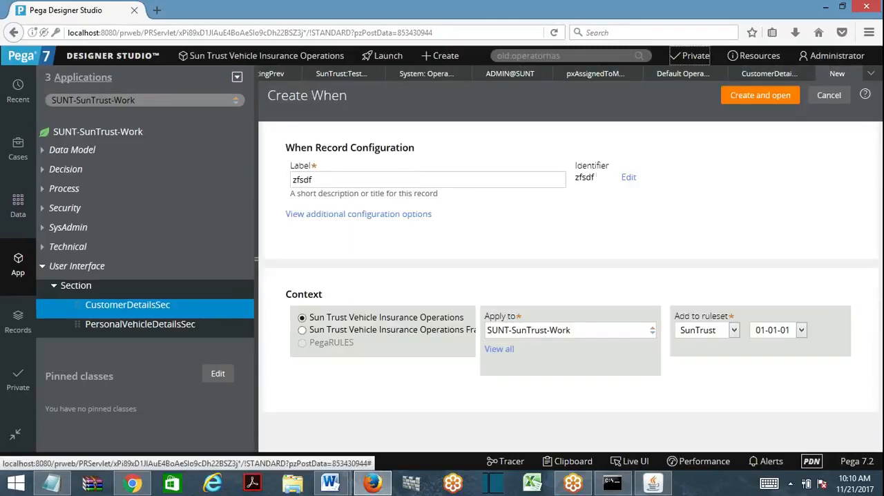
{"action": "left_click", "coordinate": [752, 97]}
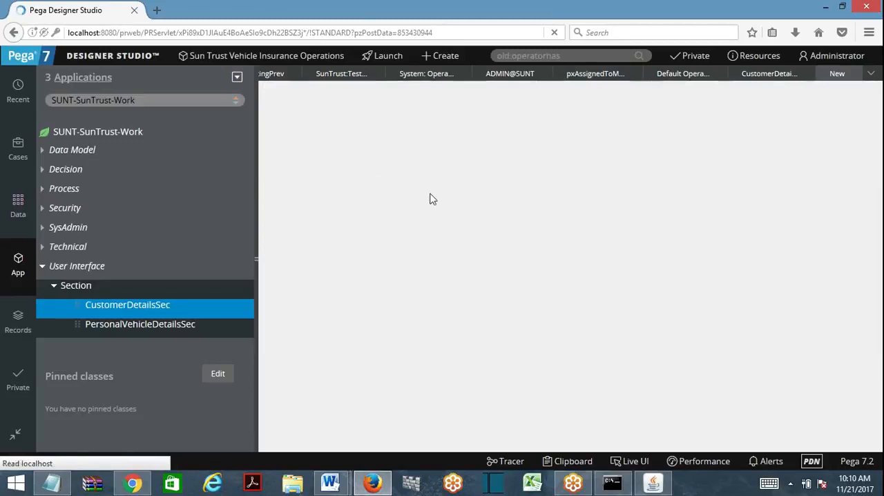
- Start a condition of type "[expression evaluates to true]" in the zfsdf When rule and open its expression builder
{"action": "left_click", "coordinate": [710, 185]}
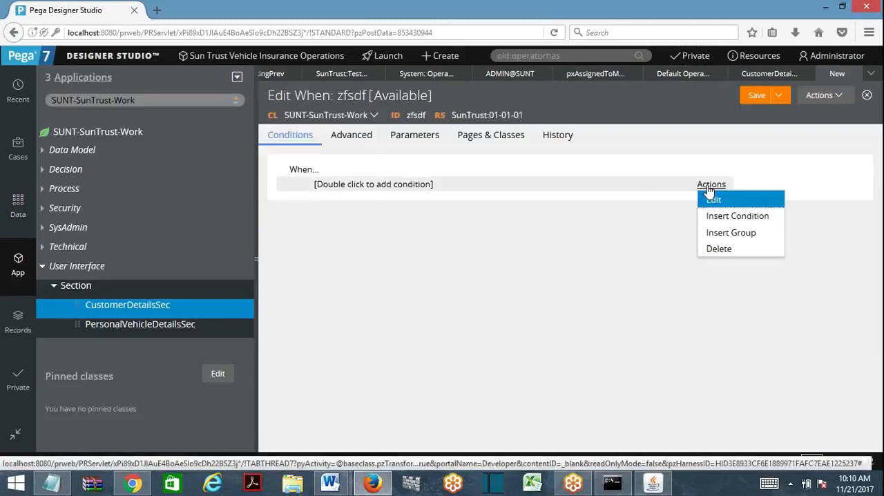
{"action": "left_click", "coordinate": [722, 249]}
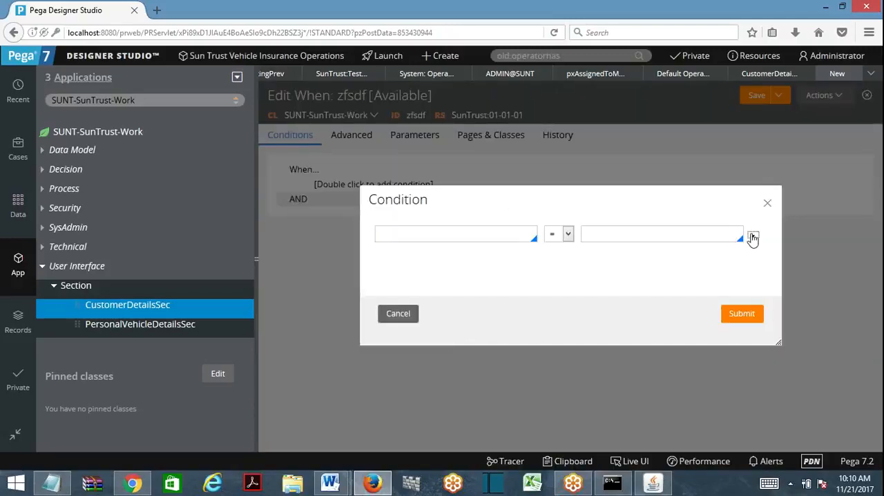
{"action": "left_click", "coordinate": [612, 247]}
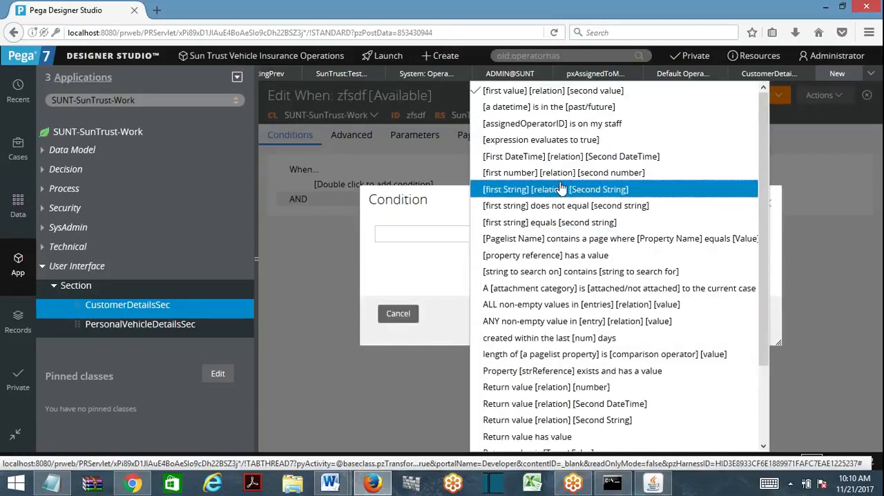
{"action": "left_click", "coordinate": [529, 141]}
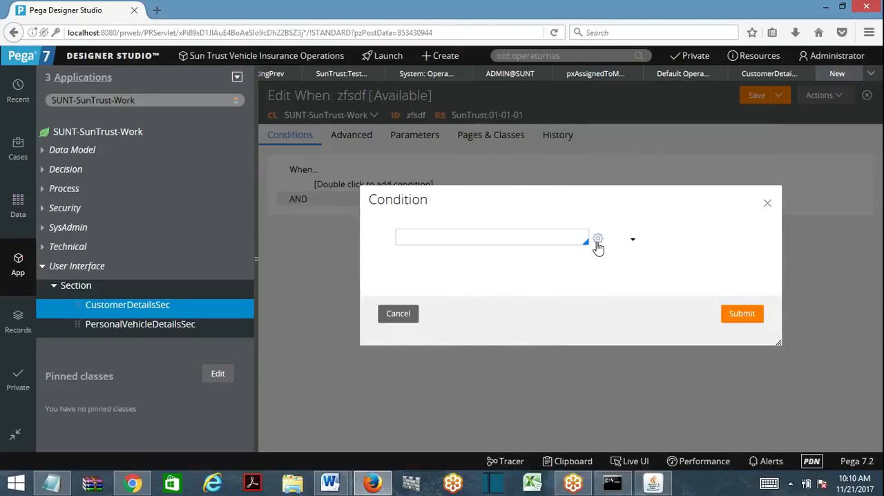
{"action": "left_click", "coordinate": [597, 239]}
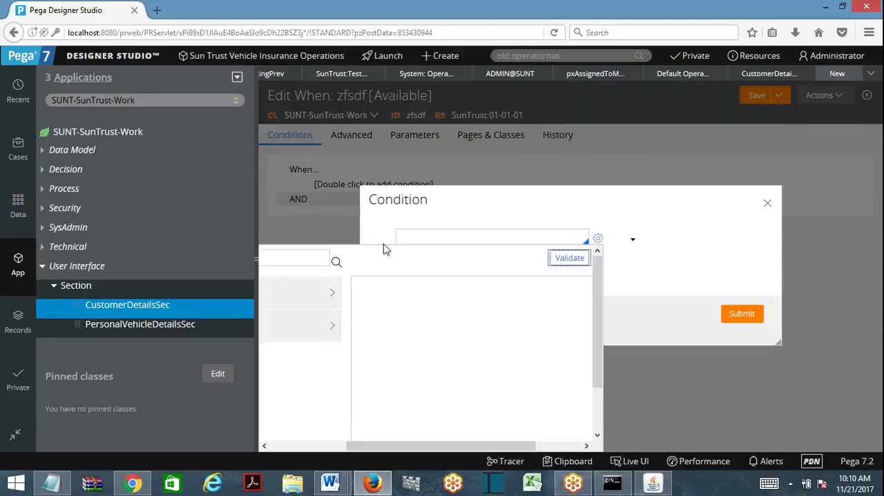
{"action": "left_click", "coordinate": [321, 446]}
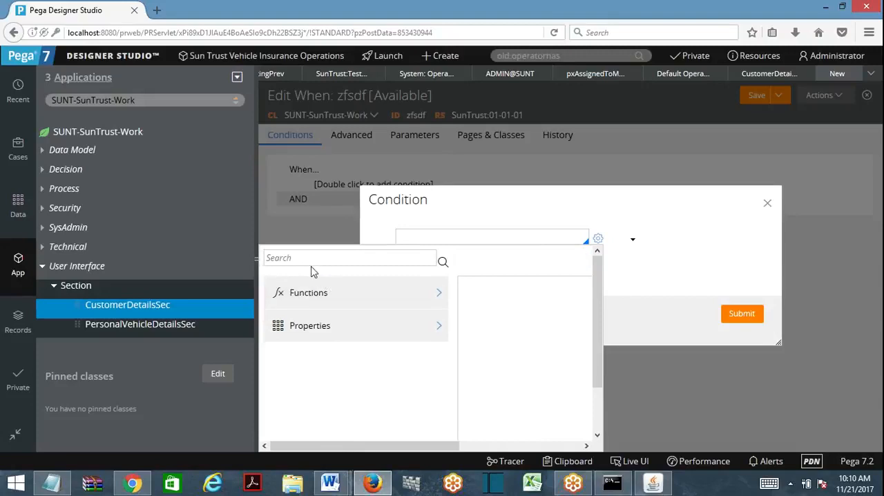
- Search the expression builder for "Operatorhas" and insert the OperatorHasPrivilege function into the expression
{"action": "left_click", "coordinate": [311, 265]}
{"action": "type", "text": "Operatorhas"}
{"action": "left_click", "coordinate": [442, 264]}
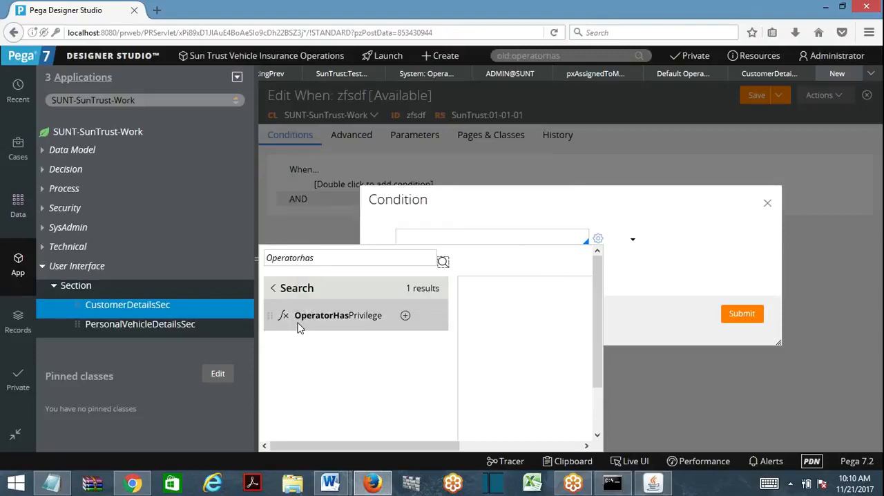
{"action": "left_click_drag", "start_coordinate": [270, 315], "coordinate": [511, 321]}
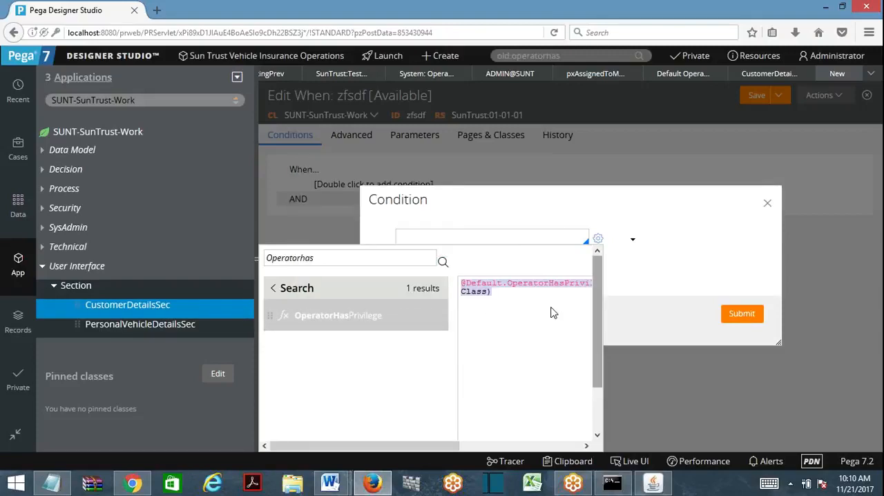
- Examine the aTools, privilege and accessToClass parameters of the inserted function, and close the condition without submitting it
{"action": "left_click", "coordinate": [502, 445]}
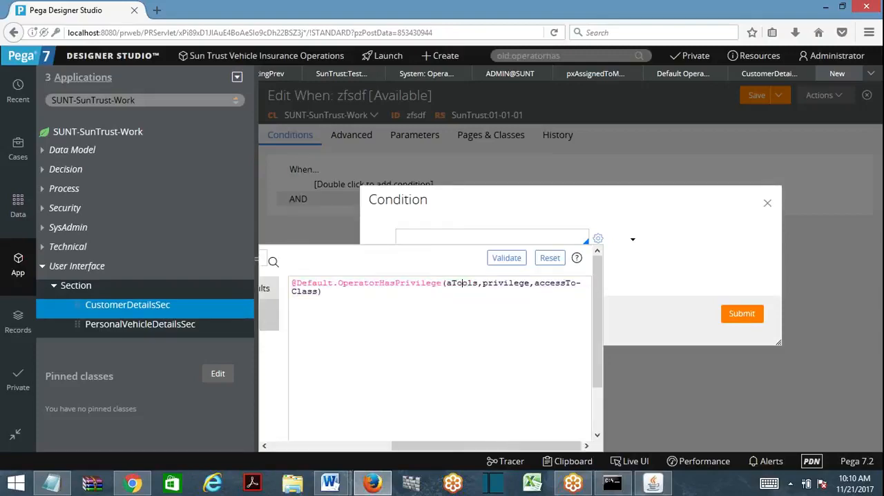
{"action": "double_click", "coordinate": [463, 283]}
{"action": "double_click", "coordinate": [505, 283]}
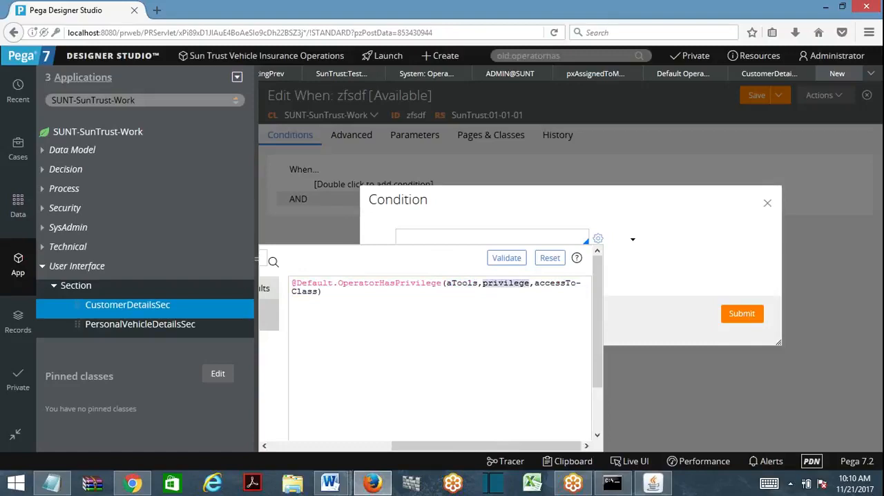
{"action": "double_click", "coordinate": [462, 284]}
{"action": "double_click", "coordinate": [505, 283]}
{"action": "left_click", "coordinate": [550, 283]}
{"action": "left_click", "coordinate": [767, 202]}
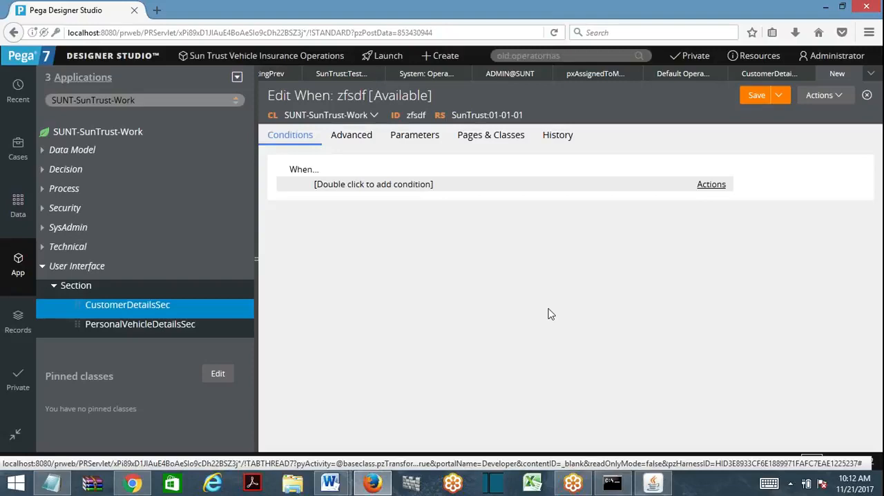
- Switch to the Word document "Security Model In PRPC.docx" and save it
{"action": "mouse_move", "coordinate": [330, 482]}
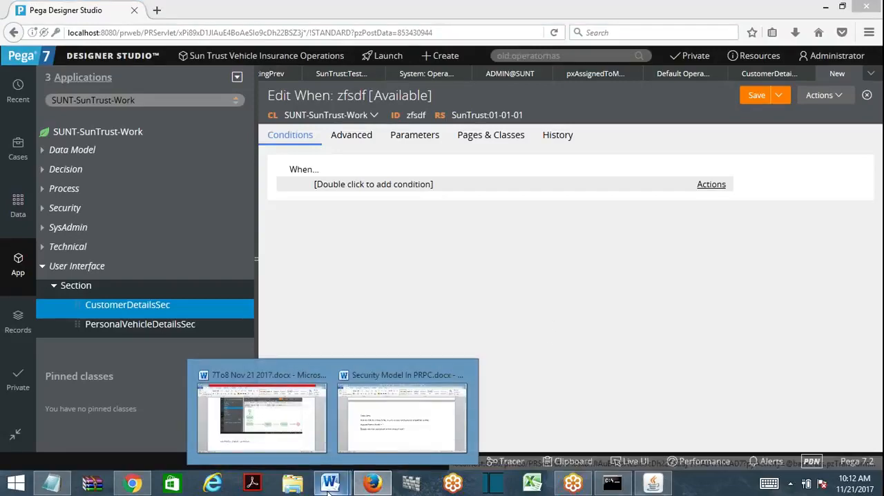
{"action": "left_click", "coordinate": [412, 435]}
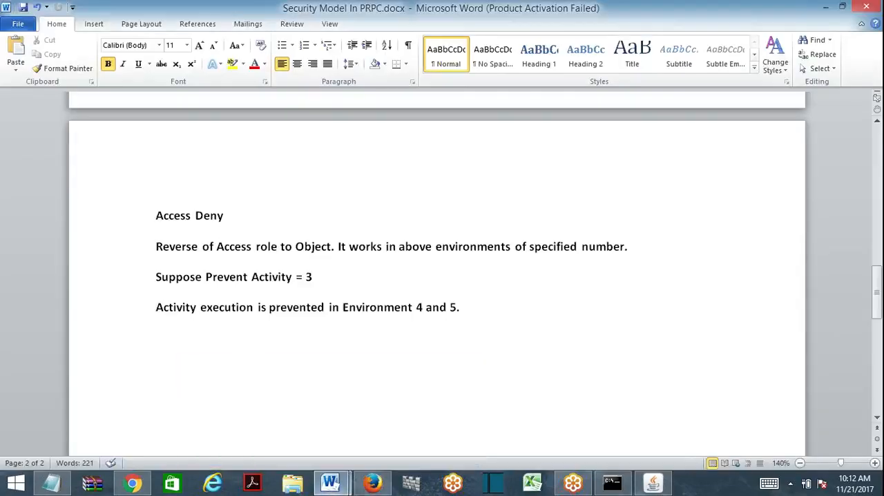
{"action": "left_click", "coordinate": [22, 10]}
- Add the line "Difference between Access Role to Object, Privilege, Access When" below the Access Deny section, correcting the spelling of Privilege
{"action": "key", "text": "End"}
{"action": "key", "text": "Return"}
{"action": "key", "text": "Return"}
{"action": "type", "text": "Difference"}
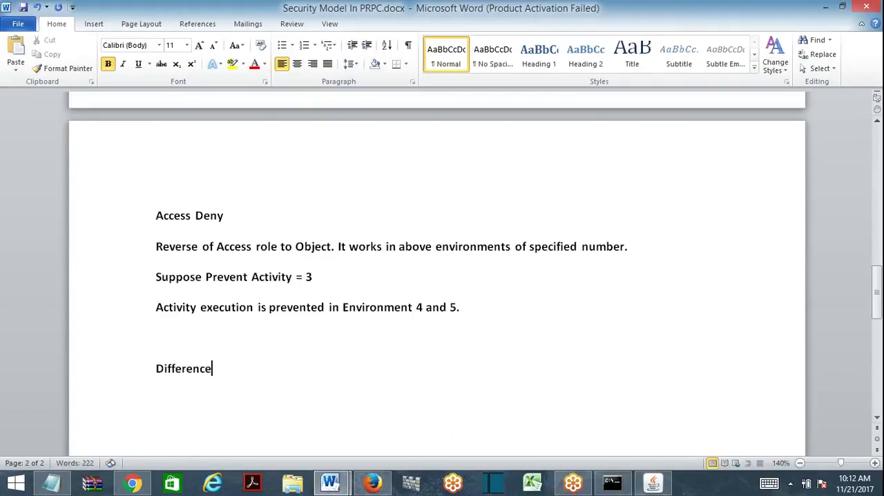
{"action": "type", "text": " between "}
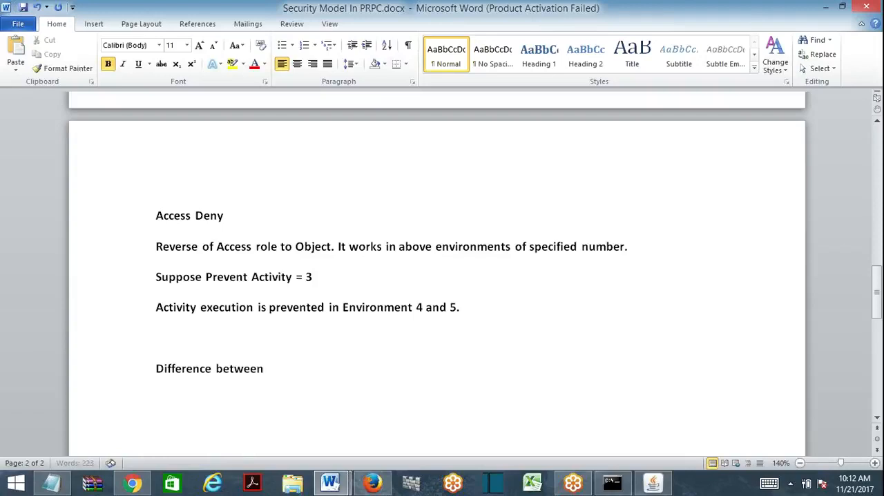
{"action": "type", "text": "Access Roles"}
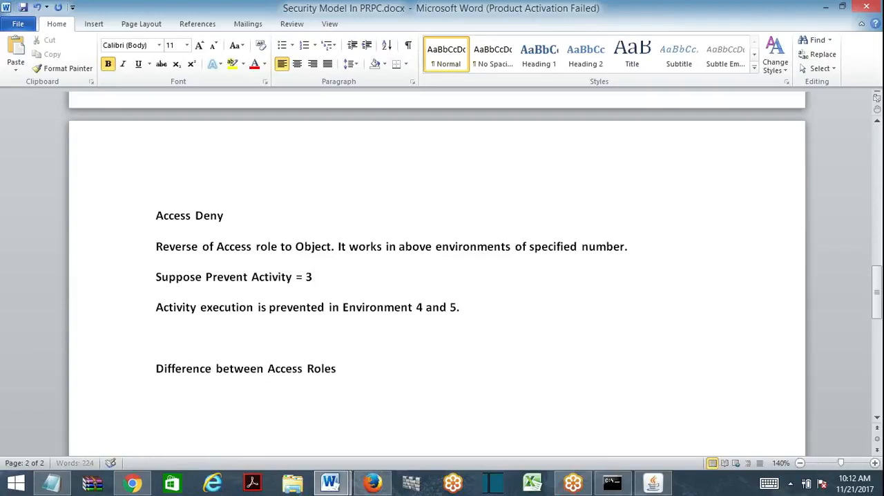
{"action": "key", "text": "BackSpace"}
{"action": "type", "text": "to Object"}
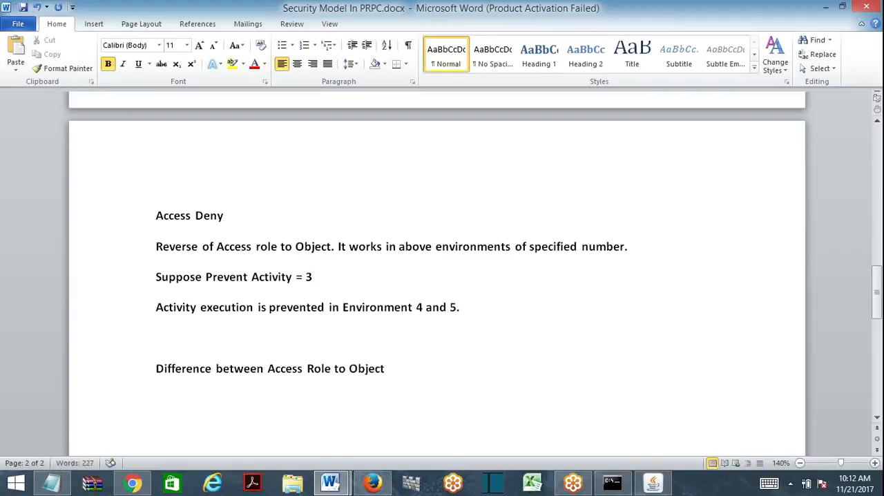
{"action": "type", "text": ", Previlege"}
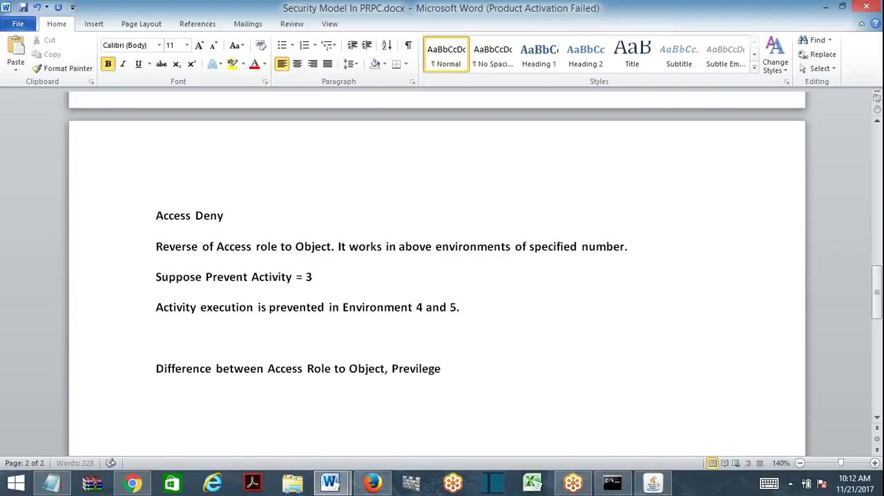
{"action": "type", "text": ", Access When"}
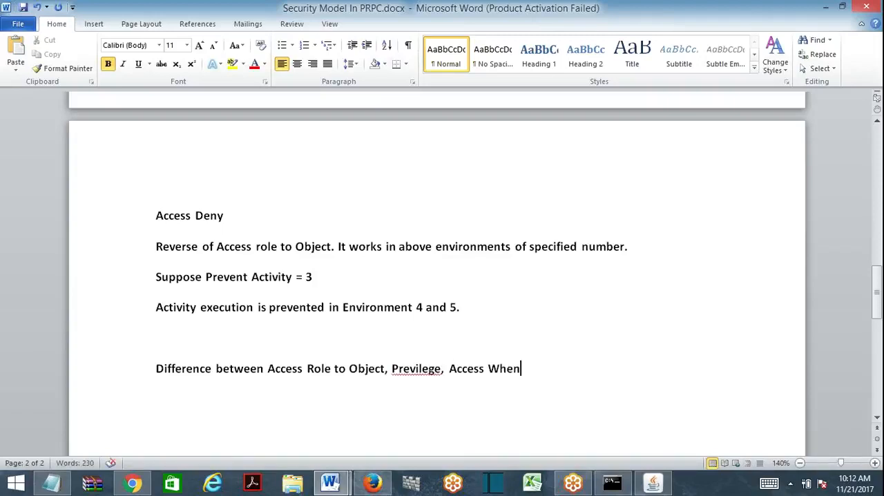
{"action": "right_click", "coordinate": [419, 368]}
{"action": "left_click", "coordinate": [319, 153]}
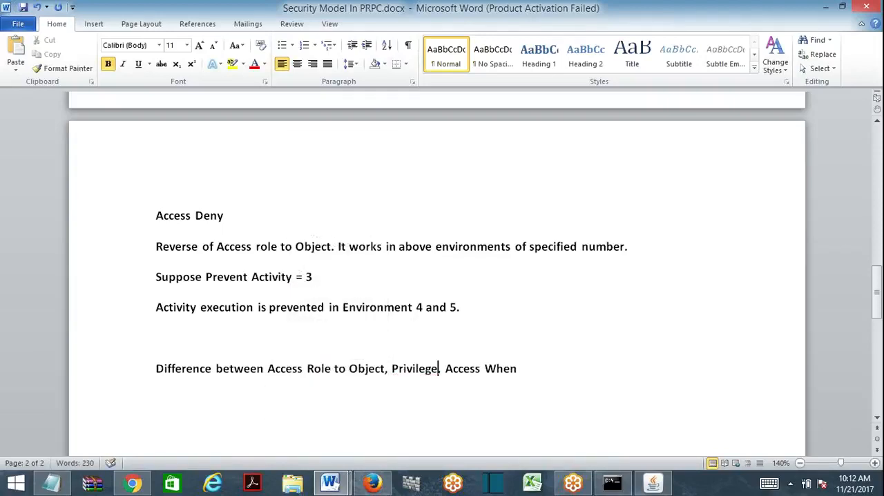
- Insert a table with three columns and four rows below the "Difference between" line
{"action": "key", "text": "End"}
{"action": "key", "text": "Return"}
{"action": "key", "text": "Return"}
{"action": "left_click", "coordinate": [90, 27]}
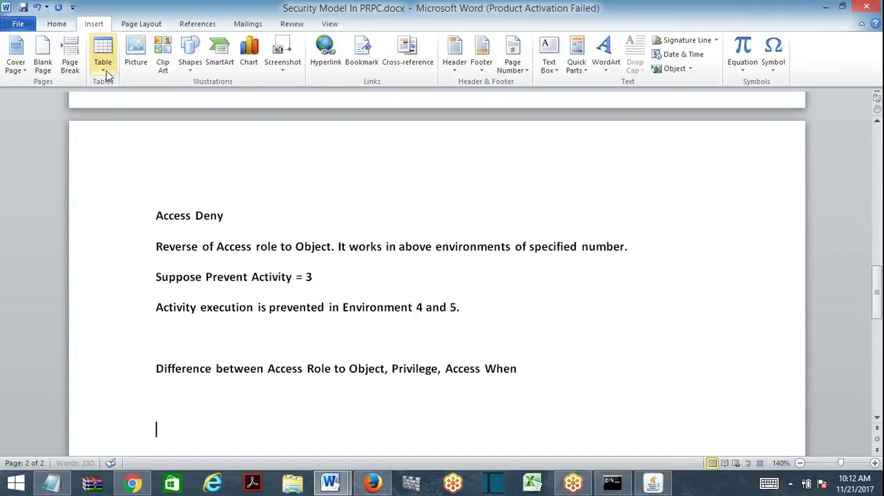
{"action": "left_click", "coordinate": [102, 61]}
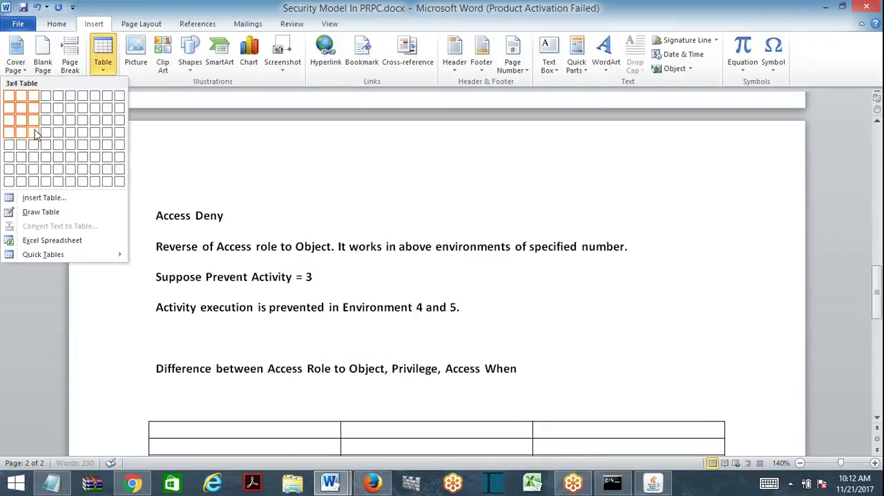
{"action": "left_click", "coordinate": [33, 132]}
{"action": "left_click_drag", "start_coordinate": [878, 276], "coordinate": [877, 297]}
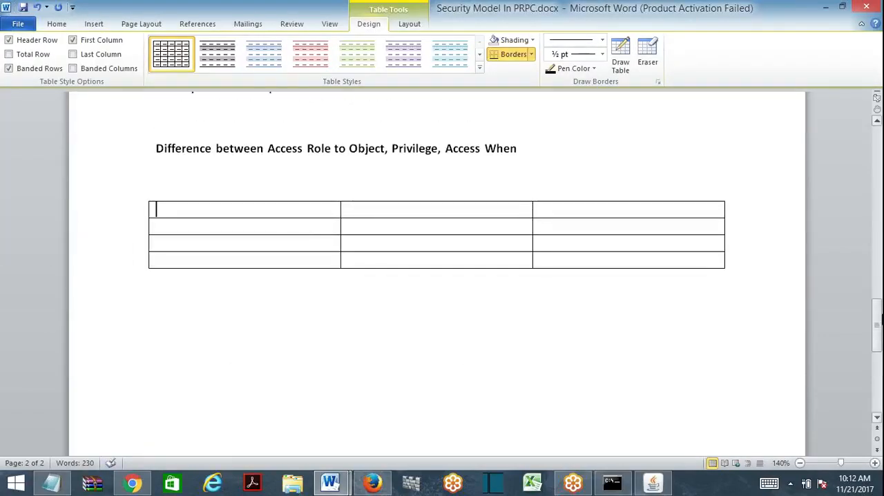
- Fill the table's header row with "Access Role To Object", "Privilege" and "Access When", with correct spelling
{"action": "type", "text": "Access"}
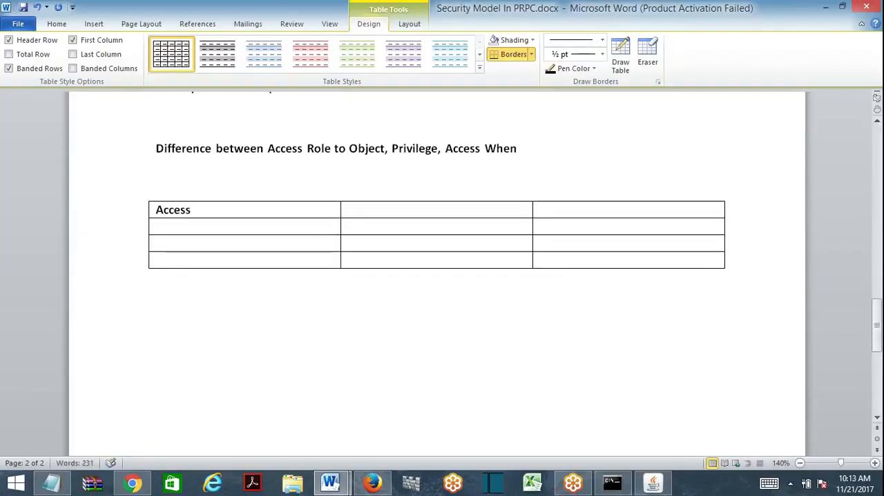
{"action": "type", "text": " Role To Object"}
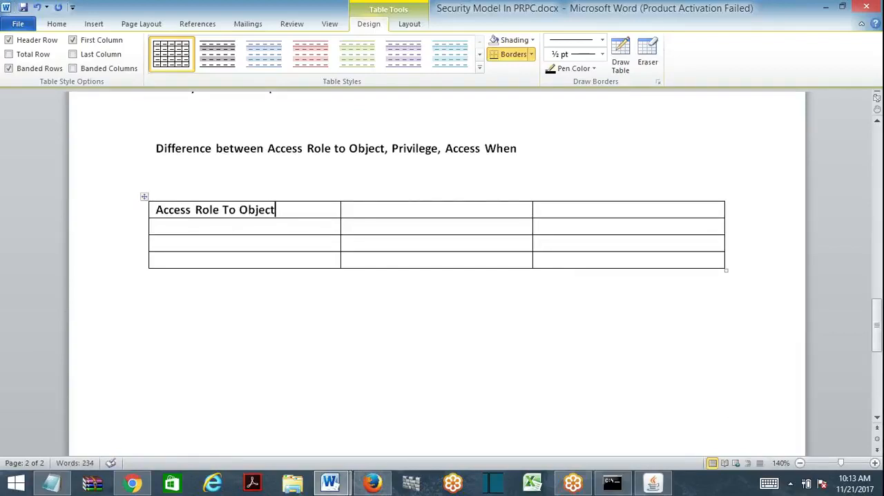
{"action": "key", "text": "Tab"}
{"action": "type", "text": "Previlege"}
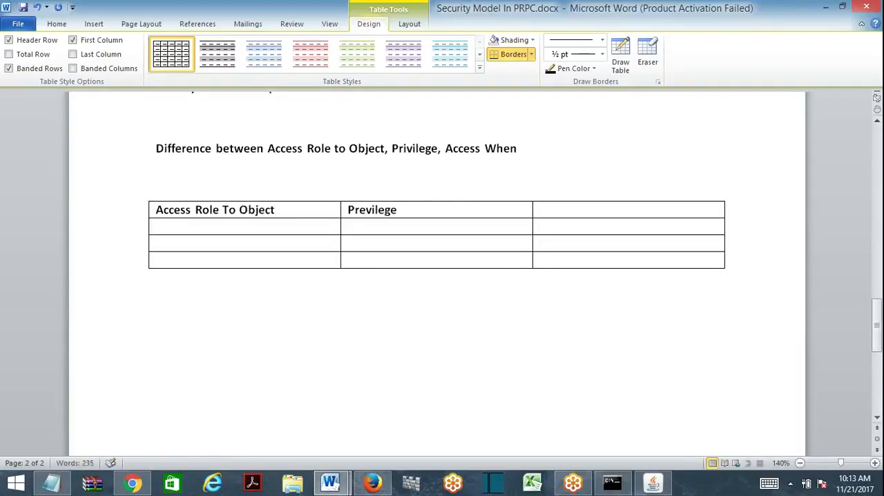
{"action": "key", "text": "Tab"}
{"action": "type", "text": "Access eh"}
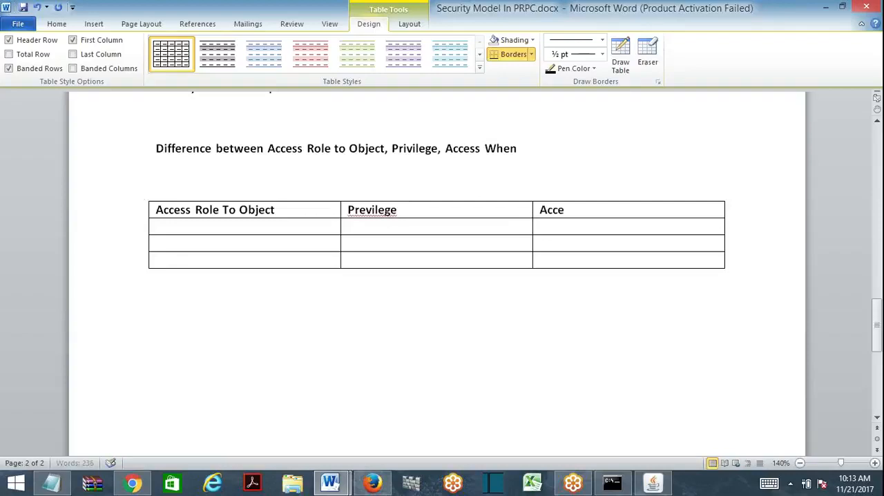
{"action": "key", "text": "BackSpace"}
{"action": "key", "text": "BackSpace"}
{"action": "type", "text": "When"}
{"action": "key", "text": "Tab"}
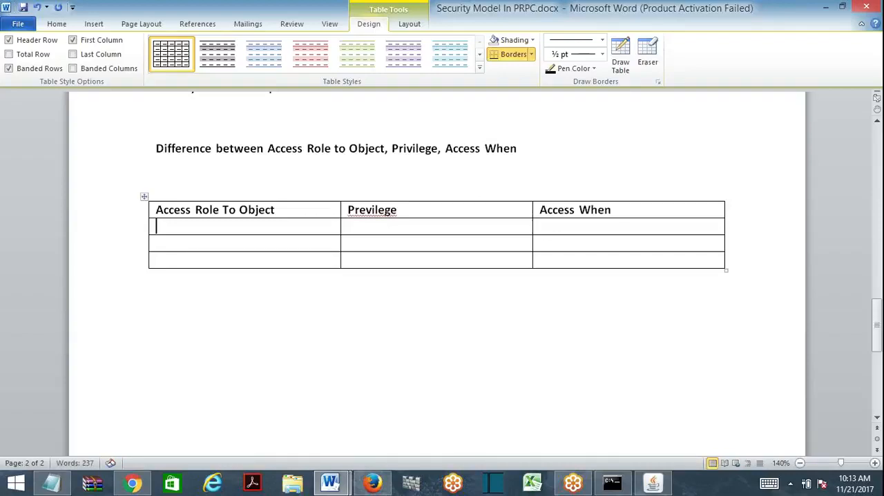
{"action": "right_click", "coordinate": [371, 210]}
{"action": "left_click", "coordinate": [301, 227]}
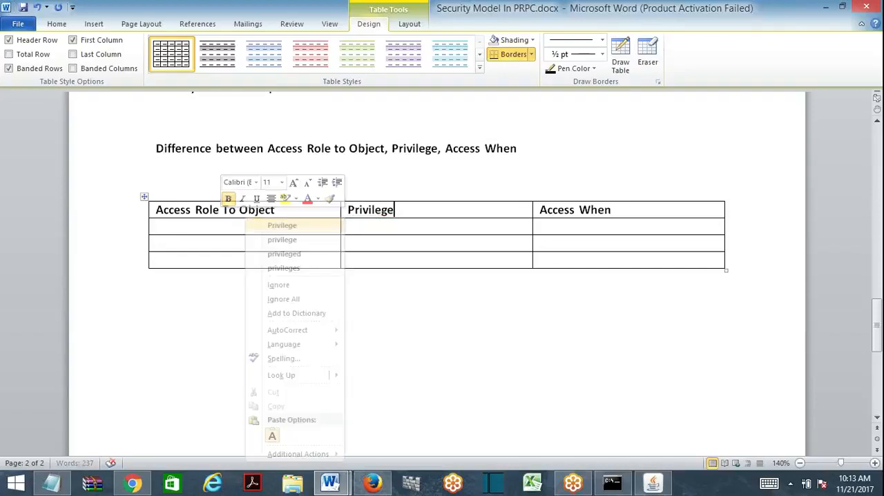
- Apply the Heading 1 style to the table's header row and centre its text
{"action": "left_click", "coordinate": [156, 210]}
{"action": "left_click_drag", "start_coordinate": [156, 209], "coordinate": [545, 204]}
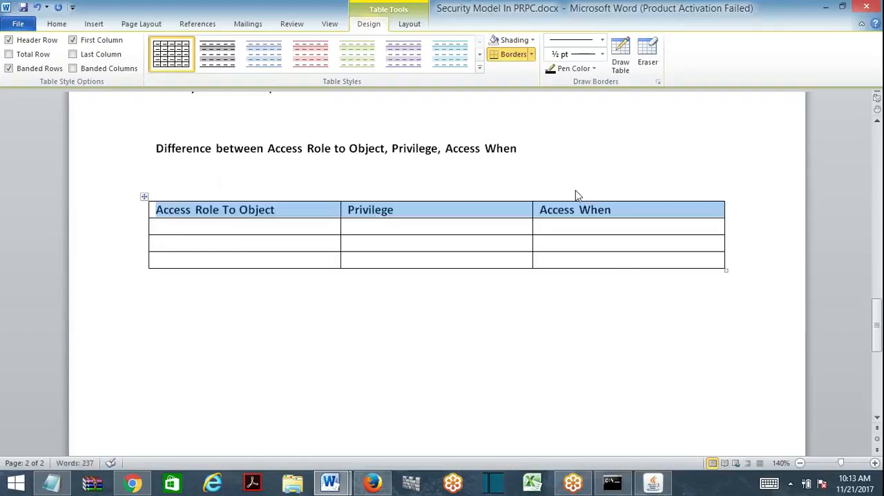
{"action": "left_click", "coordinate": [67, 25]}
{"action": "left_click", "coordinate": [539, 55]}
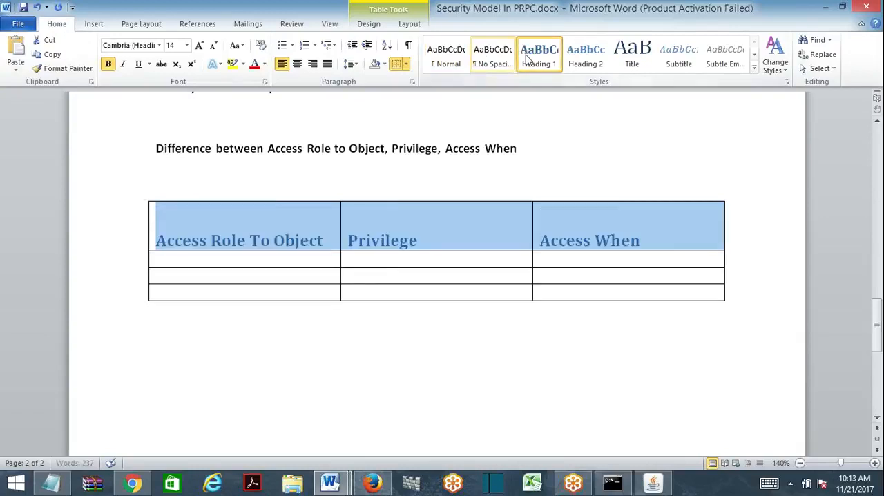
{"action": "left_click", "coordinate": [297, 64]}
- Enter ". Defile Access levels Based on Environment numbers also Access When." in the first cell under Access Role To Object
{"action": "left_click", "coordinate": [158, 259]}
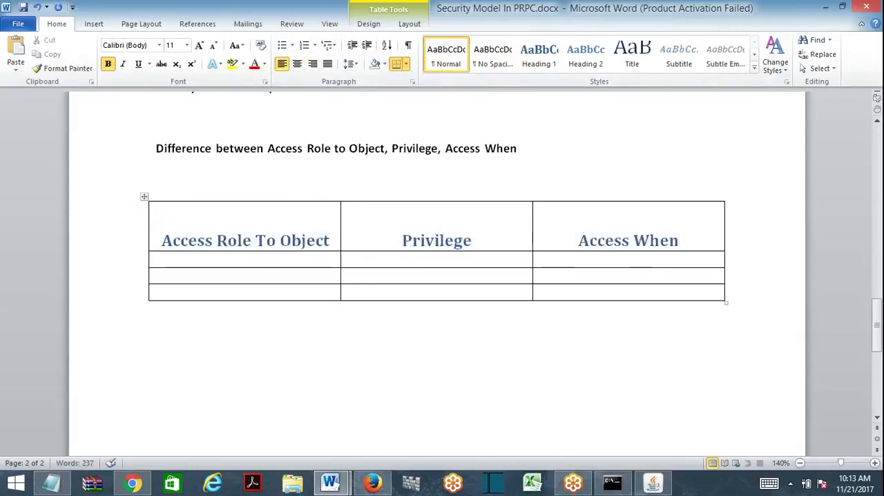
{"action": "type", "text": "."}
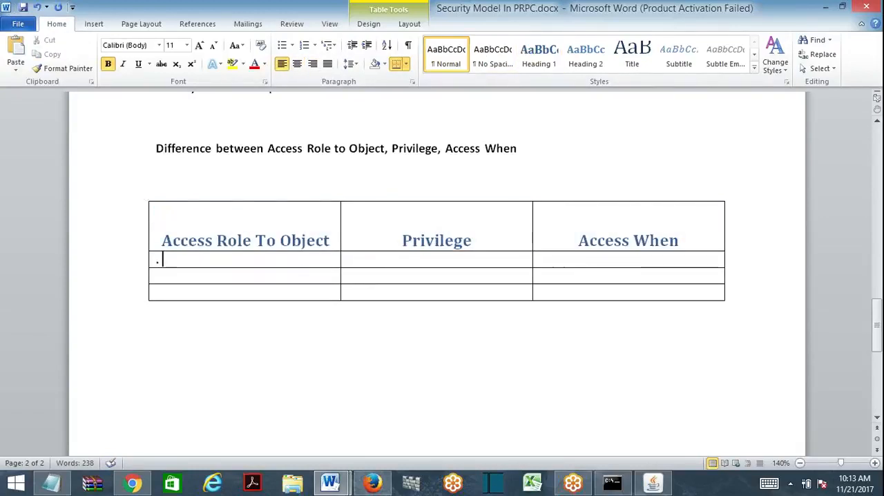
{"action": "type", "text": " Defile "}
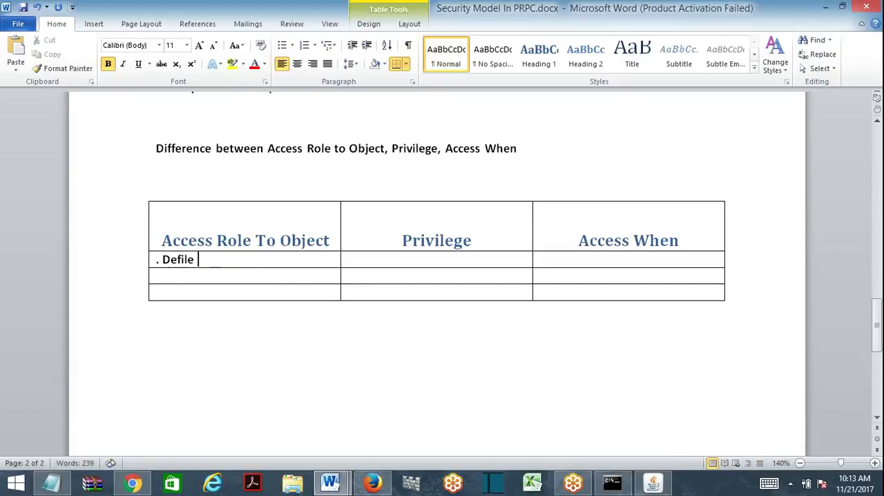
{"action": "type", "text": "Access level"}
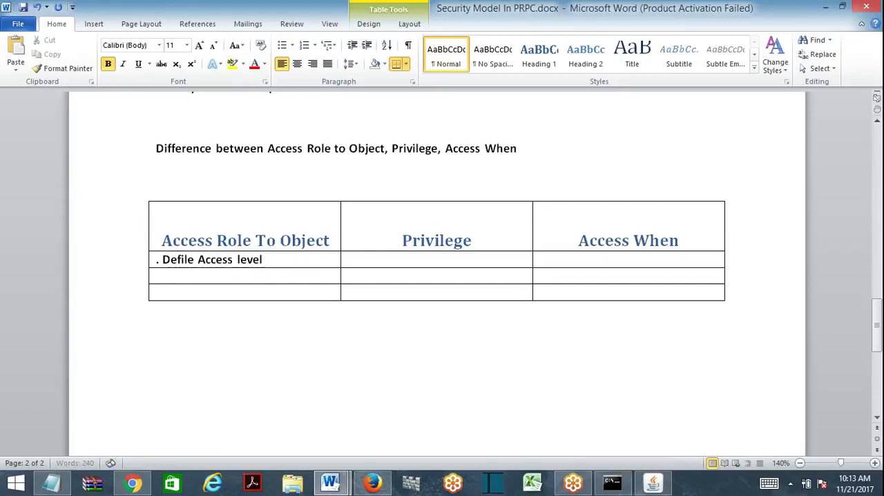
{"action": "type", "text": "s Based on"}
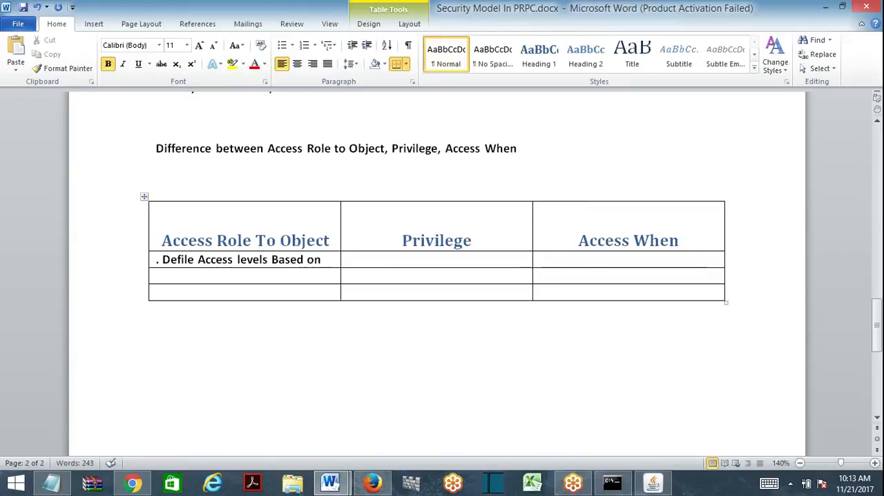
{"action": "type", "text": "E"}
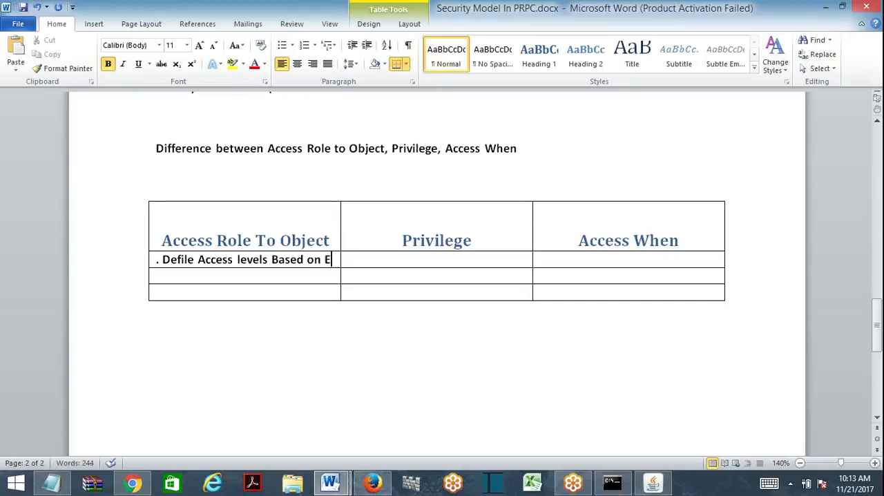
{"action": "type", "text": "nvi"}
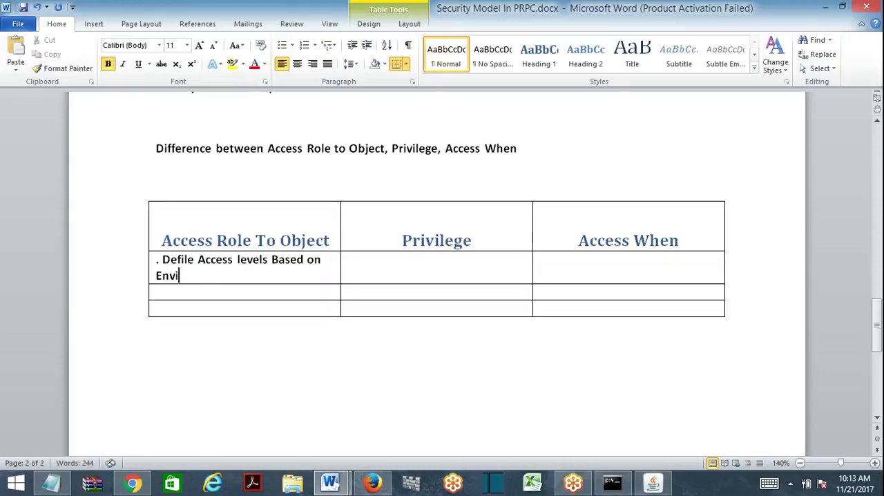
{"action": "type", "text": "ronment numbers"}
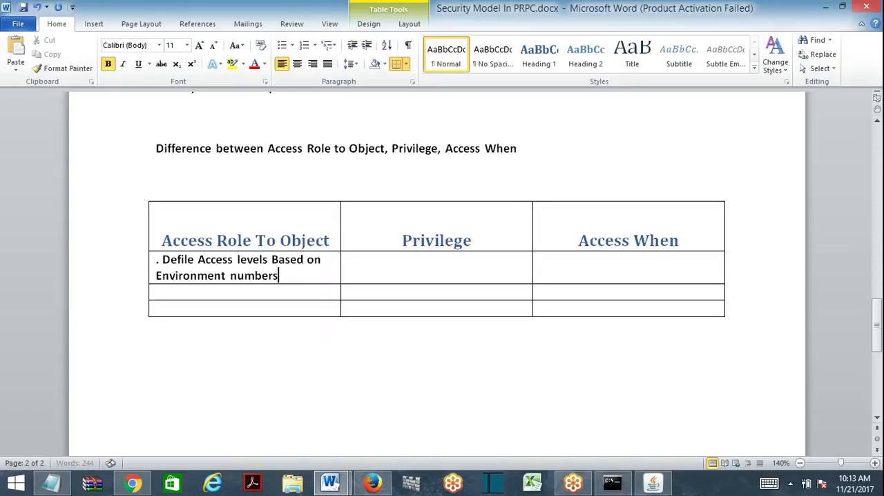
{"action": "type", "text": " also "}
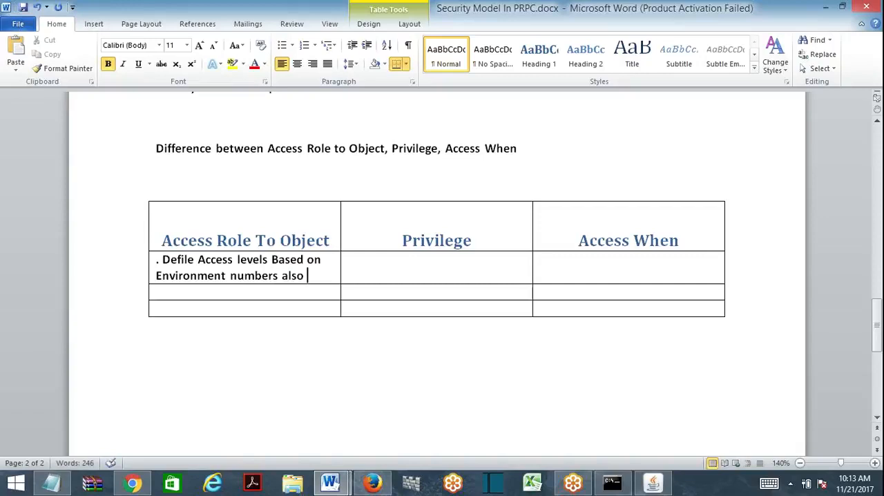
{"action": "type", "text": "Access"}
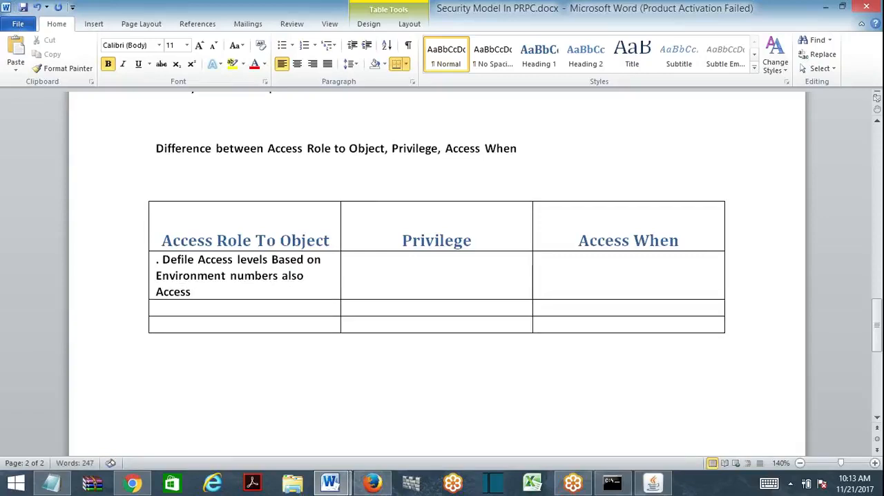
{"action": "type", "text": " When."}
- Put a period in the first Privilege cell and add the line "Role to object associate with" to the Access Role To Object cell
{"action": "left_click", "coordinate": [359, 266]}
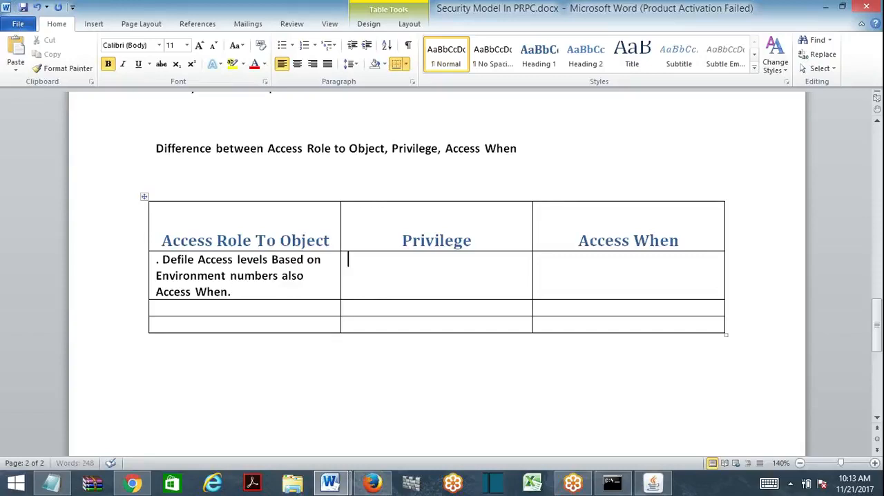
{"action": "type", "text": "."}
{"action": "key", "text": "Left"}
{"action": "key", "text": "Left"}
{"action": "key", "text": "Return"}
{"action": "type", "text": "R"}
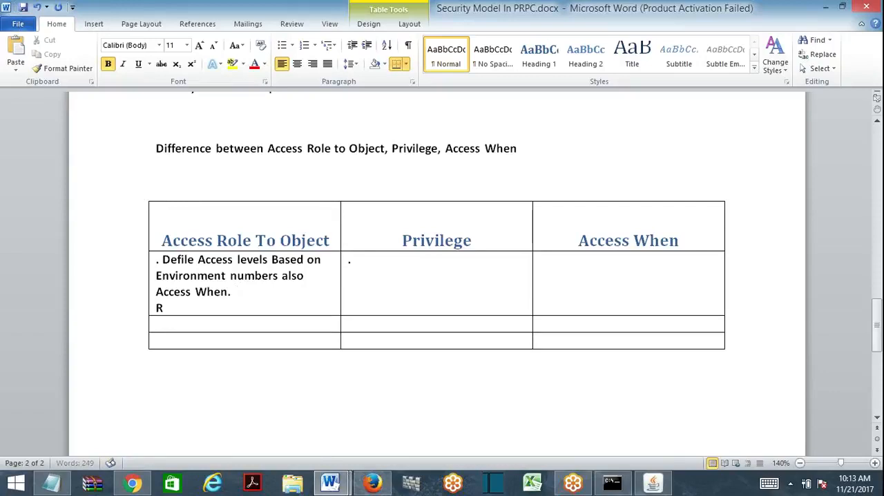
{"action": "type", "text": "ole t"}
{"action": "type", "text": "obh=jec"}
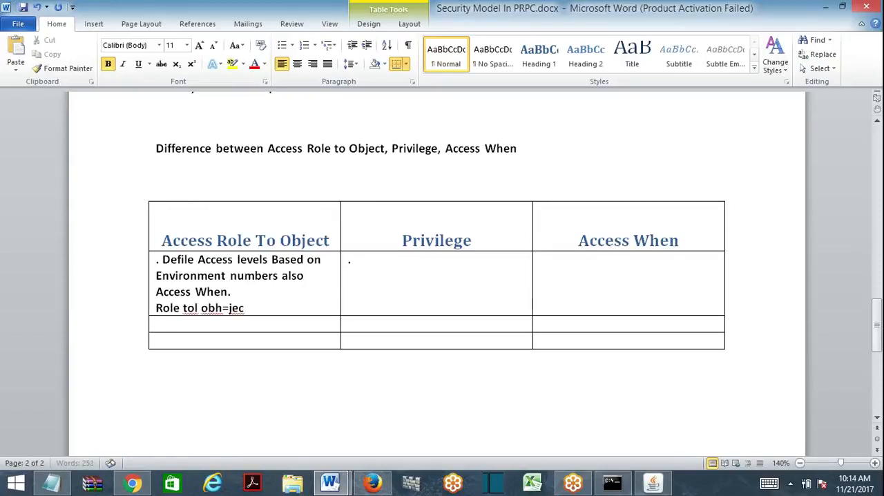
{"action": "key", "text": "BackSpace"}
{"action": "key", "text": "BackSpace"}
{"action": "key", "text": "BackSpace"}
{"action": "key", "text": "BackSpace"}
{"action": "key", "text": "BackSpace"}
{"action": "key", "text": "BackSpace"}
{"action": "type", "text": "bject assc"}
{"action": "key", "text": "BackSpace"}
{"action": "type", "text": "ociate with"}
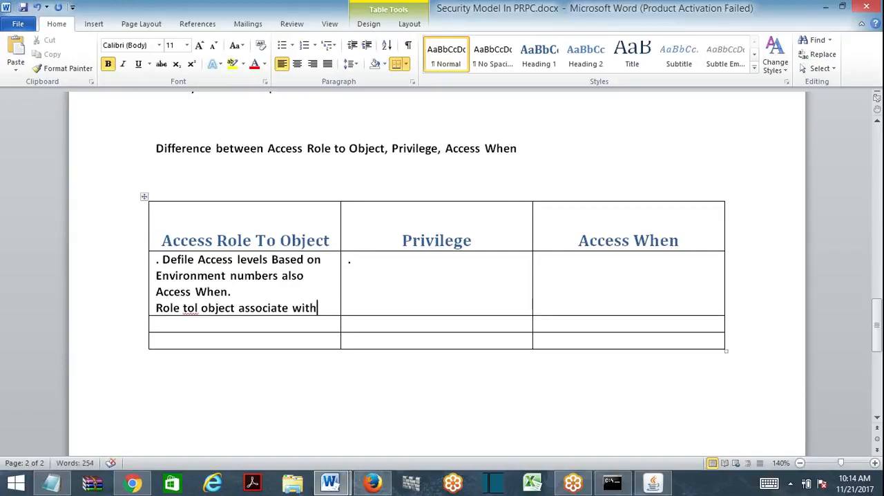
{"action": "left_click", "coordinate": [196, 308]}
{"action": "key", "text": "Delete"}
{"action": "key", "text": "End"}
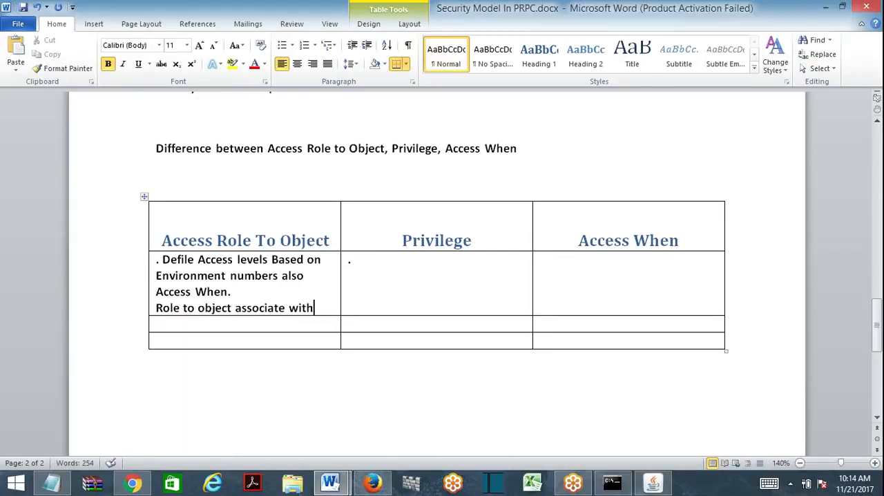
- Complete the second sentence of the first Access Role To Object cell with "Access role and Access Group."
{"action": "type", "text": "Access r"}
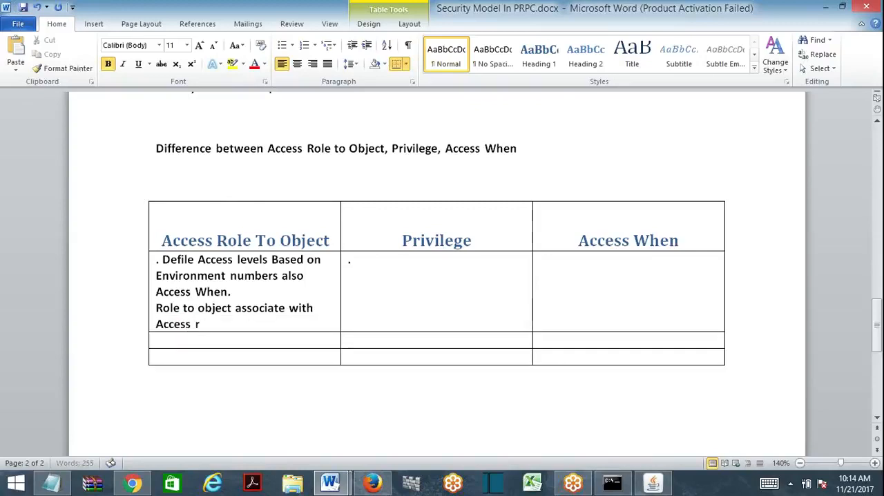
{"action": "type", "text": "ole and"}
{"action": "key", "text": "BackSpace"}
{"action": "type", "text": "nd Access "}
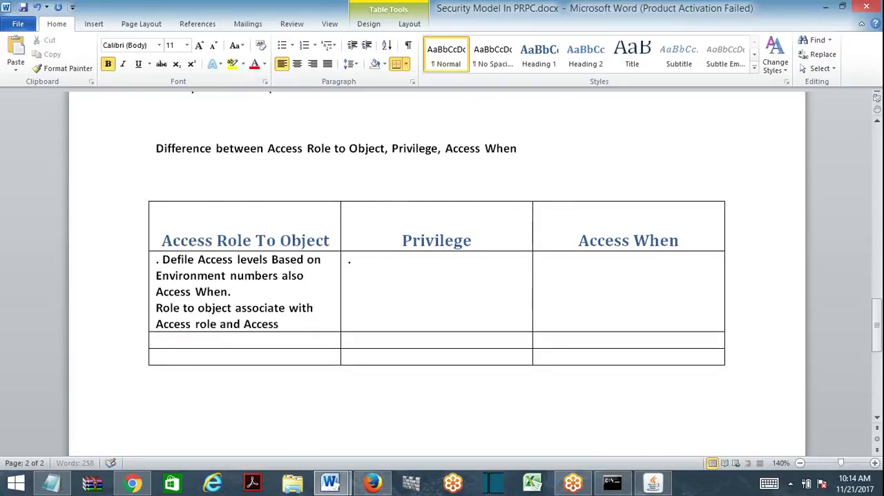
{"action": "type", "text": "Group."}
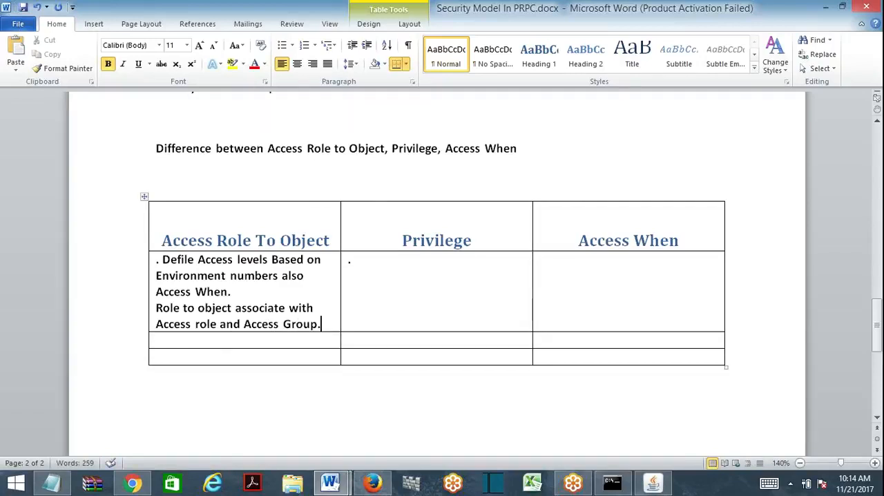
- Correct the misspelled first word of the first Access Role To Object cell to "Define"
{"action": "left_click", "coordinate": [351, 259]}
{"action": "left_click", "coordinate": [187, 260]}
{"action": "key", "text": "BackSpace"}
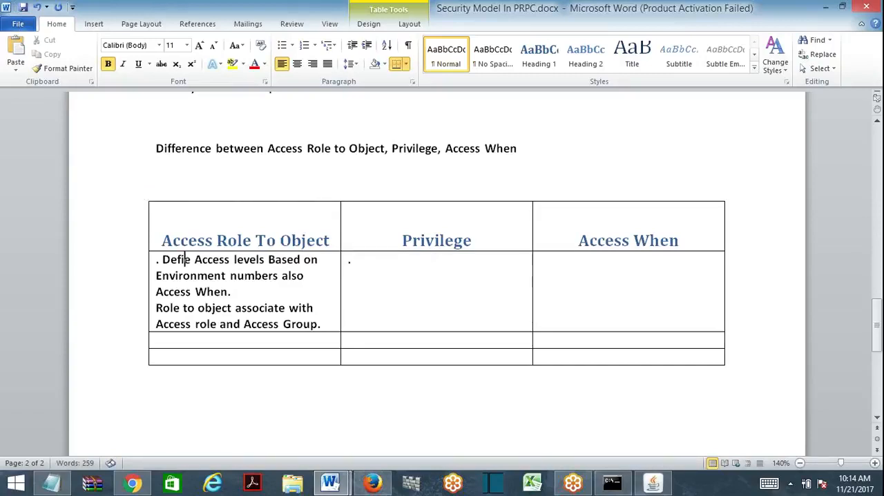
{"action": "type", "text": "n"}
- Enter "Privilege Associates with Role To Object" after the period in the first Privilege cell, with Privilege spelled correctly
{"action": "left_click", "coordinate": [351, 260]}
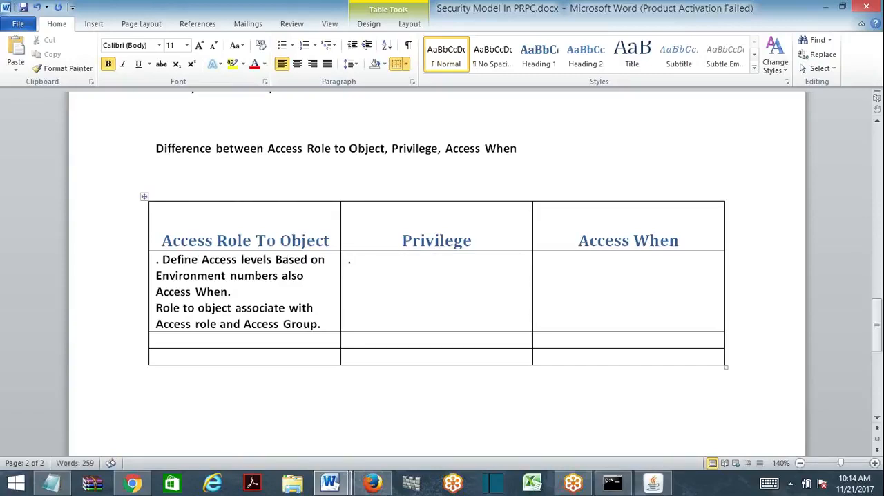
{"action": "type", "text": "Previle"}
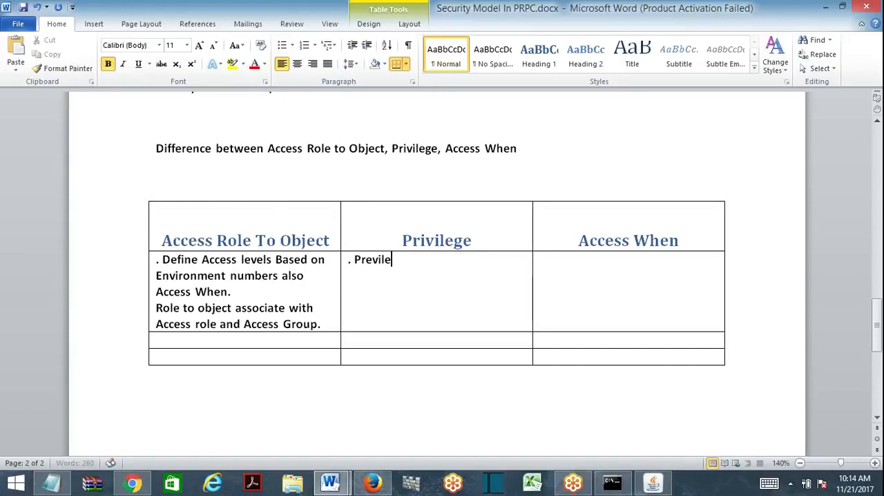
{"action": "type", "text": "ge A"}
{"action": "right_click", "coordinate": [367, 260]}
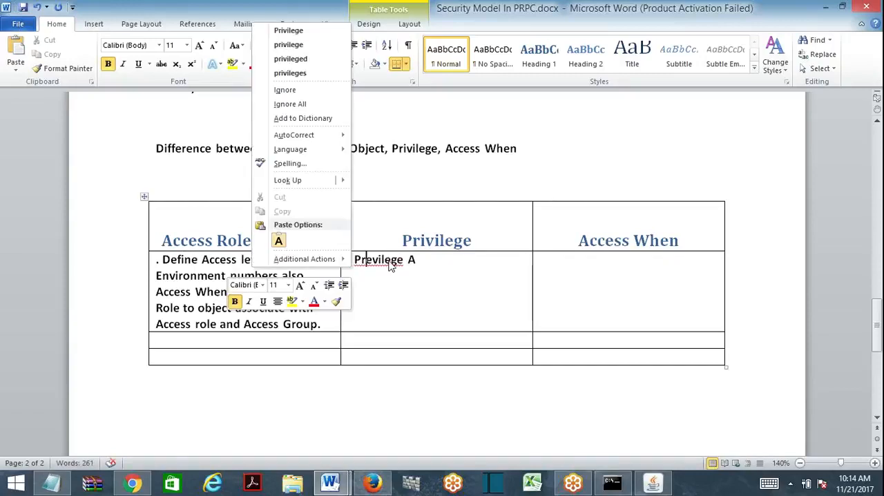
{"action": "left_click", "coordinate": [288, 31]}
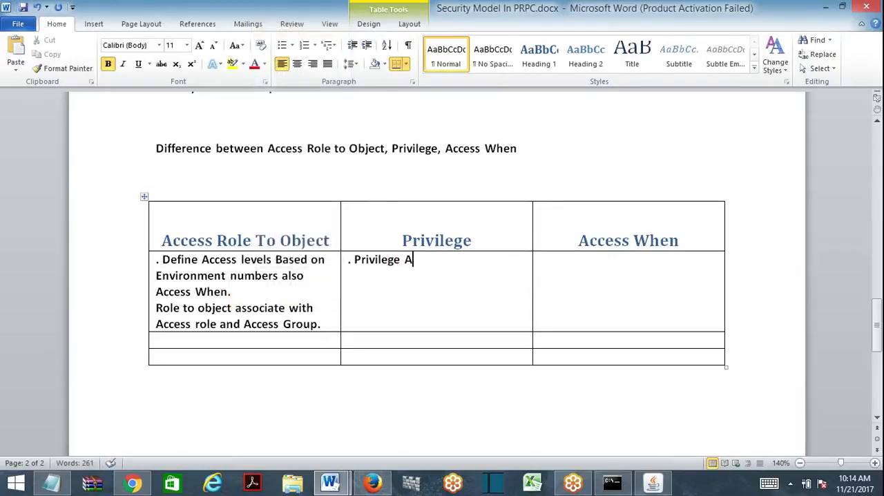
{"action": "type", "text": "ssociates wi"}
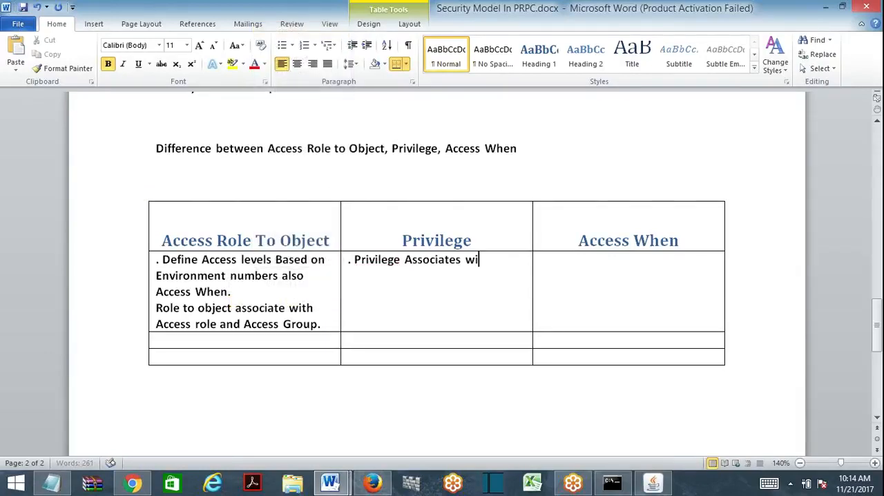
{"action": "type", "text": "th Role To Object "}
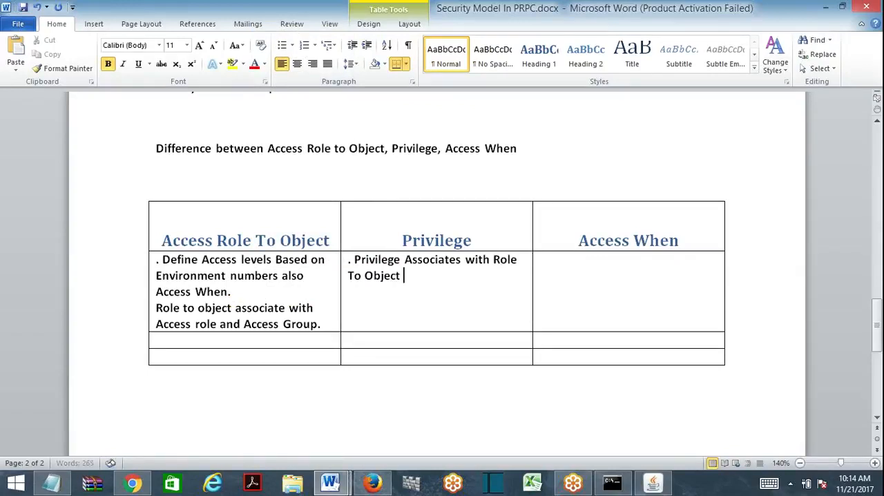
{"action": "type", "text": "and Applicat"}
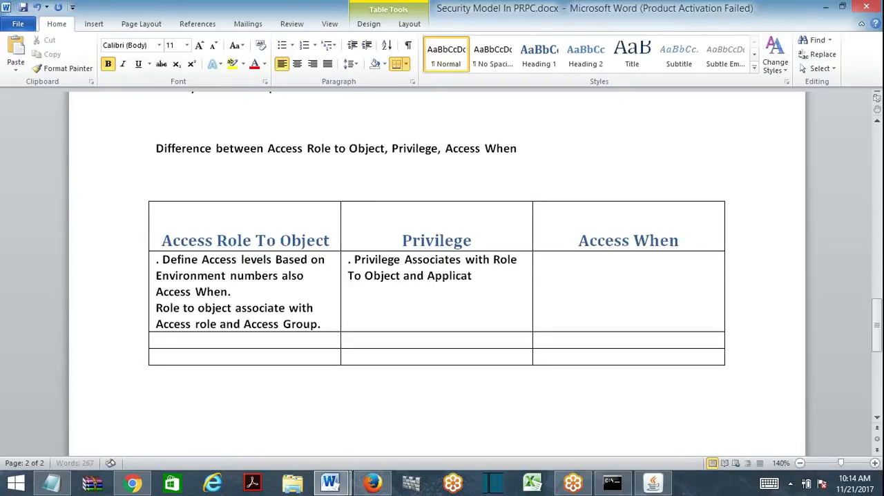
{"action": "key", "text": "BackSpace"}
{"action": "key", "text": "BackSpace"}
{"action": "key", "text": "BackSpace"}
{"action": "key", "text": "BackSpace"}
{"action": "key", "text": "BackSpace"}
{"action": "key", "text": "BackSpace"}
{"action": "key", "text": "BackSpace"}
{"action": "key", "text": "BackSpace"}
{"action": "key", "text": "BackSpace"}
{"action": "key", "text": "BackSpace"}
{"action": "key", "text": "BackSpace"}
{"action": "key", "text": "BackSpace"}
{"action": "key", "text": "BackSpace"}
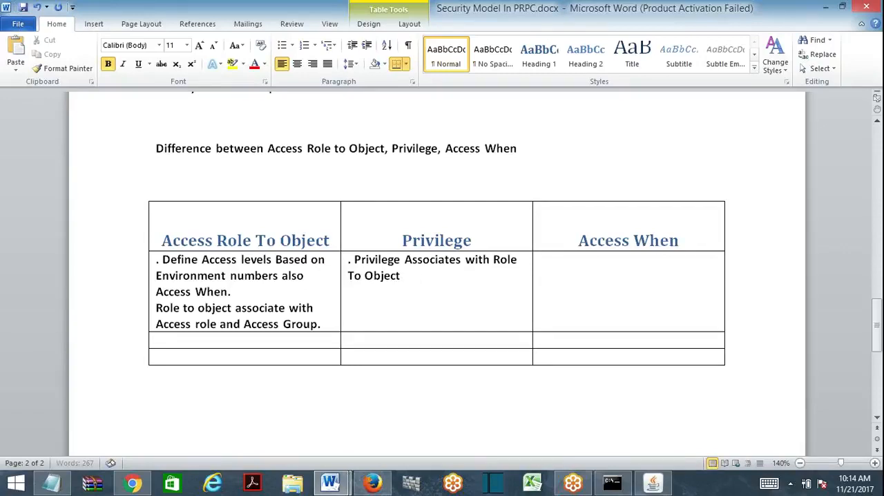
- End the Privilege entry with a period and enter ". Define only when condition. Associates with Role To Object" in the first Access When cell
{"action": "type", "text": "."}
{"action": "left_click", "coordinate": [541, 259]}
{"action": "type", "text": ". Define only when condi"}
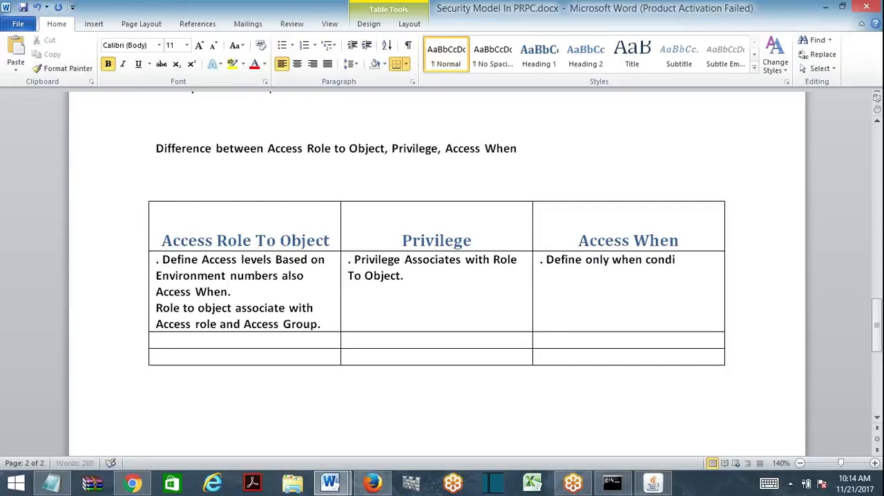
{"action": "type", "text": "tion. Assoc"}
{"action": "type", "text": "iates wit"}
{"action": "key", "text": "BackSpace"}
{"action": "type", "text": "w"}
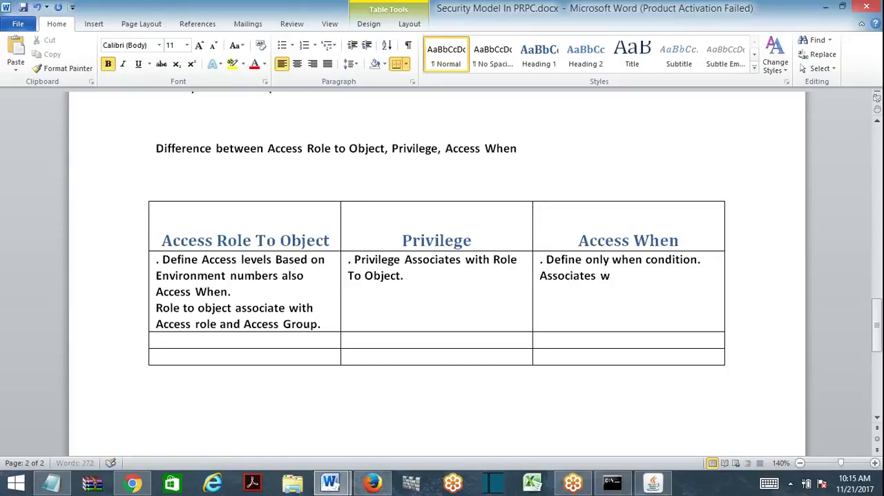
{"action": "type", "text": "ith Role To Object"}
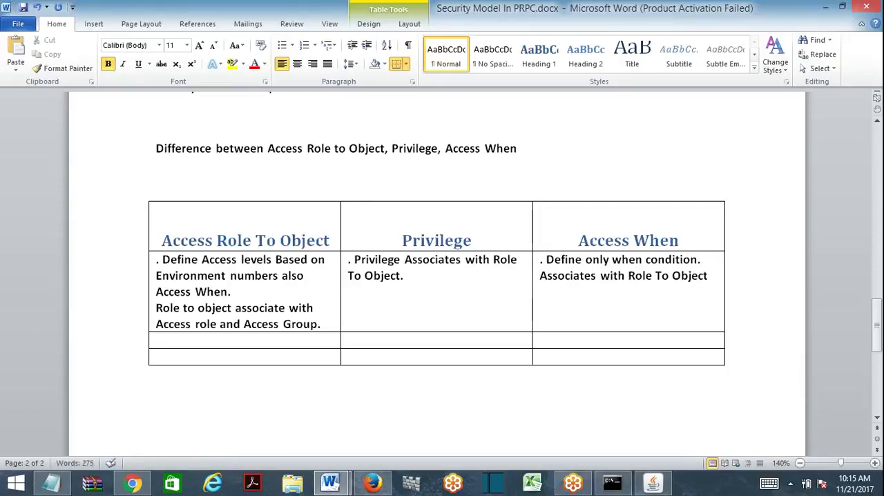
- Enter ". Access role called on access group is applicable" in the second cell under Access Role To Object
{"action": "left_click", "coordinate": [300, 342]}
{"action": "type", "text": ">"}
{"action": "key", "text": "BackSpace"}
{"action": "type", "text": ". When we"}
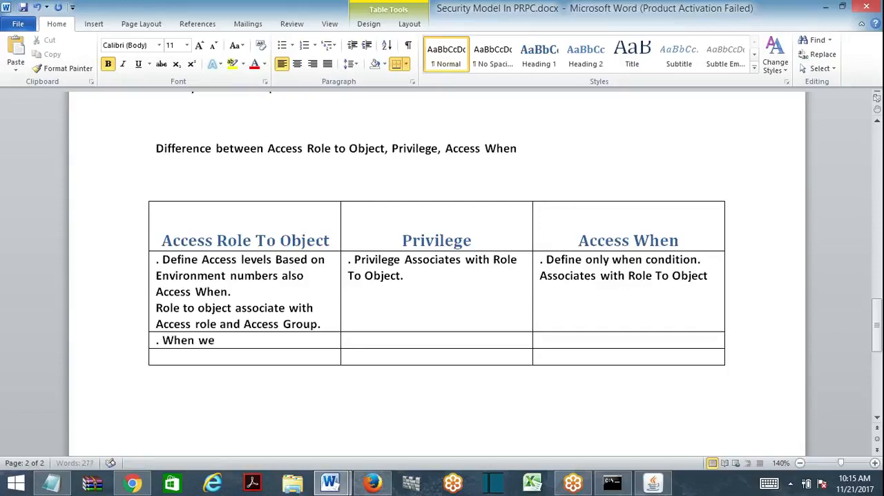
{"action": "key", "text": "BackSpace"}
{"action": "key", "text": "BackSpace"}
{"action": "type", "text": "Access role "}
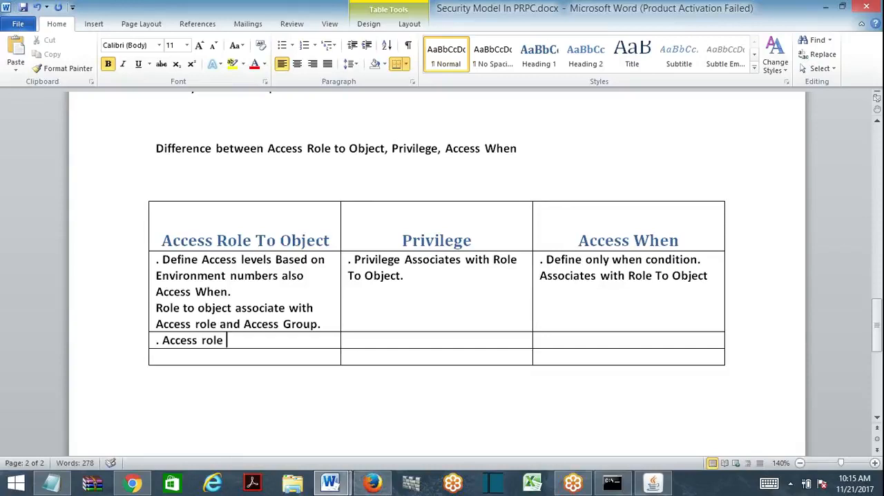
{"action": "type", "text": "called o"}
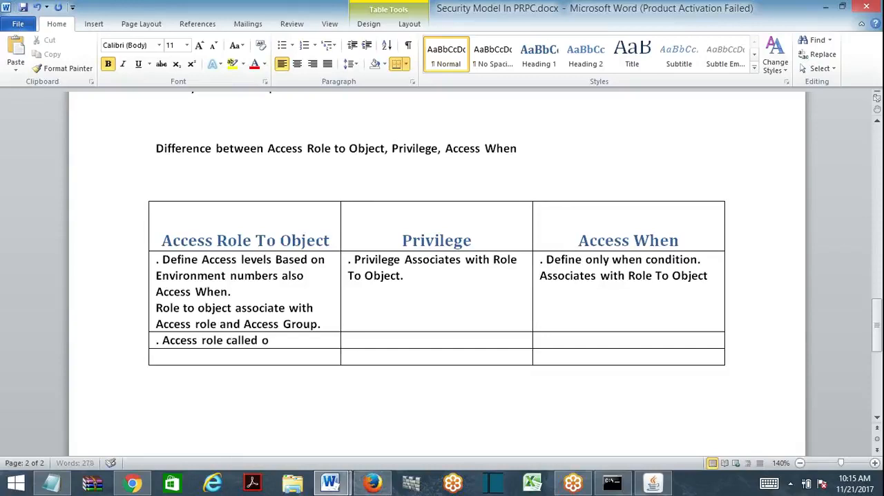
{"action": "type", "text": "n access grou"}
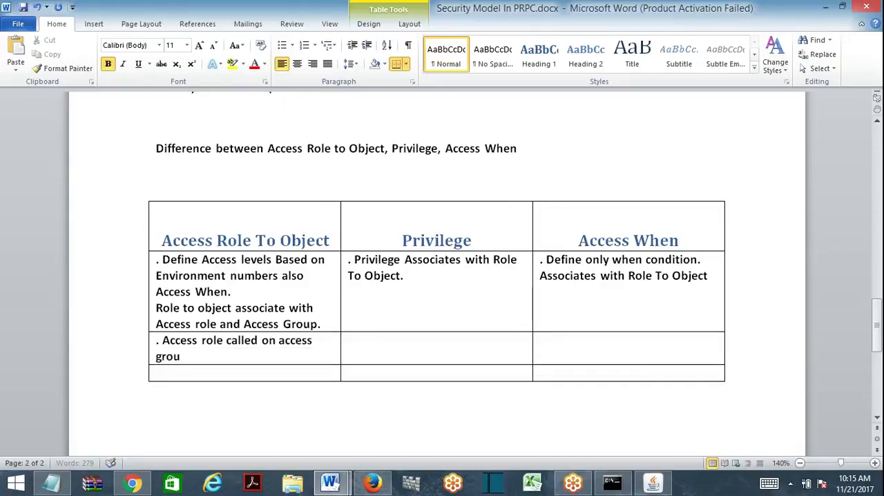
{"action": "type", "text": "p is"}
{"action": "key", "text": "BackSpace"}
{"action": "type", "text": "is applicable"}
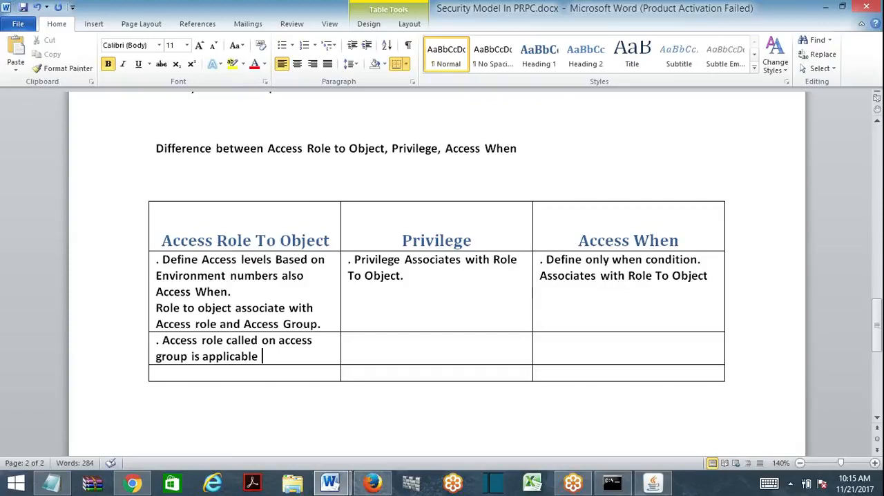
{"action": "type", "text": " to all the rule"}
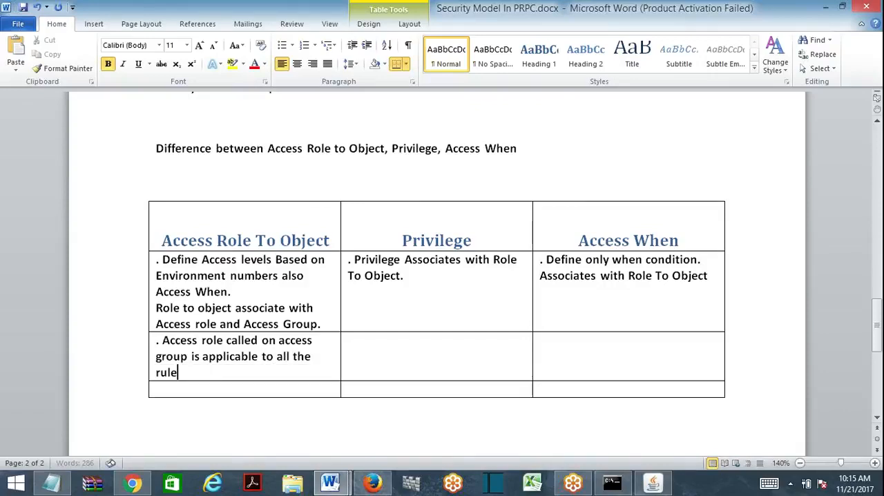
{"action": "type", "text": ", all the operators of t"}
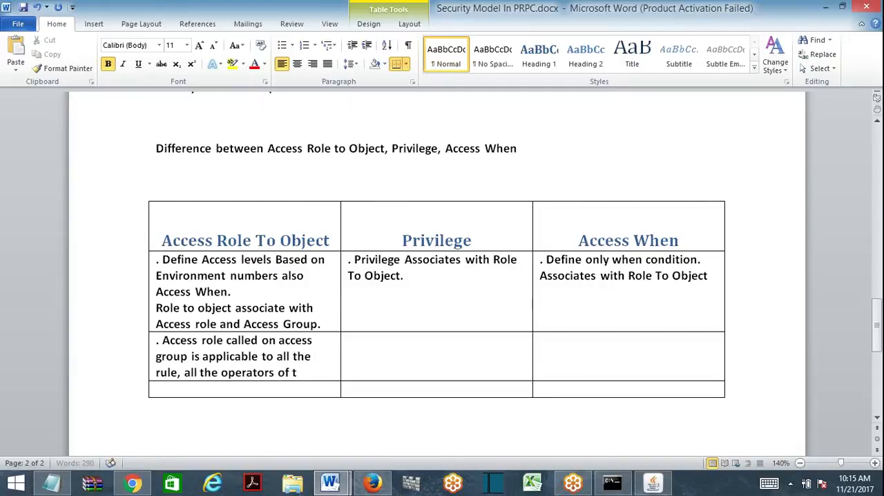
{"action": "type", "text": "he"}
- Complete the second Access Role To Object entry with "to all the rule, all the operators of that specific access group."
{"action": "key", "text": "BackSpace"}
{"action": "type", "text": "at specif acce"}
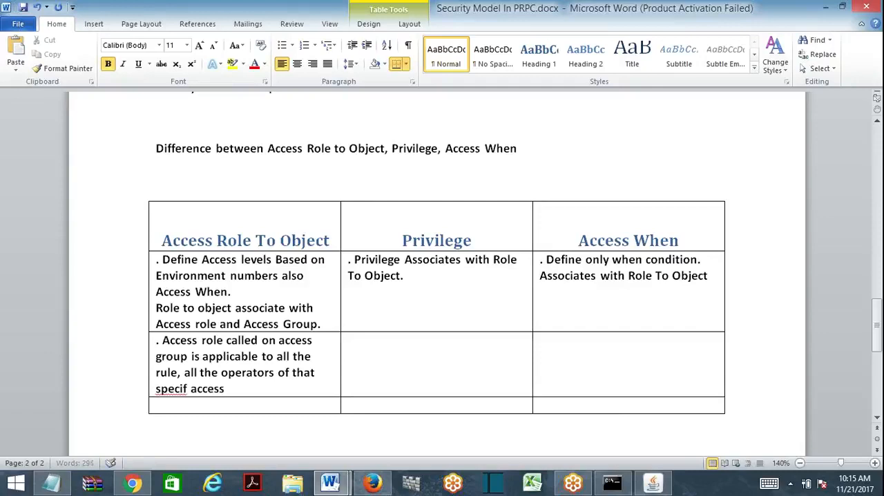
{"action": "type", "text": "ss group."}
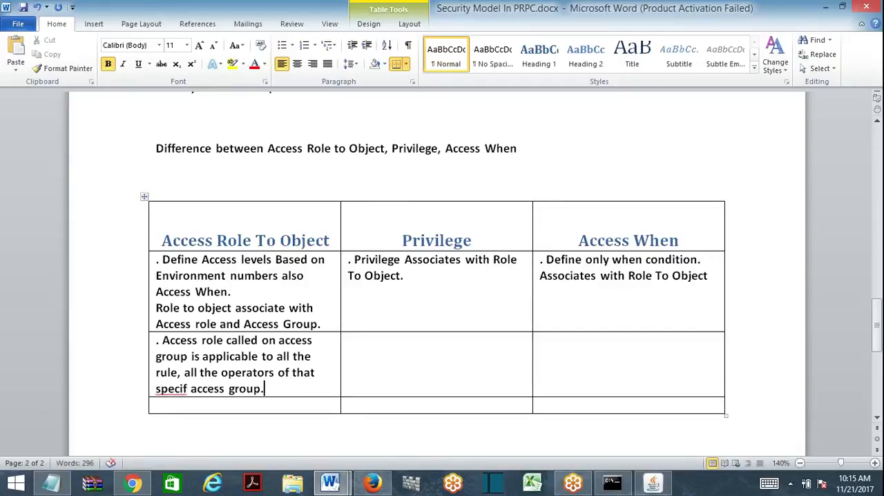
{"action": "left_click", "coordinate": [187, 389]}
{"action": "type", "text": "ic"}
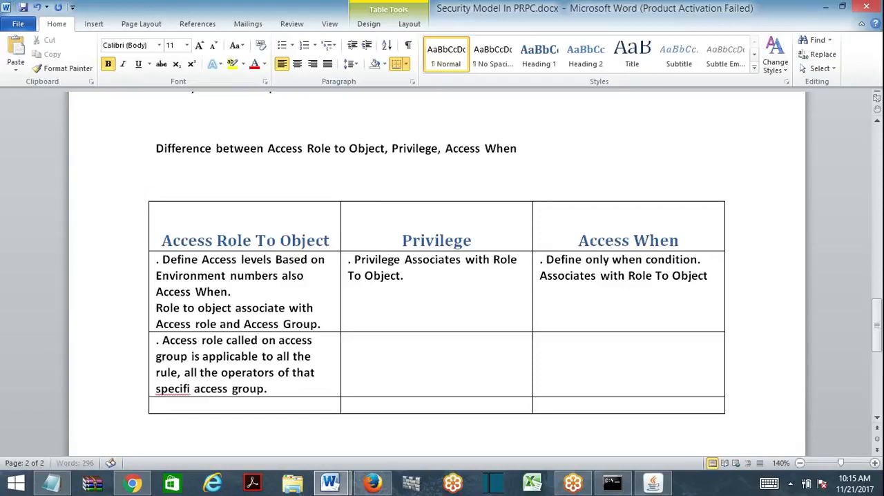
- Start the second cell under Privilege with ". Privilege can be", correcting the spelling of Privilege
{"action": "key", "text": "Tab"}
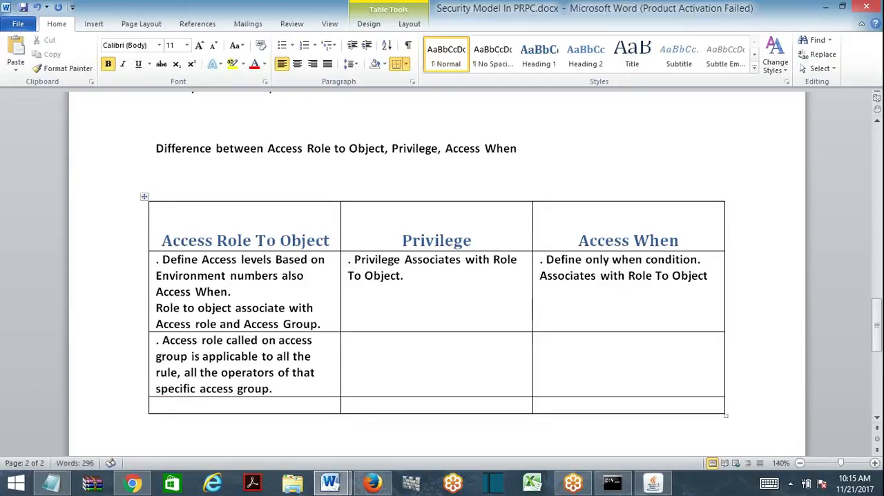
{"action": "type", "text": ">"}
{"action": "key", "text": "BackSpace"}
{"action": "key", "text": "BackSpace"}
{"action": "type", "text": ". Prev"}
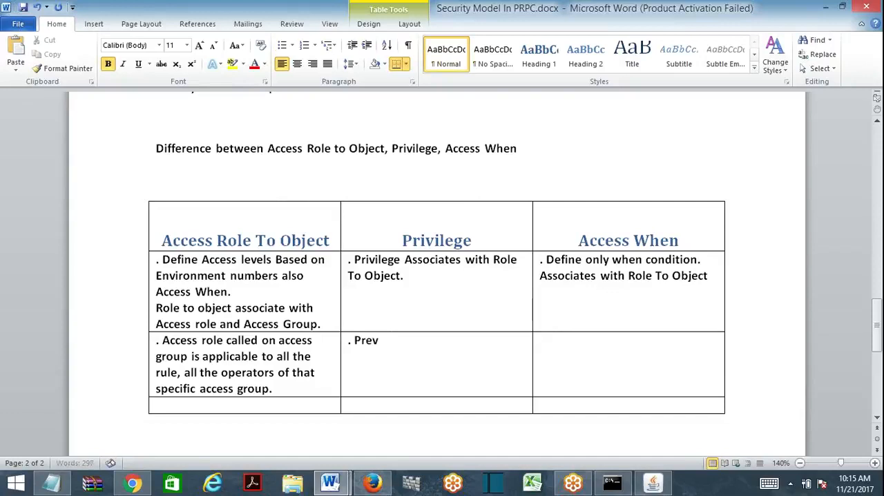
{"action": "type", "text": "ilege can be"}
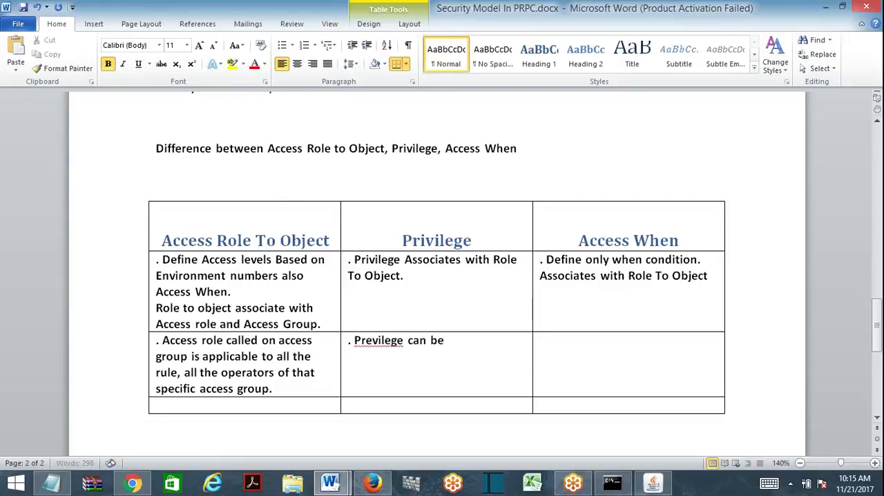
{"action": "type", "text": " cammedon"}
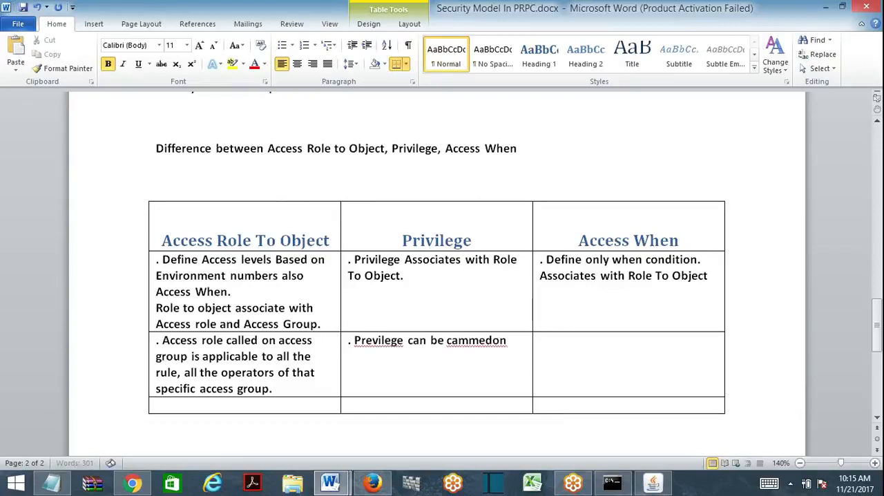
{"action": "right_click", "coordinate": [385, 339]}
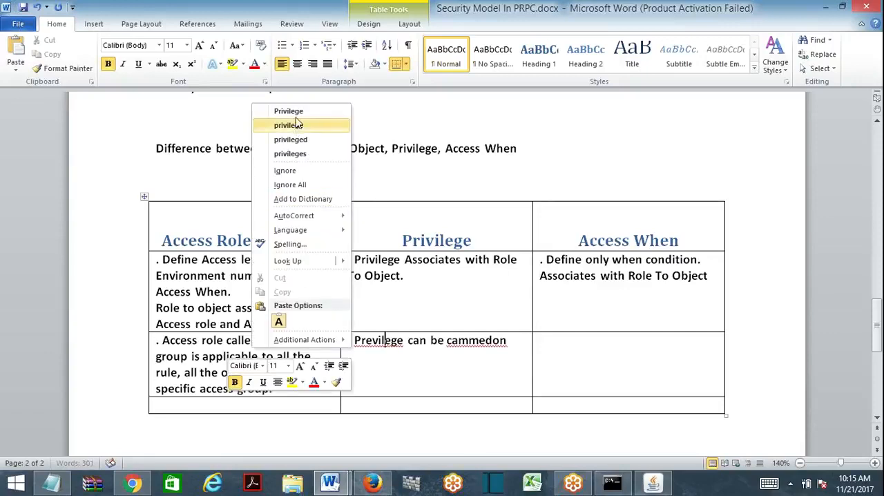
{"action": "left_click", "coordinate": [297, 123]}
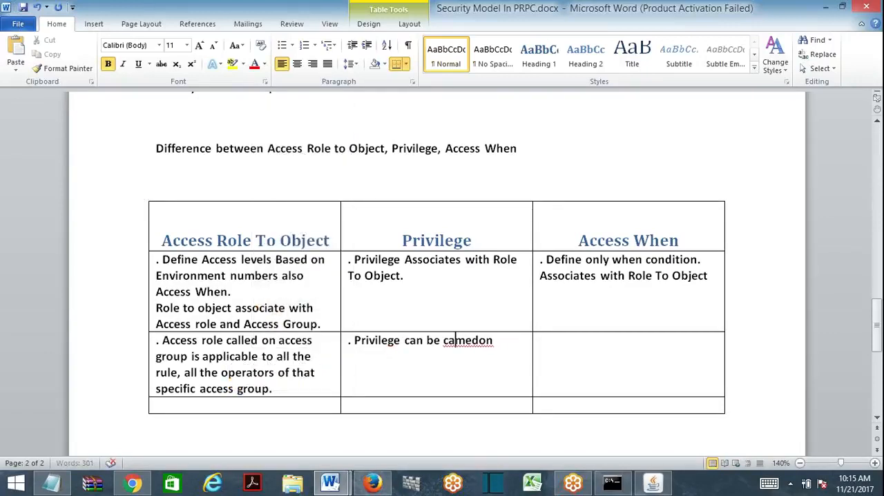
- Replace the misspelled ending of the second Privilege entry with "called on"
{"action": "key", "text": "Delete"}
{"action": "key", "text": "Delete"}
{"action": "type", "text": "n be"}
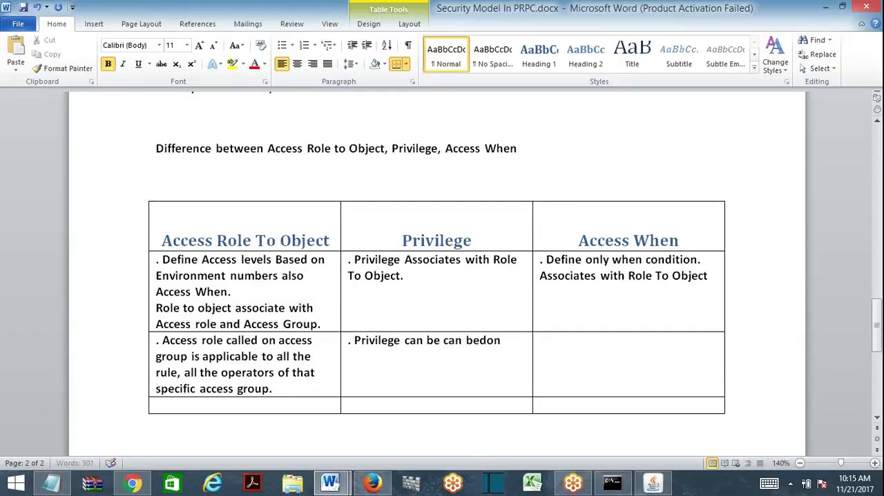
{"action": "key", "text": "Right"}
{"action": "key", "text": "Delete"}
{"action": "key", "text": "Delete"}
{"action": "key", "text": "BackSpace"}
{"action": "key", "text": "BackSpace"}
{"action": "key", "text": "BackSpace"}
{"action": "key", "text": "BackSpace"}
{"action": "key", "text": "BackSpace"}
{"action": "type", "text": "lled on indiv"}
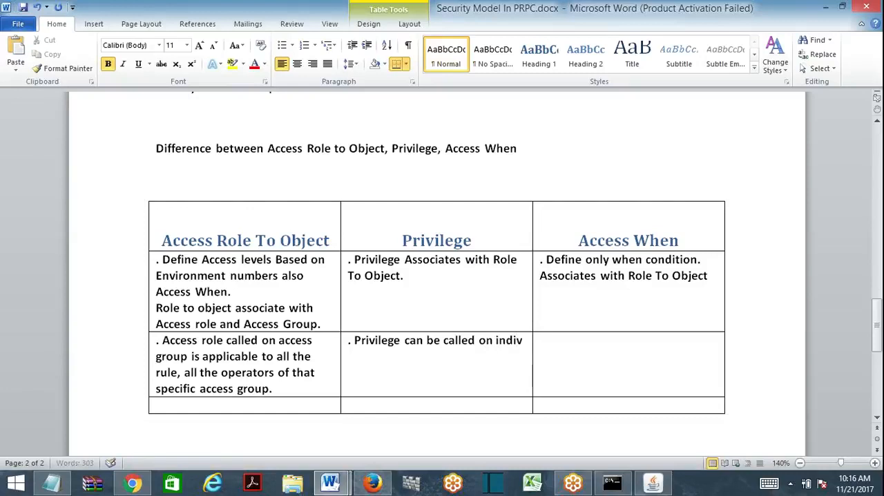
{"action": "type", "text": "idual r"}
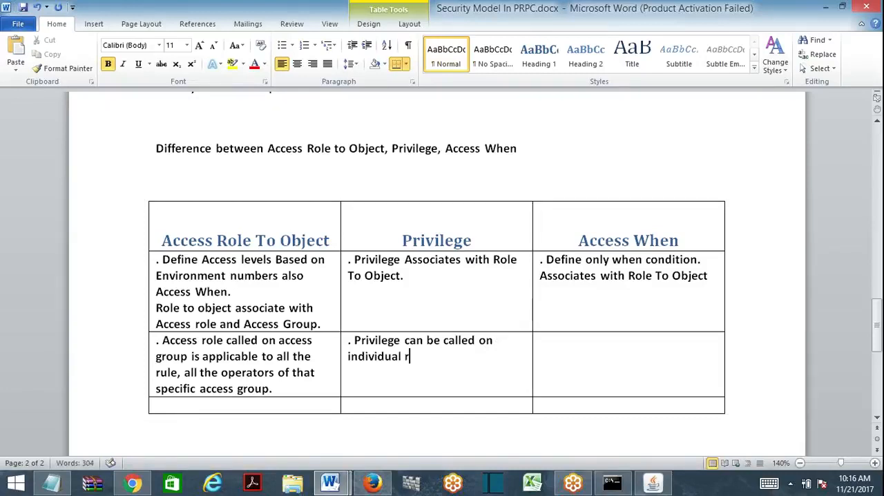
{"action": "type", "text": "iules like activity, "}
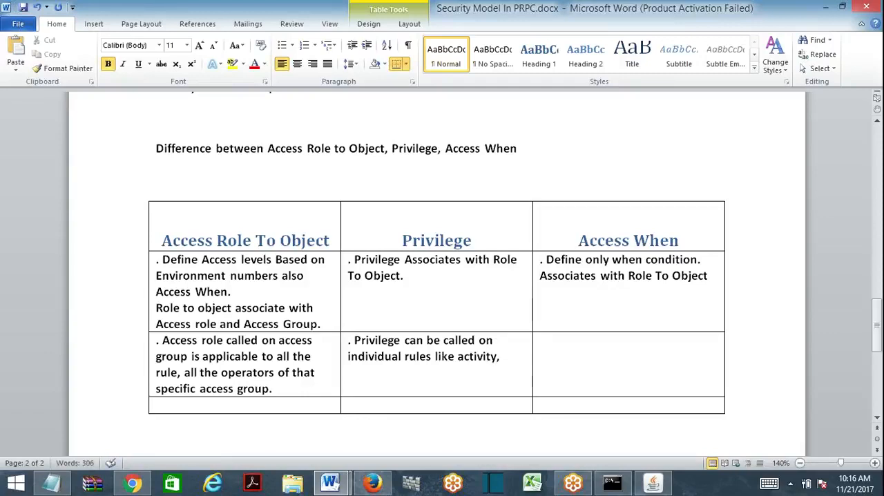
{"action": "type", "text": "flow ac"}
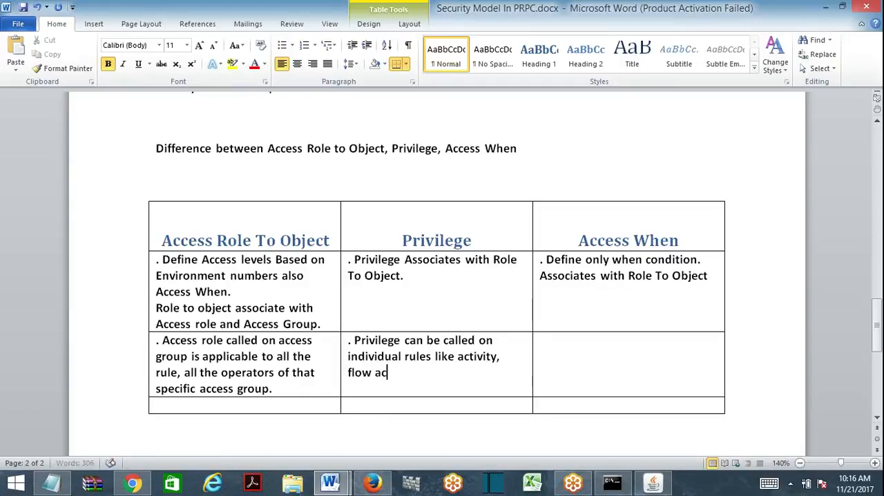
{"action": "type", "text": "tin"}
- Continue the second Privilege entry with "individual rules like activity, flow acti"
{"action": "key", "text": "BackSpace"}
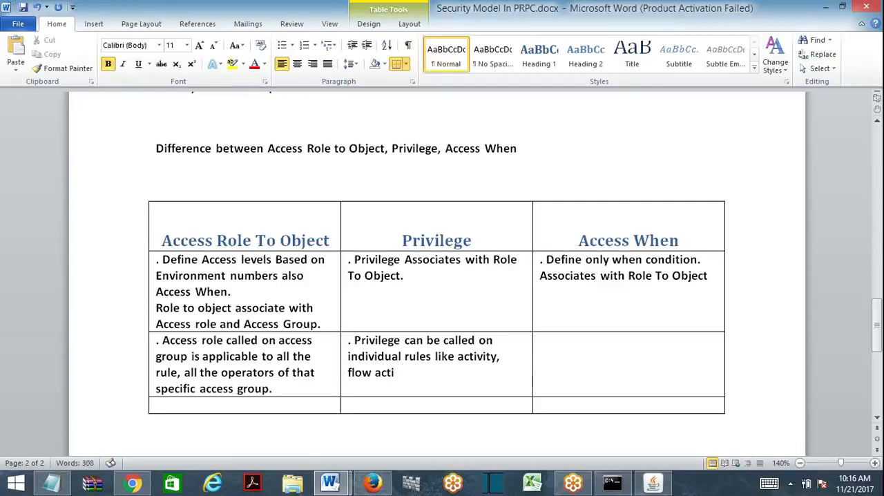
- Switch to Pega Designer Studio, view the security settings of the CustomerDetailsFA flow action, and return to the Word document
{"action": "left_click", "coordinate": [373, 483]}
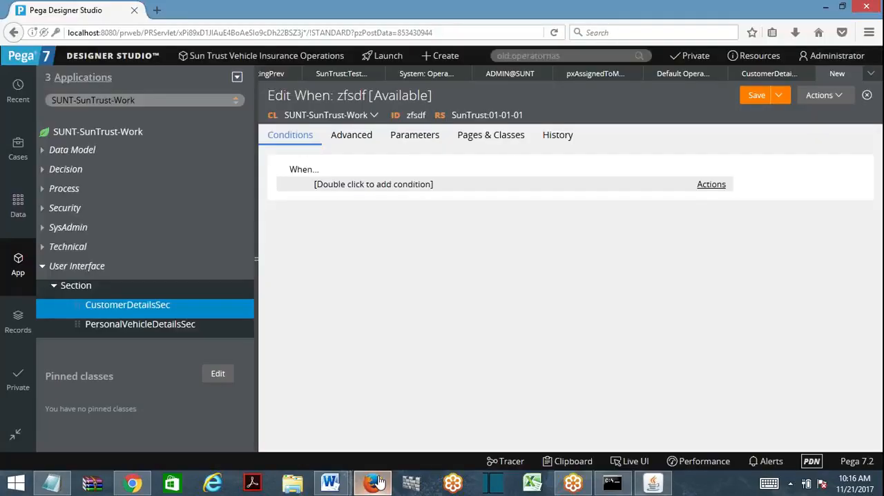
{"action": "left_click", "coordinate": [43, 190]}
{"action": "left_click", "coordinate": [55, 234]}
{"action": "left_click", "coordinate": [117, 247]}
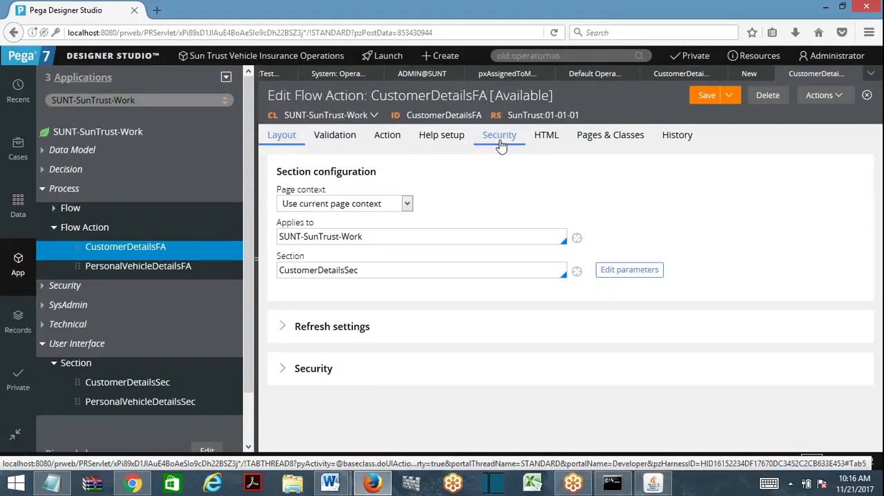
{"action": "left_click", "coordinate": [500, 138]}
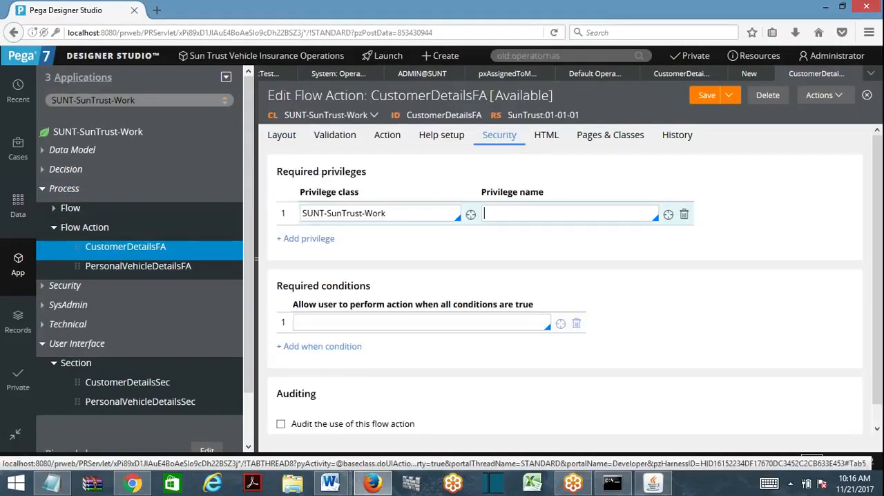
{"action": "left_click", "coordinate": [825, 7]}
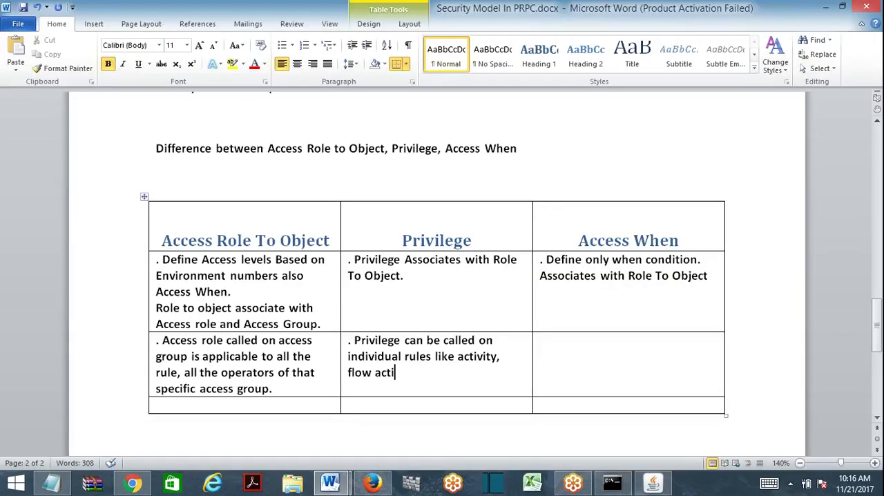
- Finish the sentence on individual rules with "action etc..." and add a blank line below it in the Privilege cell
{"action": "type", "text": "on etc..."}
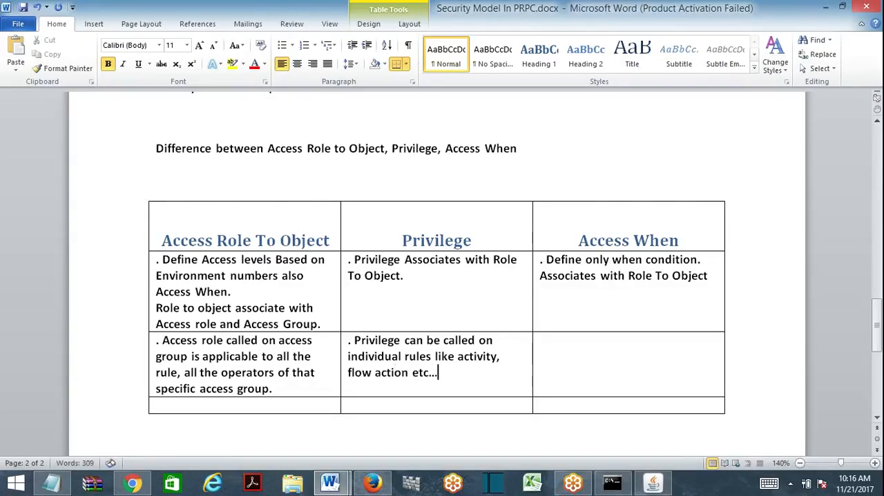
{"action": "key", "text": "Return"}
{"action": "key", "text": "Return"}
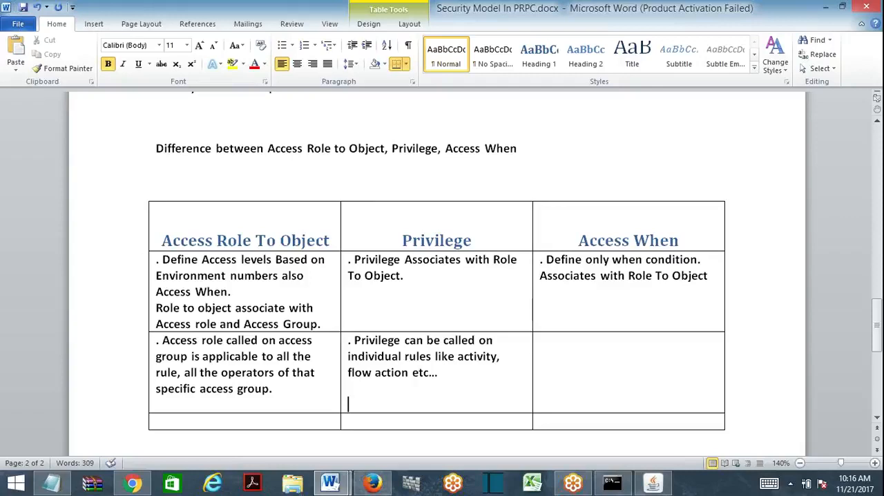
- Start another paragraph in the Privilege cell with ". Privilege is applicable", correcting the spelling by copying Privilege from the paragraph above
{"action": "type", "text": ". Previlege is ap"}
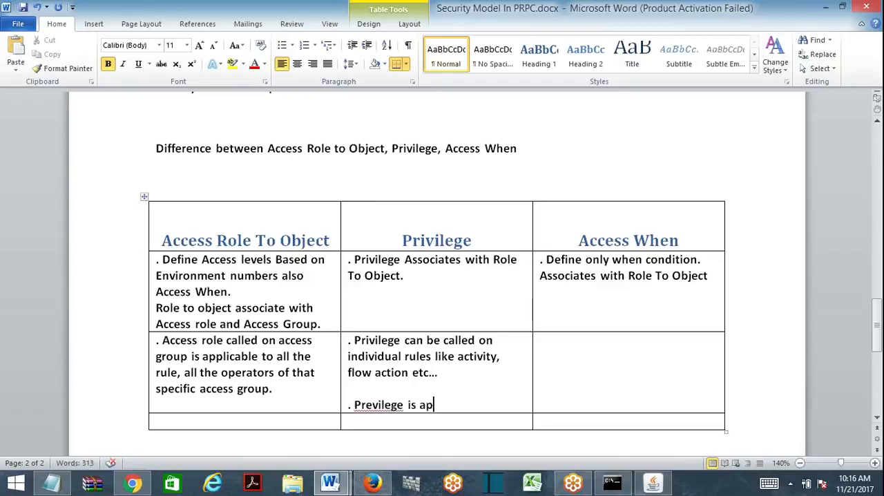
{"action": "double_click", "coordinate": [379, 340]}
{"action": "key", "text": "ctrl+c"}
{"action": "double_click", "coordinate": [390, 404]}
{"action": "key", "text": "ctrl+v"}
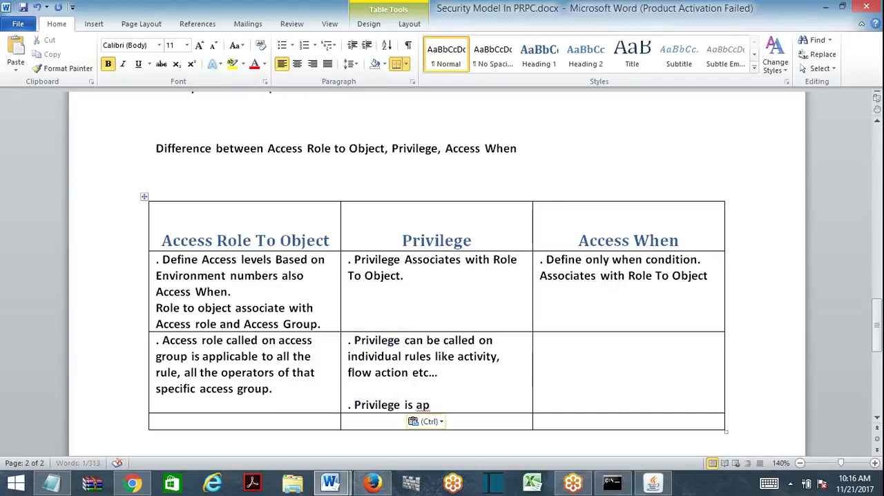
{"action": "type", "text": "applicable"}
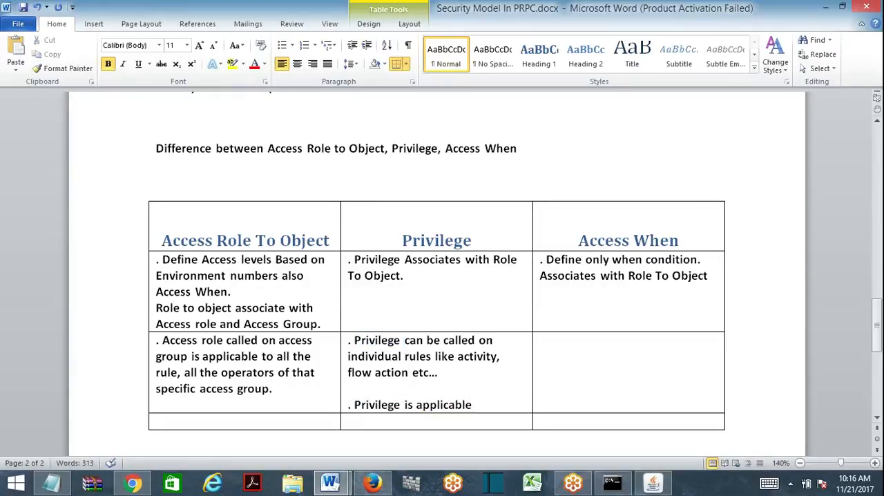
{"action": "type", "text": " global"}
{"action": "type", "text": " to all opera"}
- Complete the new Privilege sentence with "global to all operator , irrespective of access group."
{"action": "key", "text": "BackSpace"}
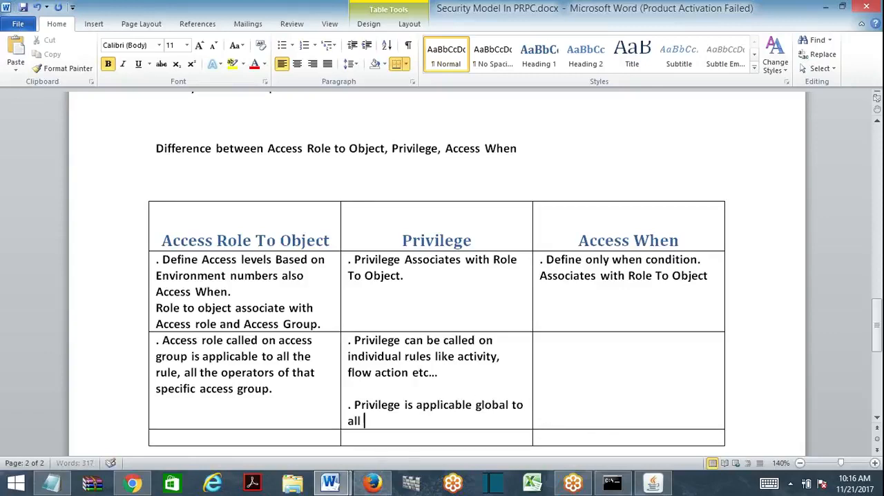
{"action": "type", "text": "operator"}
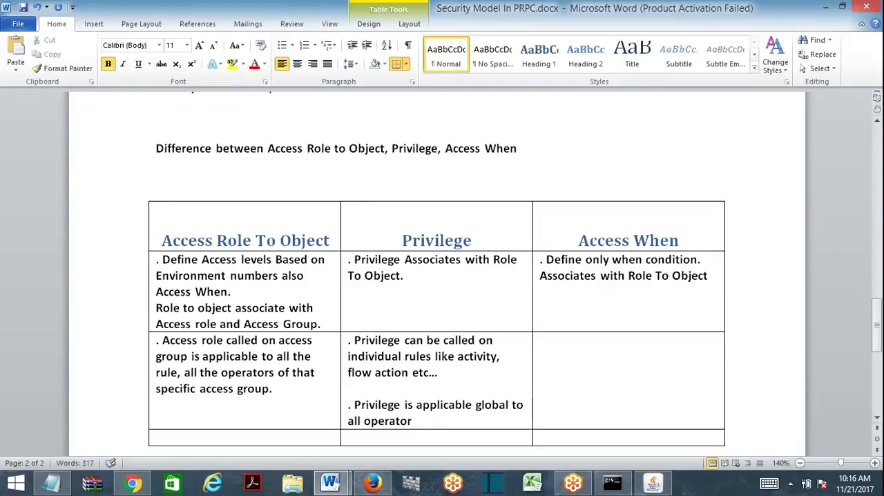
{"action": "type", "text": " , irrespective of a"}
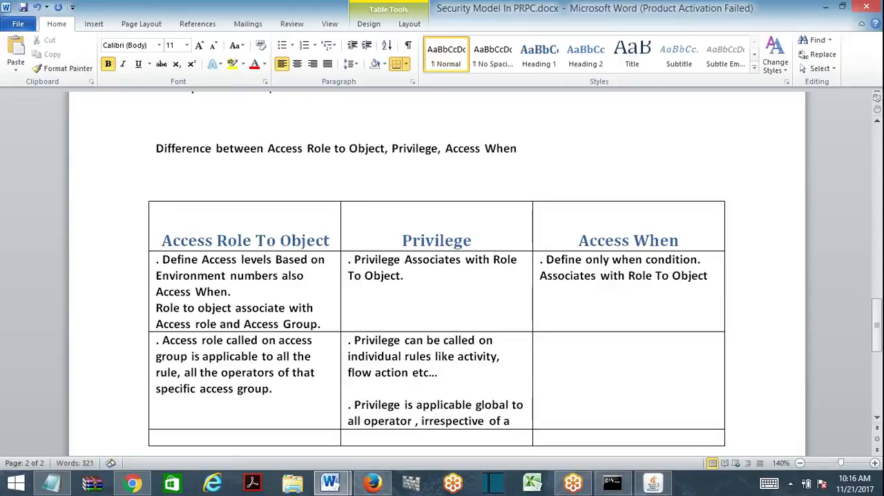
{"action": "type", "text": "ccess group"}
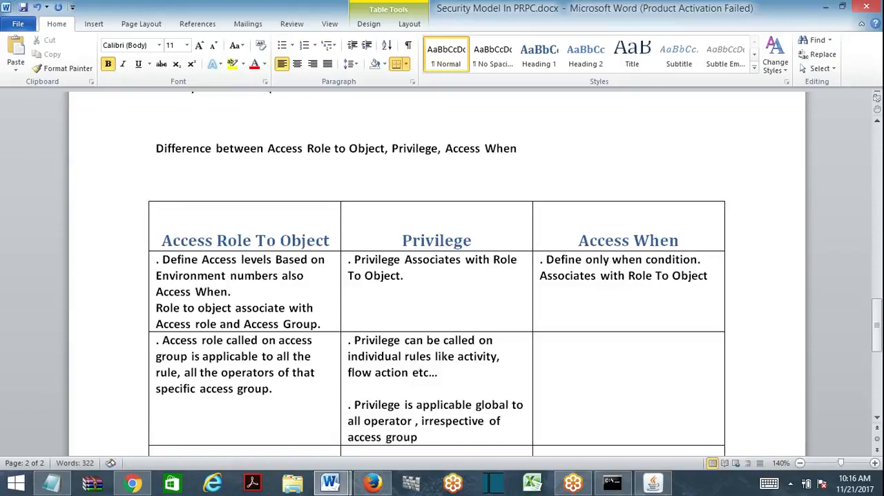
{"action": "type", "text": ". But this is spec"}
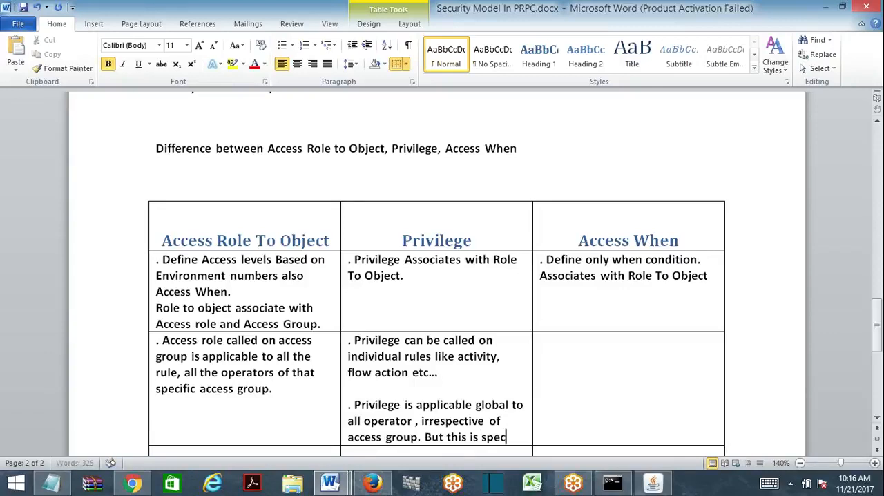
{"action": "type", "text": "ifi to only"}
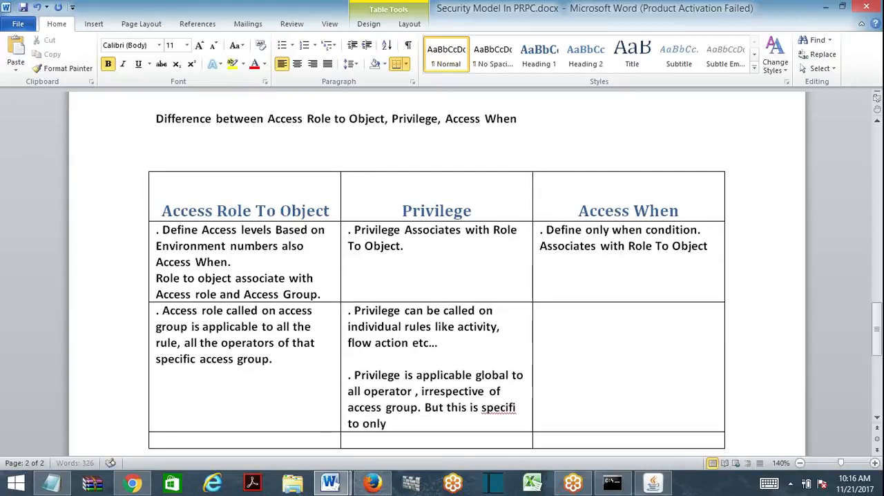
{"action": "type", "text": " the rule on whi"}
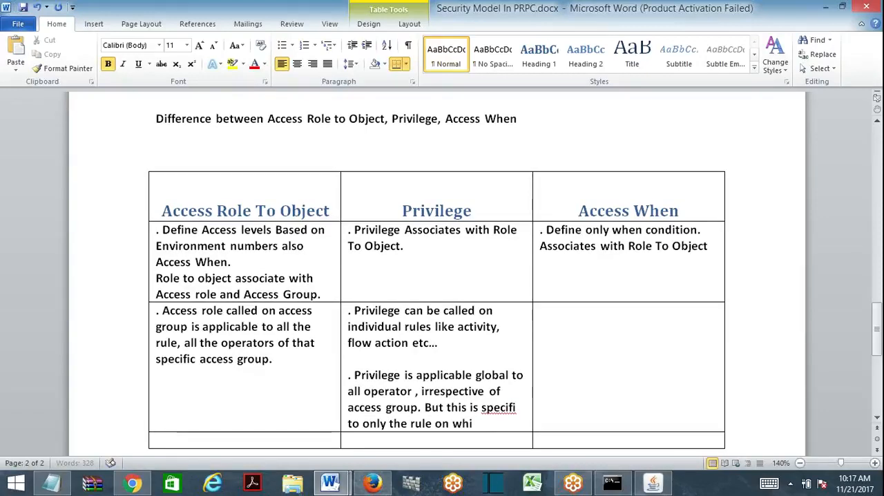
{"action": "type", "text": "ch we cann"}
- Add "But this is specific to only the rule on which we call it." to the Privilege cell, correcting the spelling of specific
{"action": "key", "text": "BackSpace"}
{"action": "key", "text": "BackSpace"}
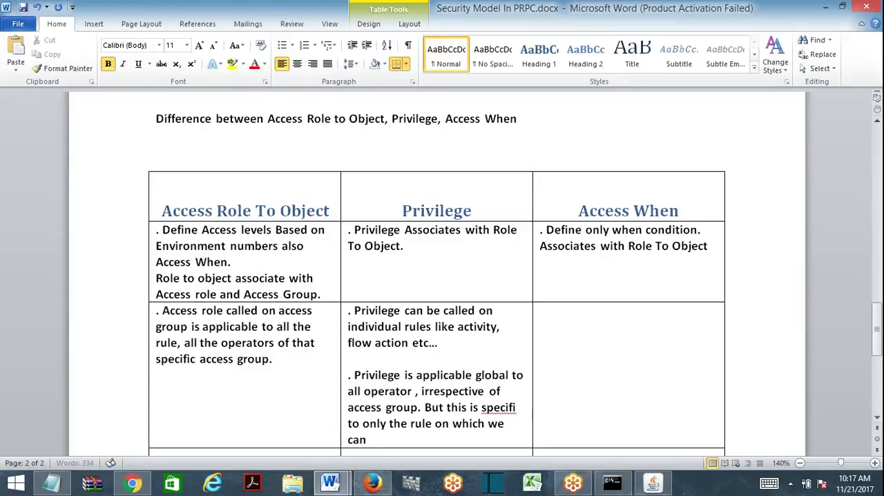
{"action": "type", "text": "ll it."}
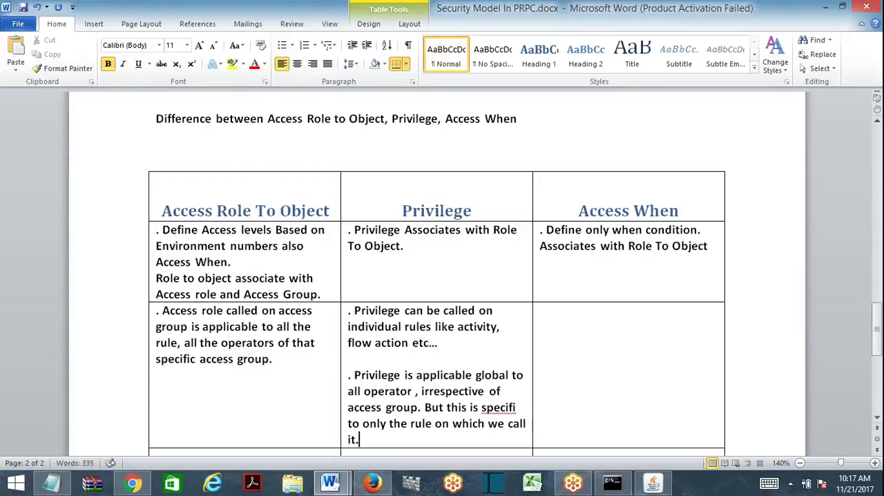
{"action": "type", "text": "c"}
- Start the third cell under Access Role To Object with ". Role to object defined with environment"
{"action": "key", "text": "Tab"}
{"action": "left_click_drag", "start_coordinate": [879, 322], "coordinate": [879, 337]}
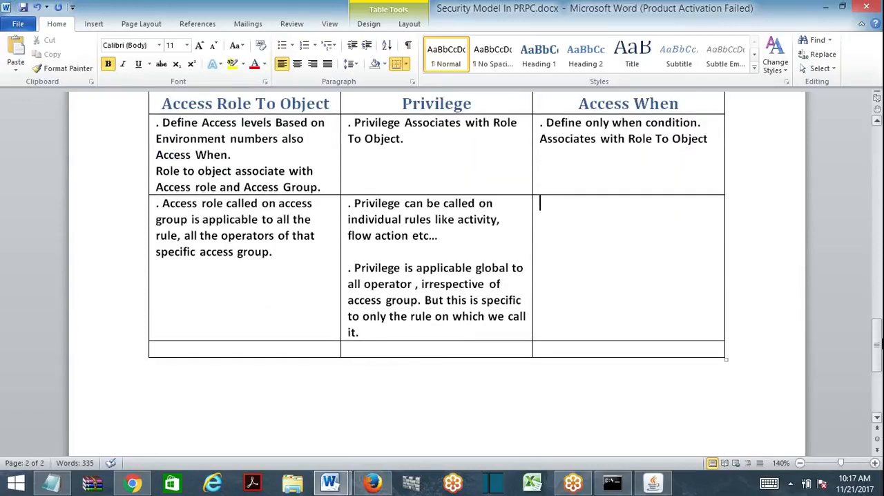
{"action": "type", "text": "."}
{"action": "type", "text": "Role"}
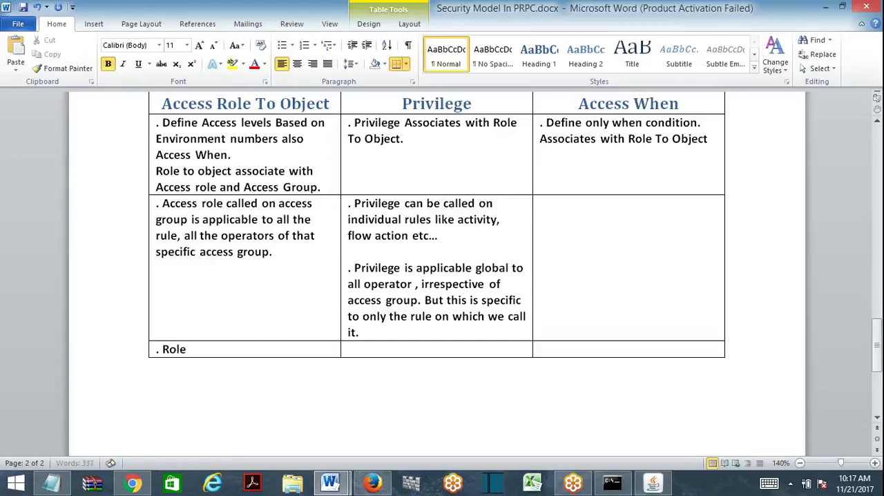
{"action": "type", "text": " to object defined env"}
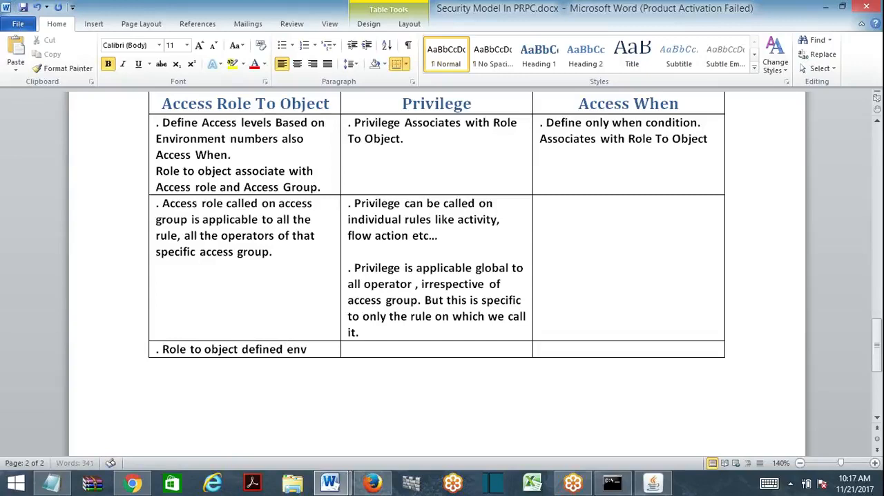
{"action": "type", "text": "ir"}
{"action": "key", "text": "BackSpace"}
{"action": "key", "text": "BackSpace"}
{"action": "key", "text": "BackSpace"}
{"action": "key", "text": "BackSpace"}
{"action": "key", "text": "BackSpace"}
{"action": "type", "text": "with envi"}
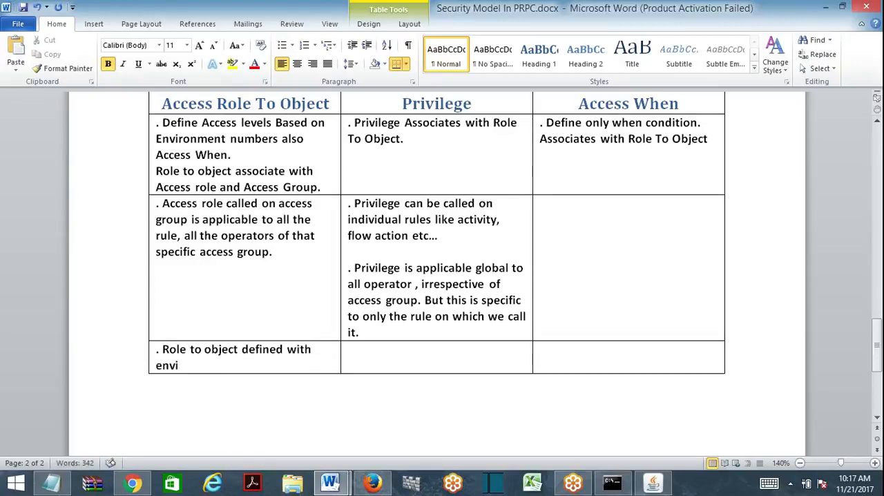
{"action": "type", "text": "ronment nu"}
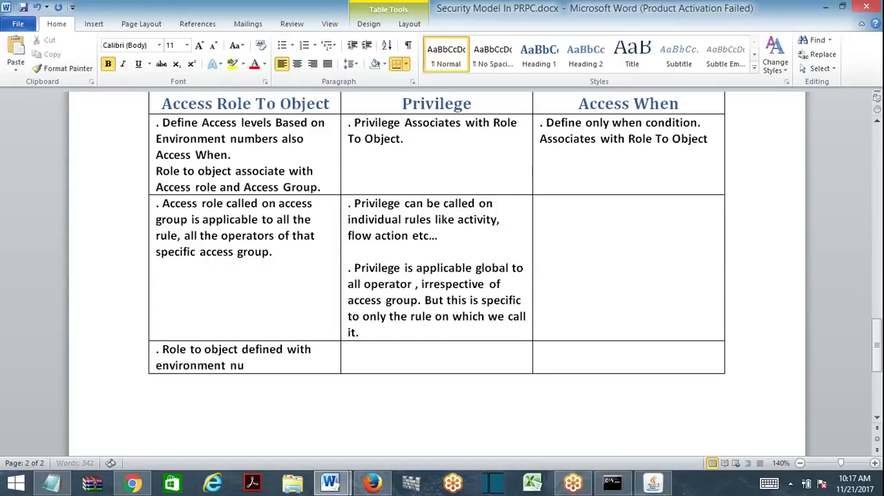
{"action": "type", "text": "mbers will provid"}
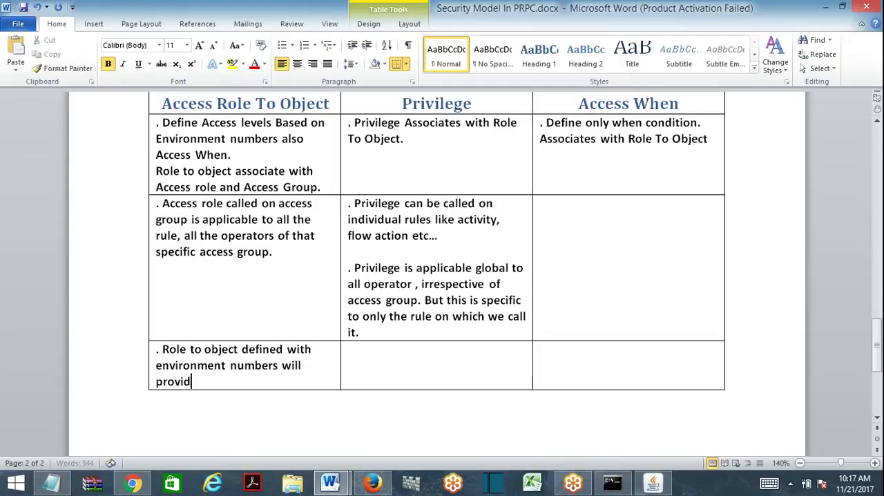
{"action": "type", "text": "e access to"}
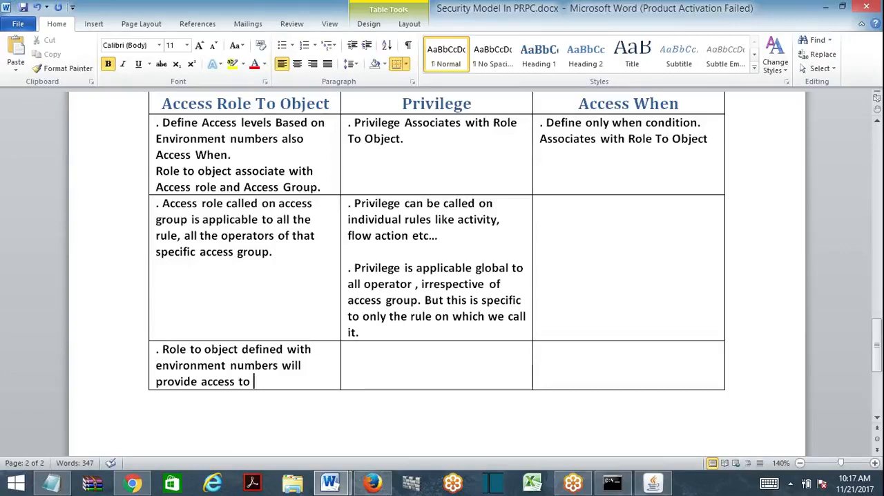
- Complete the third Access Role To Object entry with "numbers will provide access to Numbered environment and below environments."
{"action": "type", "text": "Numbered"}
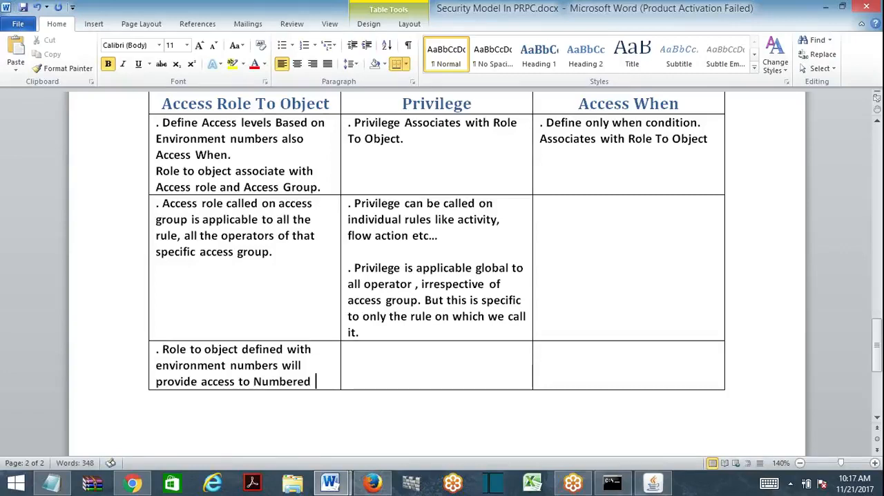
{"action": "type", "text": " environment"}
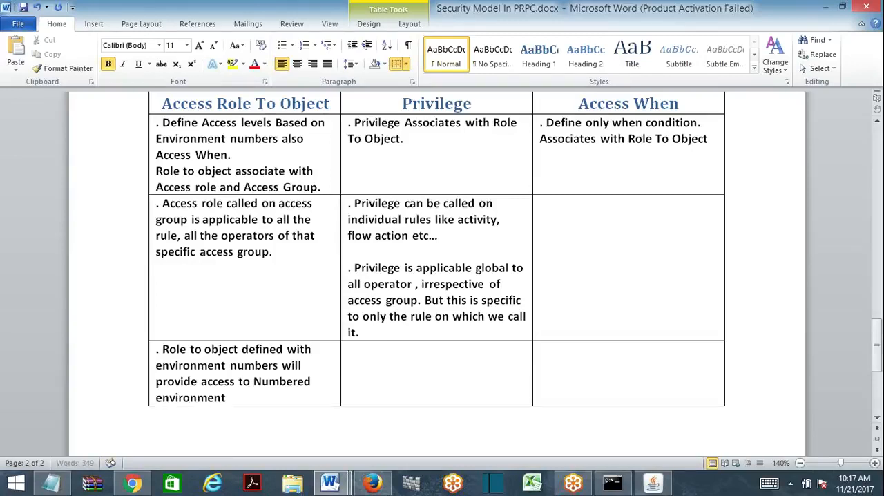
{"action": "type", "text": " and below e"}
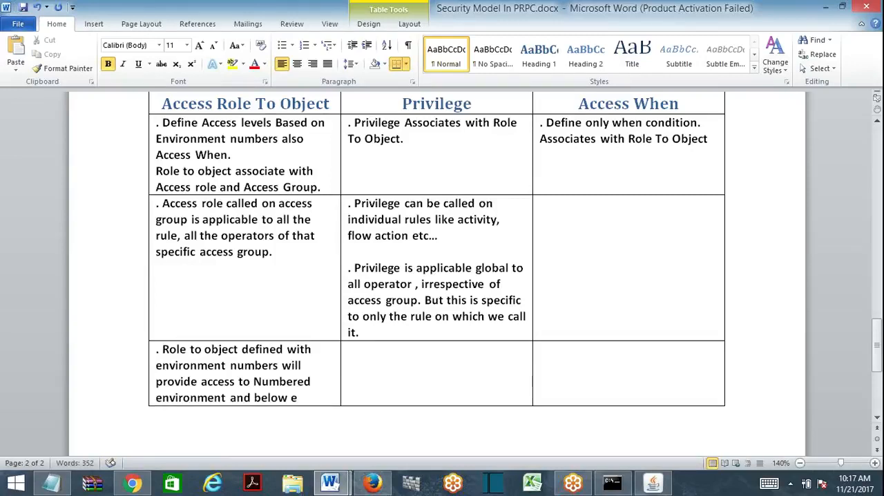
{"action": "type", "text": "nvironments."}
- Add the paragraph "For example if Prevent Activity Execution here is 4..." to the third Access Role To Object cell
{"action": "key", "text": "Return"}
{"action": "key", "text": "Return"}
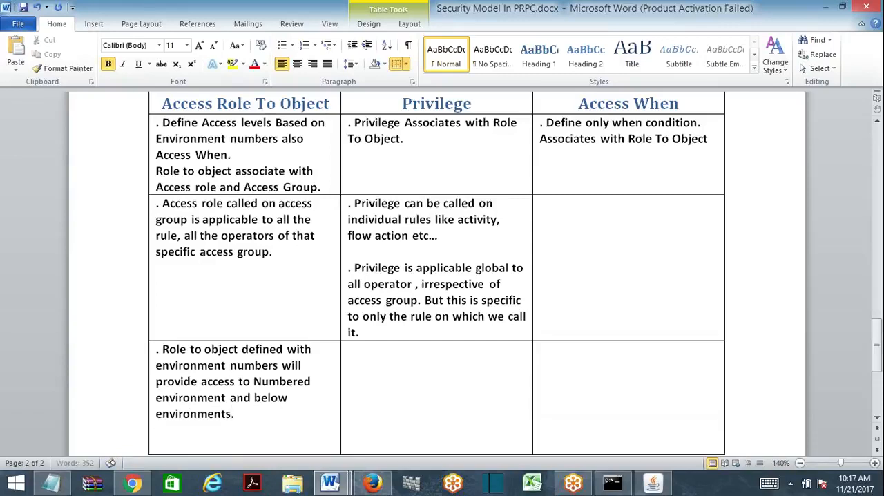
{"action": "type", "text": "for example if "}
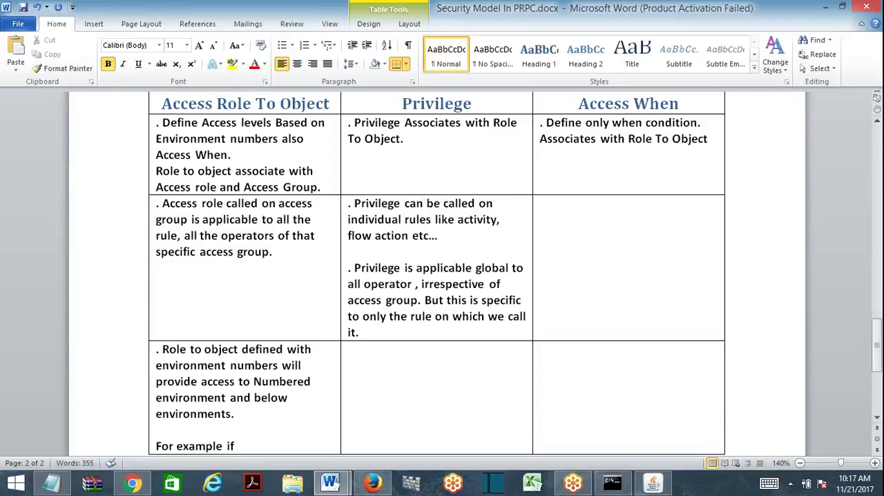
{"action": "type", "text": "Prevec"}
{"action": "type", "text": "t ex"}
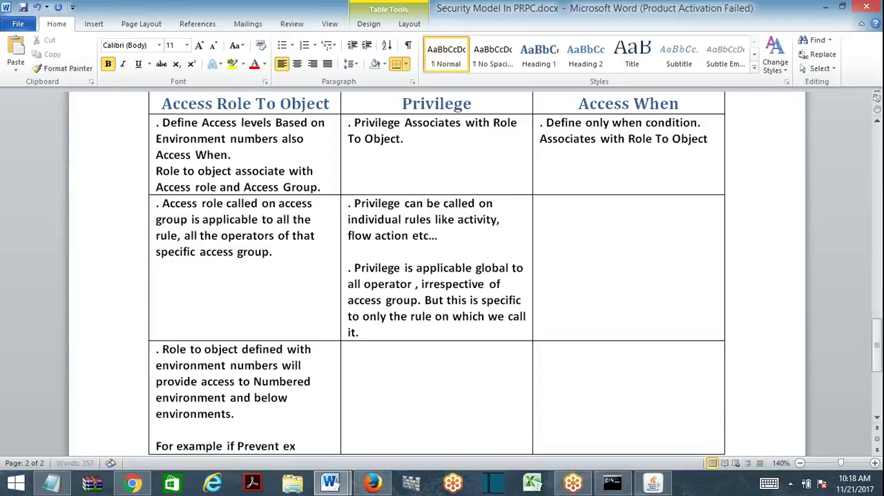
{"action": "type", "text": " Ex"}
{"action": "key", "text": "BackSpace"}
{"action": "key", "text": "BackSpace"}
{"action": "type", "text": "Activity Execution"}
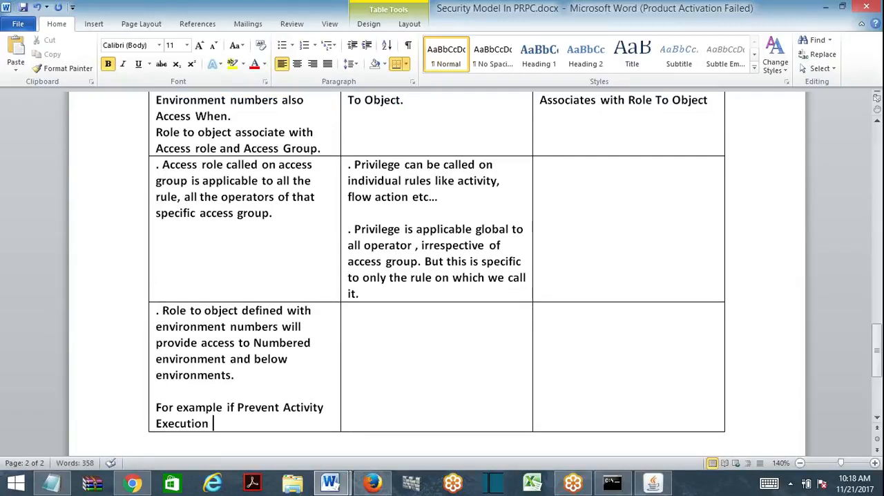
{"action": "type", "text": " here is 4..."}
- Start a new paragraph below the example with "Activities can not be executed in environment 4"
{"action": "key", "text": "Return"}
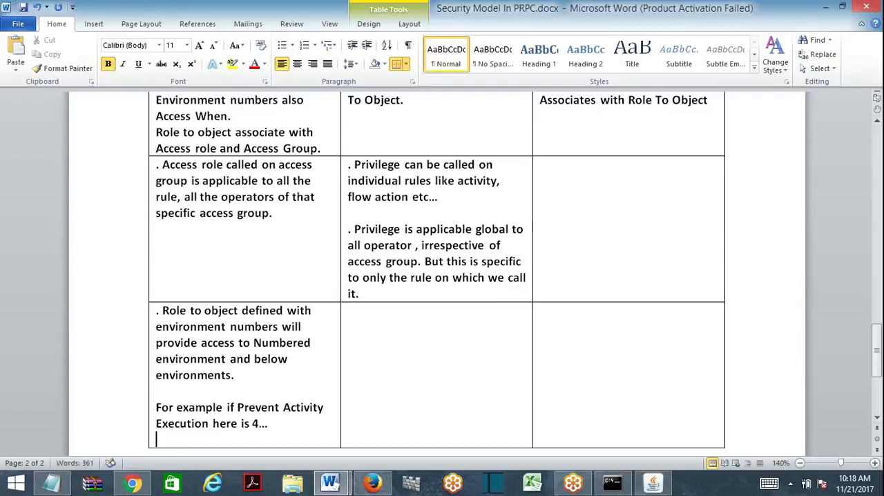
{"action": "type", "text": "Activities"}
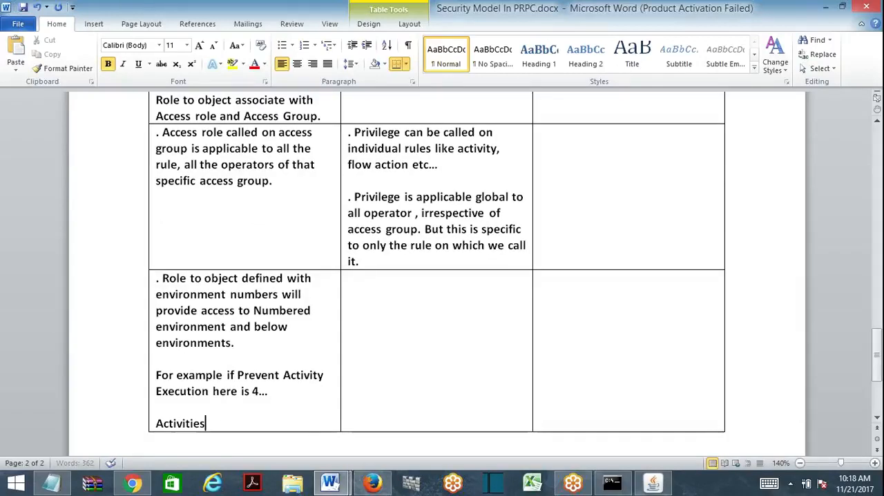
{"action": "type", "text": " can n"}
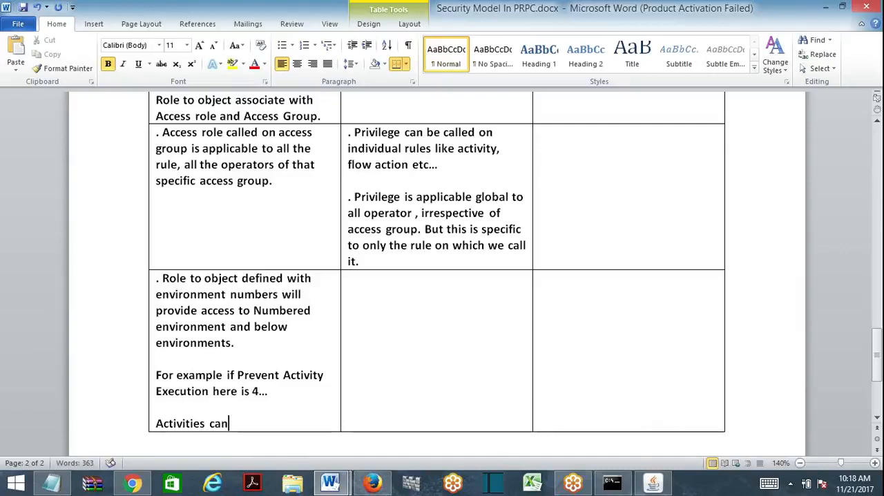
{"action": "type", "text": " not be exec"}
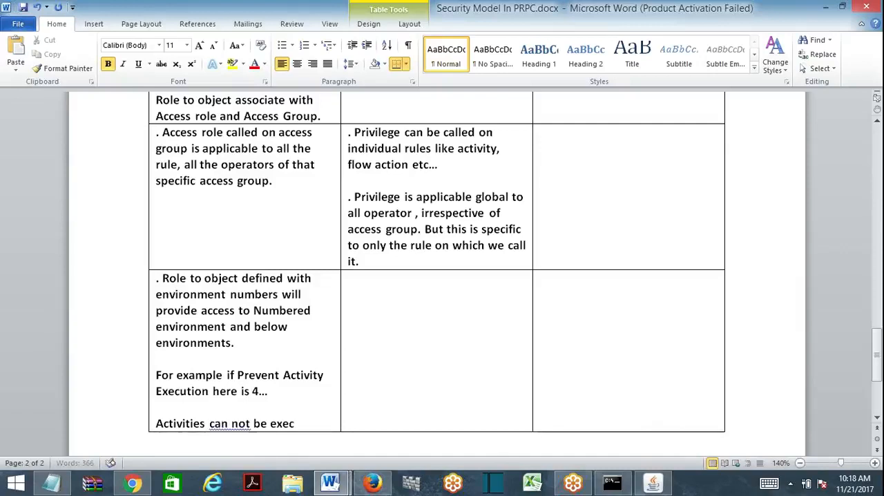
{"action": "type", "text": "uted in env"}
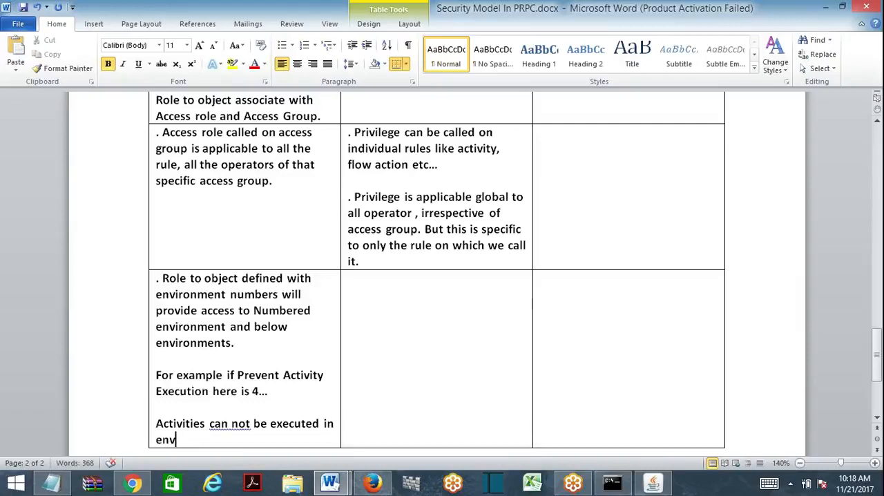
{"action": "type", "text": "ironment 4 and"}
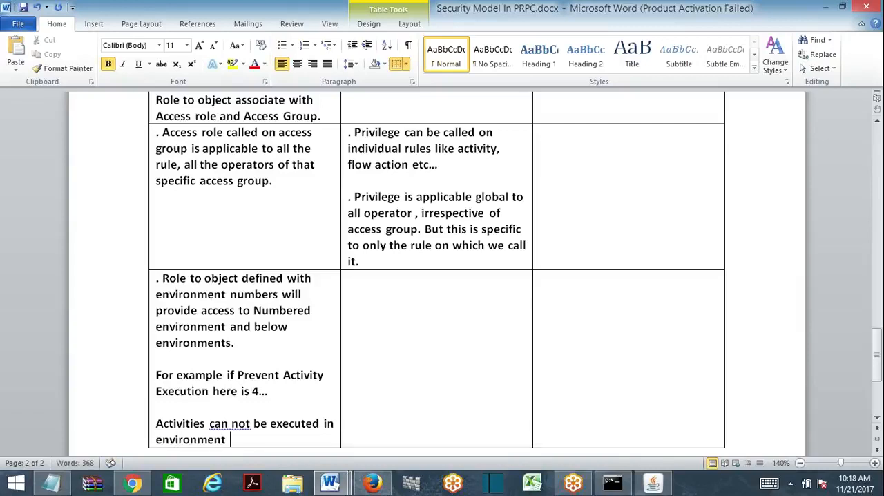
- Complete the environment list as "4 ,3,2 and 1." and join "can not" into "cannot"
{"action": "key", "text": "BackSpace"}
{"action": "key", "text": "BackSpace"}
{"action": "key", "text": "BackSpace"}
{"action": "type", "text": ",3,2,1"}
{"action": "left_click", "coordinate": [228, 423]}
{"action": "key", "text": "Delete"}
{"action": "key", "text": "BackSpace"}
{"action": "key", "text": "BackSpace"}
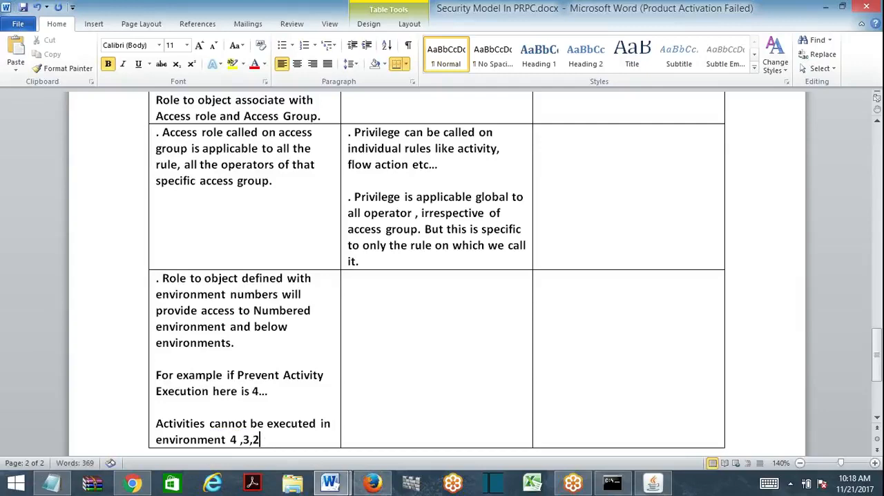
{"action": "type", "text": "and 1."}
- Enter ". Instead of Environment numbers in Access role to object we can call access When rules." in the third Access When cell
{"action": "left_click", "coordinate": [540, 278]}
{"action": "type", "text": ". Instead of "}
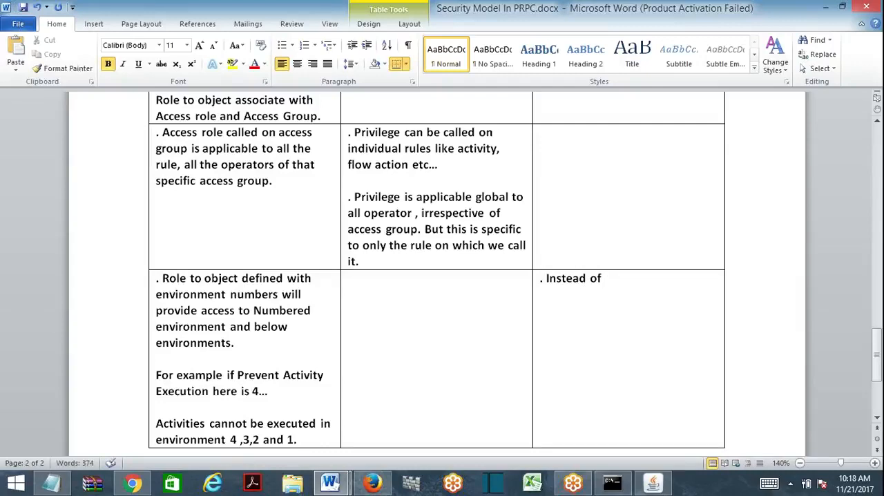
{"action": "type", "text": "Environment number"}
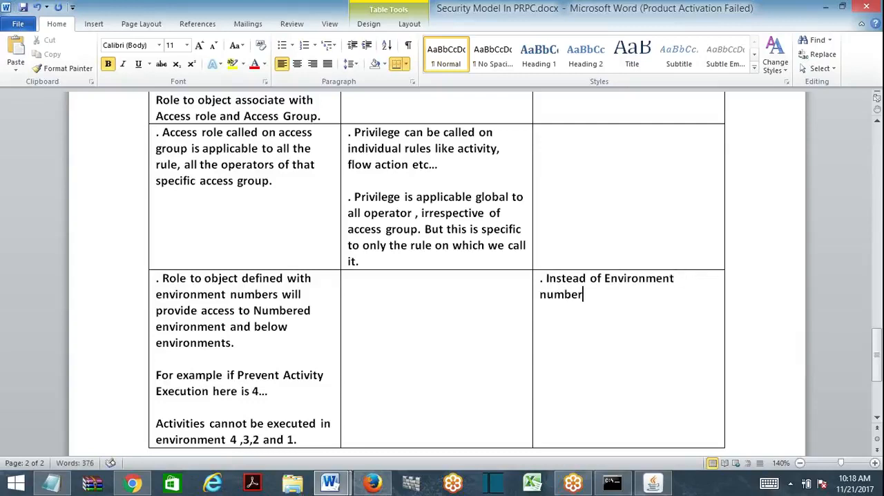
{"action": "type", "text": "s in Access"}
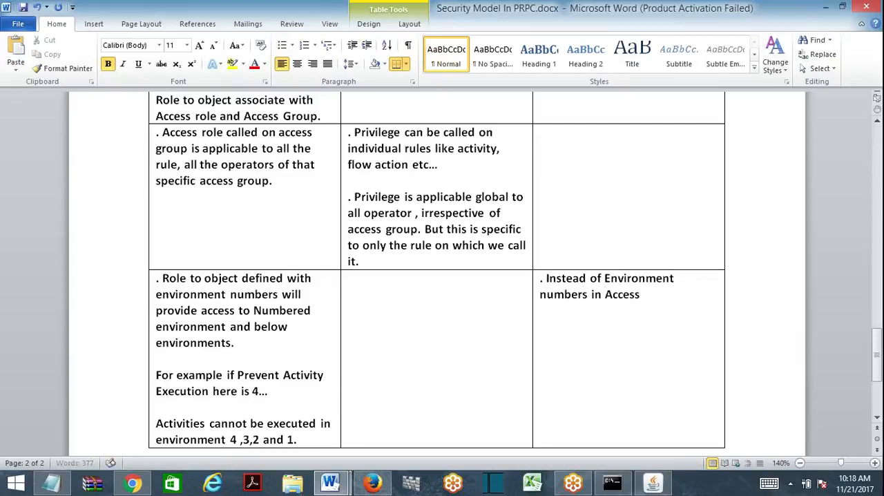
{"action": "type", "text": " G"}
{"action": "key", "text": "BackSpace"}
{"action": "type", "text": "role to object we"}
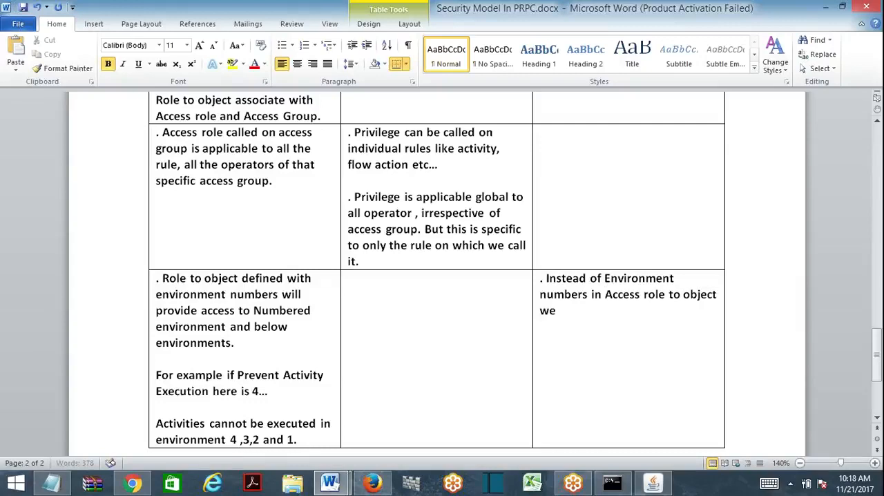
{"action": "type", "text": " can call access Whe"}
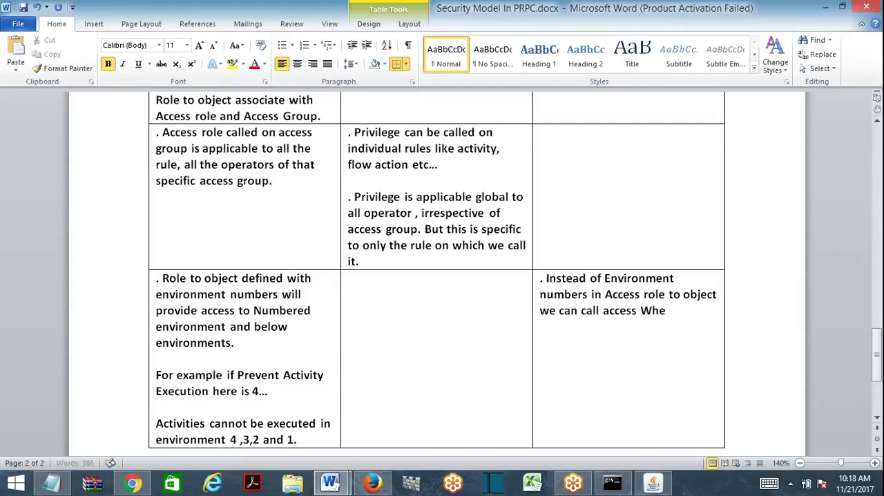
{"action": "type", "text": "n rules."}
- Start a second paragraph in the Access When cell with ". Irrespective of", correcting the spelling of Irrespective
{"action": "key", "text": "Return"}
{"action": "type", "text": ". Irri"}
{"action": "key", "text": "BackSpace"}
{"action": "type", "text": "es"}
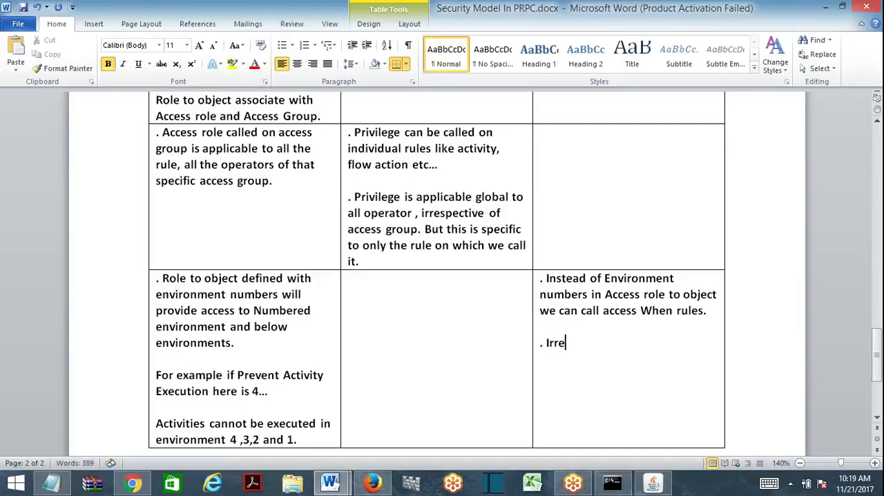
{"action": "type", "text": "pctive of"}
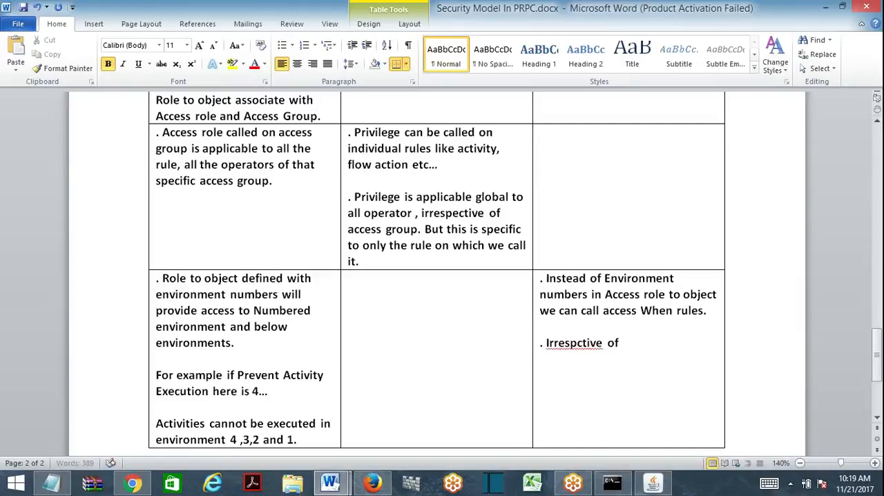
{"action": "right_click", "coordinate": [578, 343]}
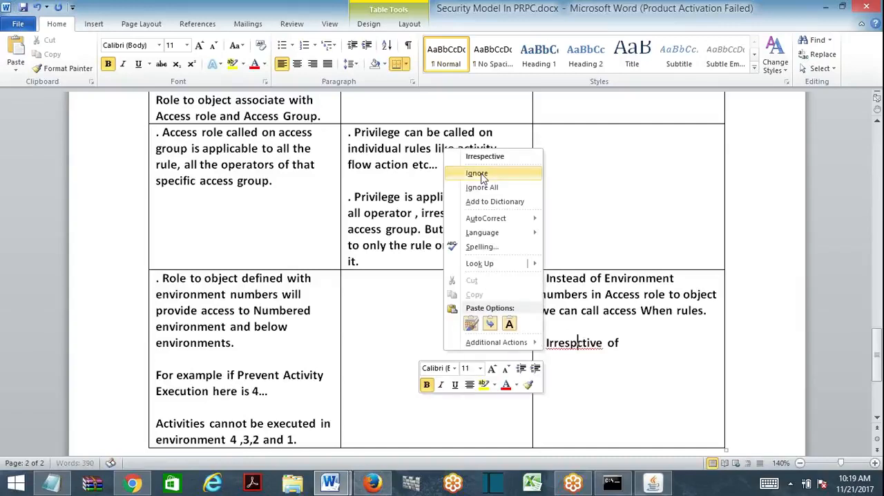
{"action": "left_click", "coordinate": [487, 153]}
- Continue the second Access When paragraph with "environment , which ever the environment satisfies the when condition"
{"action": "type", "text": "e"}
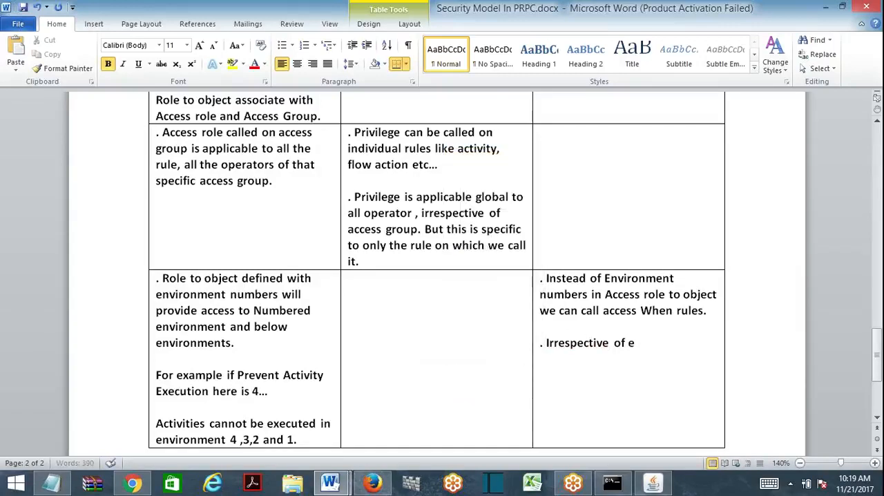
{"action": "type", "text": "nvironment "}
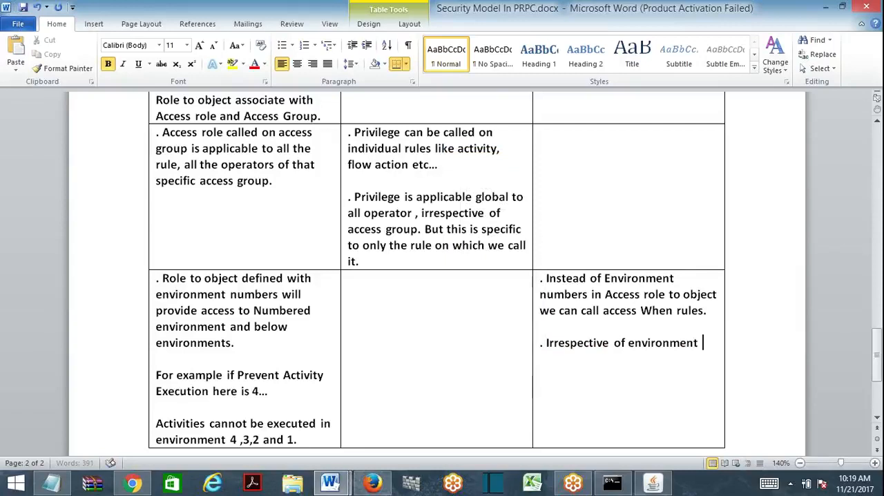
{"action": "type", "text": ", which eve"}
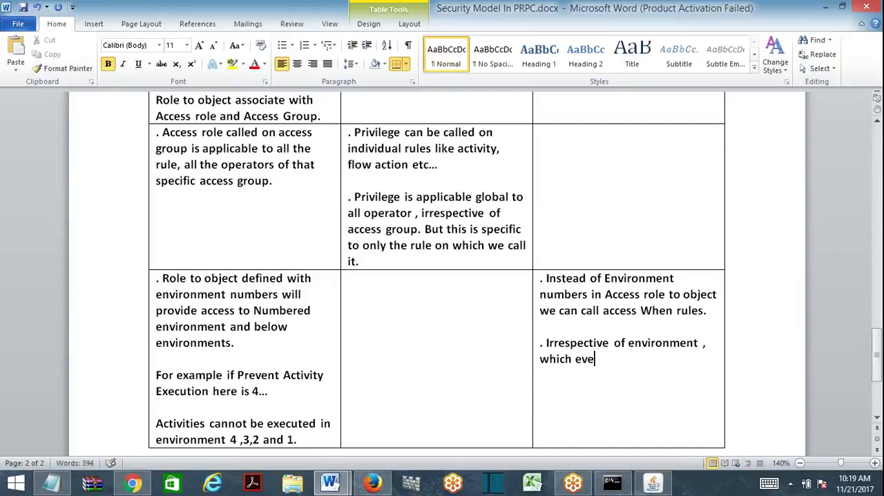
{"action": "type", "text": "r the envir"}
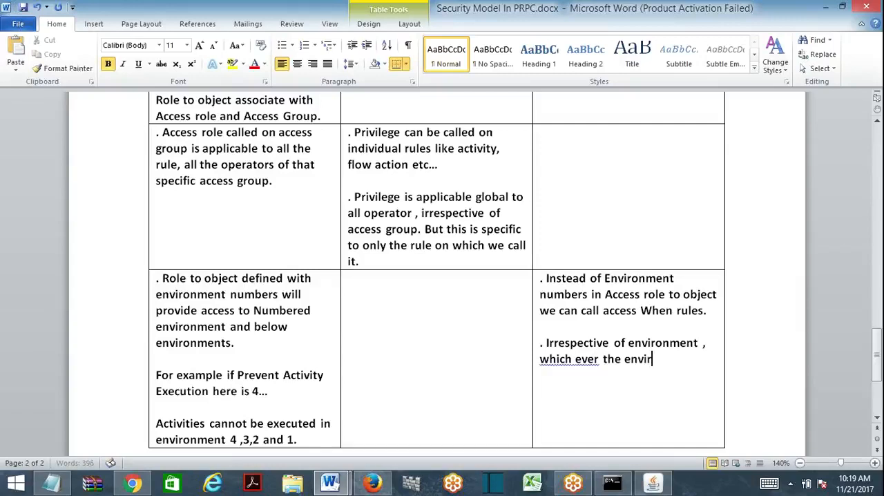
{"action": "type", "text": "onment satisfied"}
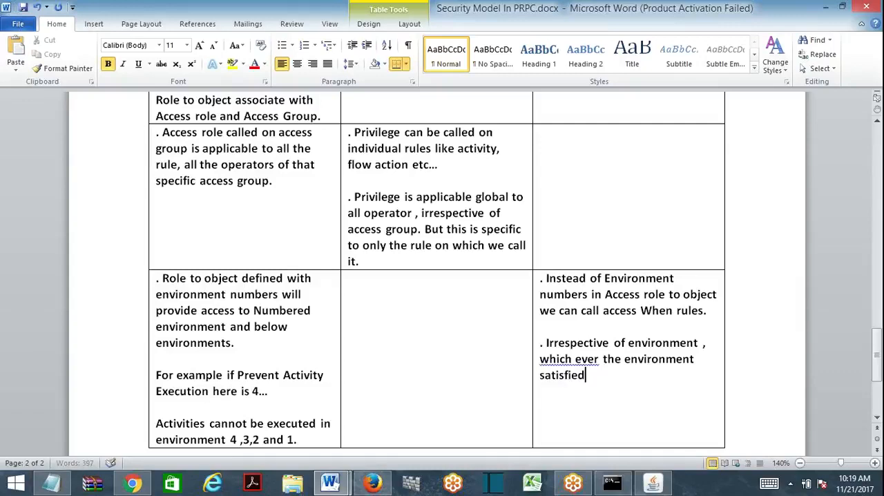
{"action": "key", "text": "BackSpace"}
{"action": "type", "text": "s the when con"}
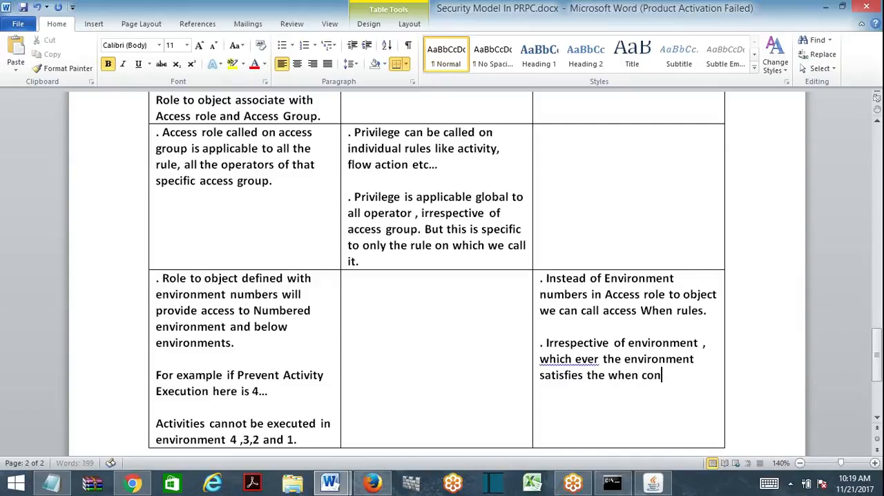
{"action": "type", "text": "dition "}
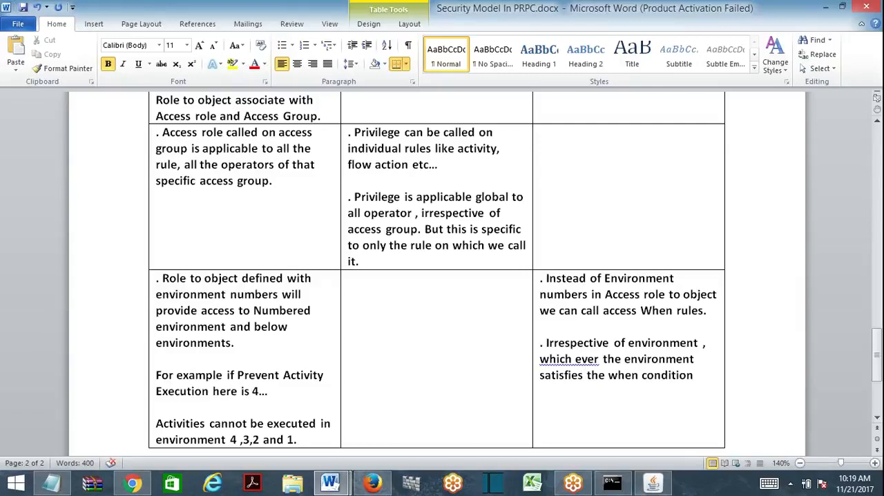
{"action": "type", "text": "ne"}
- Finish the second Access When paragraph with "necessary access will be given."
{"action": "key", "text": "BackSpace"}
{"action": "key", "text": "BackSpace"}
{"action": "type", "text": "necess"}
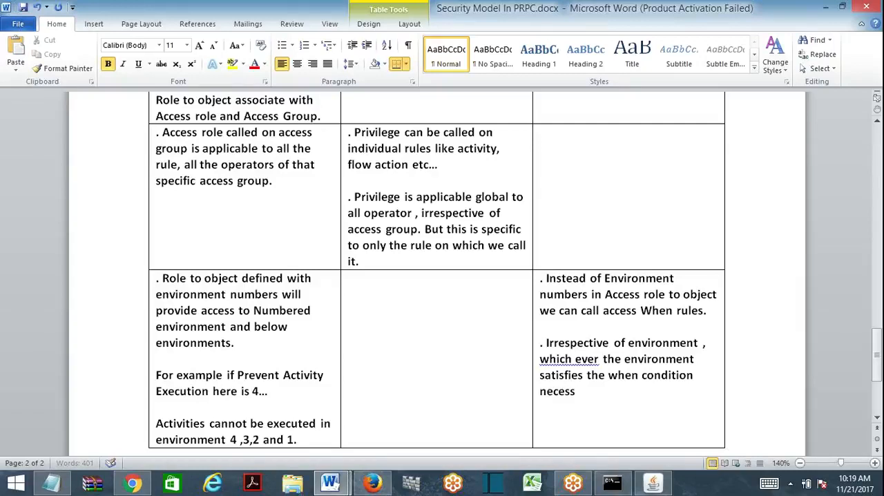
{"action": "type", "text": "ary access wi"}
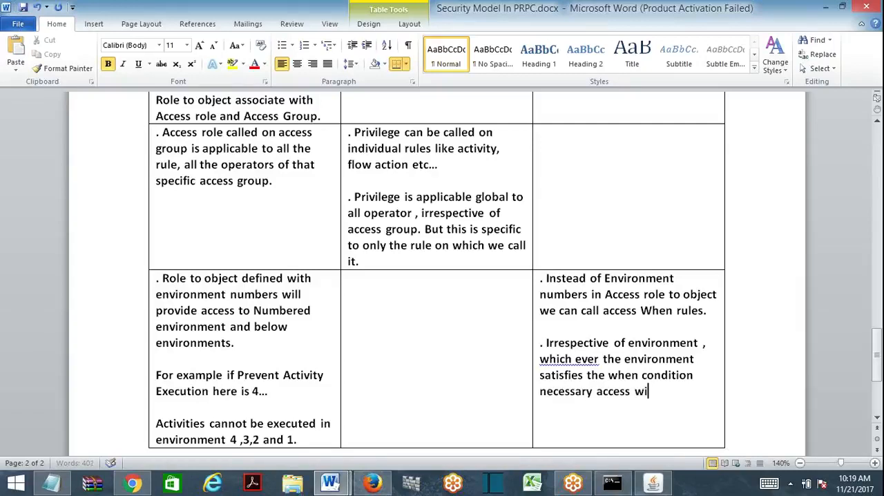
{"action": "type", "text": "ll be givem"}
{"action": "type", "text": "."}
- Add a "For example" line to the Access When cell, followed by "Prevent activity is given with access when A=10..."
{"action": "key", "text": "Return"}
{"action": "type", "text": "For"}
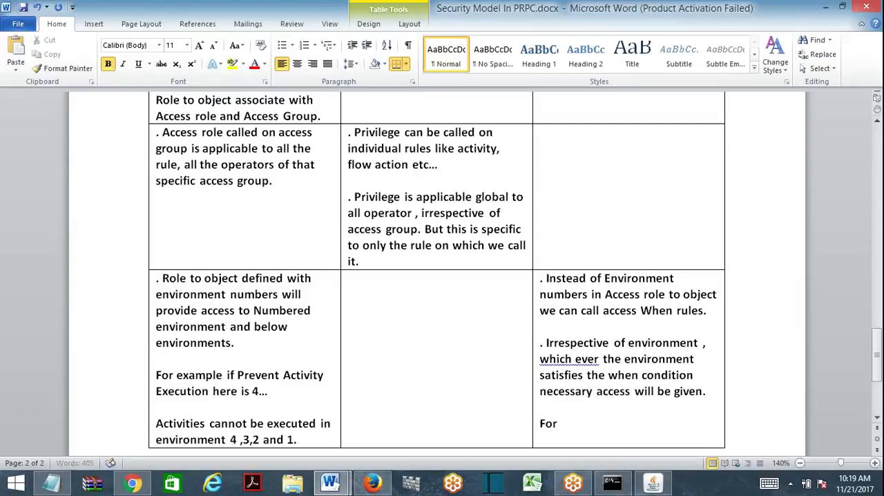
{"action": "type", "text": " example"}
{"action": "key", "text": "Return"}
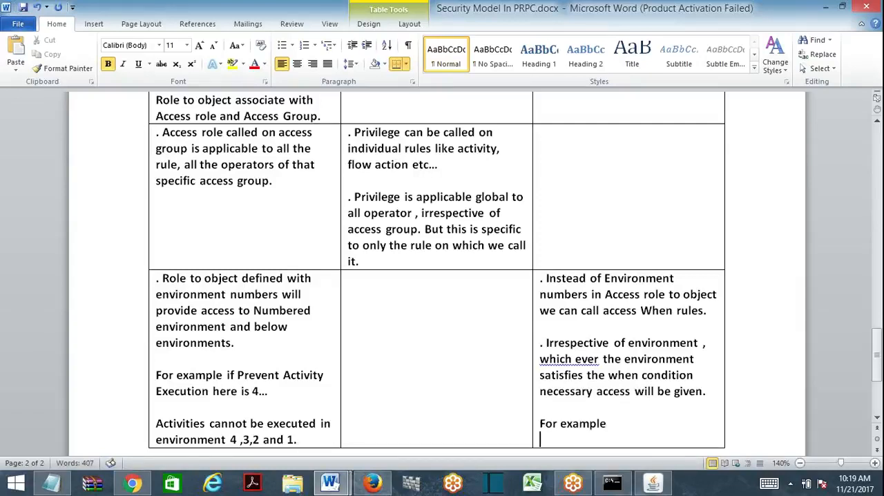
{"action": "type", "text": "Prevent a"}
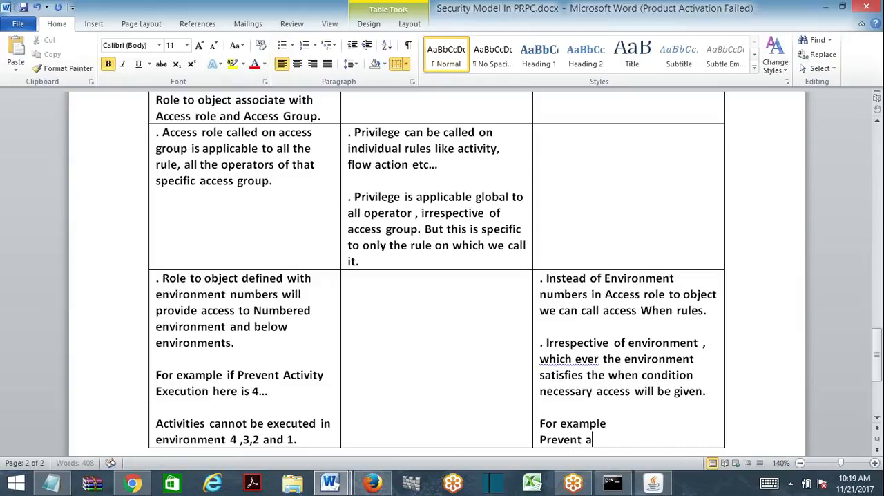
{"action": "type", "text": "ctivity is given with"}
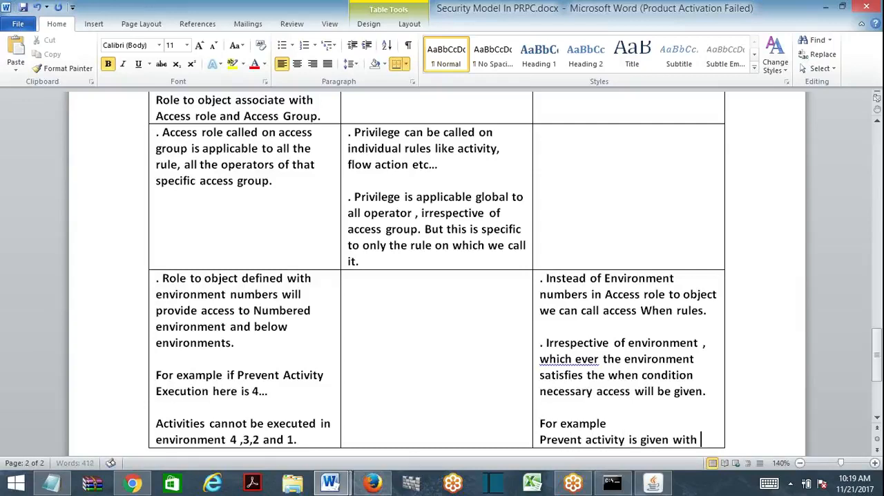
{"action": "type", "text": " access whe"}
{"action": "key", "text": "BackSpace"}
{"action": "type", "text": "whe"}
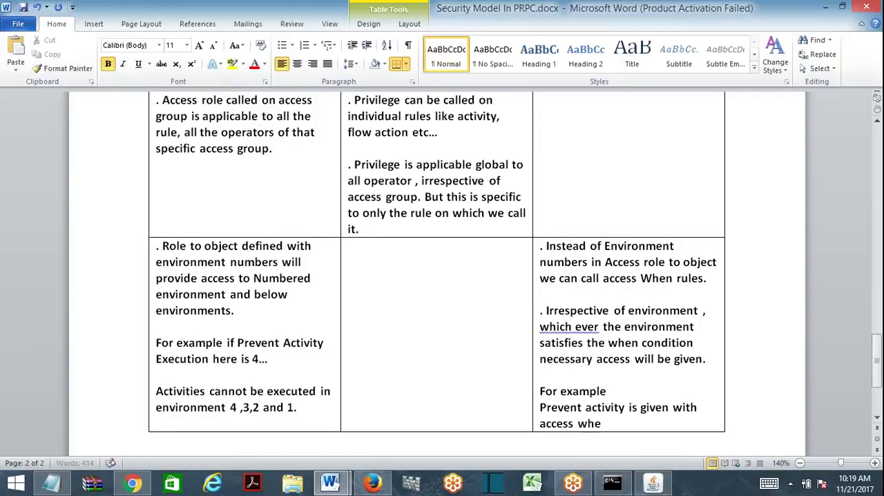
{"action": "type", "text": "n A=10..."}
- Start a new paragraph below the Access When example with "Which ever the environment"
{"action": "key", "text": "Return"}
{"action": "key", "text": "Return"}
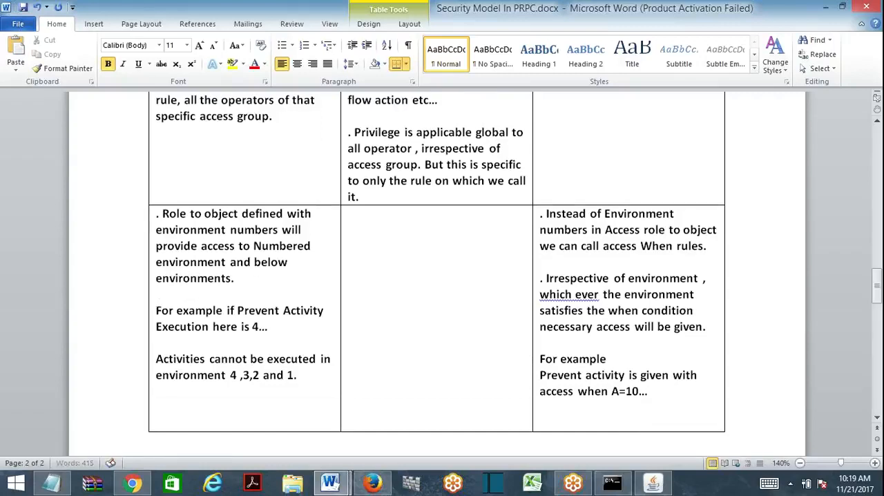
{"action": "type", "text": "Which eve"}
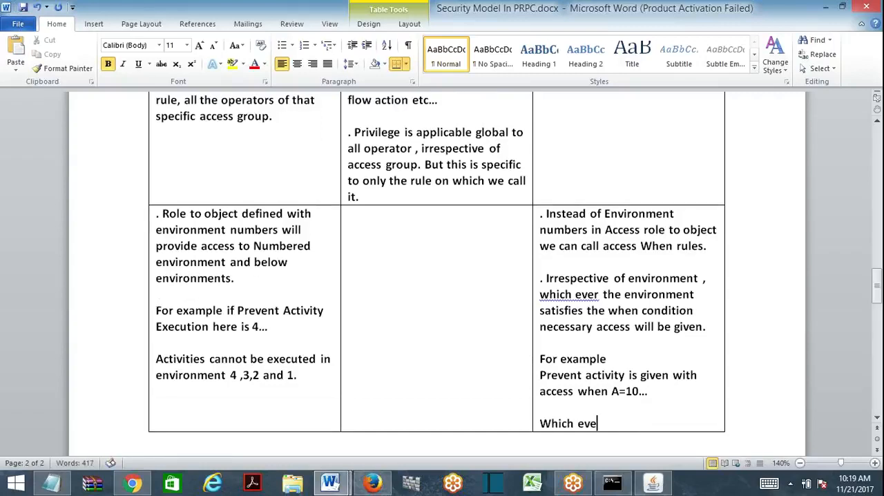
{"action": "type", "text": "r the en"}
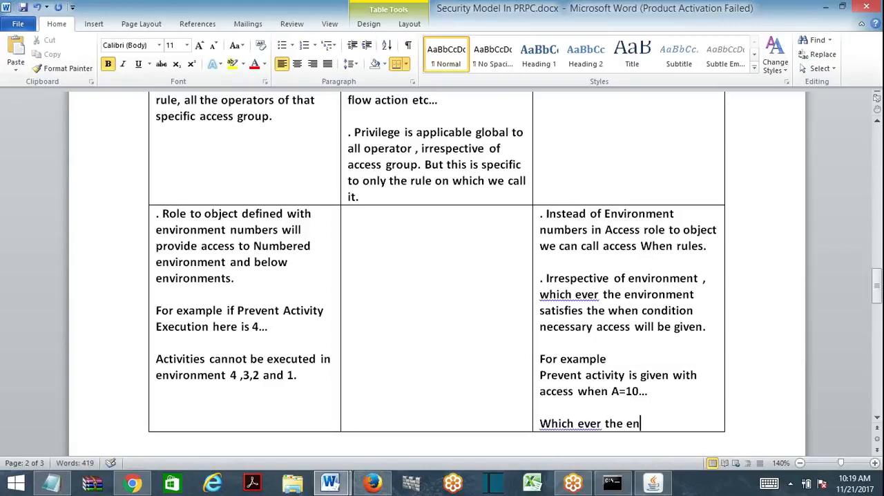
{"action": "type", "text": "vironment"}
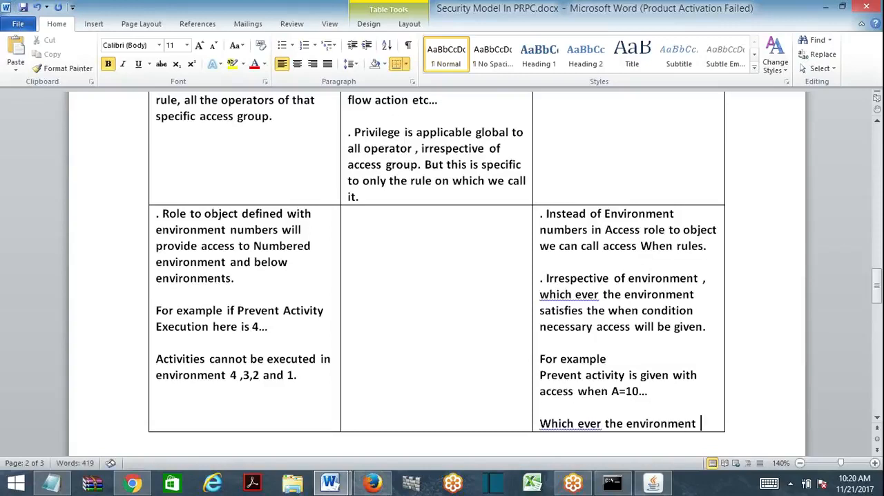
- Join "which ever" into "whichever" in both Access When paragraphs where it occurs
{"action": "left_click", "coordinate": [576, 295]}
{"action": "key", "text": "BackSpace"}
{"action": "left_click", "coordinate": [579, 424]}
{"action": "key", "text": "BackSpace"}
{"action": "left_click", "coordinate": [697, 423]}
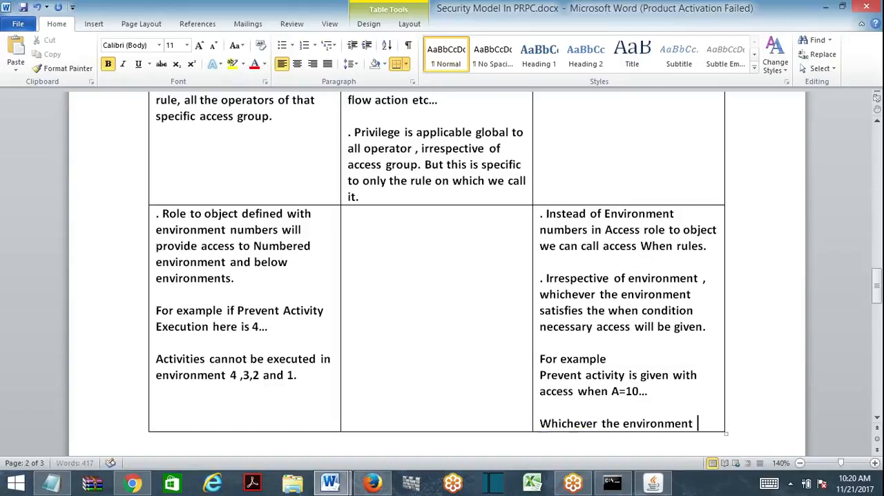
- Continue the last Access When paragraph with "satisfies the condition A=10 then"
{"action": "type", "text": "satisfie"}
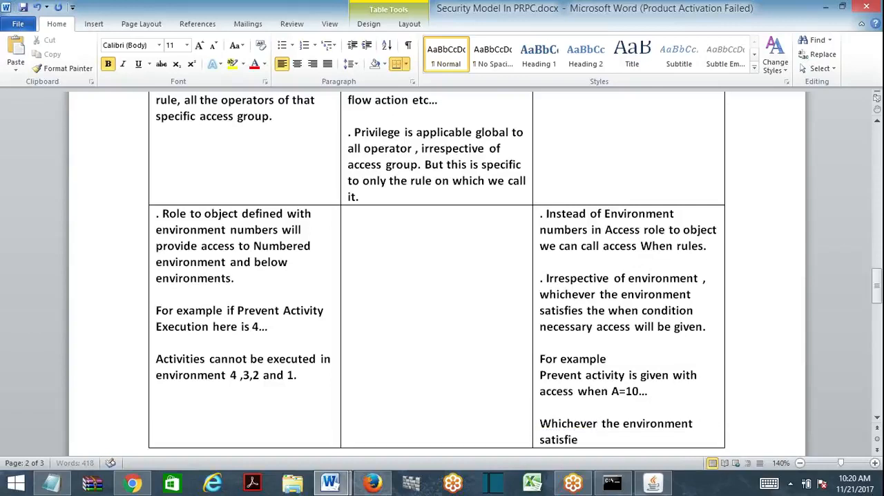
{"action": "type", "text": "s the condition A"}
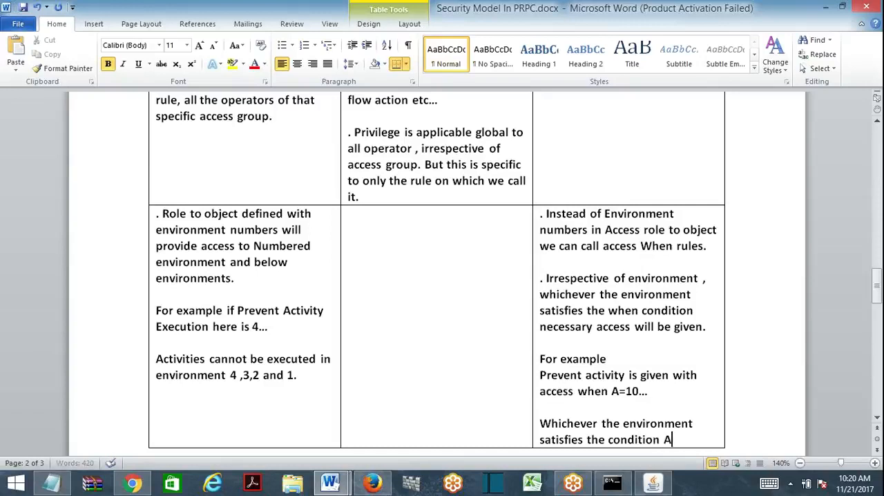
{"action": "type", "text": "=10 then ac"}
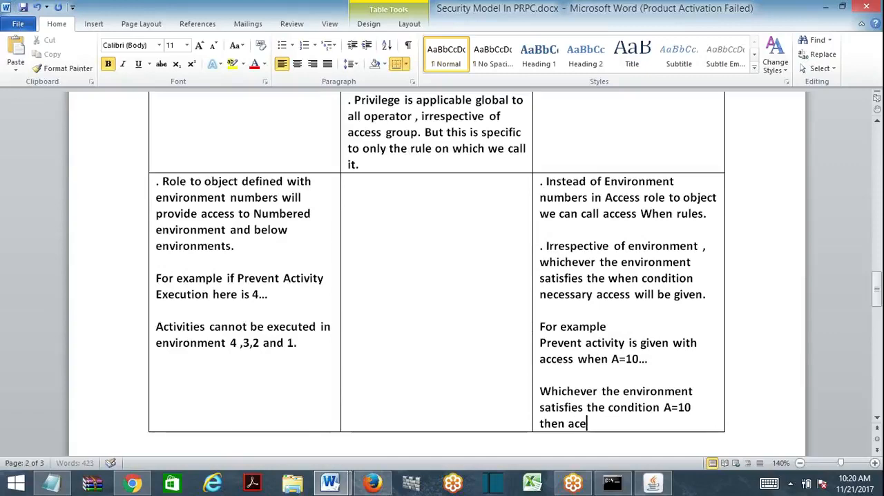
{"action": "type", "text": "t"}
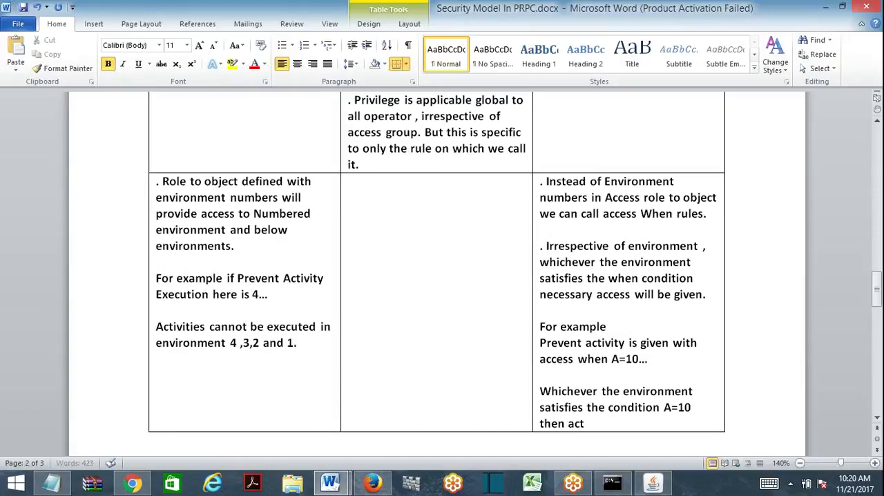
{"action": "type", "text": "ivity a"}
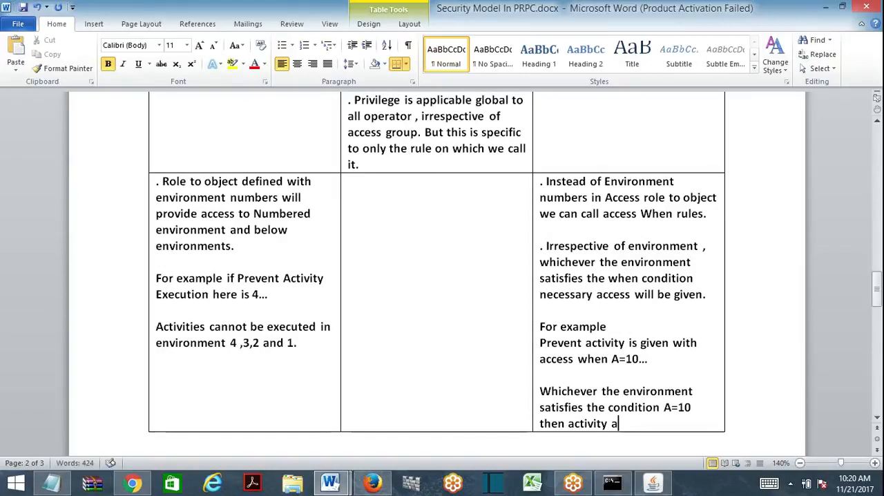
- Finish the last Access When paragraph with "activity execution will the prevented."
{"action": "key", "text": "BackSpace"}
{"action": "type", "text": "executin"}
{"action": "key", "text": "BackSpace"}
{"action": "type", "text": "on wil"}
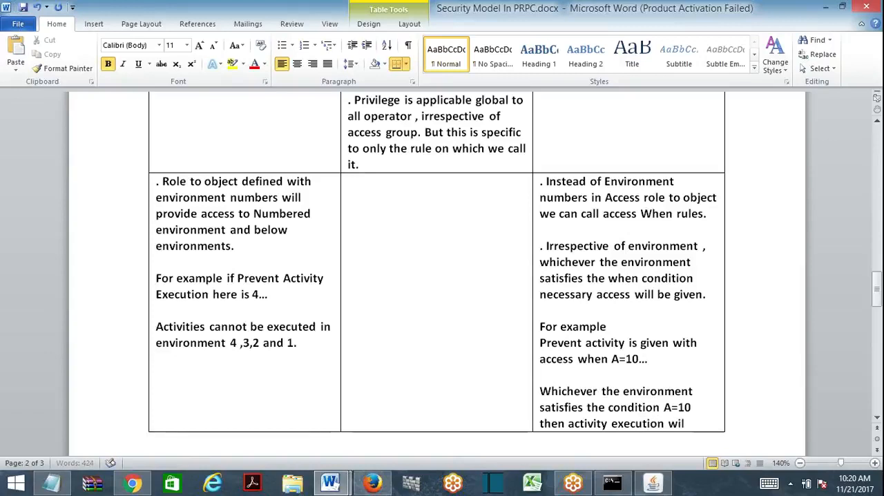
{"action": "type", "text": "l the prevented."}
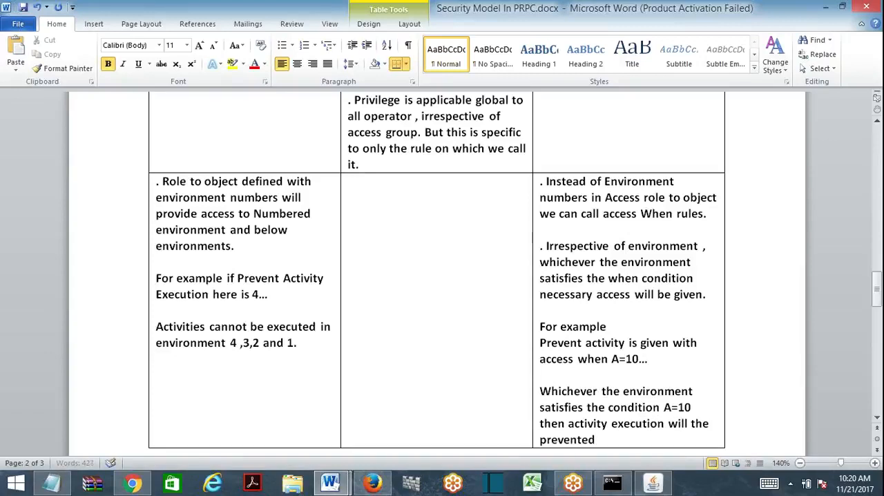
- Remove a blank line between the "Difference between Access Role to Object, Privilege, Access When" heading and the comparison table
{"action": "scroll", "coordinate": [436, 290], "scroll_direction": "down", "scroll_amount": 5}
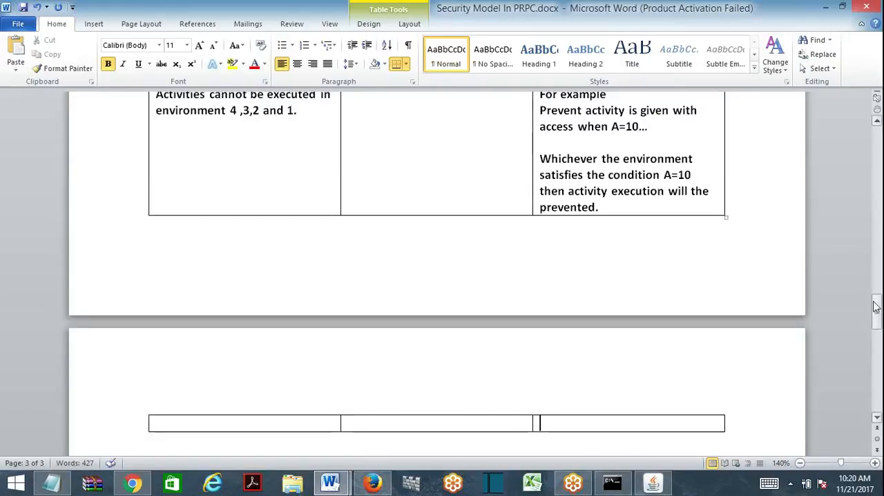
{"action": "left_click_drag", "start_coordinate": [875, 311], "coordinate": [880, 236]}
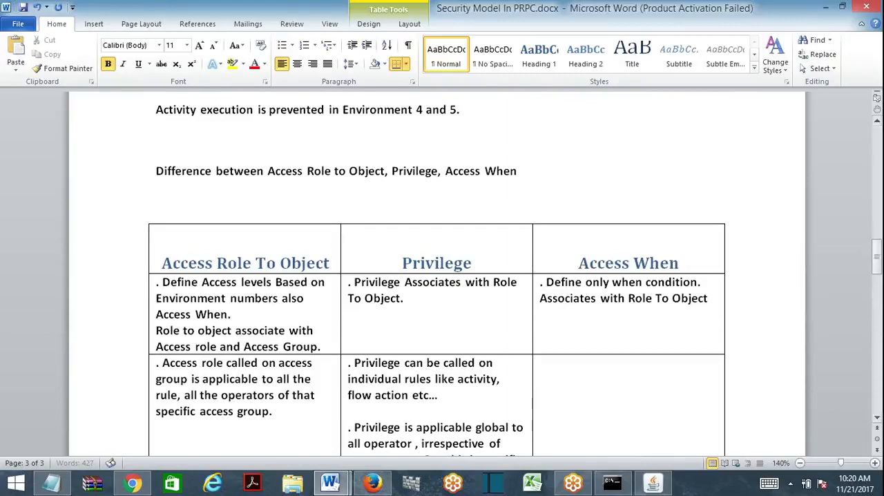
{"action": "left_click", "coordinate": [519, 171]}
{"action": "key", "text": "Delete"}
- Add a line beginning "It may work like this" directly below "prevented." in the Access When cell
{"action": "left_click", "coordinate": [877, 312]}
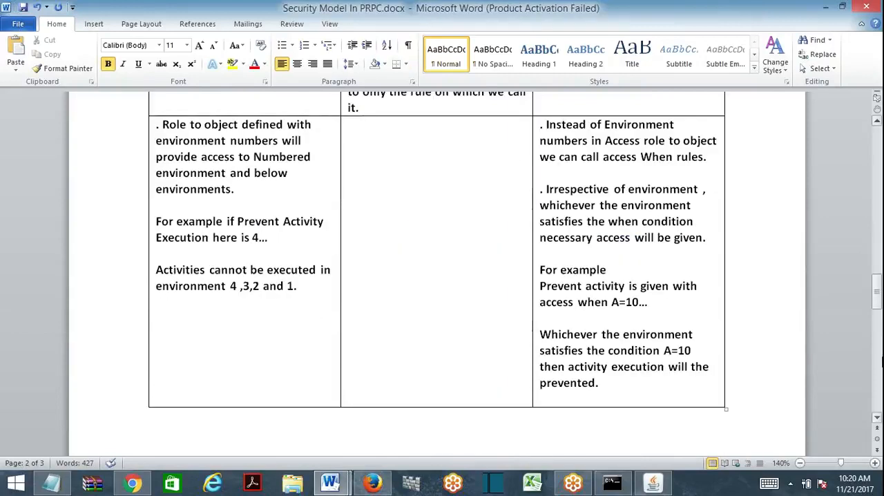
{"action": "left_click", "coordinate": [599, 382]}
{"action": "key", "text": "Return"}
{"action": "type", "text": "I"}
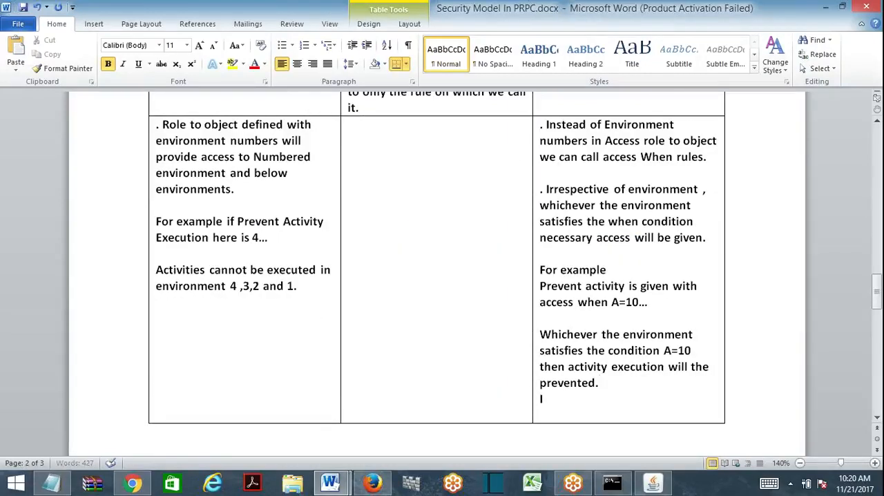
{"action": "type", "text": "t may wor"}
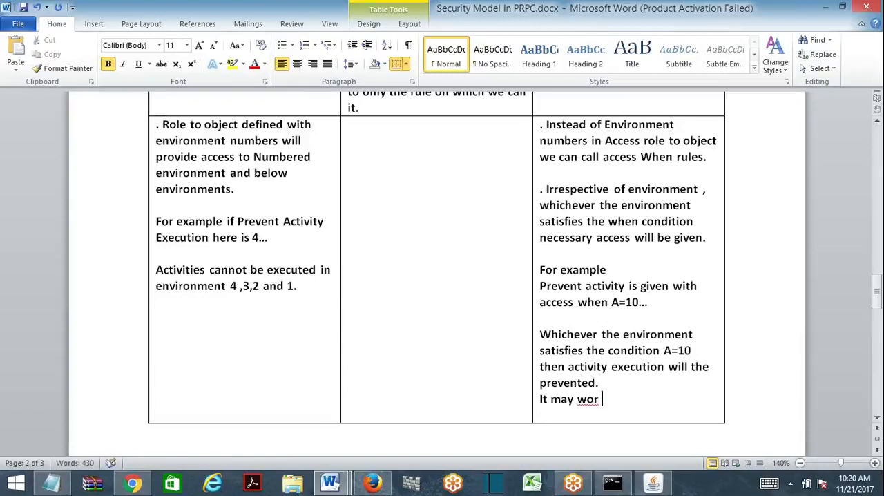
{"action": "type", "text": "k like this Evn"}
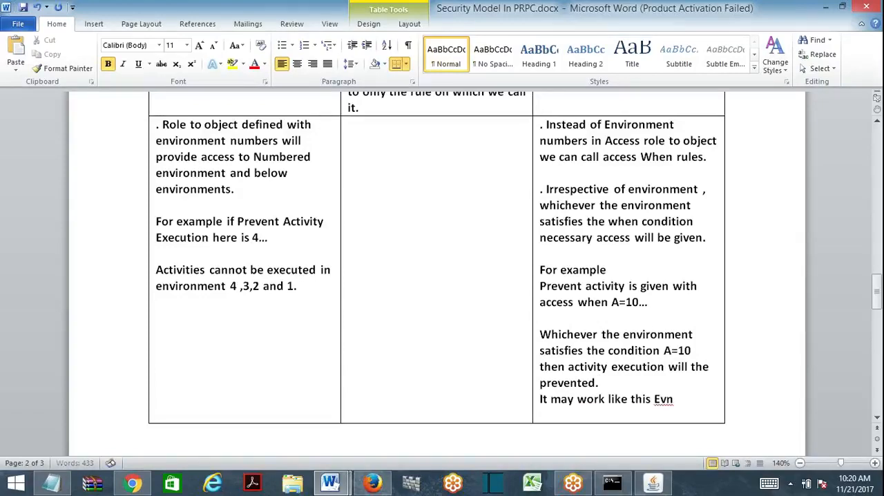
{"action": "type", "text": "vironment 1,4"}
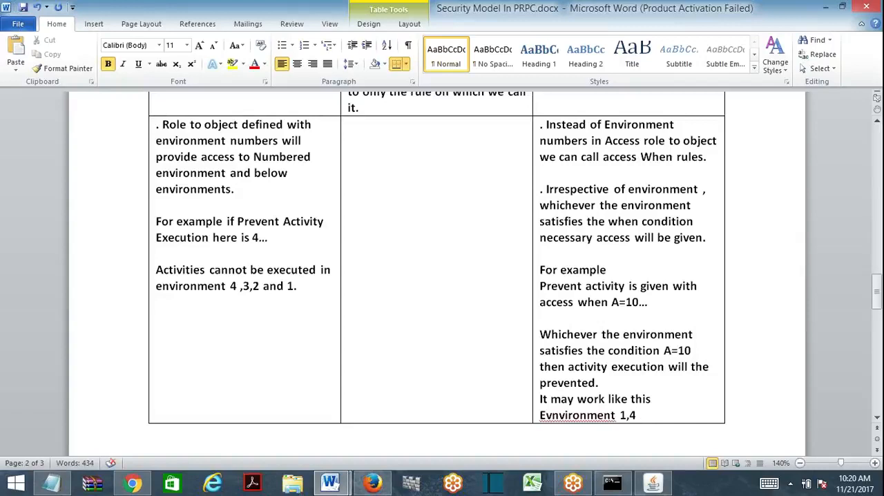
{"action": "type", "text": ","}
- Complete the "It may work like this" line with "Environment 1 and 4.", correcting the spelling of Environment
{"action": "key", "text": "BackSpace"}
{"action": "key", "text": "BackSpace"}
{"action": "key", "text": "BackSpace"}
{"action": "type", "text": "and 4."}
{"action": "right_click", "coordinate": [597, 414]}
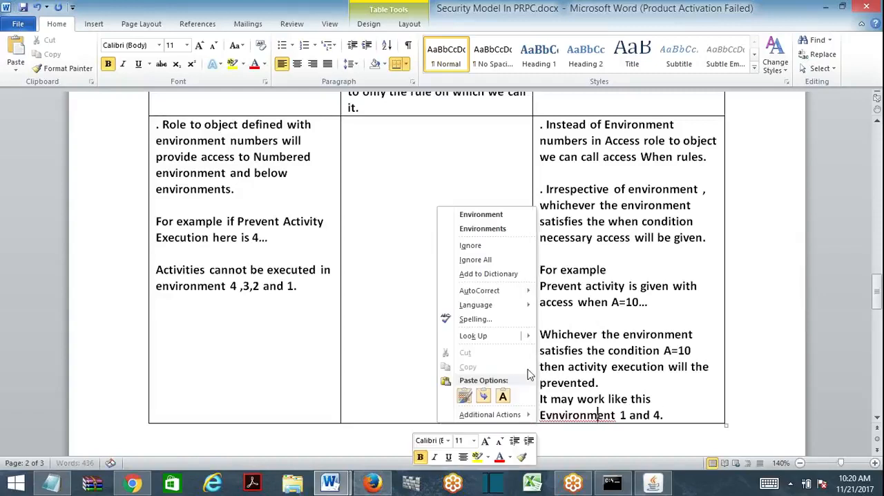
{"action": "left_click", "coordinate": [452, 212]}
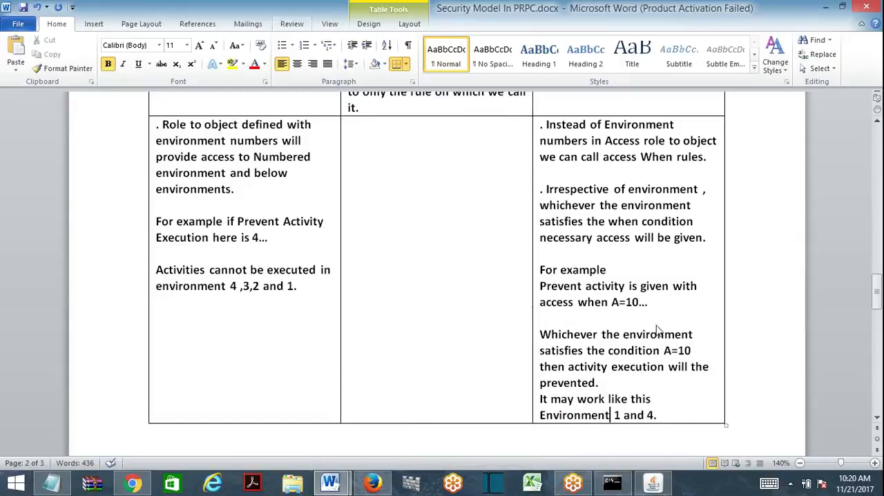
- Save the Security Model In PRPC document with the edits made to its access comparison table
{"action": "left_click", "coordinate": [23, 7]}
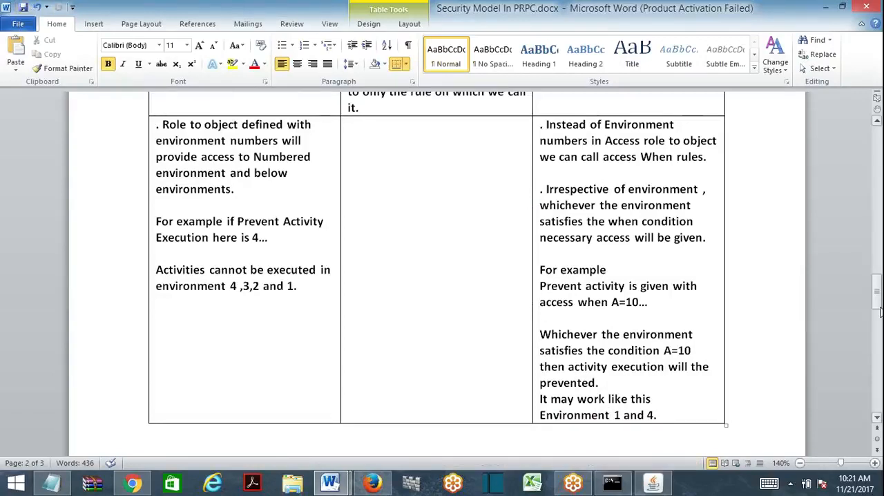
{"action": "left_click_drag", "start_coordinate": [879, 308], "coordinate": [877, 267]}
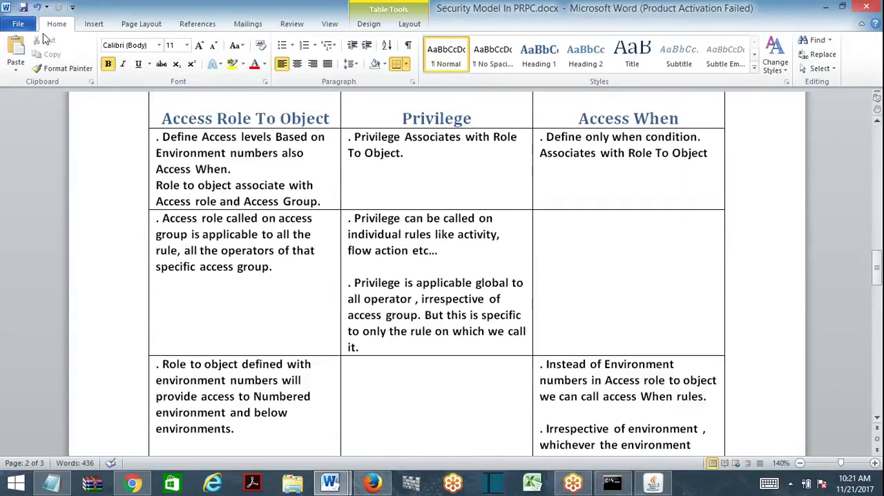